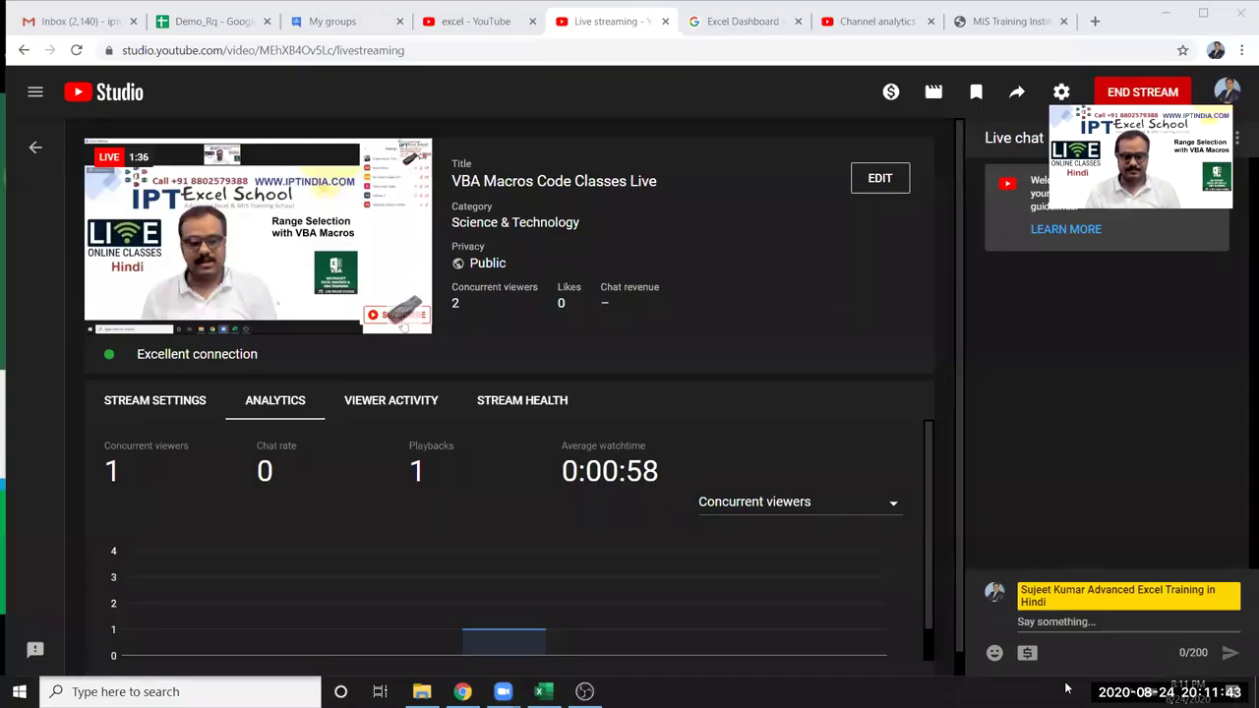
# - Close the Chrome window to reveal the Windows desktop
pyautogui.click(1256, 691)
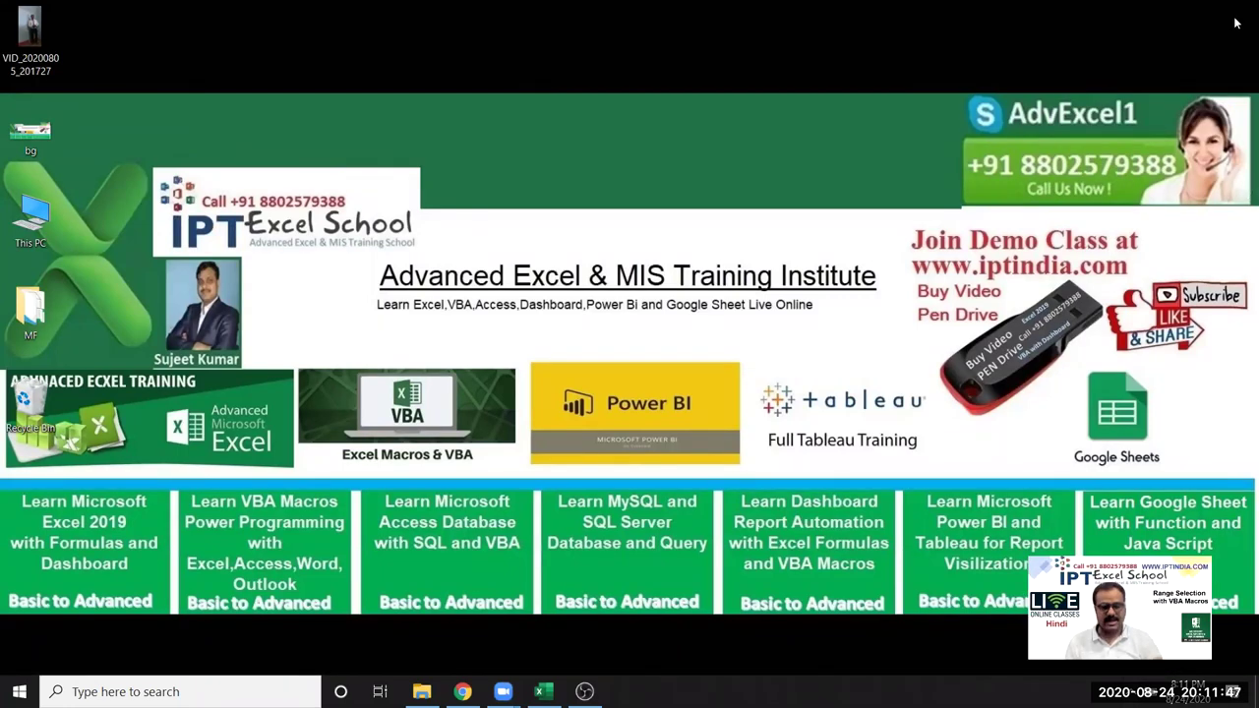
# - Bring up Book1, pass Sheet2 to reach the empty Sheet3, and return to cell A1
pyautogui.click(540, 692)
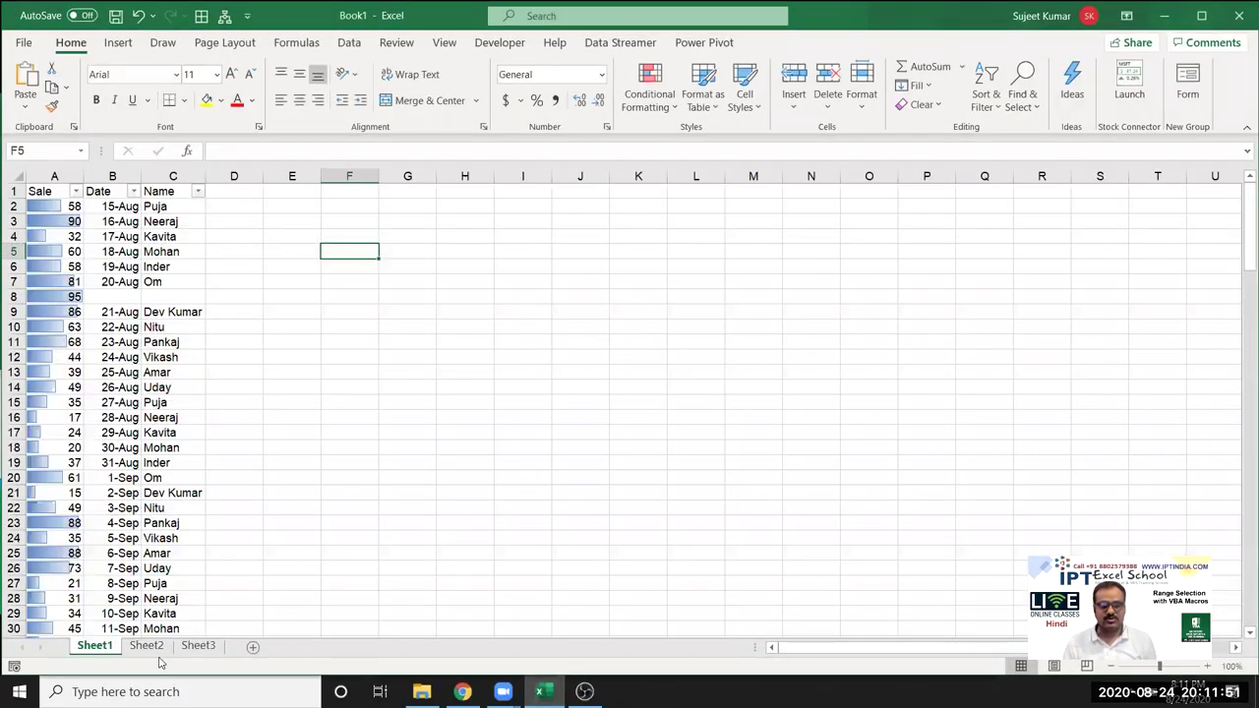
pyautogui.click(147, 646)
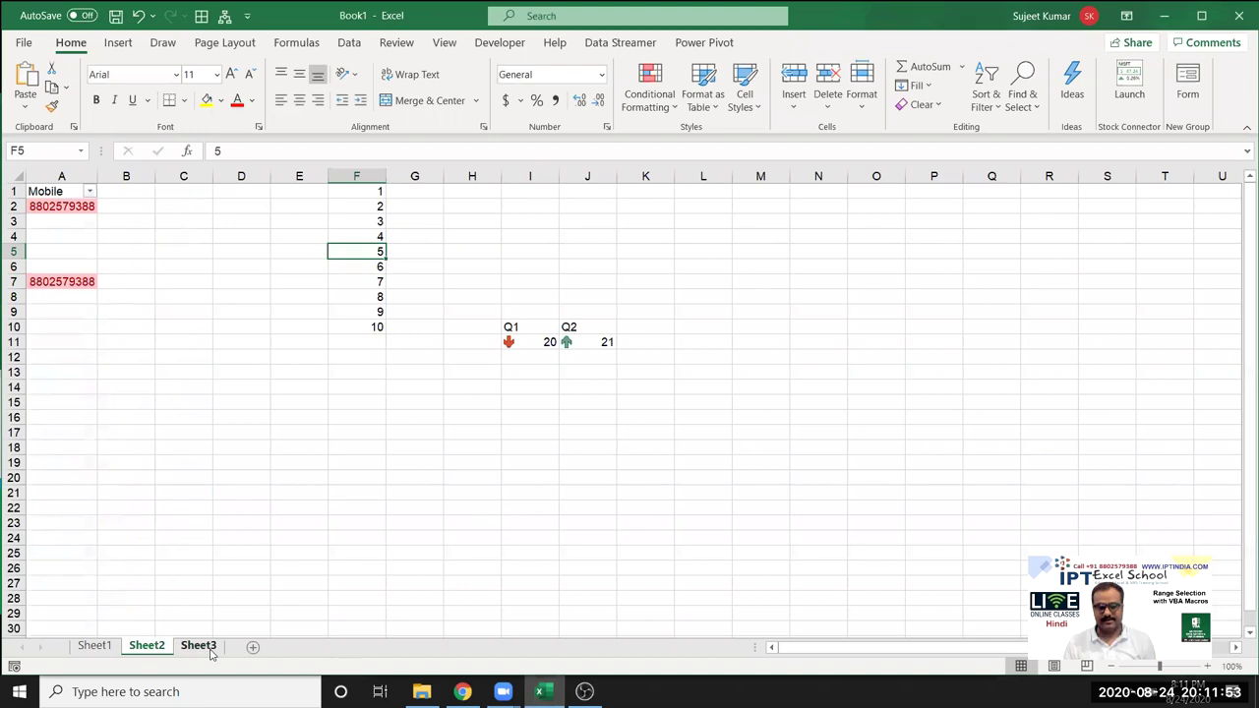
pyautogui.click(199, 645)
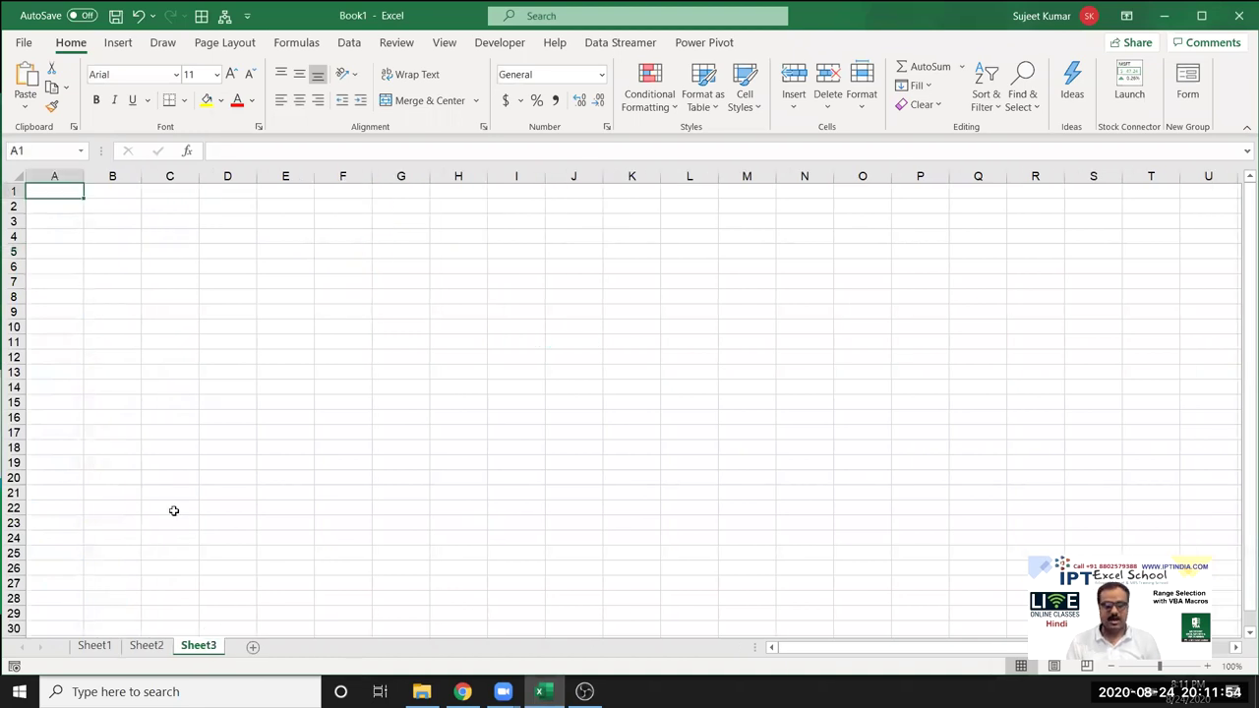
pyautogui.click(603, 463)
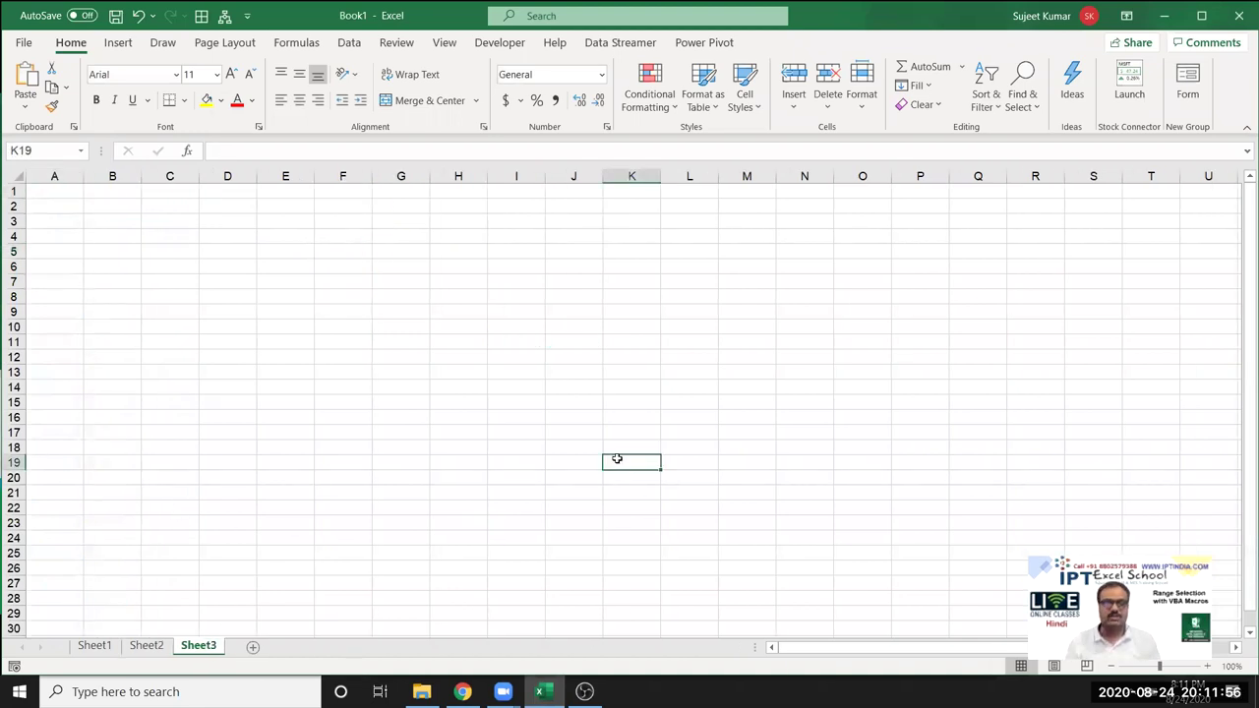
pyautogui.click(73, 196)
# - Open the Visual Basic editor, insert a new module in Book1, and create an empty Sub rr() macro
pyautogui.click(510, 42)
pyautogui.click(24, 102)
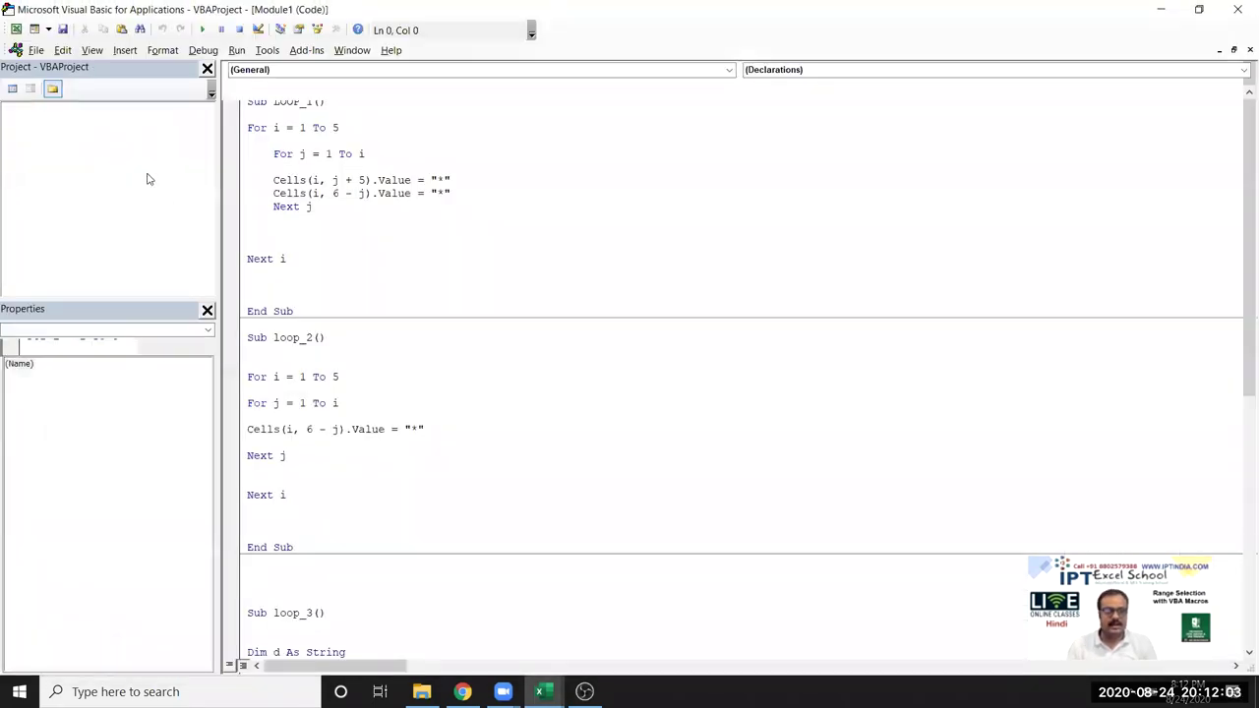
pyautogui.click(125, 50)
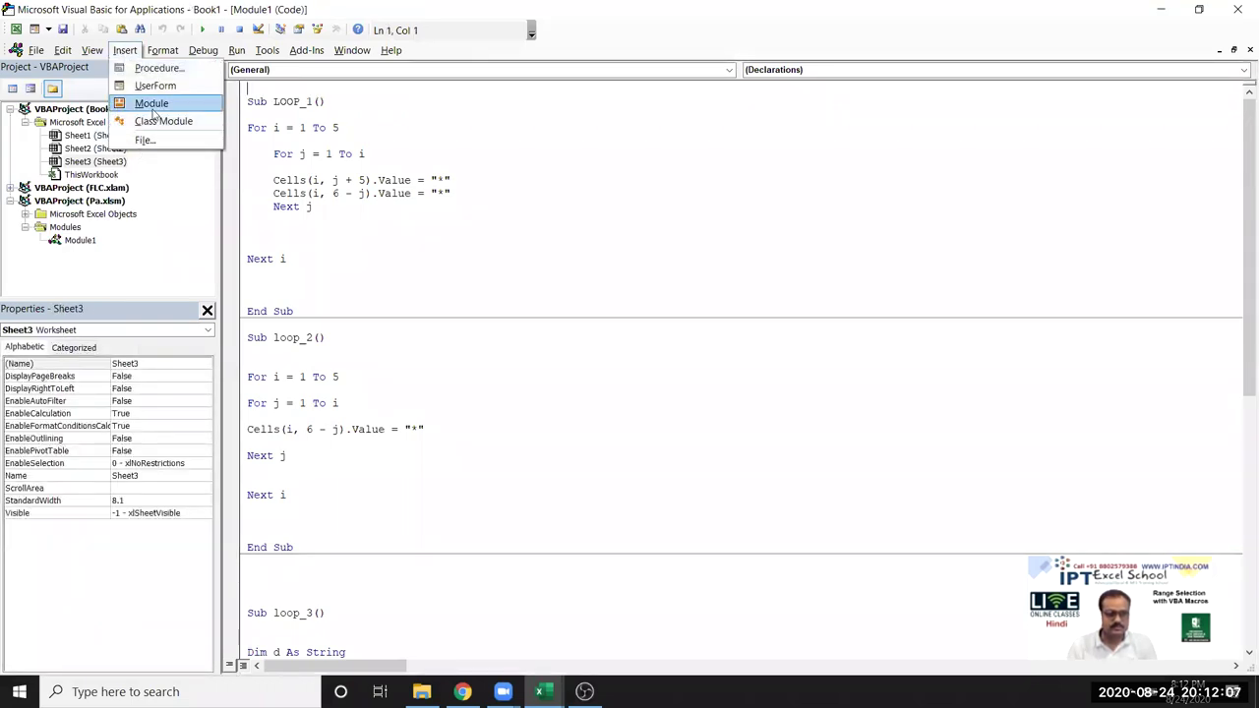
pyautogui.click(152, 104)
pyautogui.press('Return')
pyautogui.write('sub rr(')
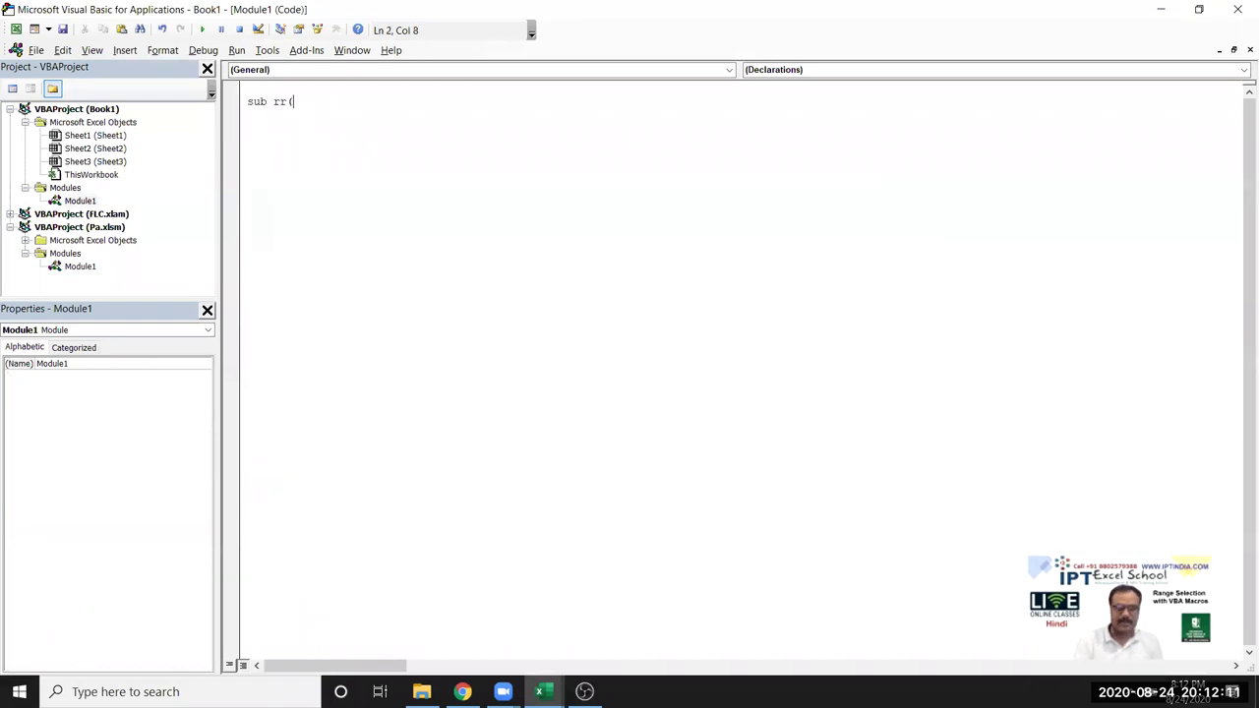
pyautogui.press('Return')
pyautogui.press('Return')
pyautogui.press('Return')
# - Check cell A1 on Sheet3, then add Range("A1").Select inside rr
pyautogui.hotkey('alt', 'F11')
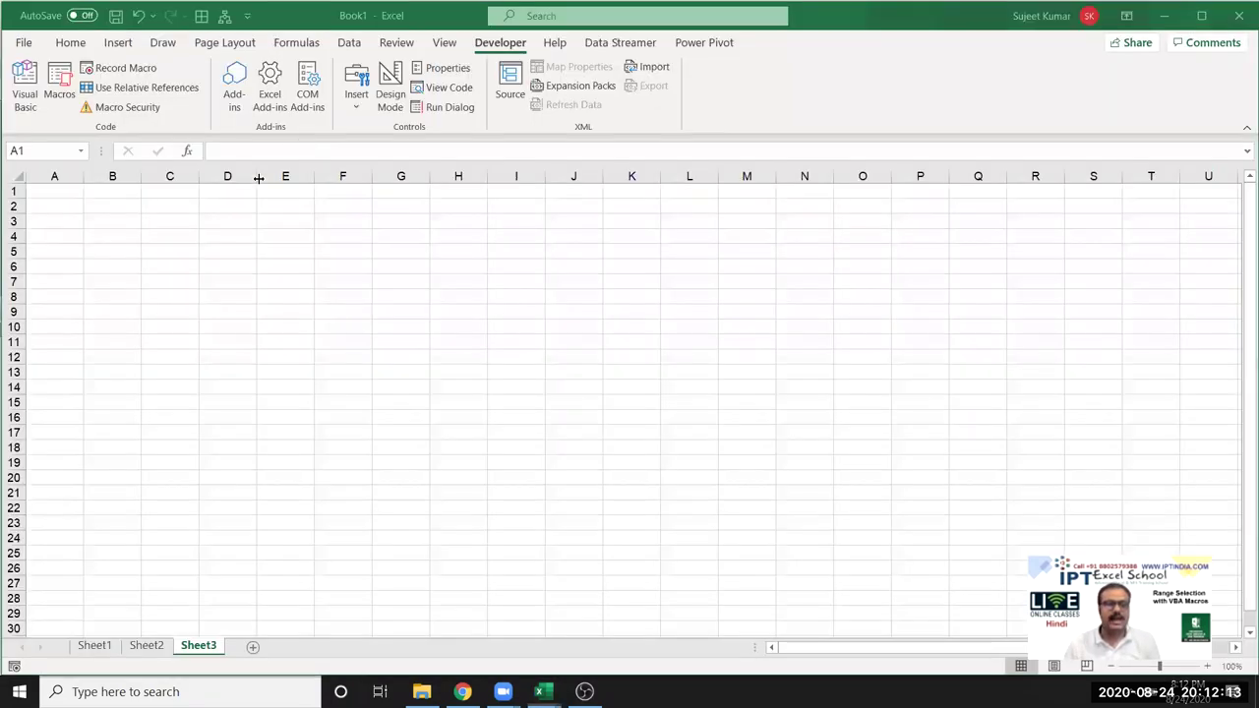
pyautogui.click(167, 264)
pyautogui.click(71, 195)
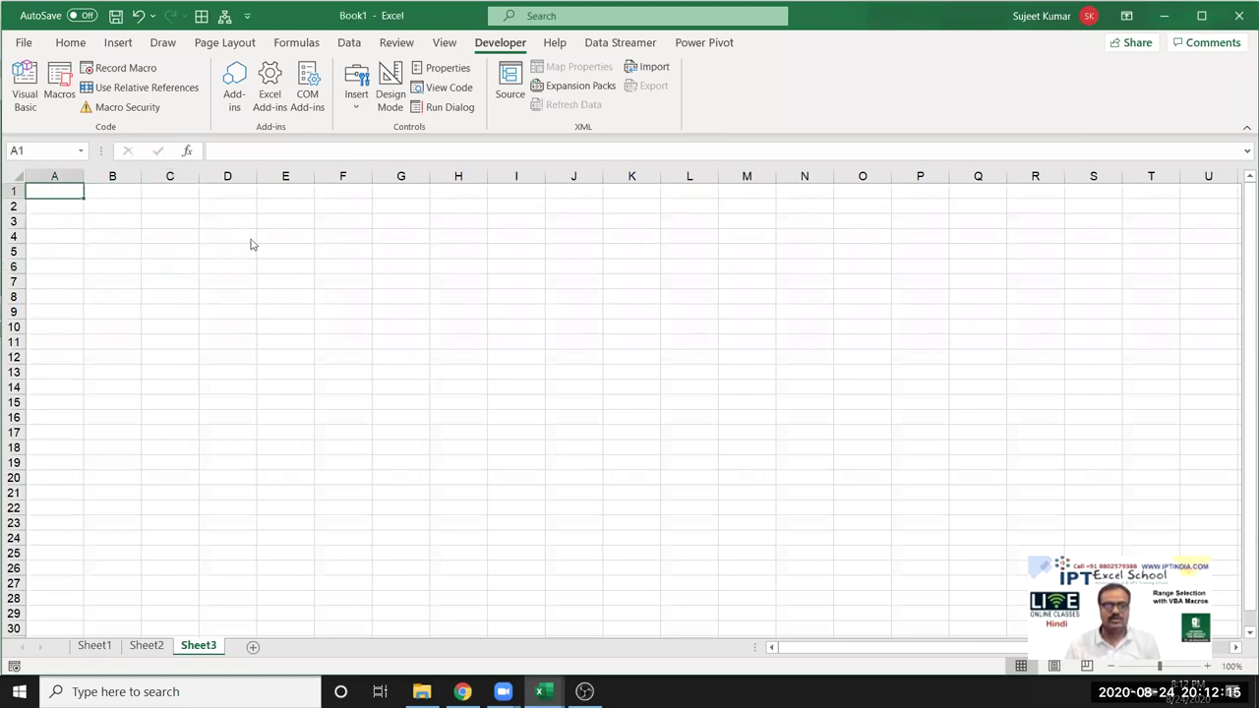
pyautogui.hotkey('alt', 'F11')
pyautogui.press('Up')
pyautogui.write('range(')
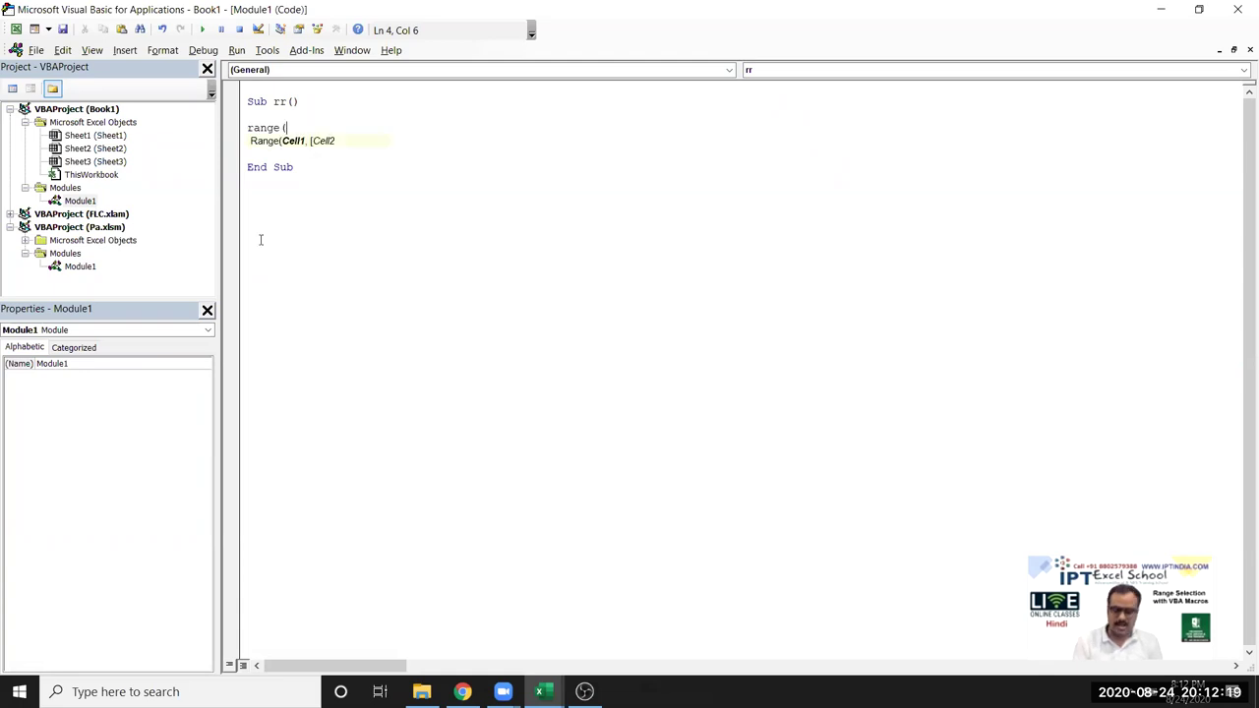
pyautogui.write('1").se')
pyautogui.press('Return')
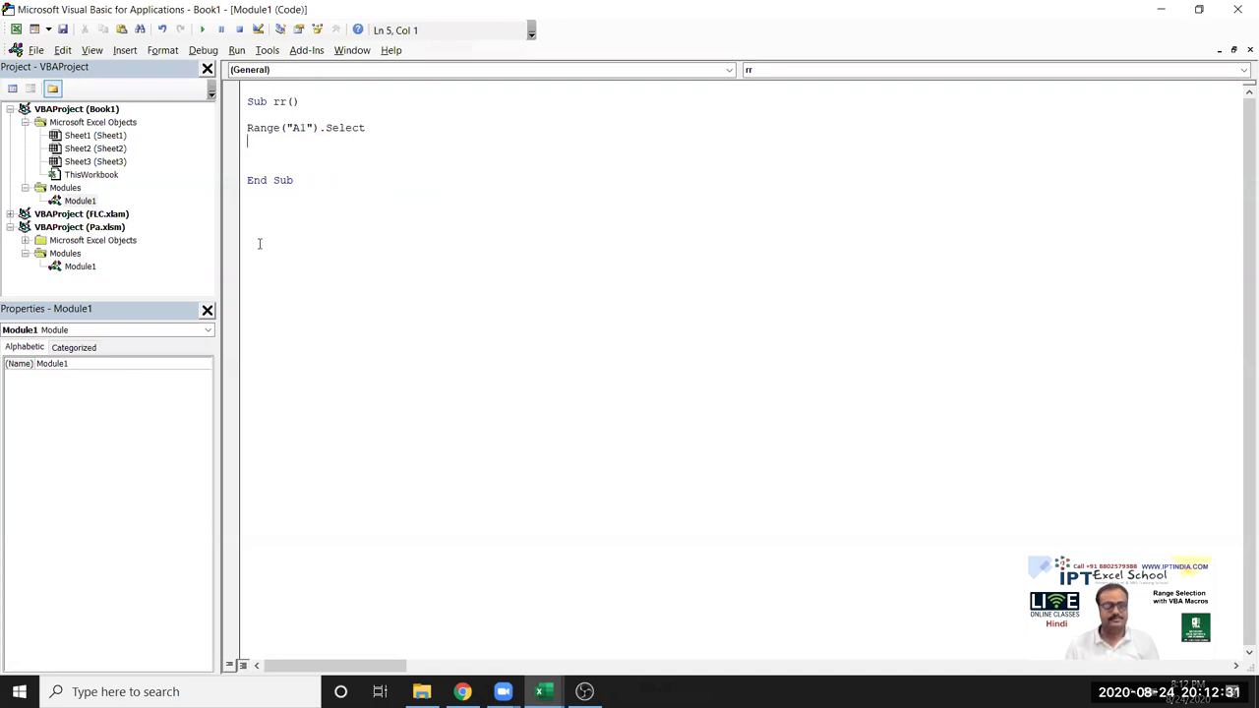
# - Add a Cells(1, 1).Select line below it, fixing the stray trailing g
pyautogui.press('Return')
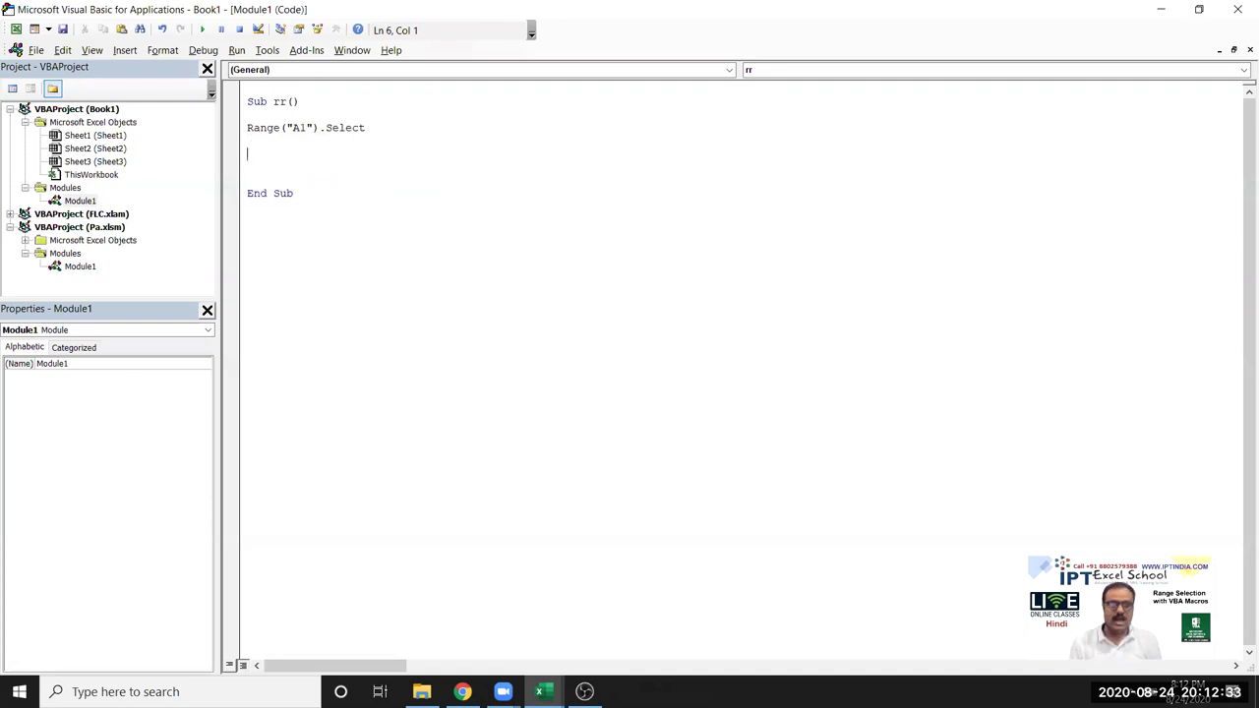
pyautogui.write('cells')
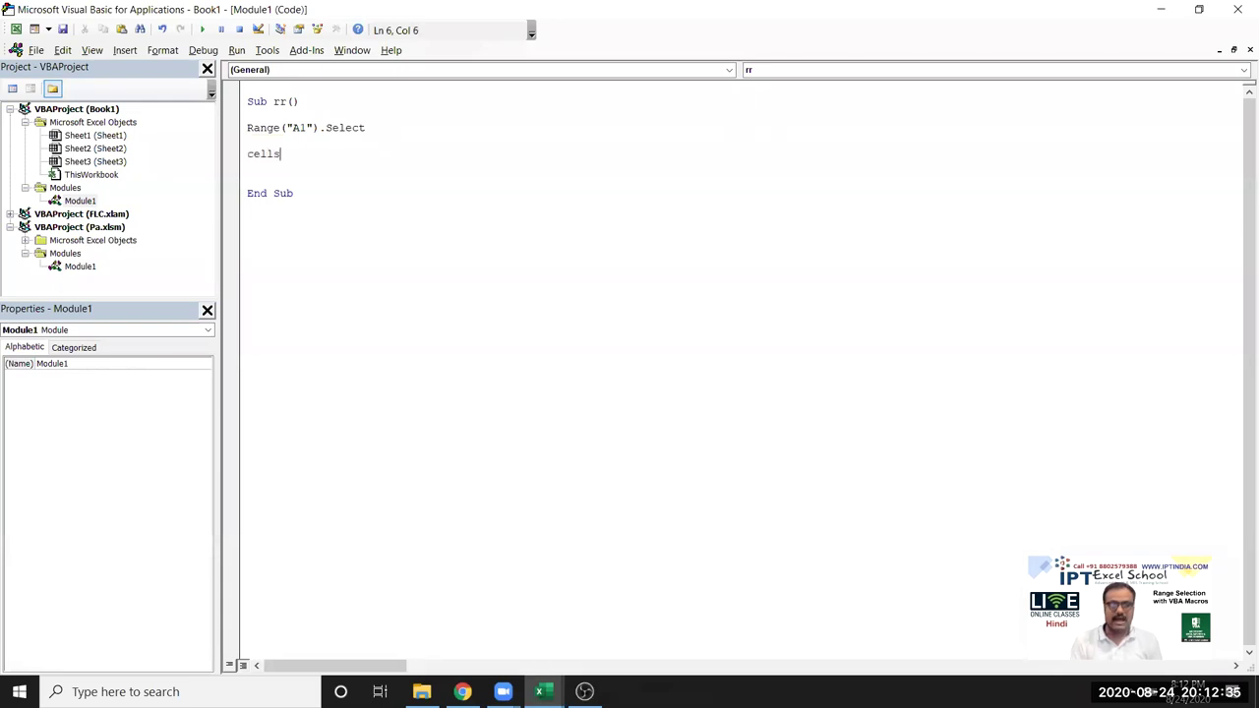
pyautogui.write('(1,1')
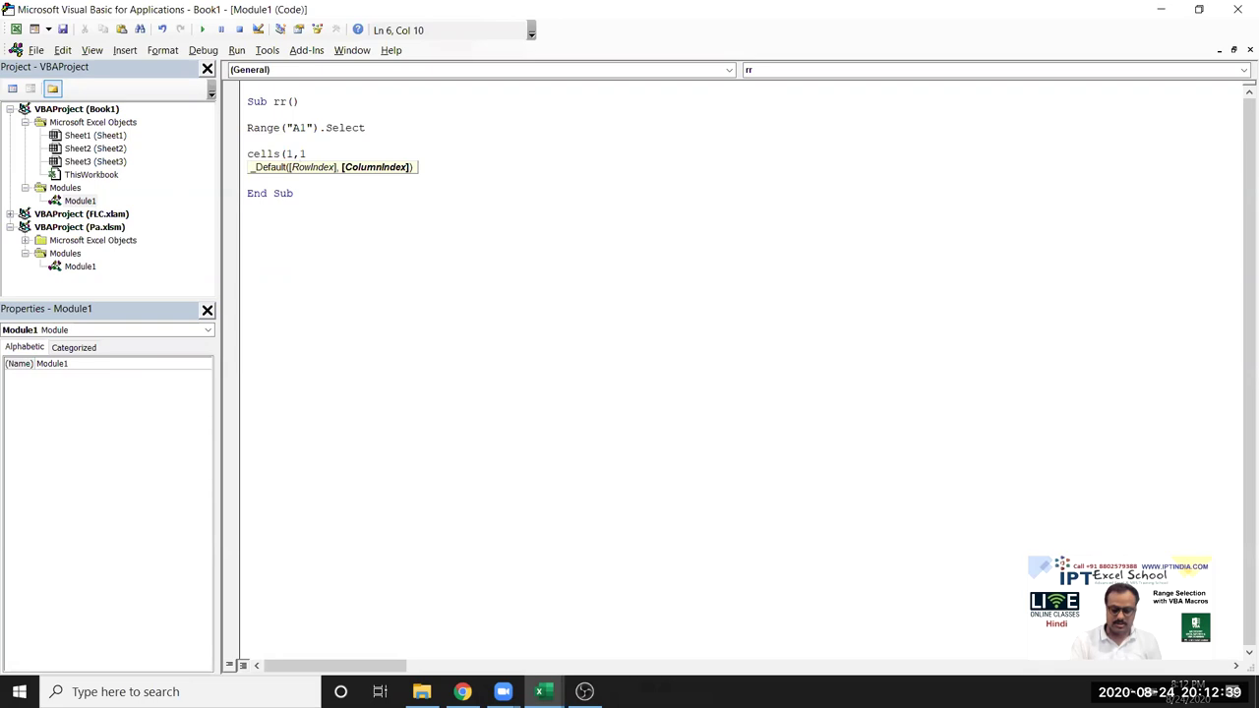
pyautogui.write(').selectg')
pyautogui.press('Return')
pyautogui.press('BackSpace')
pyautogui.press('BackSpace')
pyautogui.press('Return')
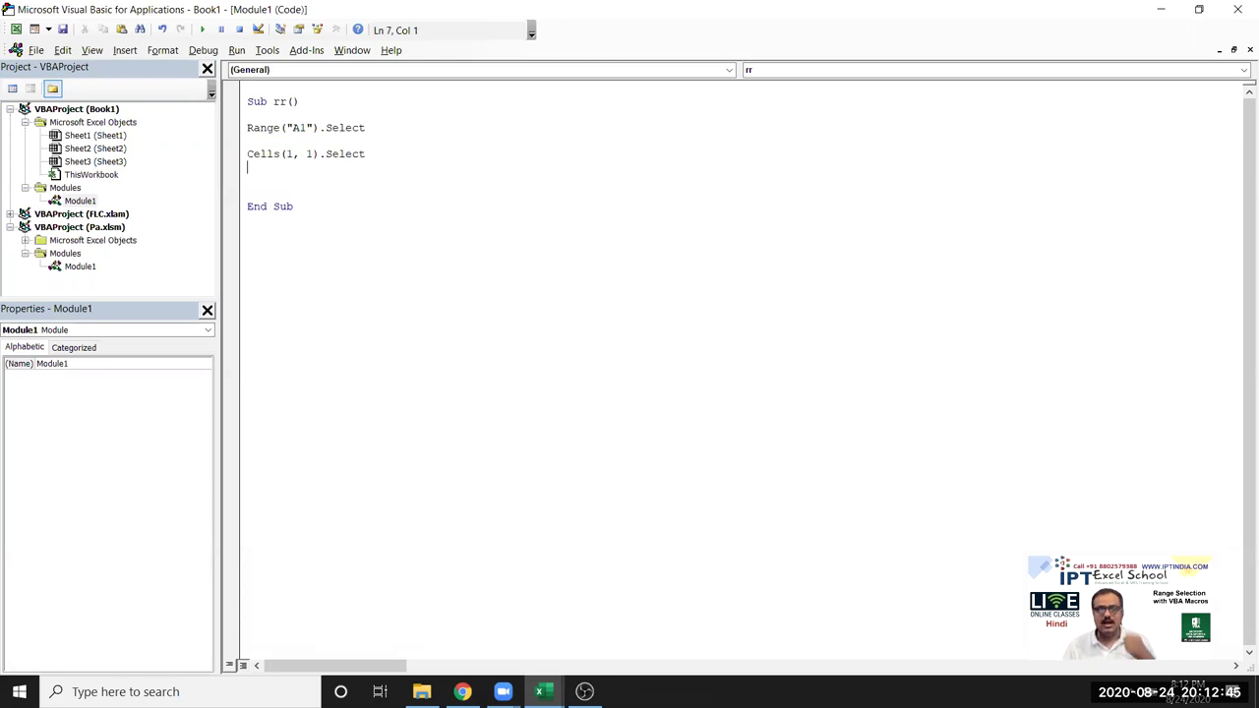
# - On Sheet3 select C7 then A1, then return to the rr code
pyautogui.hotkey('alt', 'F11')
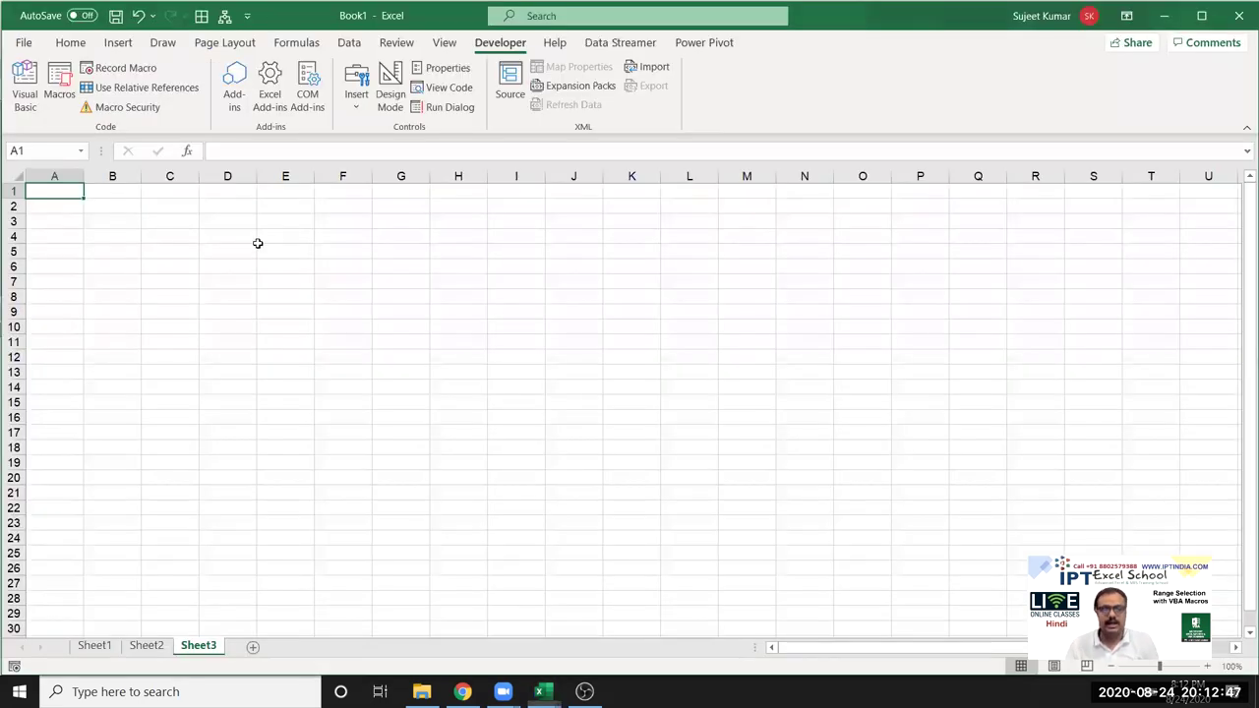
pyautogui.click(182, 280)
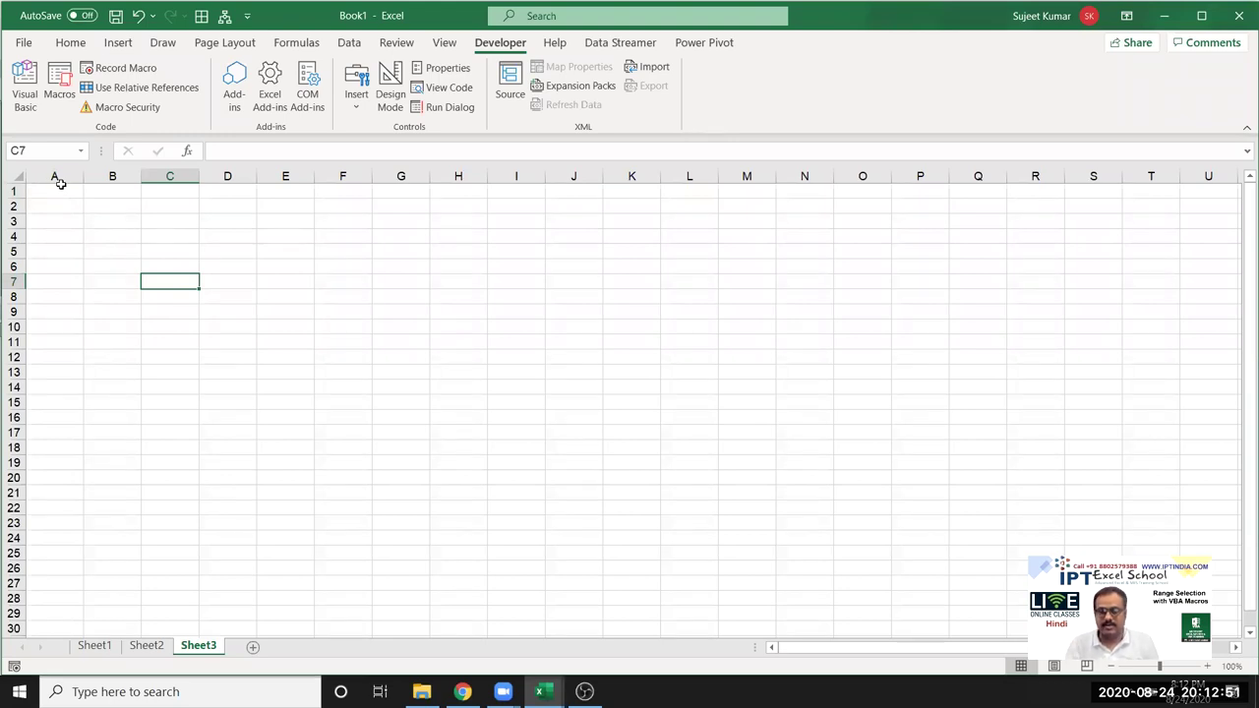
pyautogui.click(60, 186)
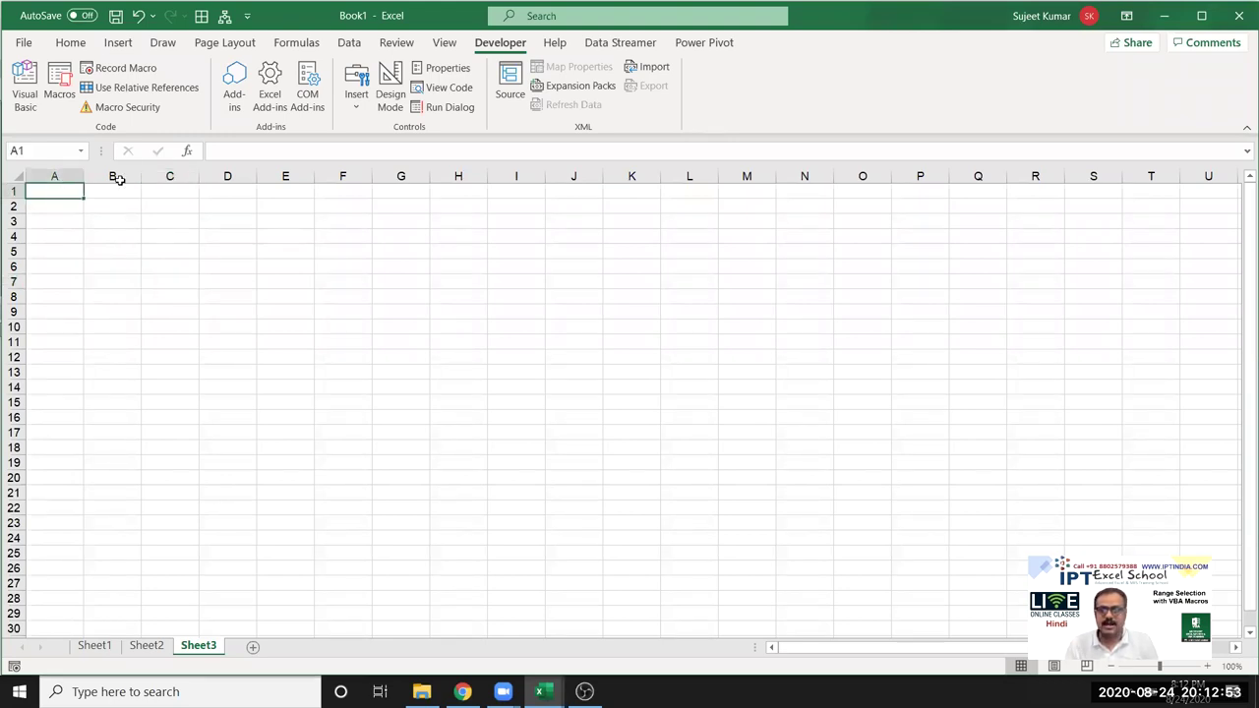
pyautogui.hotkey('alt', 'F11')
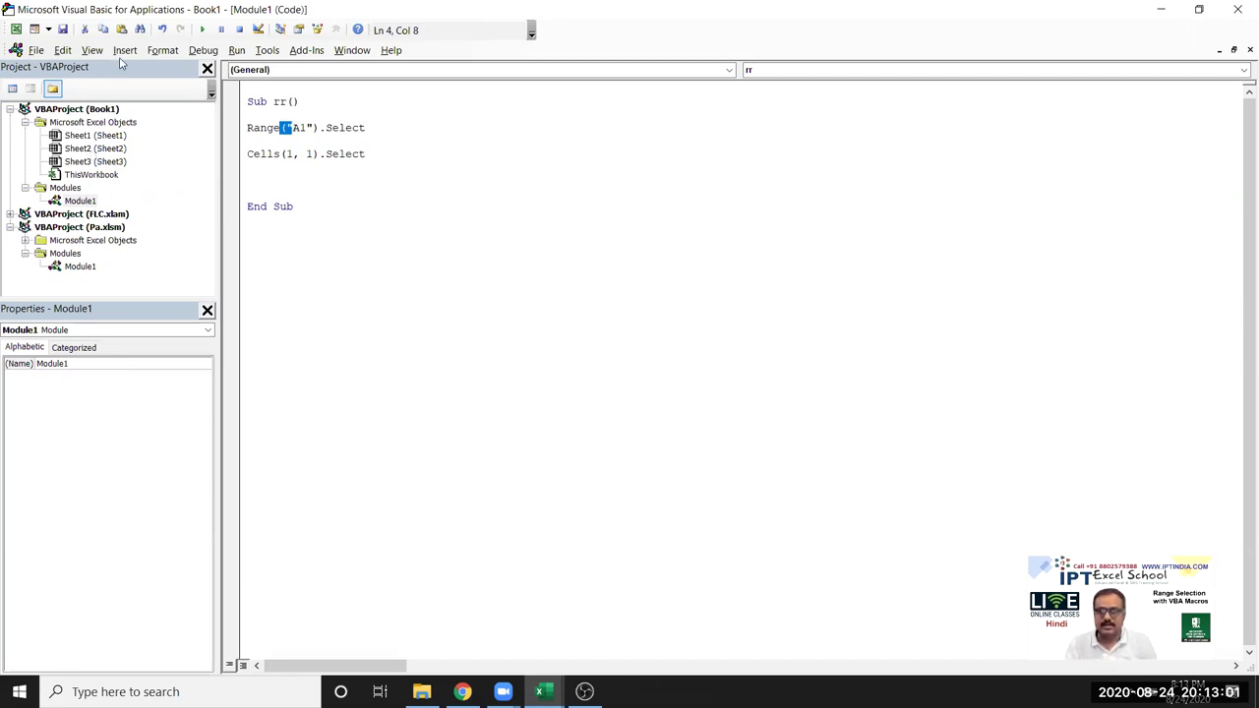
# - Add an ActiveCell line below Cells(1, 1).Select in rr
pyautogui.moveTo(388, 155); pyautogui.dragTo(248, 155)
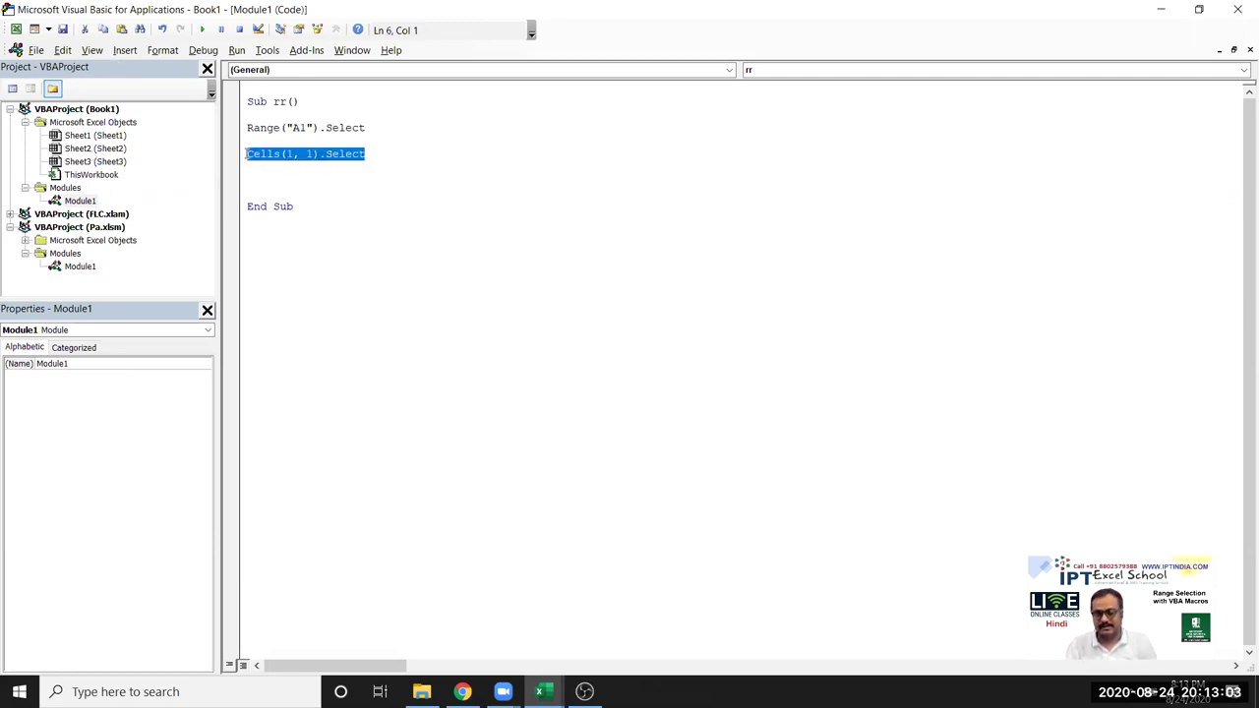
pyautogui.click(248, 170)
pyautogui.press('Return')
pyautogui.write('a')
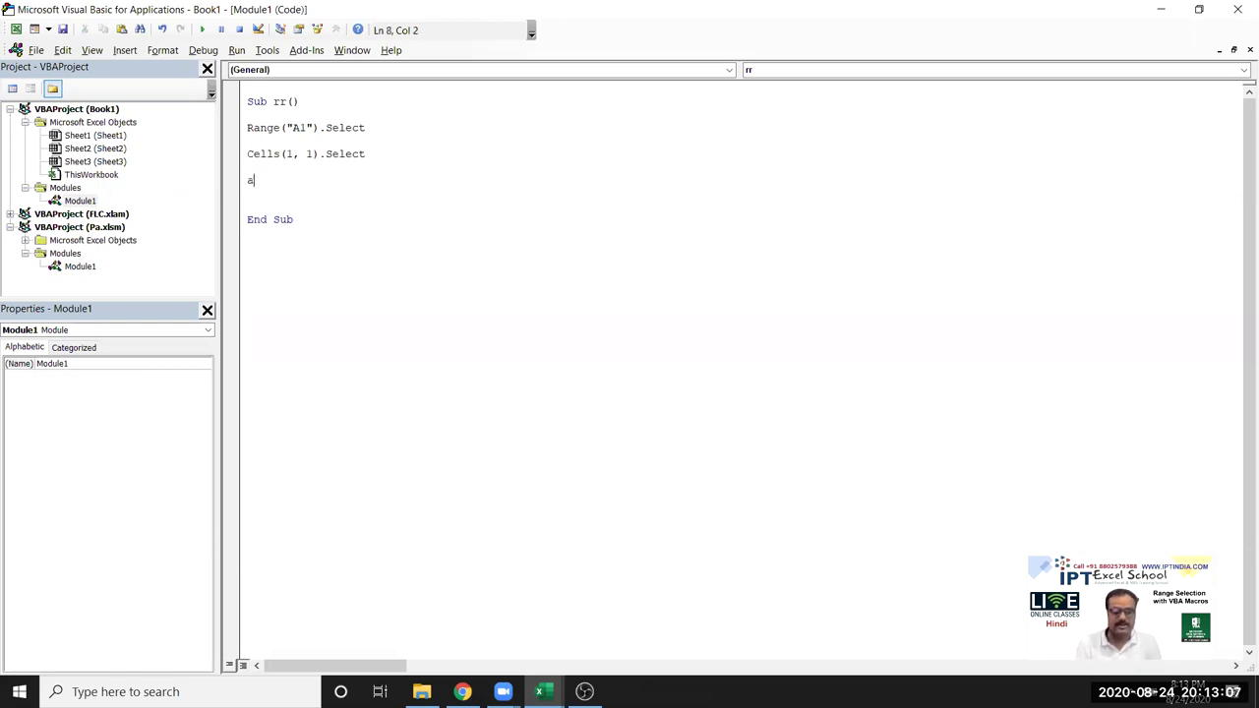
pyautogui.write('ctivecell')
pyautogui.press('Return')
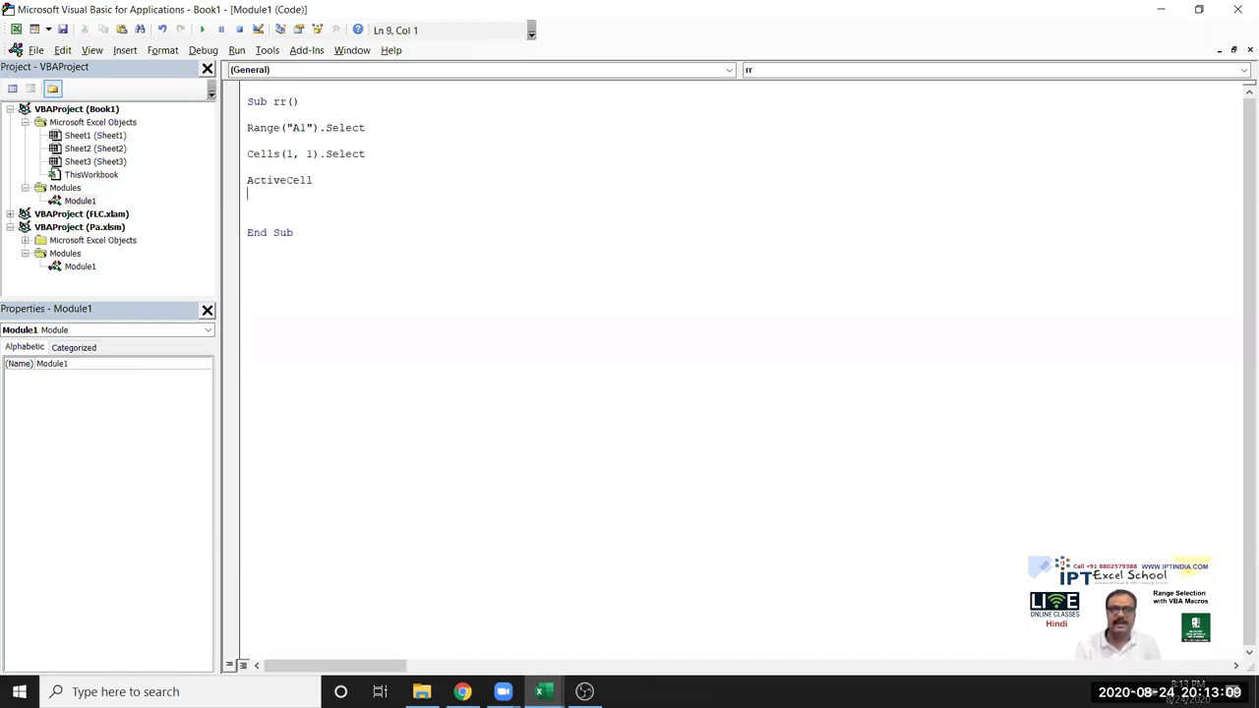
# - Check the active cell address G8 on Sheet3, then add a Selection line to rr
pyautogui.hotkey('alt', 'F11')
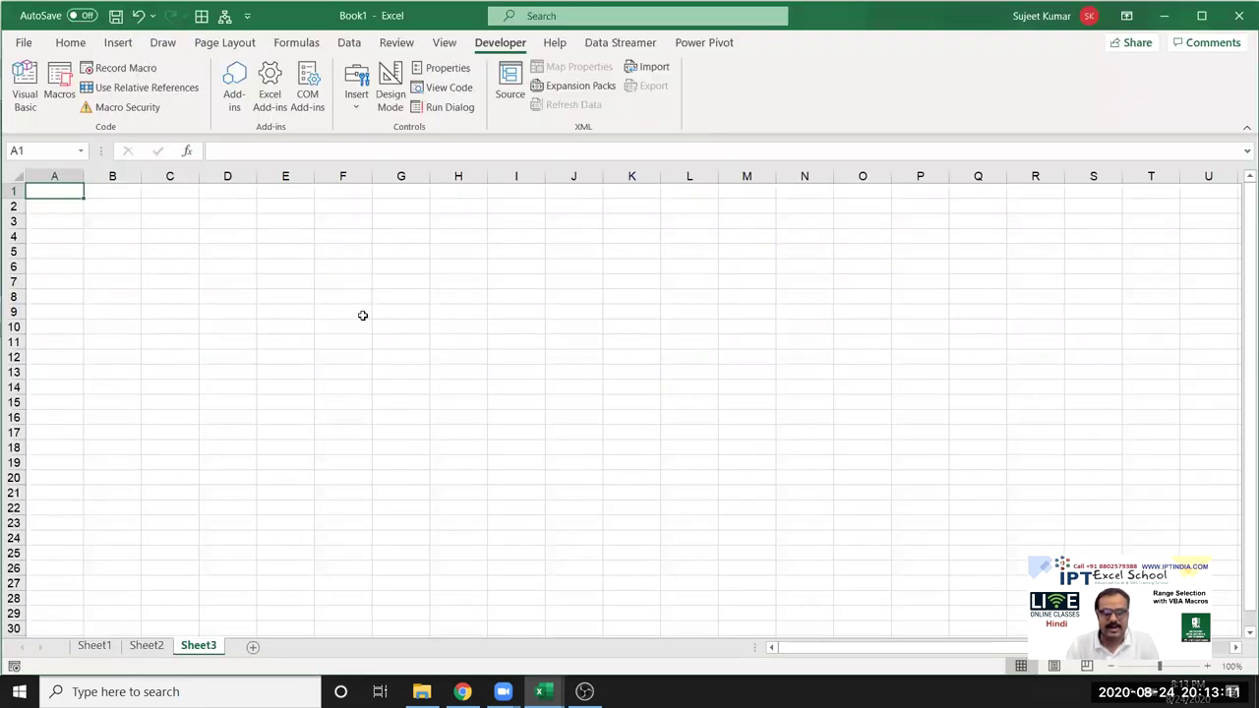
pyautogui.click(20, 152)
pyautogui.press('Escape')
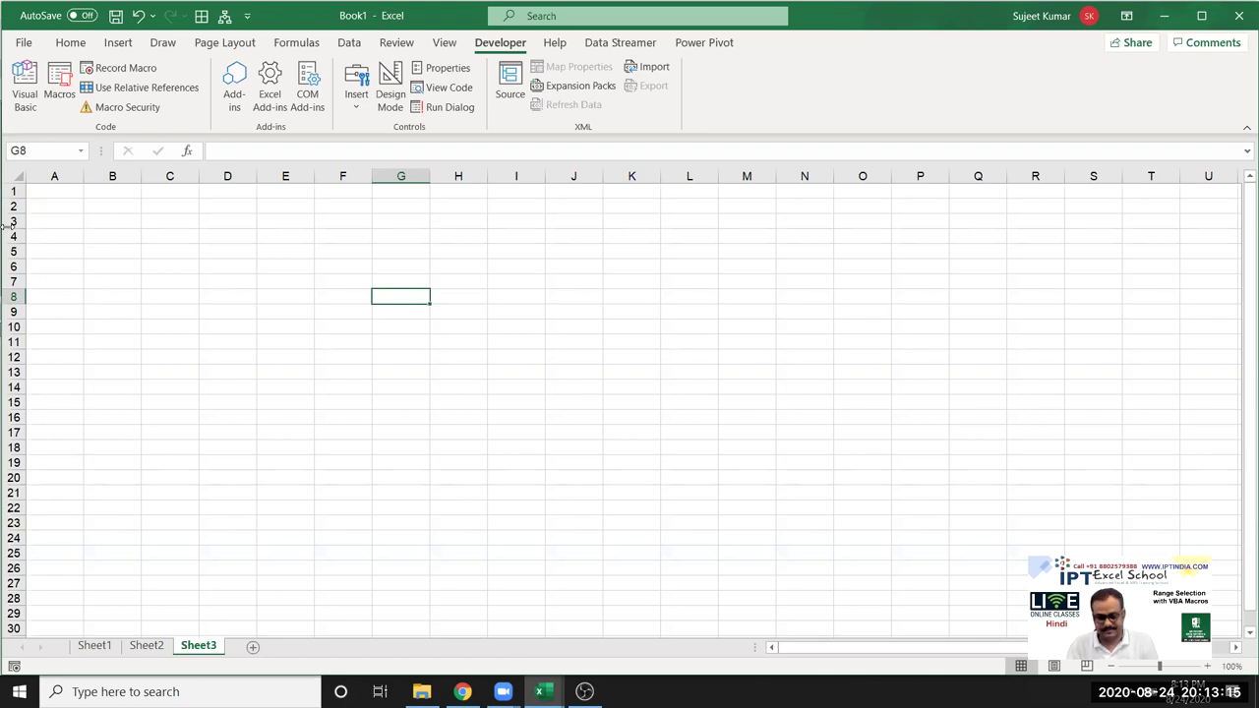
pyautogui.hotkey('alt', 'F11')
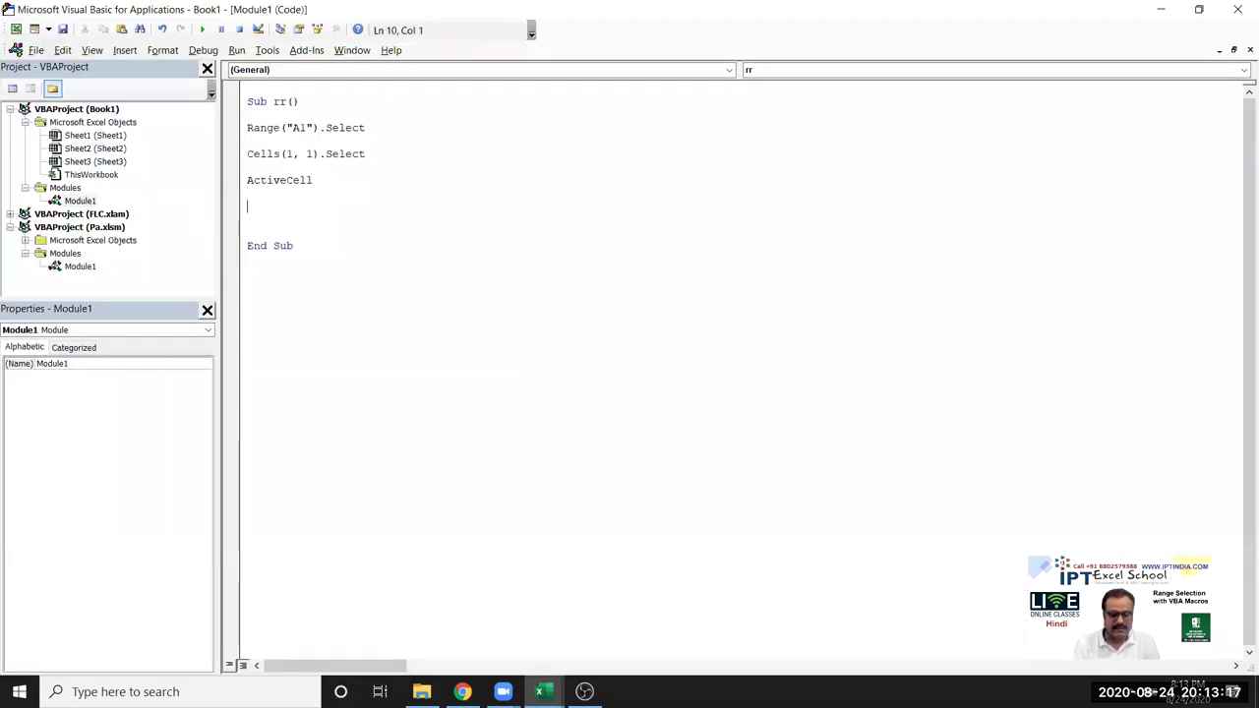
pyautogui.write('selection')
pyautogui.press('Return')
pyautogui.hotkey('alt', 'F11')
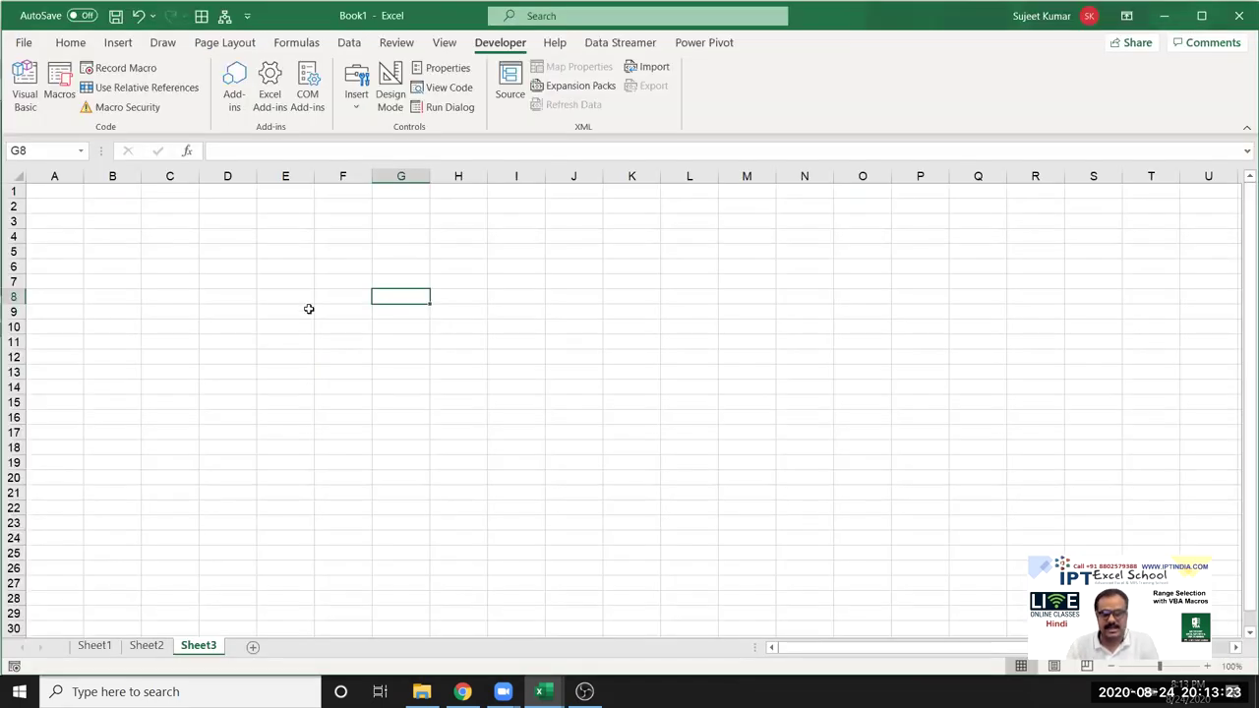
# - Select B2:E9 on Sheet3 and go back to the VBA editor
pyautogui.moveTo(112, 206); pyautogui.dragTo(309, 309)
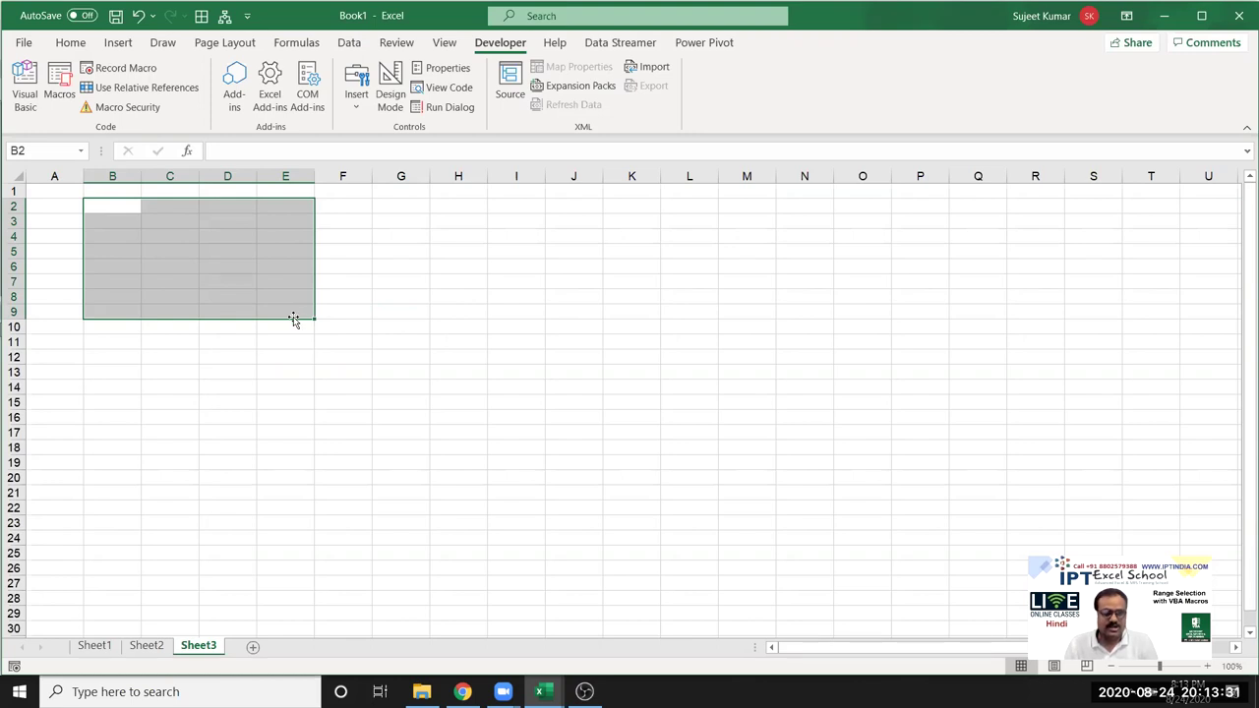
pyautogui.hotkey('alt', 'F11')
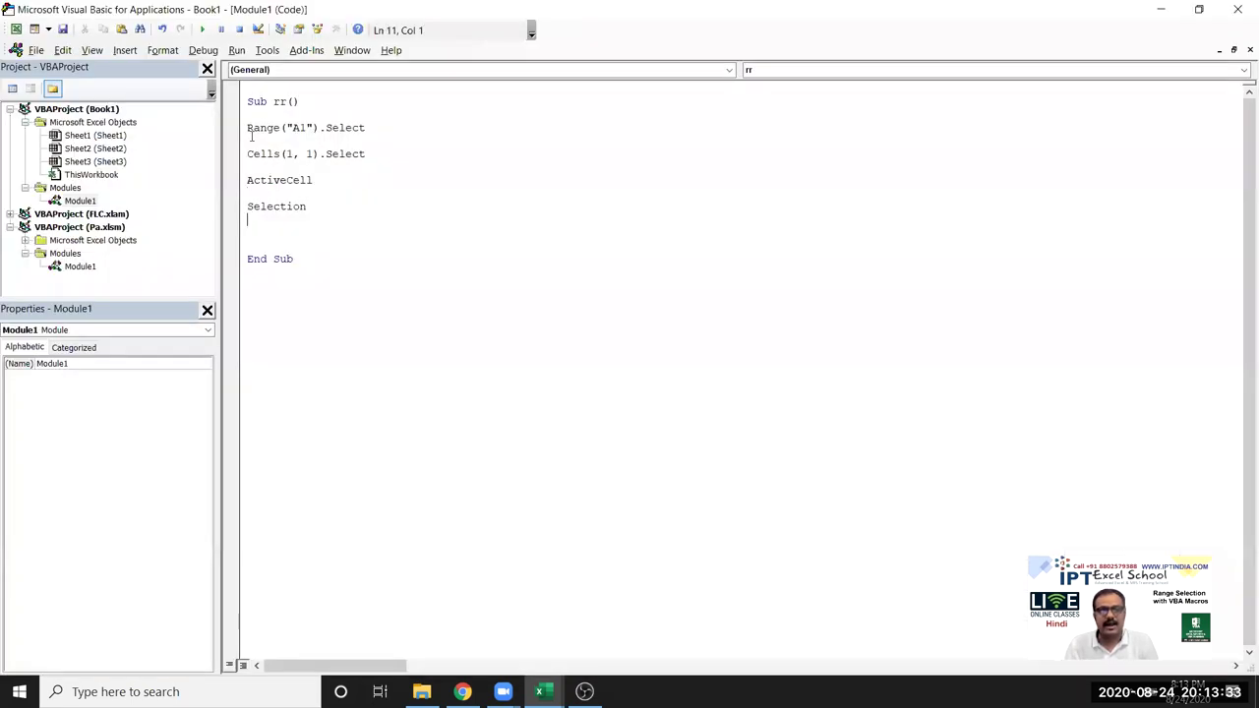
# - Step through the Range("A1").Select, Cells, ActiveCell and Selection statements in rr
pyautogui.keyDown('shift'); pyautogui.click(250, 128); pyautogui.keyUp('shift')
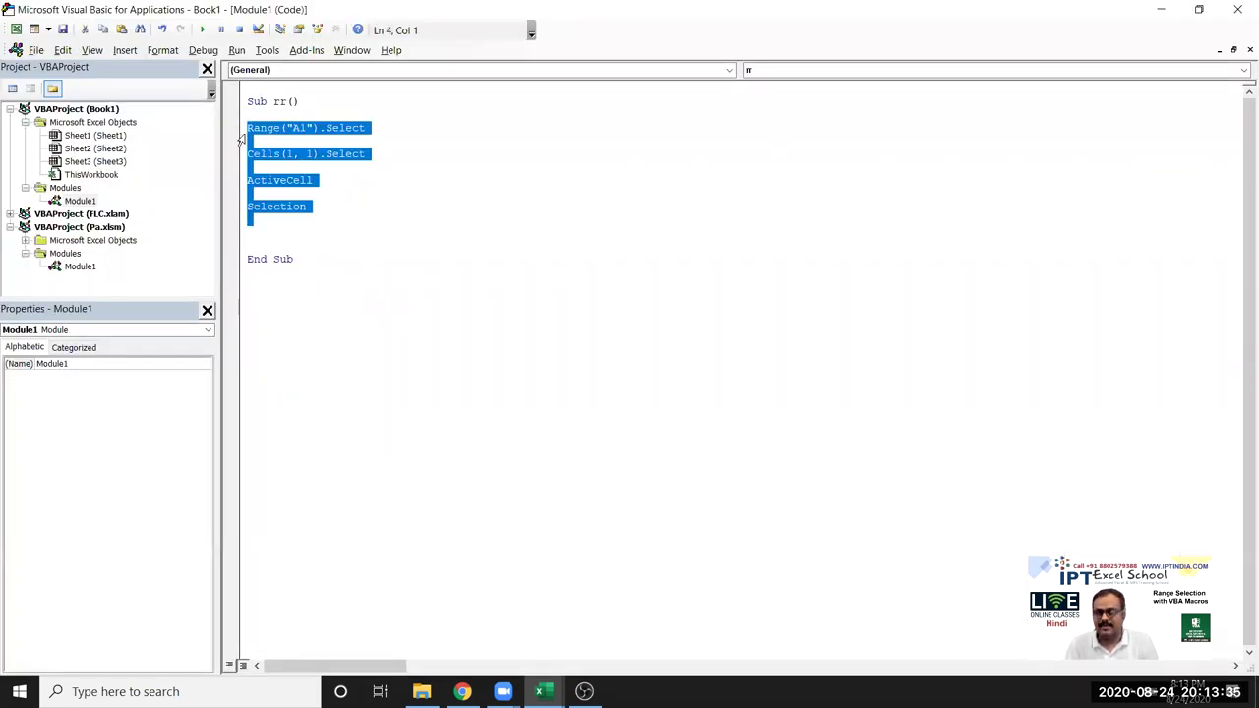
pyautogui.click(240, 136)
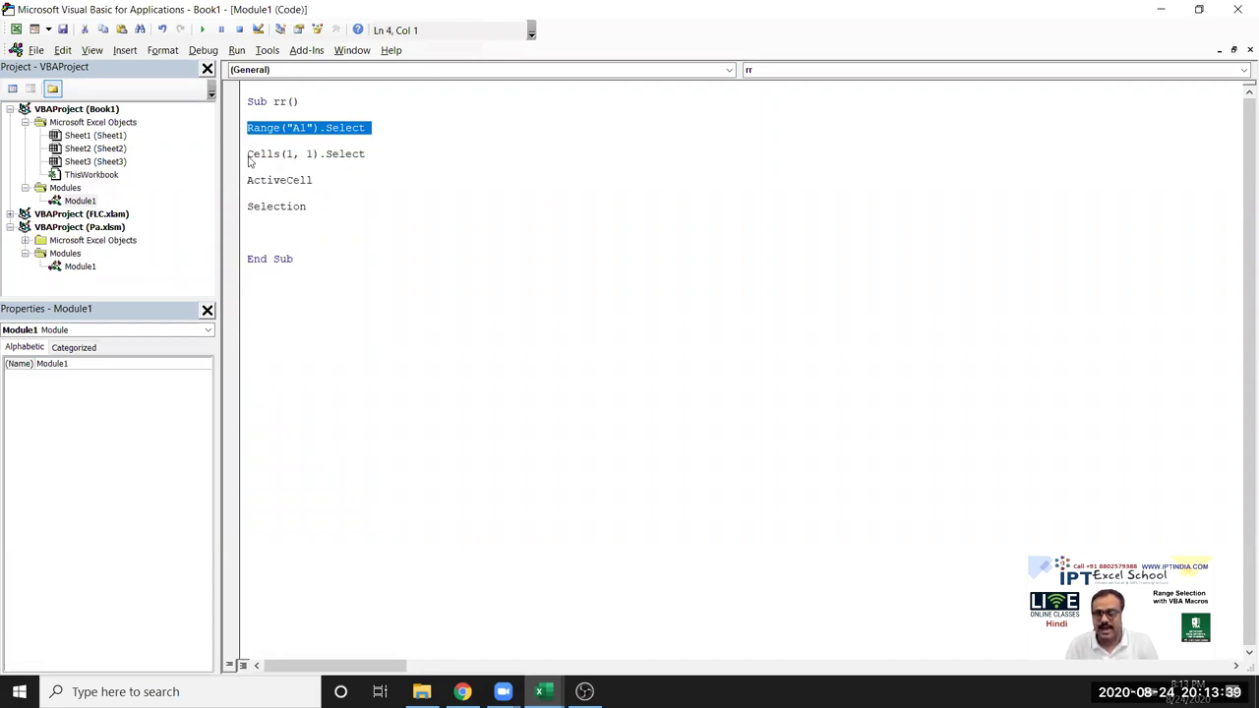
pyautogui.doubleClick(248, 157)
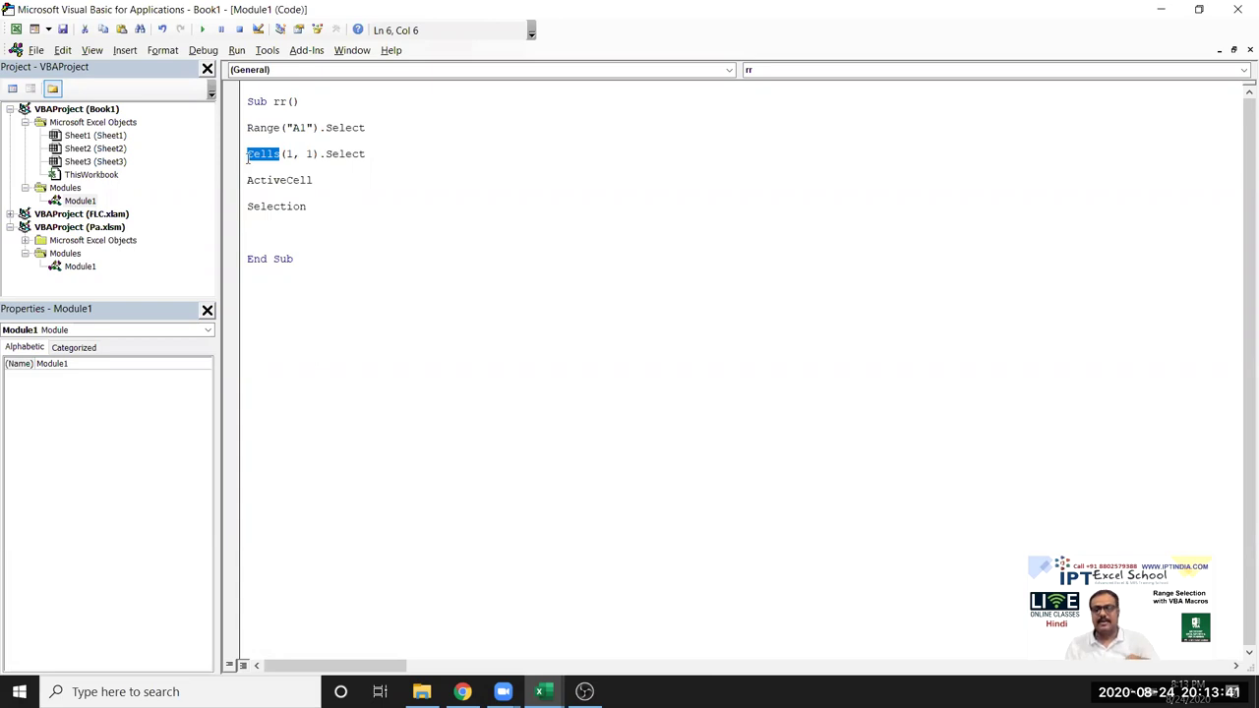
pyautogui.click(247, 184)
pyautogui.click(248, 208)
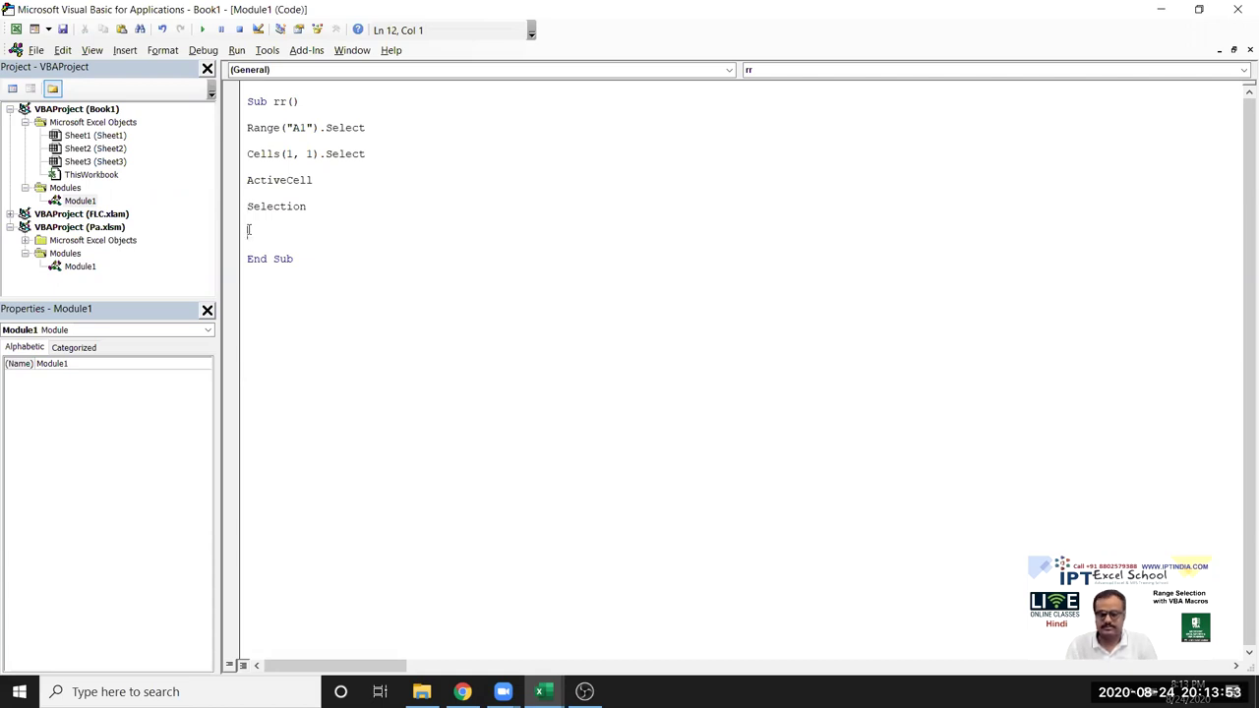
# - Delete the blank lines between the statements and above End Sub, then return to Excel
pyautogui.press('BackSpace')
pyautogui.press('Delete')
pyautogui.press('Up')
pyautogui.press('Up')
pyautogui.press('BackSpace')
pyautogui.press('Home')
pyautogui.press('BackSpace')
pyautogui.press('Up')
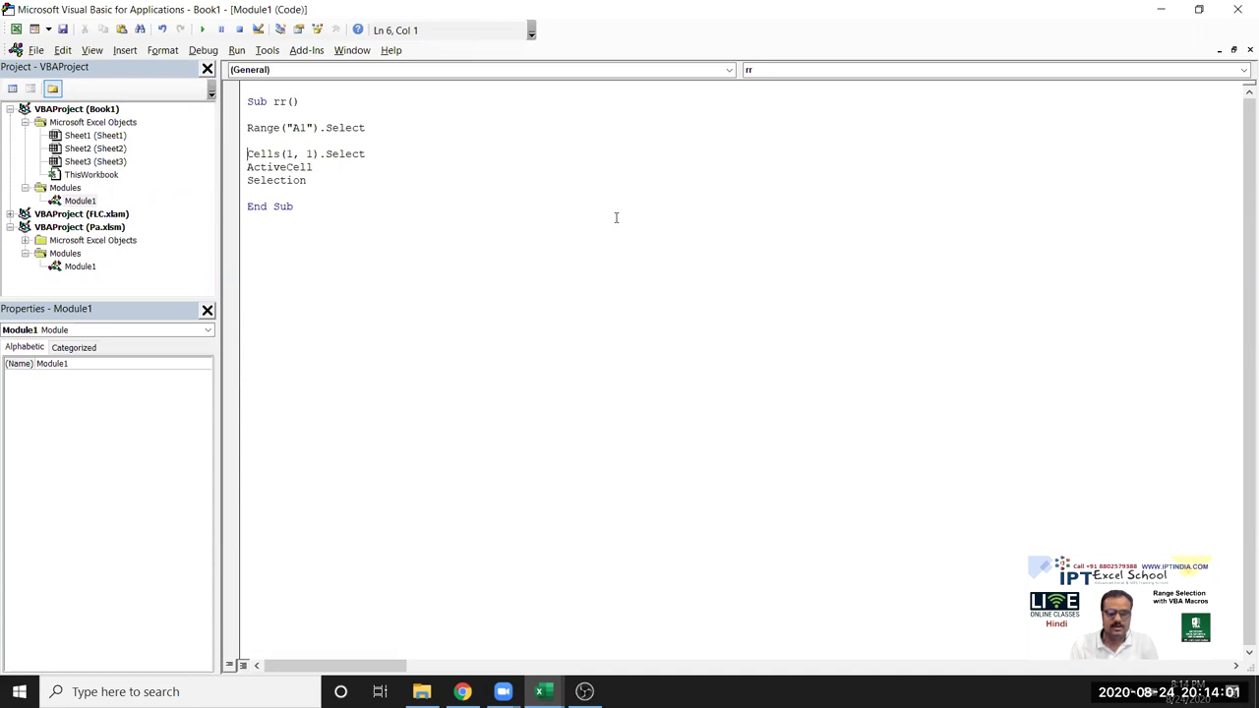
pyautogui.press('BackSpace')
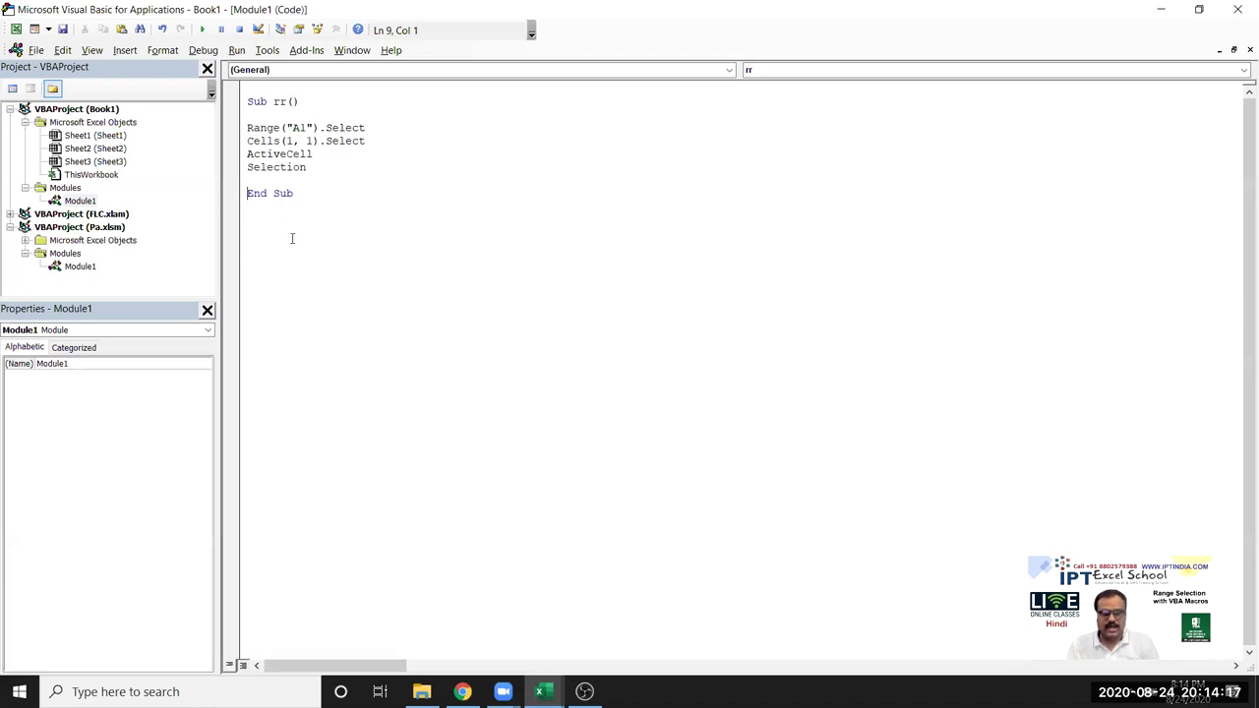
pyautogui.hotkey('alt', 'F11')
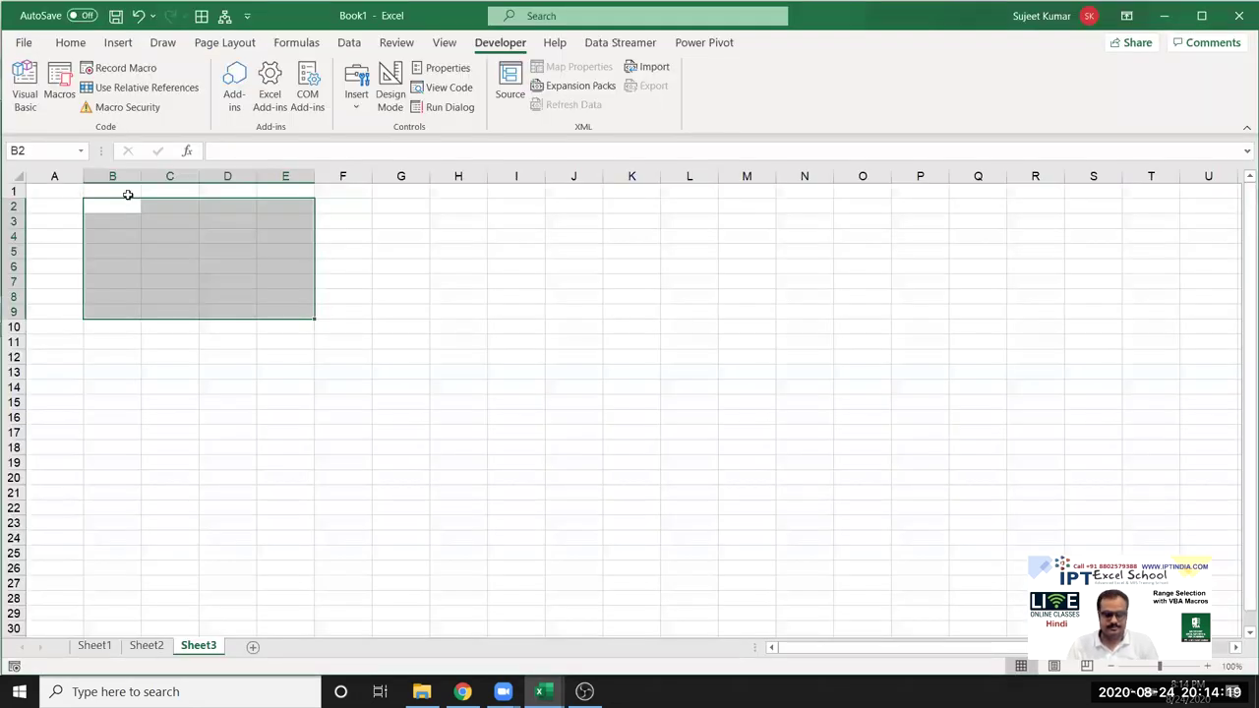
# - Enter =RANDBETWEEN(10,90) in cell A1 of Sheet3
pyautogui.hotkey('ctrl', 'Home')
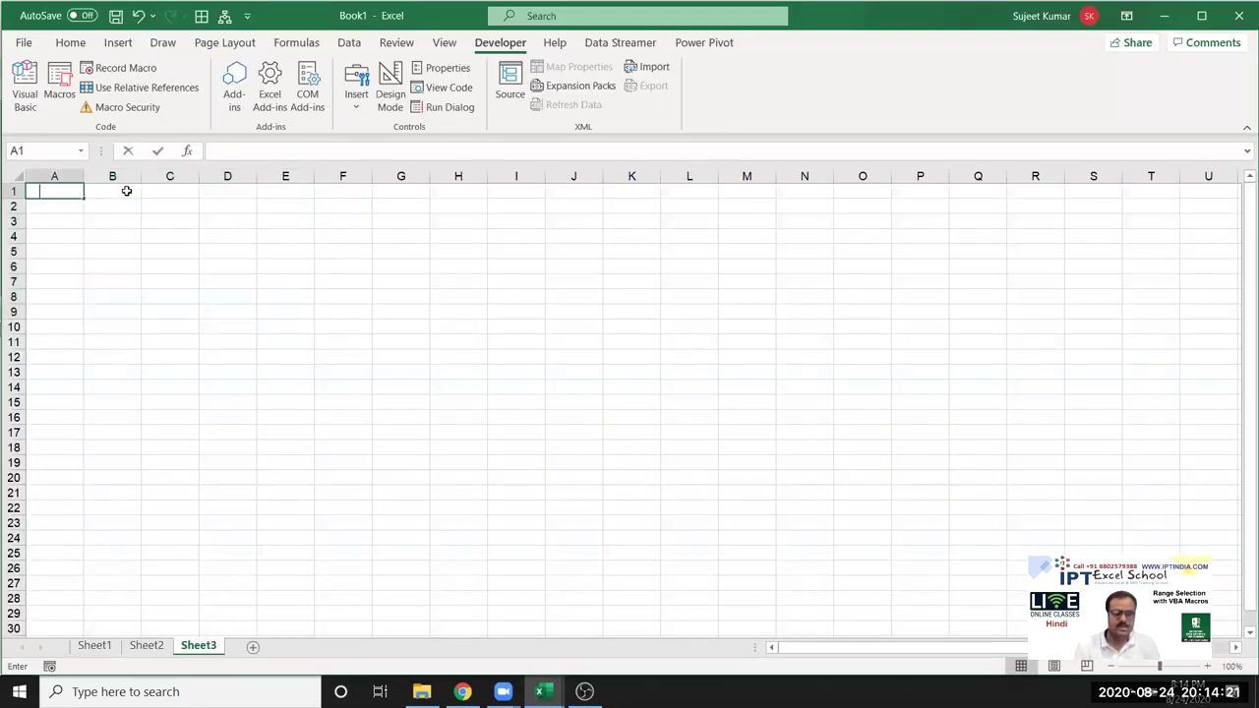
pyautogui.write('=ra')
pyautogui.press('Down')
pyautogui.press('Down')
pyautogui.press('Down')
pyautogui.press('Tab')
pyautogui.write('10,9')
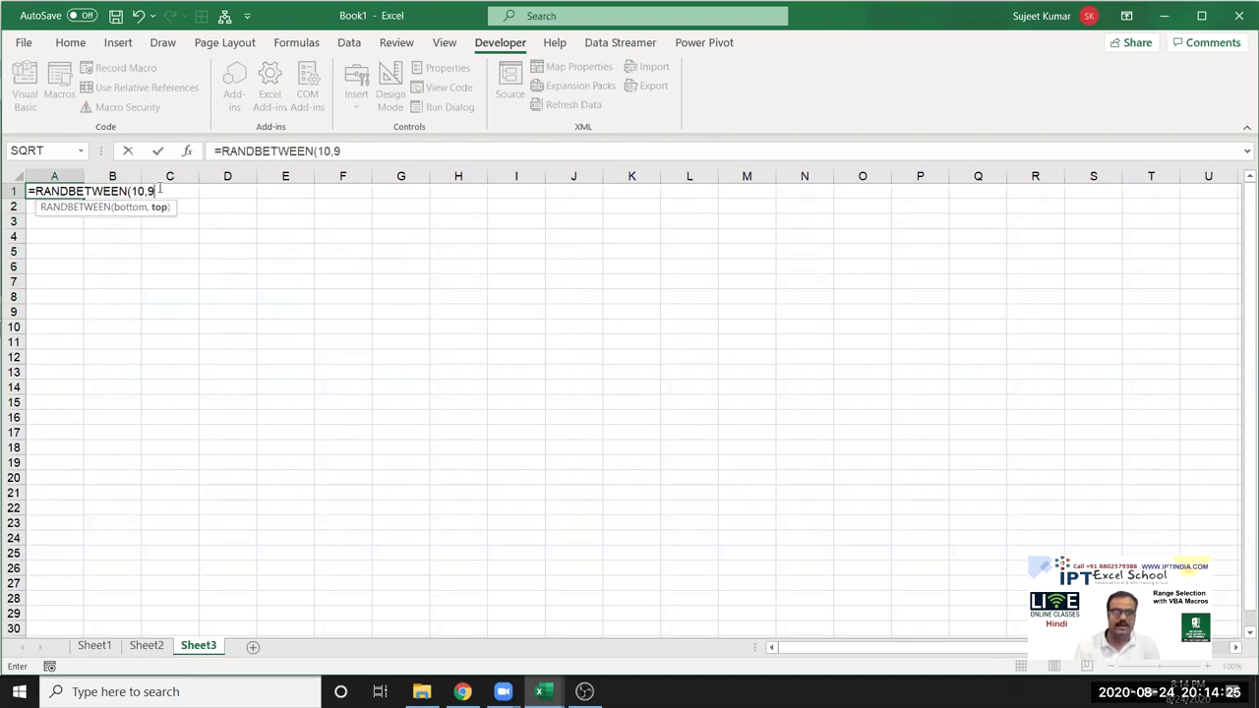
pyautogui.write('0')
pyautogui.press('Return')
# - Fill the formula across A1:G14 and paste it back as fixed values
pyautogui.click(49, 190)
pyautogui.keyDown('shift'); pyautogui.click(380, 384); pyautogui.keyUp('shift')
pyautogui.hotkey('ctrl', 'r')
pyautogui.hotkey('ctrl', 'd')
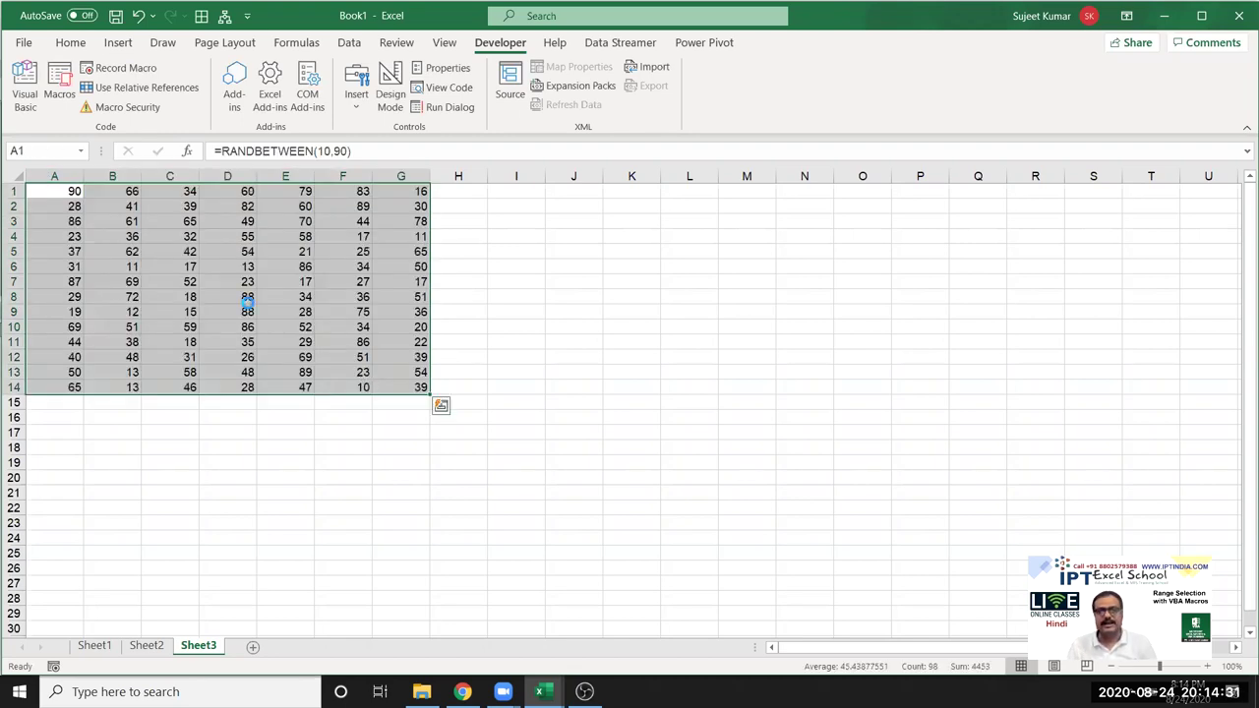
pyautogui.hotkey('ctrl', 'c')
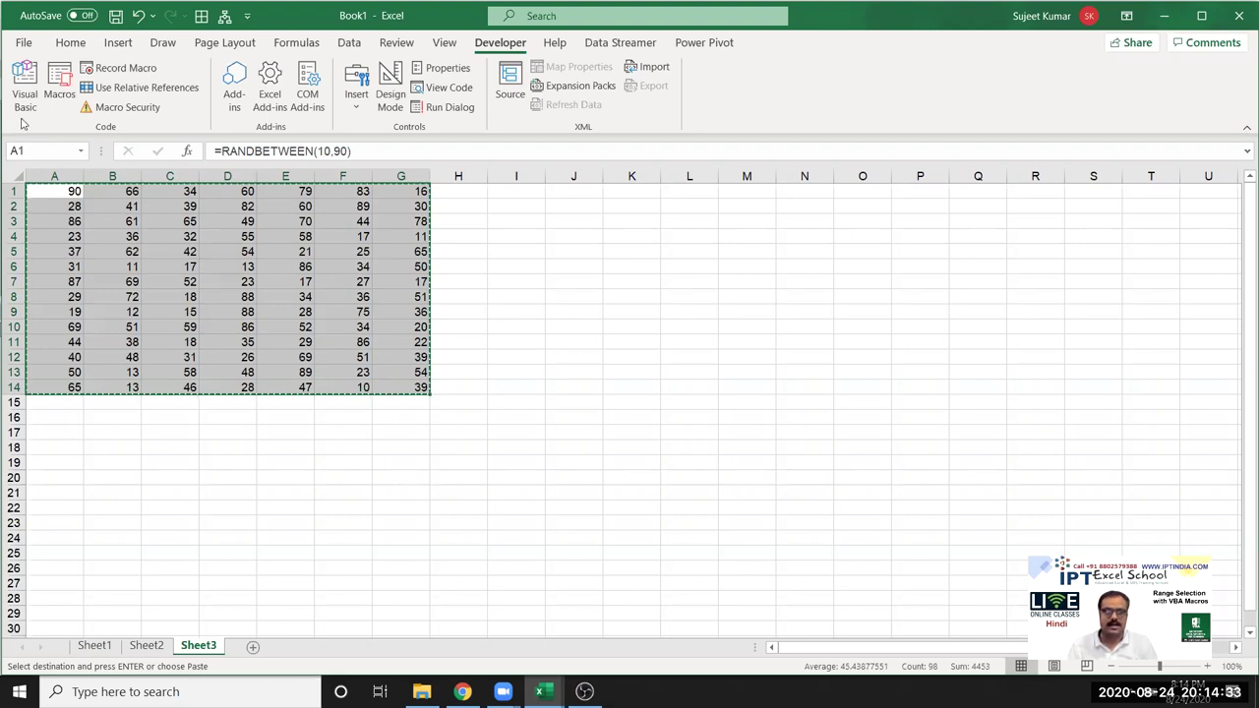
pyautogui.scroll(7, 24, 109)
pyautogui.click(26, 106)
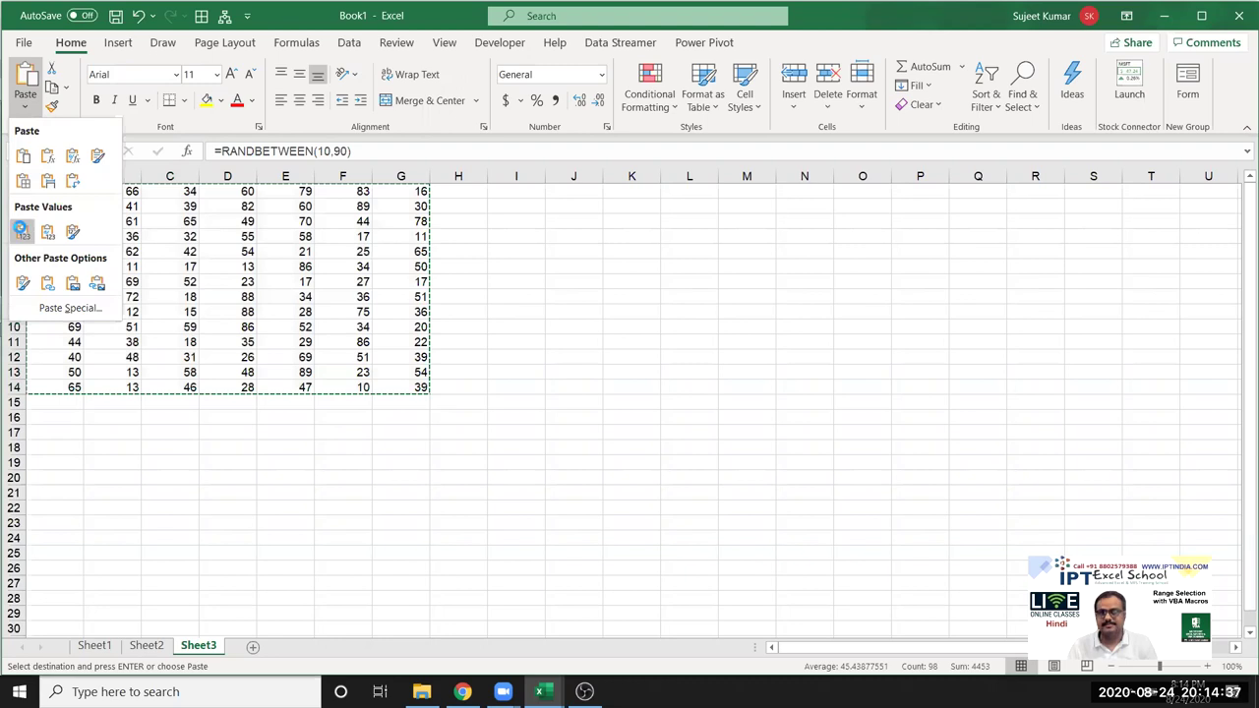
pyautogui.click(21, 230)
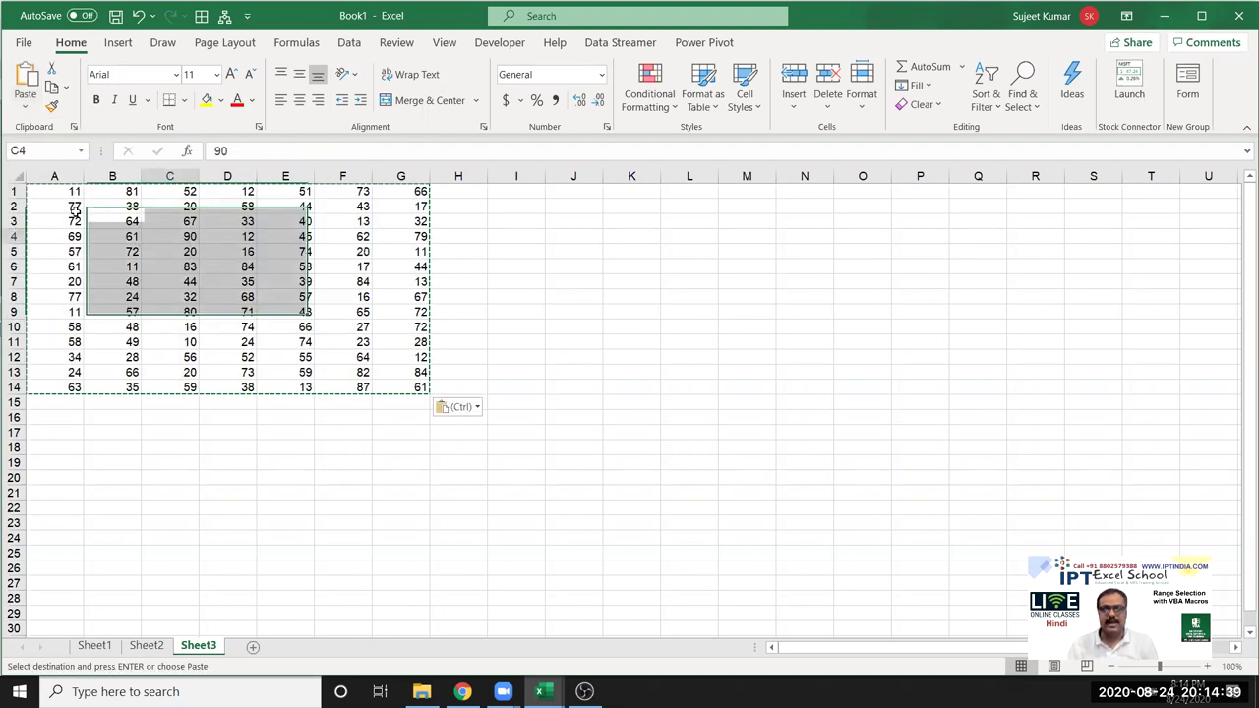
pyautogui.press('Escape')
pyautogui.hotkey('shift', 'Down')
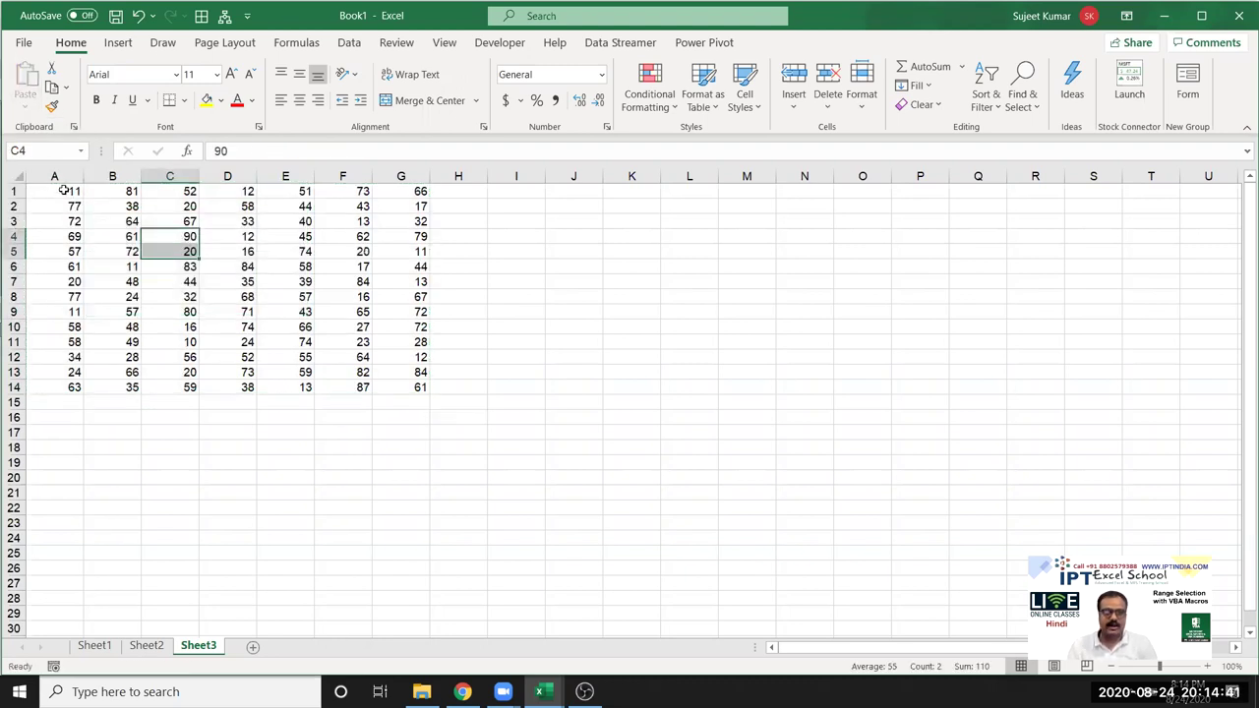
# - Confirm the data spans A1 to G14, then add blank lines above End Sub in rr
pyautogui.hotkey('ctrl', 'Home')
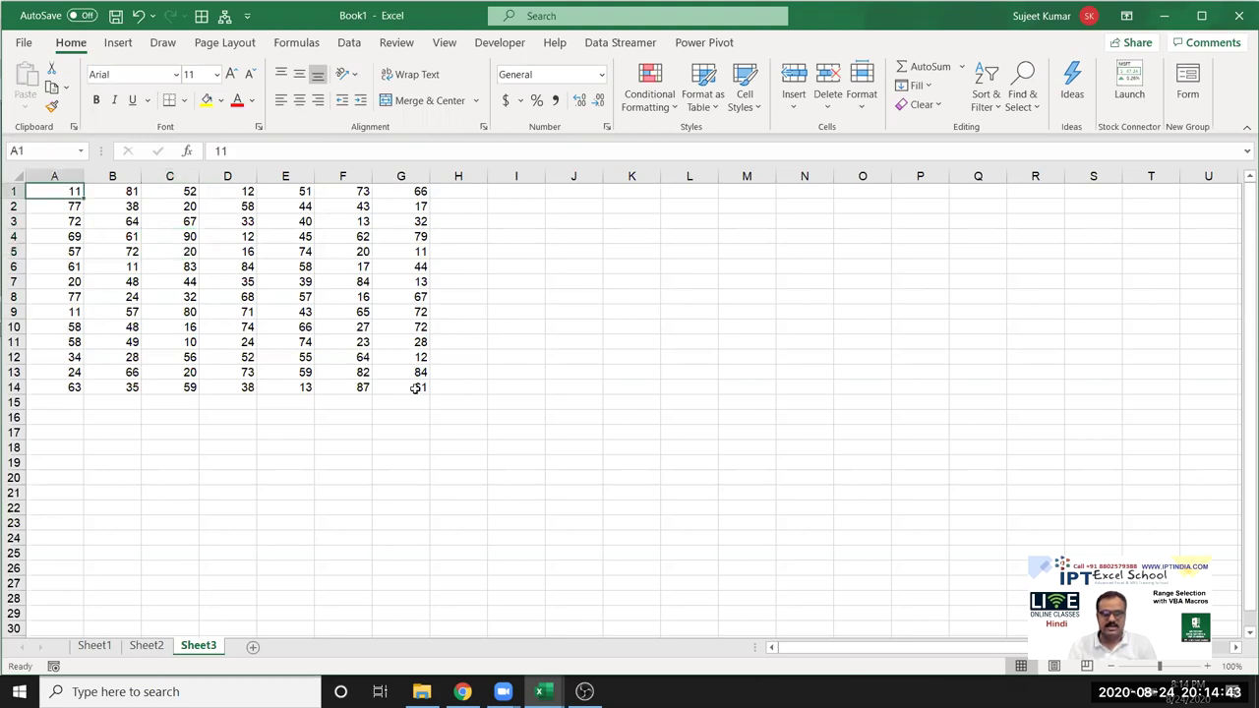
pyautogui.hotkey('ctrl', 'End')
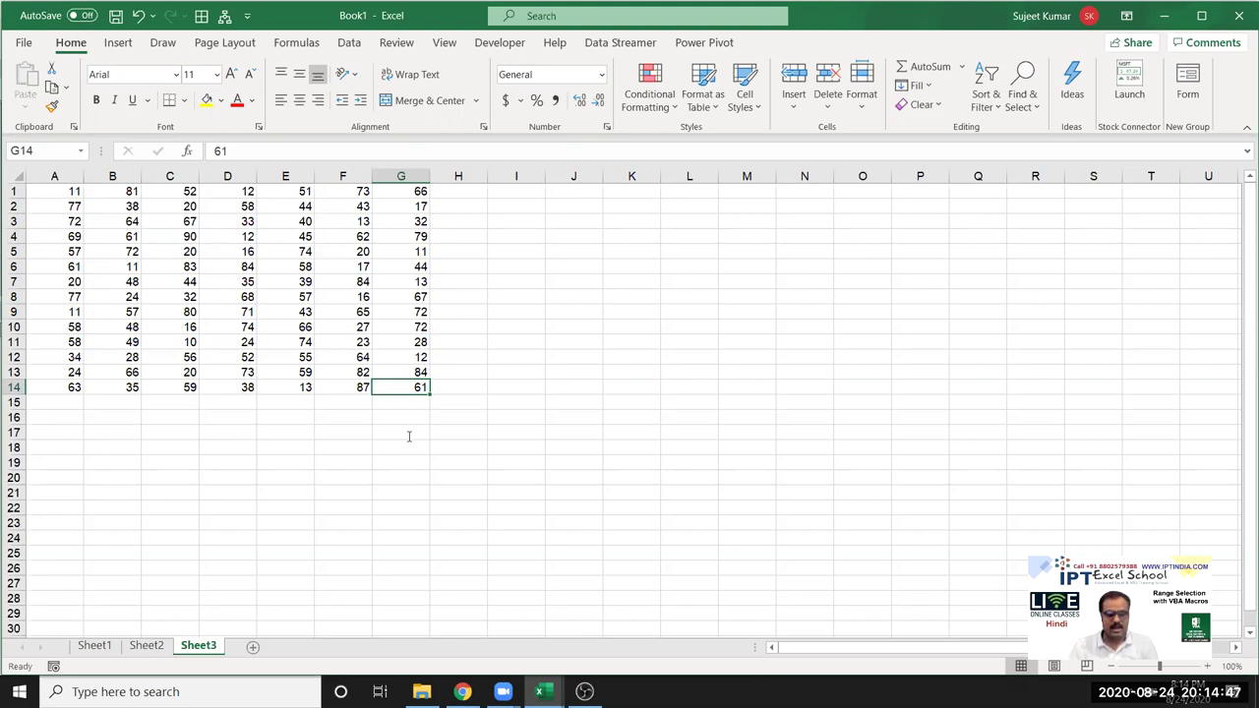
pyautogui.hotkey('alt', 'F11')
pyautogui.press('Up')
pyautogui.press('Up')
pyautogui.press('Return')
pyautogui.press('Return')
# - Add Range("A1:G14").Select as the last statement in rr, checking the Sheet3 data
pyautogui.press('Up')
pyautogui.write('range')
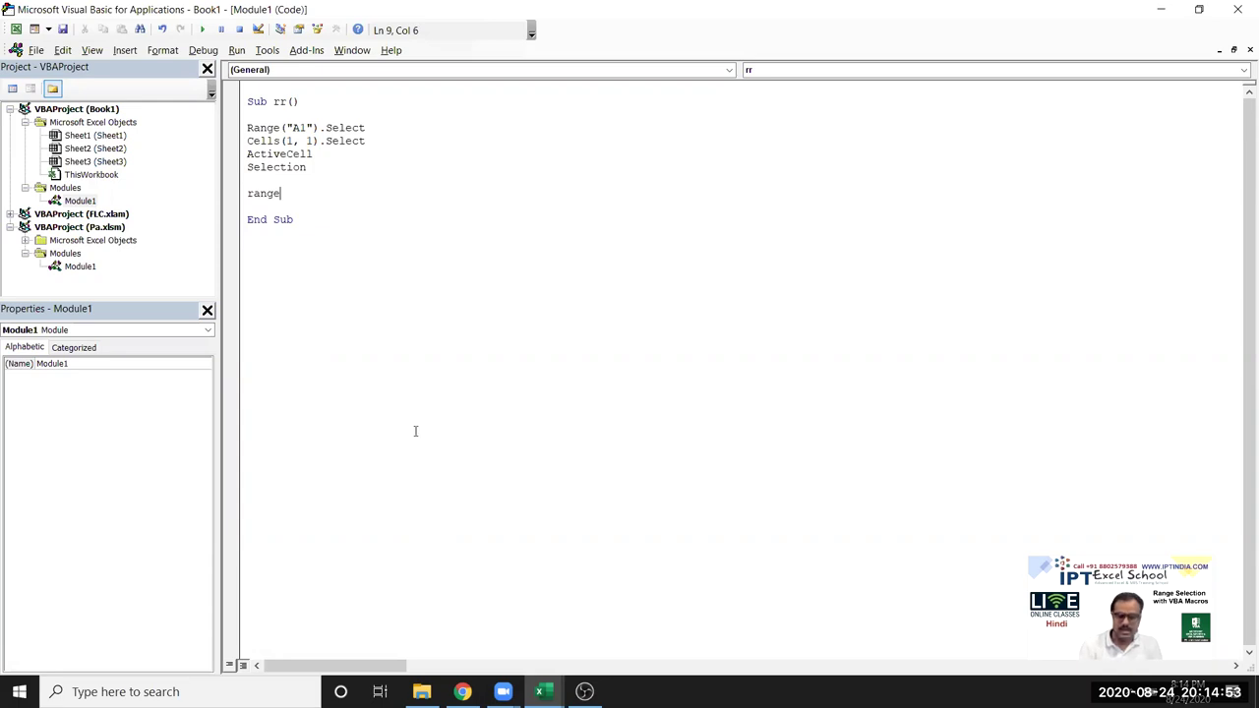
pyautogui.write('("A1:')
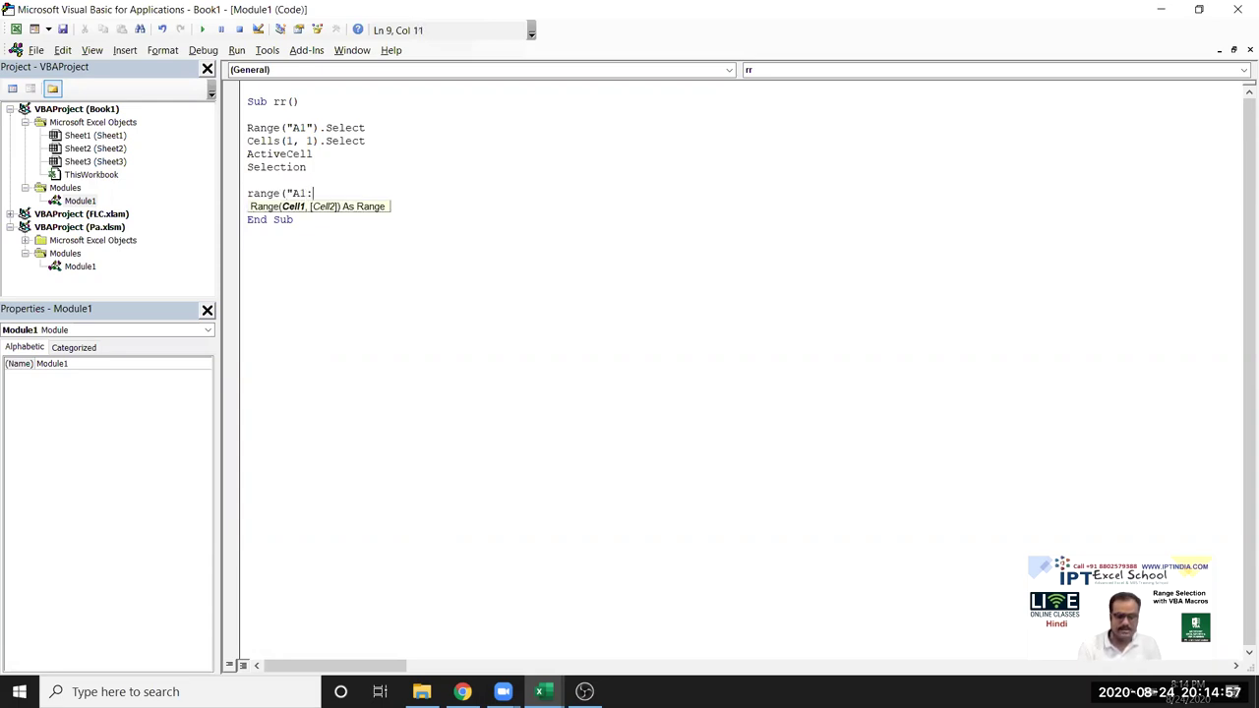
pyautogui.write('G14"')
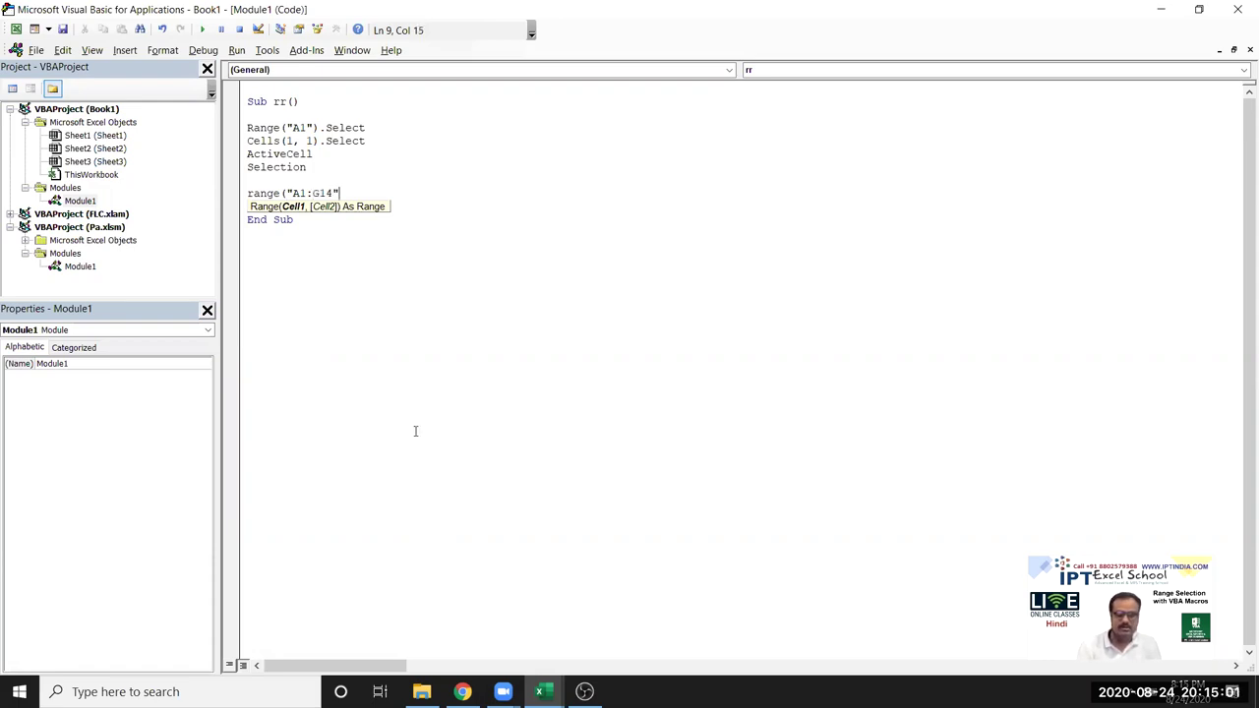
pyautogui.write(')')
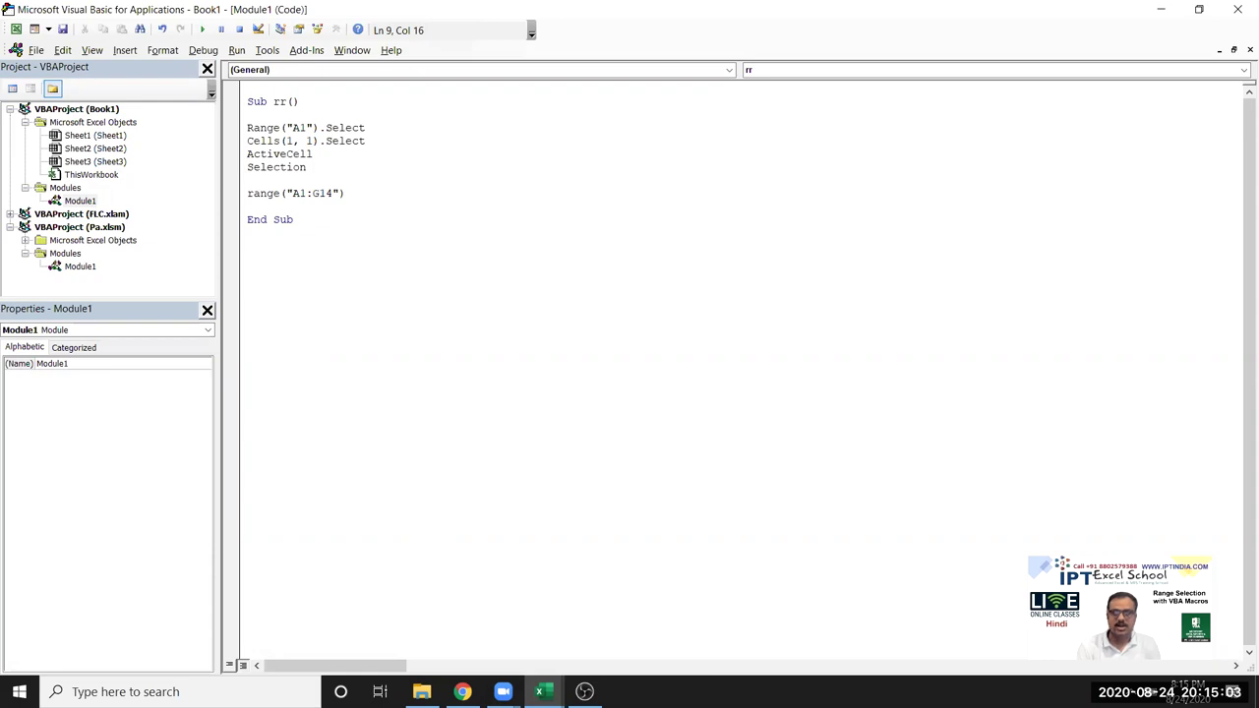
pyautogui.write('.Select')
pyautogui.press('Return')
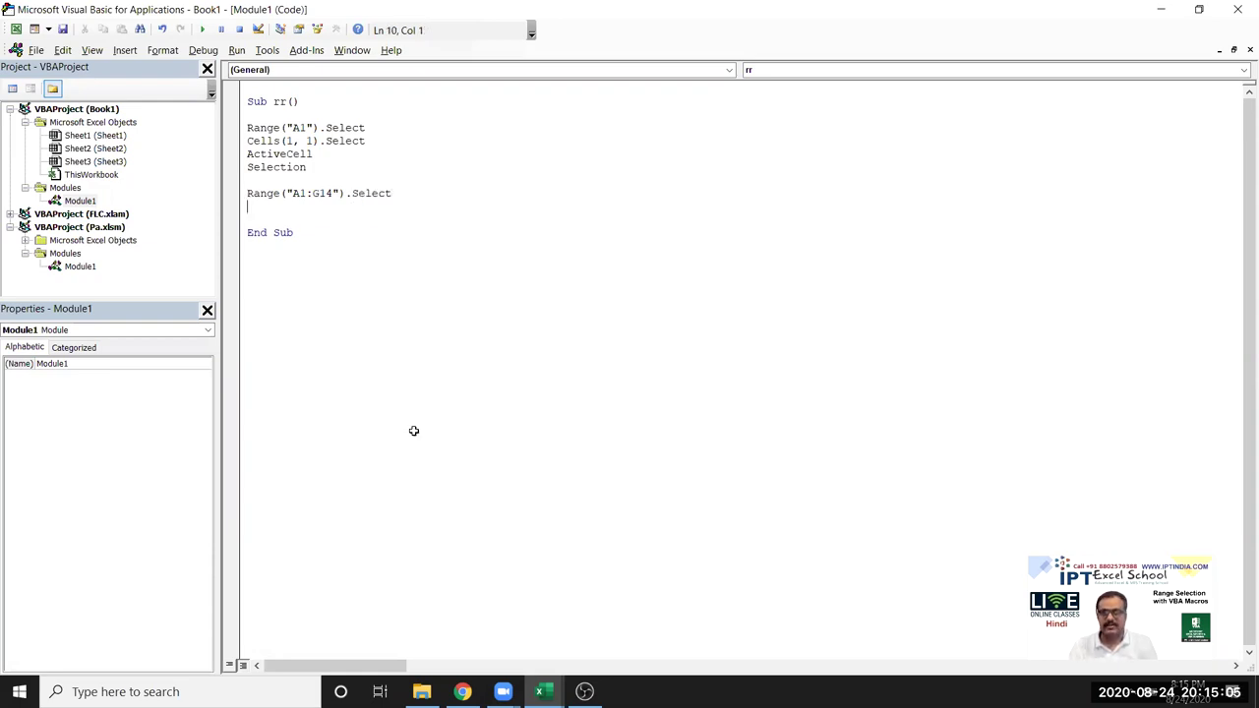
pyautogui.hotkey('alt', 'F11')
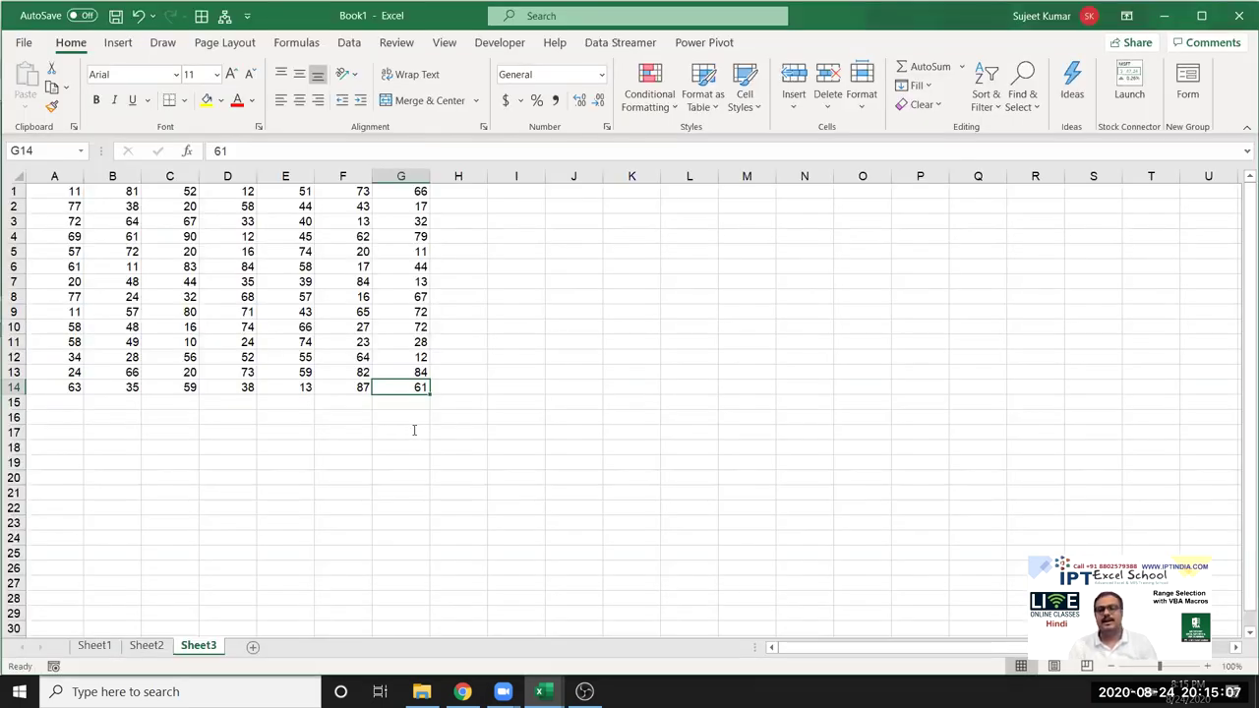
pyautogui.hotkey('alt', 'F11')
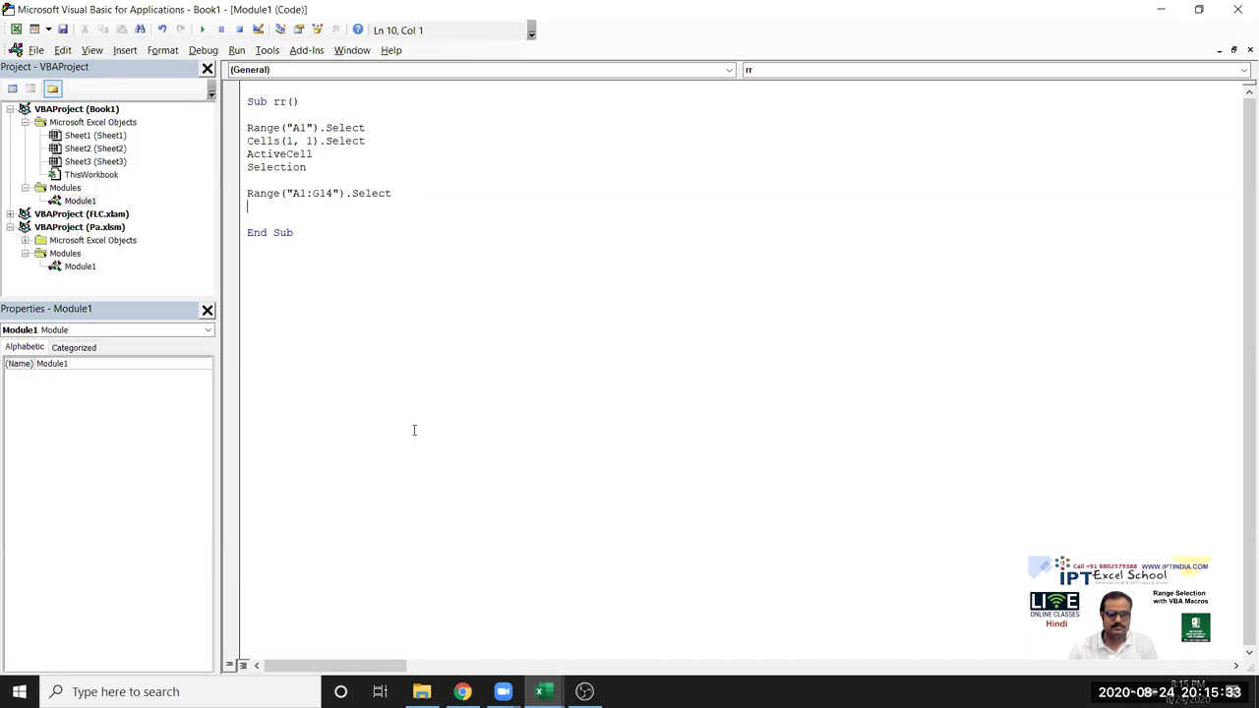
# - Add a second line, Range("A1", "G14").Select, below the A1:G14 statement, then return to Excel
pyautogui.press('Return')
pyautogui.write('range("A1" , "G')
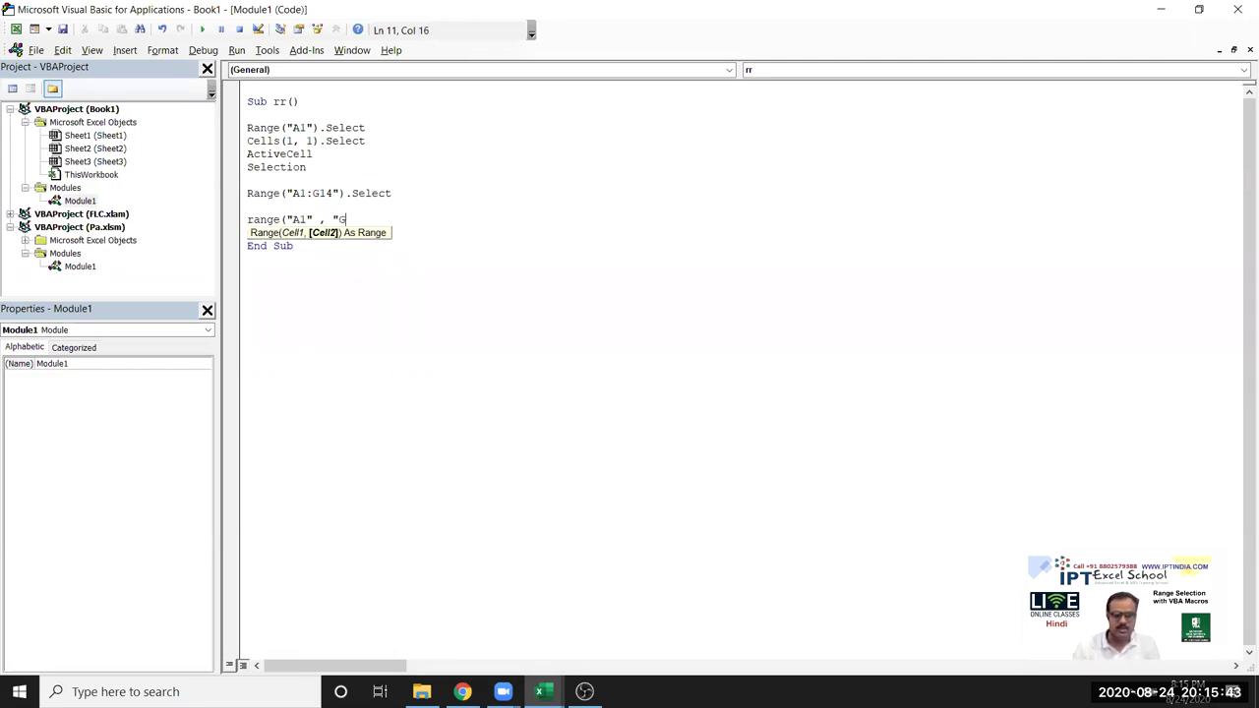
pyautogui.write('14")')
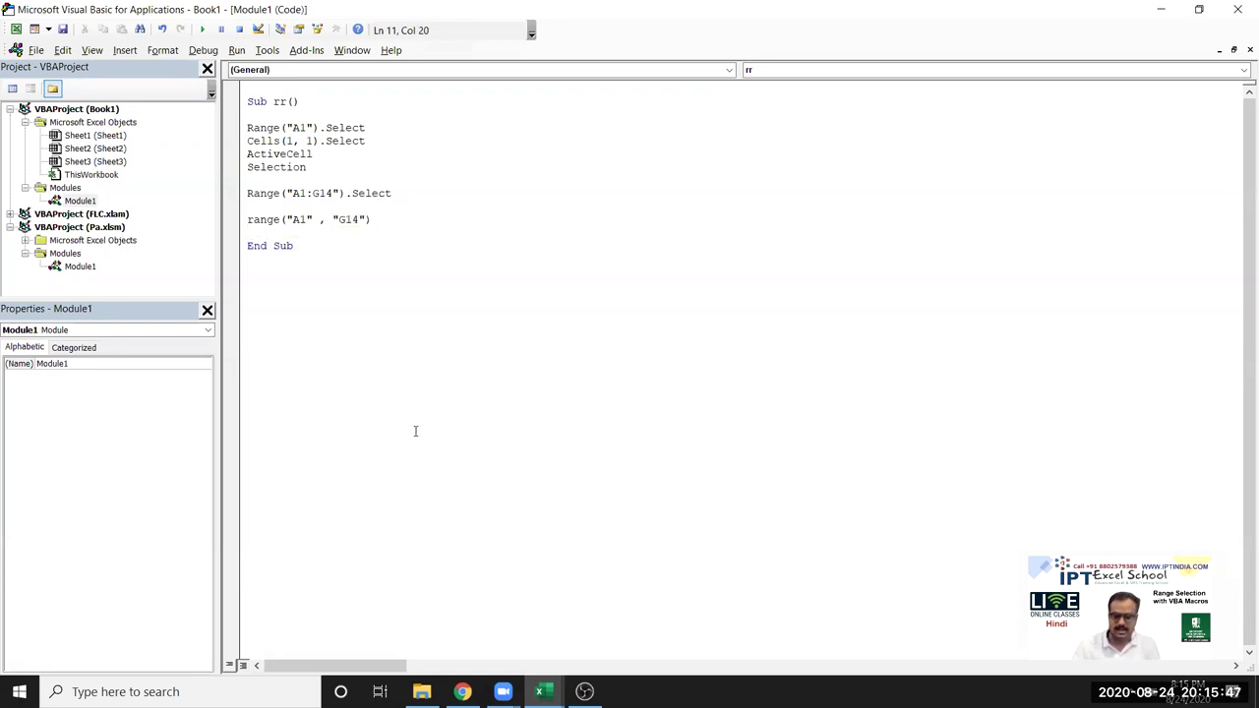
pyautogui.write('.se')
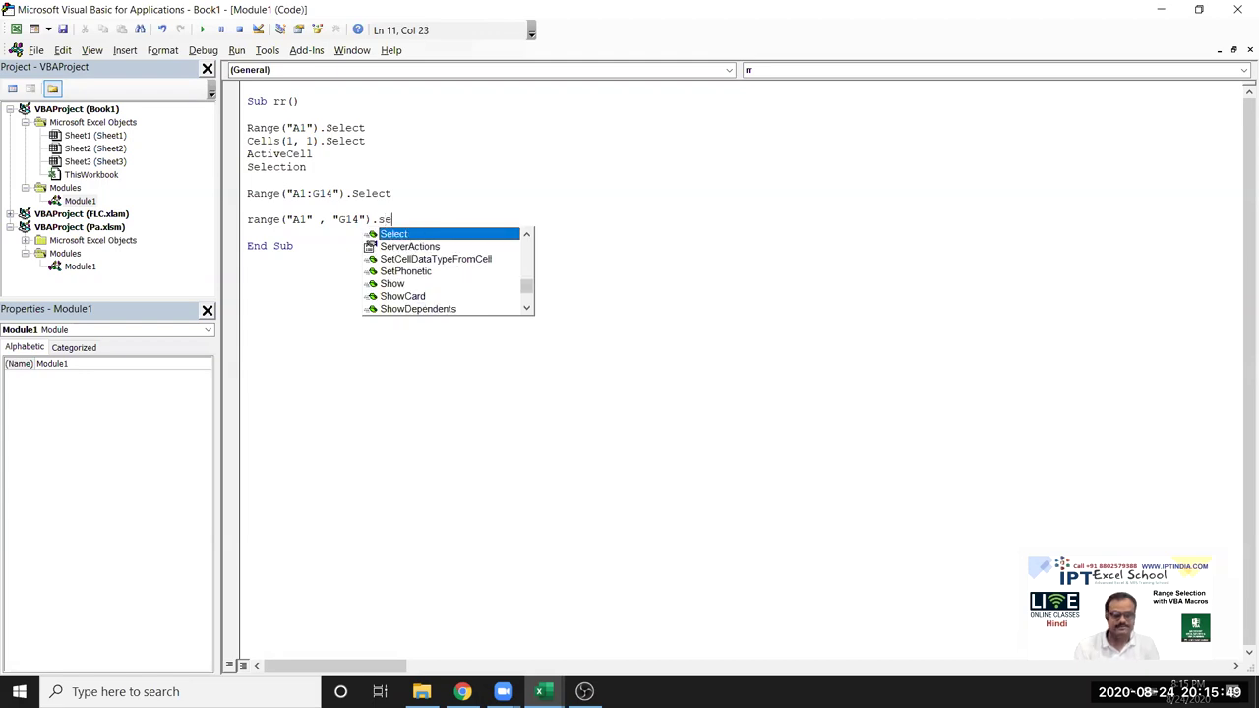
pyautogui.press('Tab')
pyautogui.press('Return')
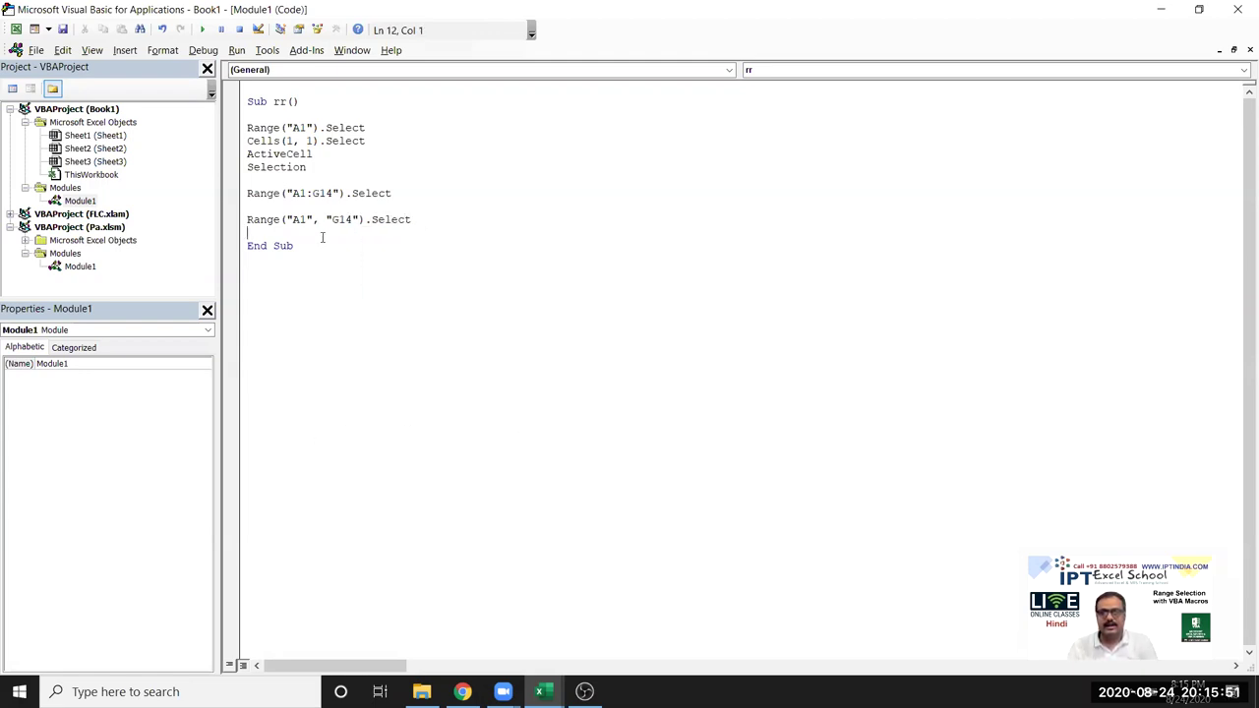
pyautogui.hotkey('alt', 'F11')
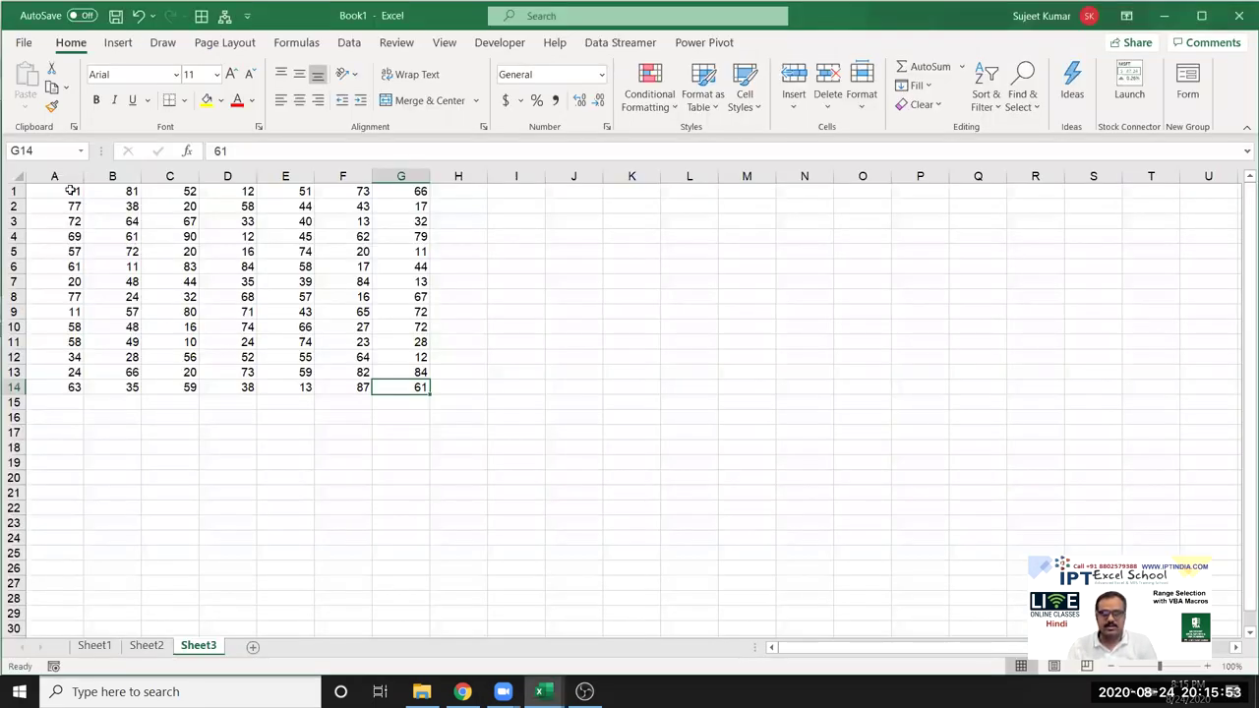
pyautogui.click(71, 191)
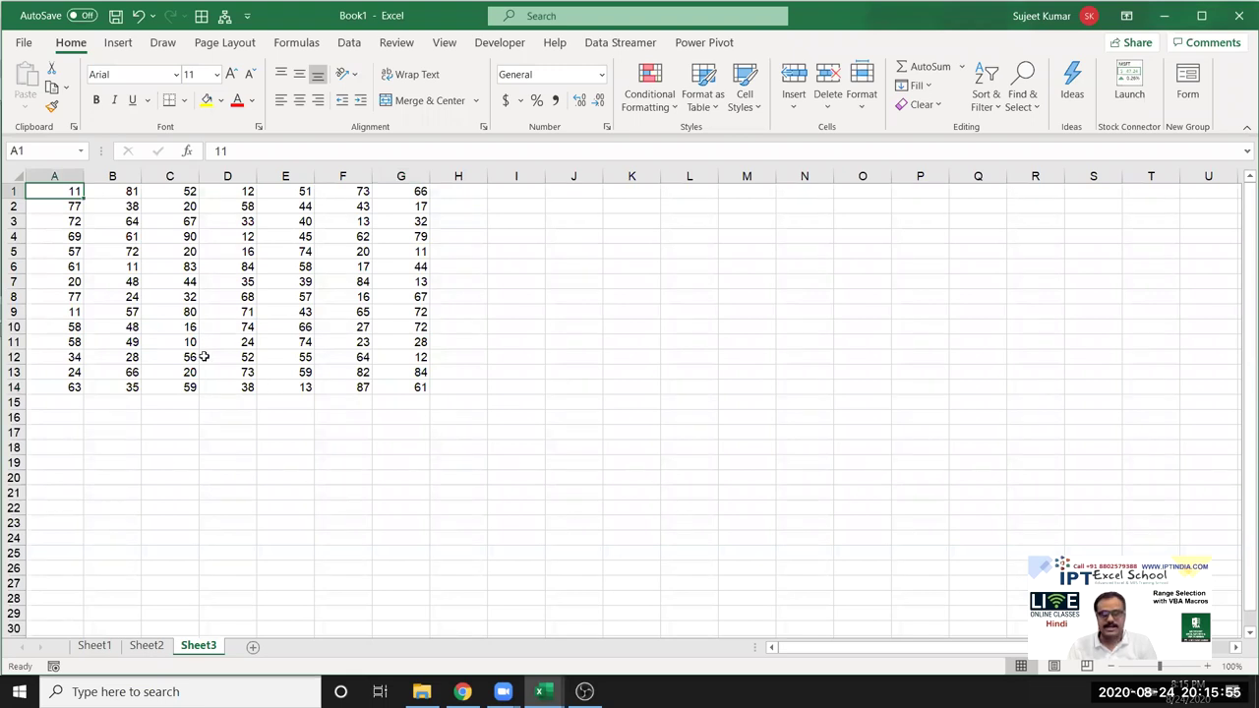
pyautogui.keyDown('shift'); pyautogui.click(396, 385); pyautogui.keyUp('shift')
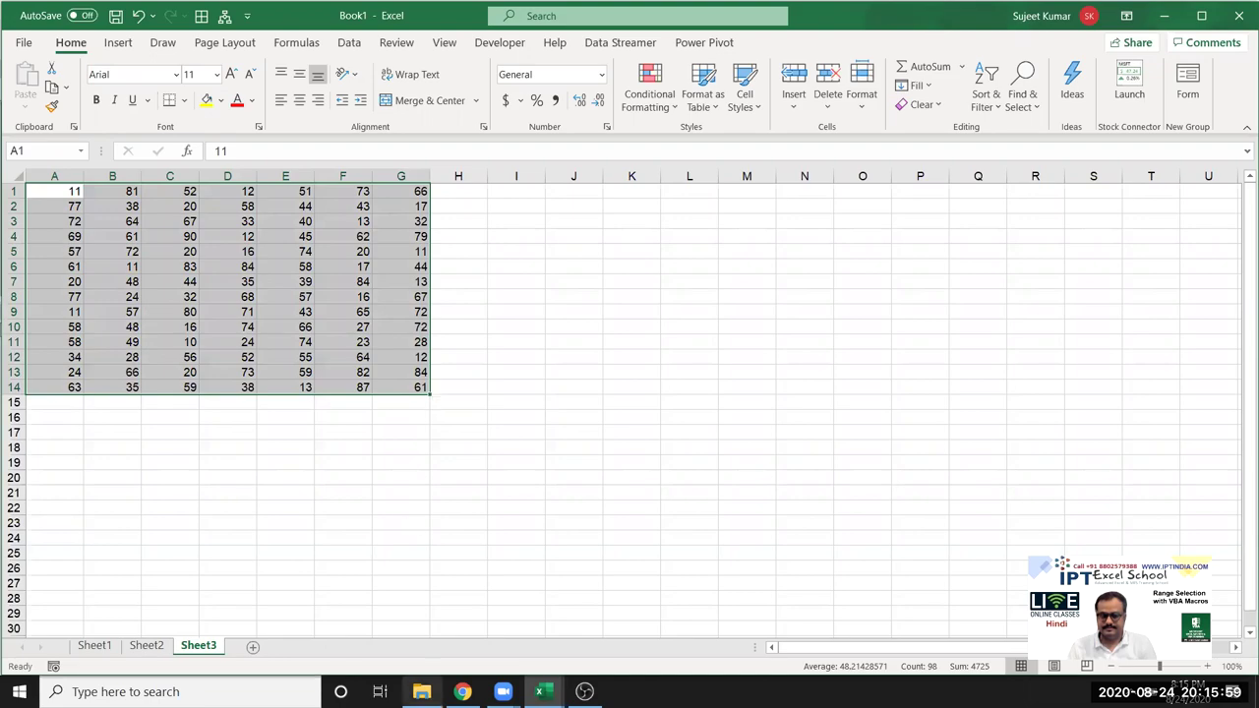
pyautogui.click(462, 692)
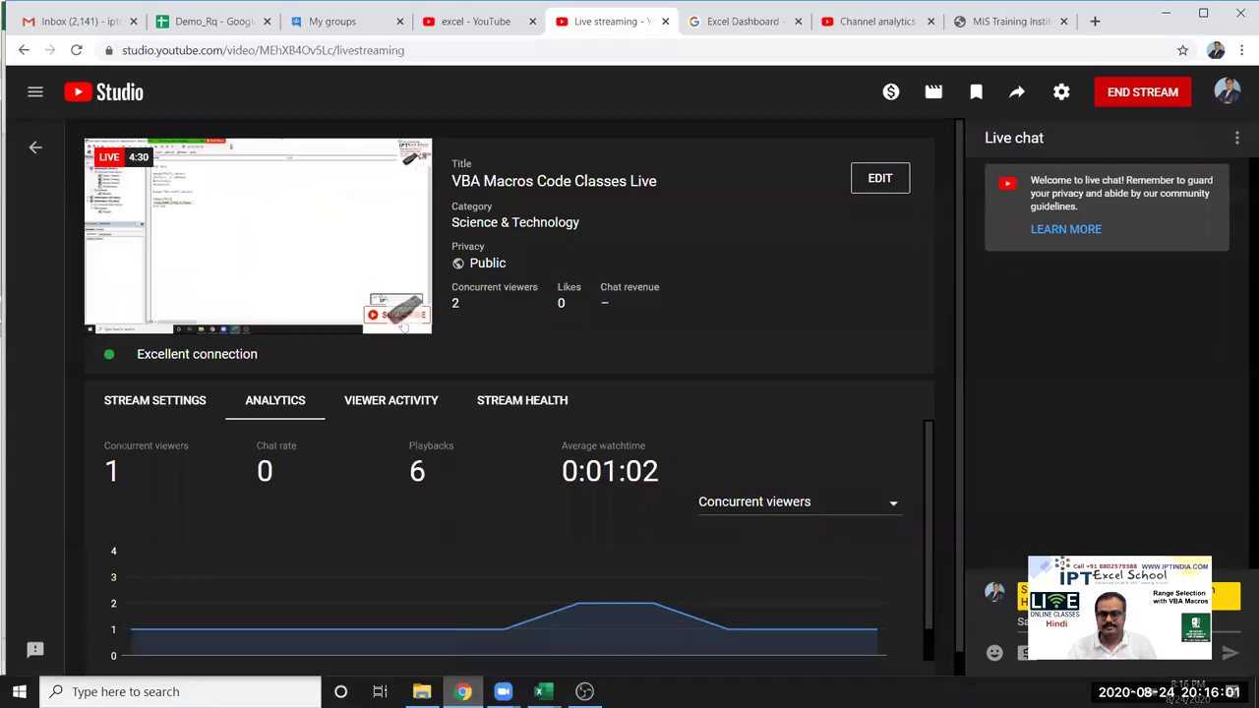
pyautogui.click(540, 691)
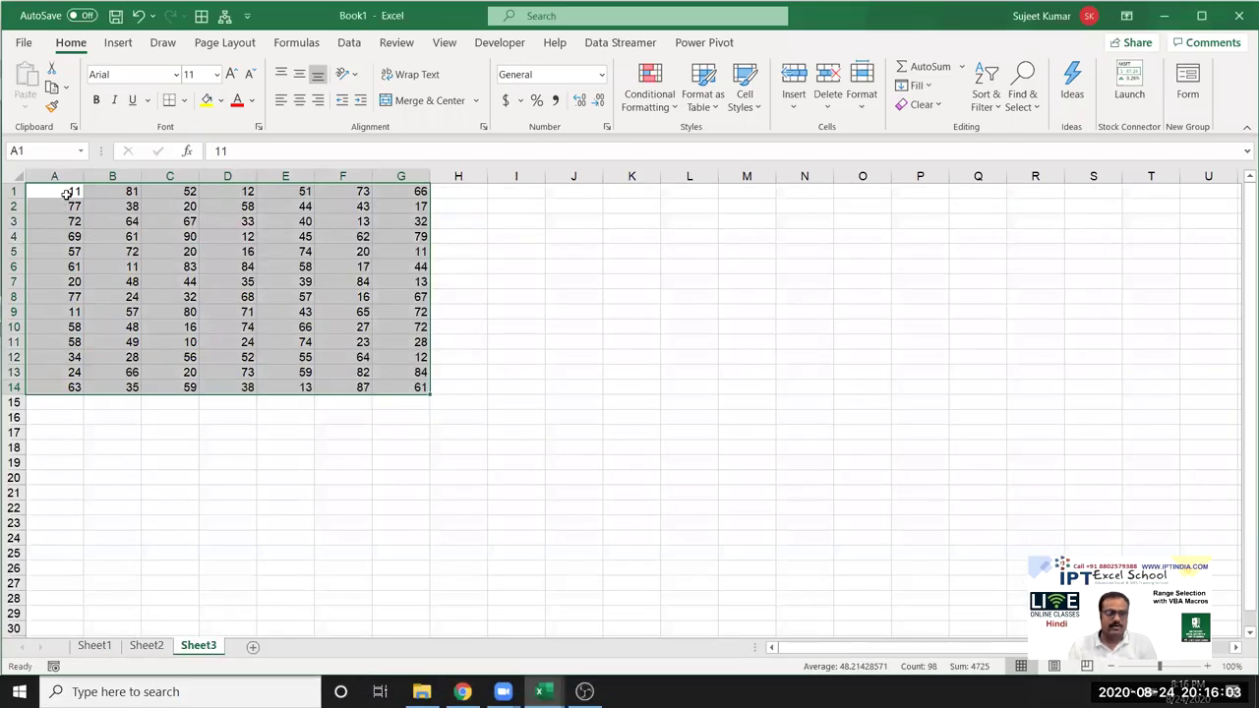
pyautogui.hotkey('shift', 'BackSpace')
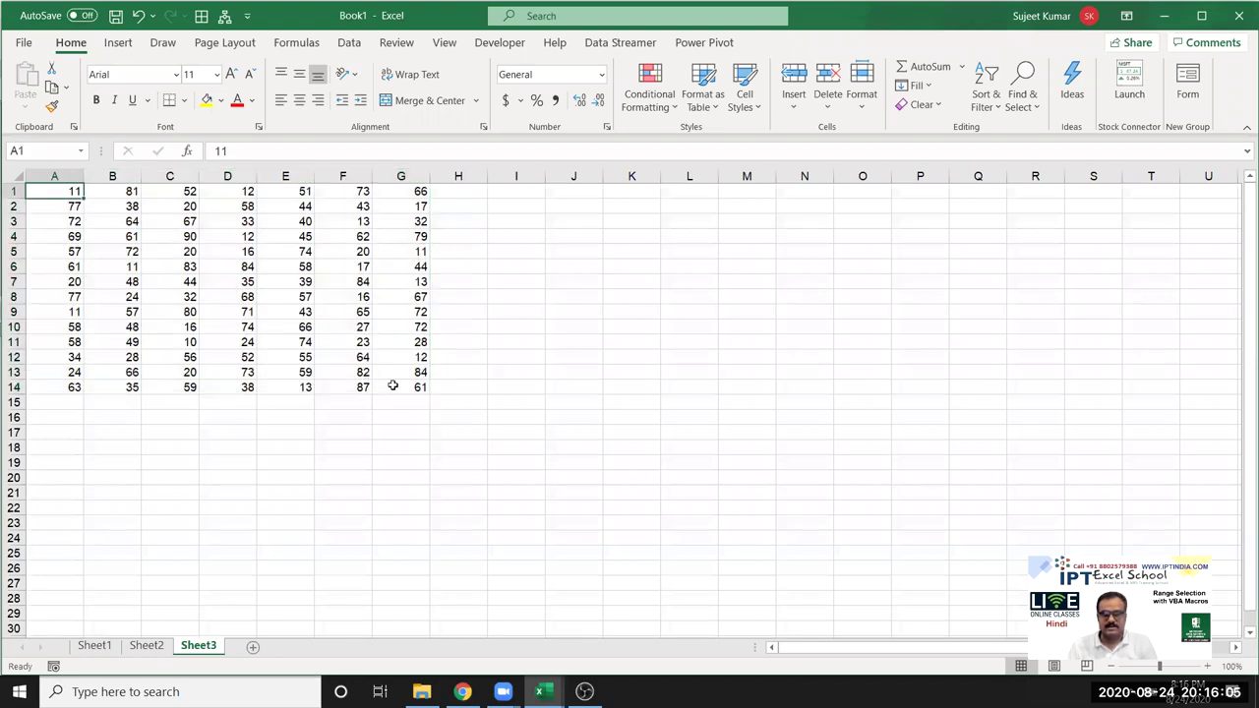
pyautogui.keyDown('shift'); pyautogui.click(393, 386); pyautogui.keyUp('shift')
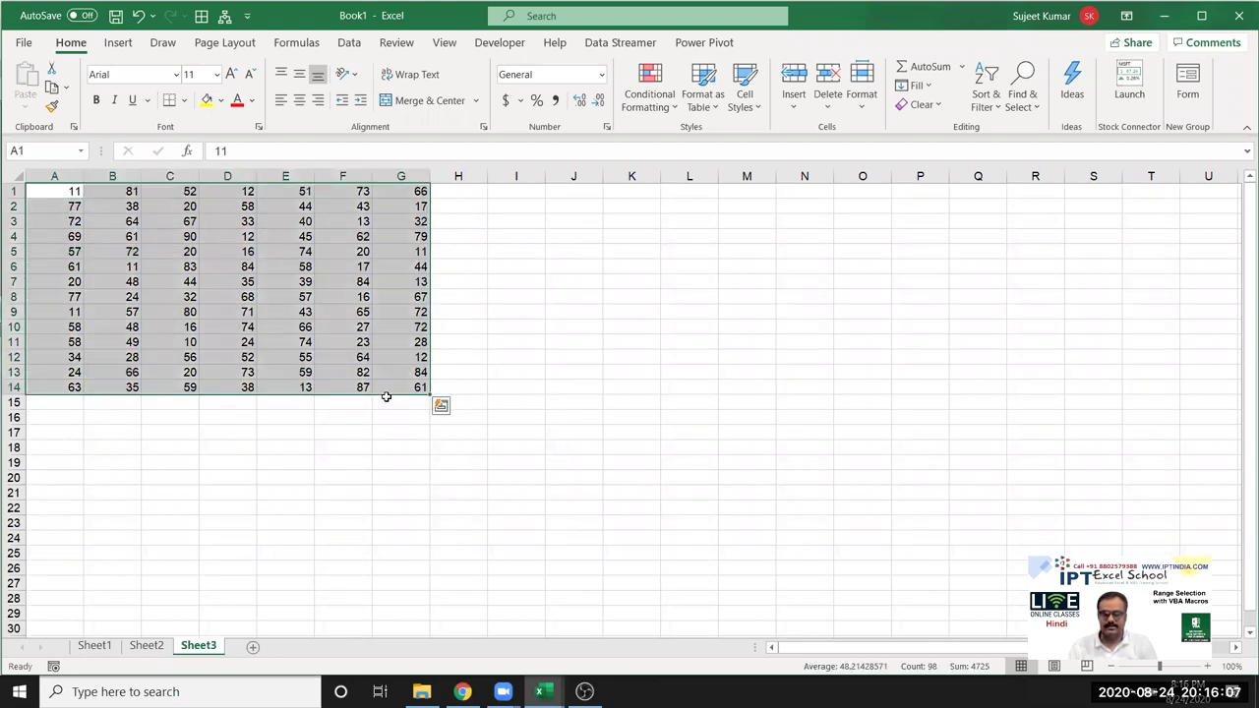
pyautogui.moveTo(539, 691)
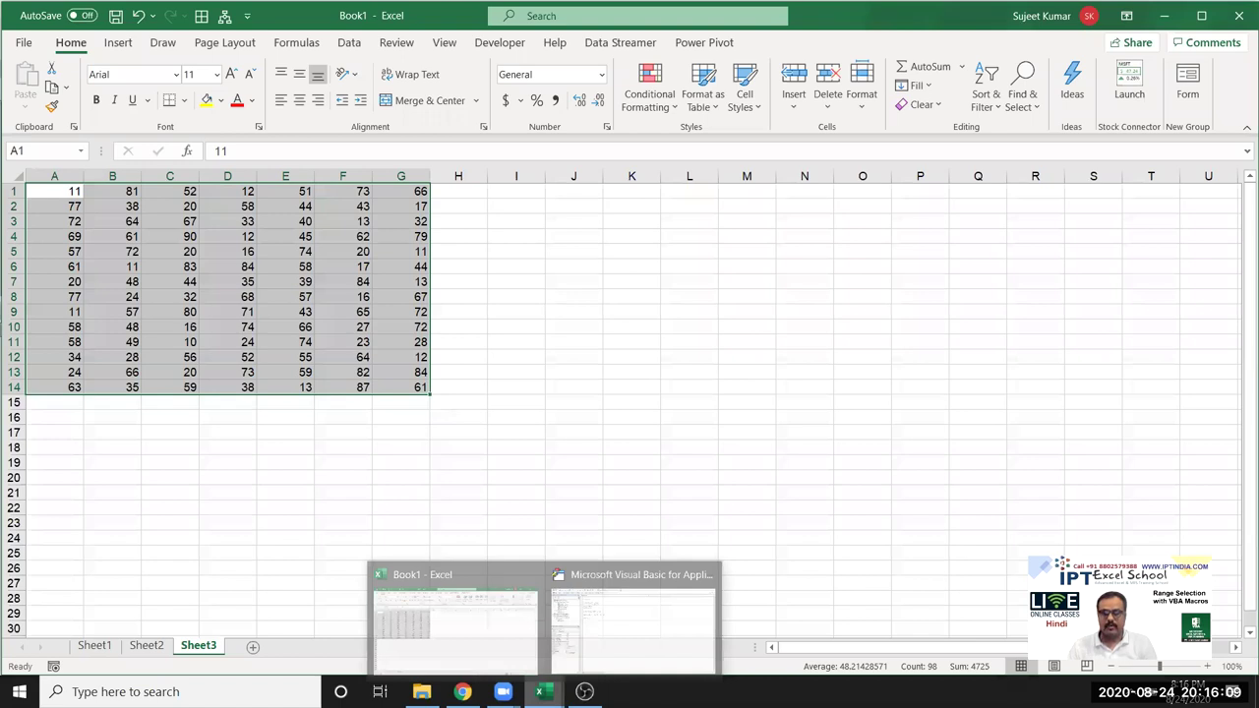
pyautogui.click(632, 620)
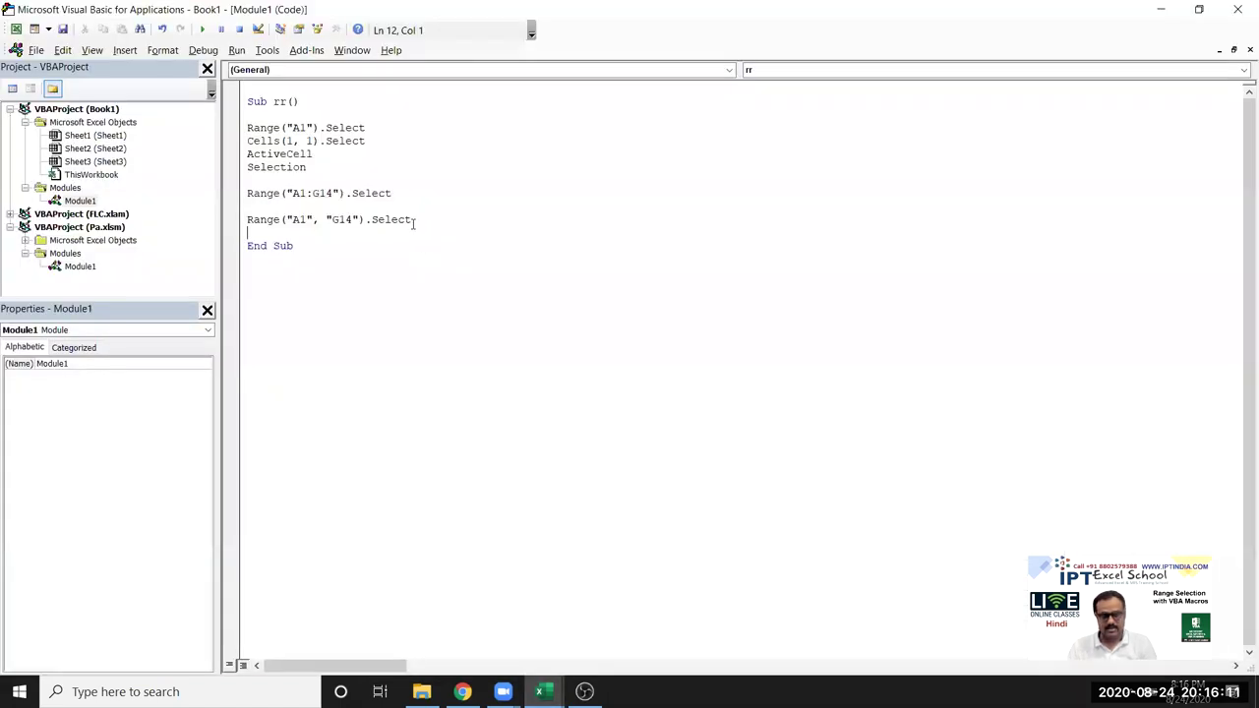
pyautogui.moveTo(414, 220); pyautogui.dragTo(246, 220)
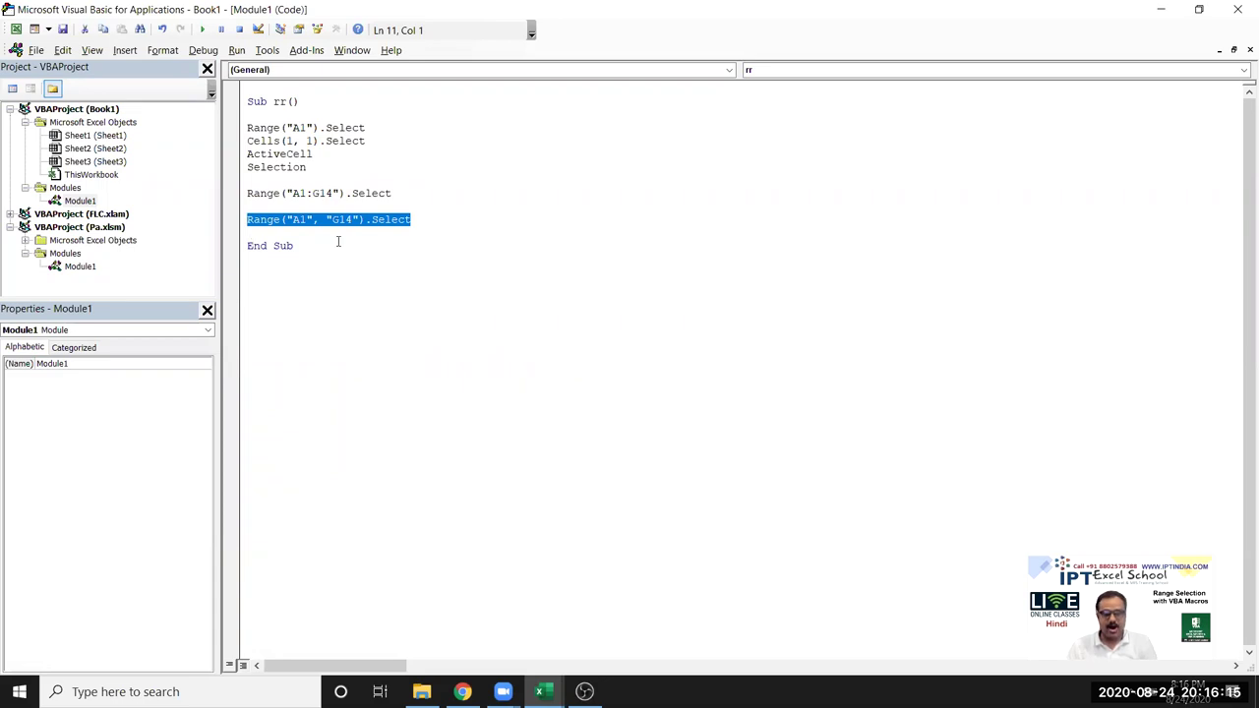
pyautogui.press('Down')
pyautogui.press('Down')
pyautogui.press('Right')
pyautogui.press('Up')
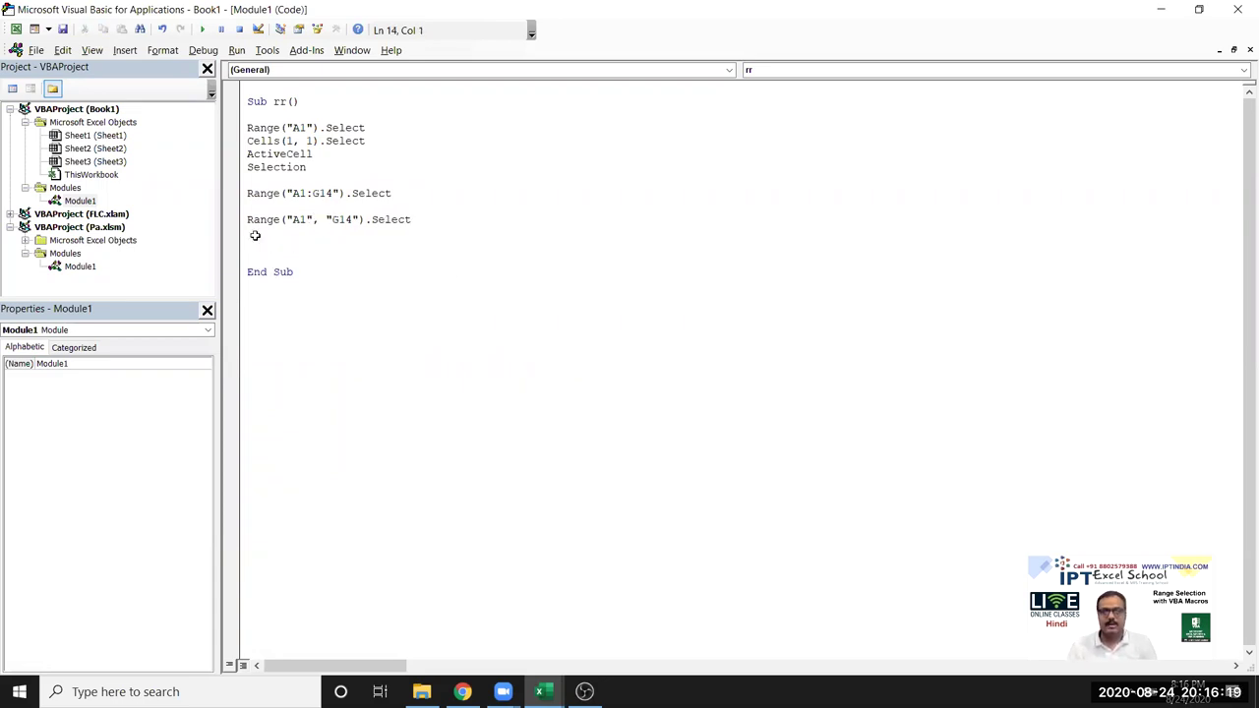
pyautogui.hotkey('alt', 'F11')
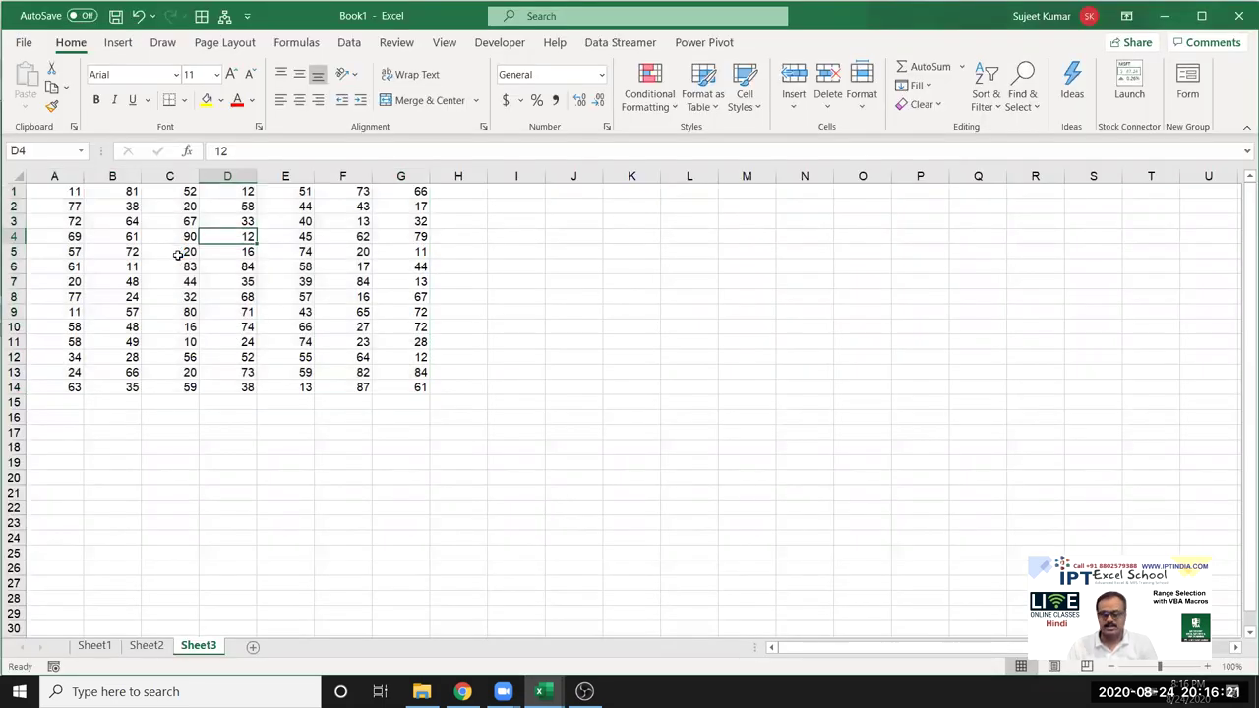
# - Select the current region A1:G14 via Go To Special, then start a range("A1") line in rr
pyautogui.hotkey('ctrl', 'a')
pyautogui.hotkey('ctrl', 'q')
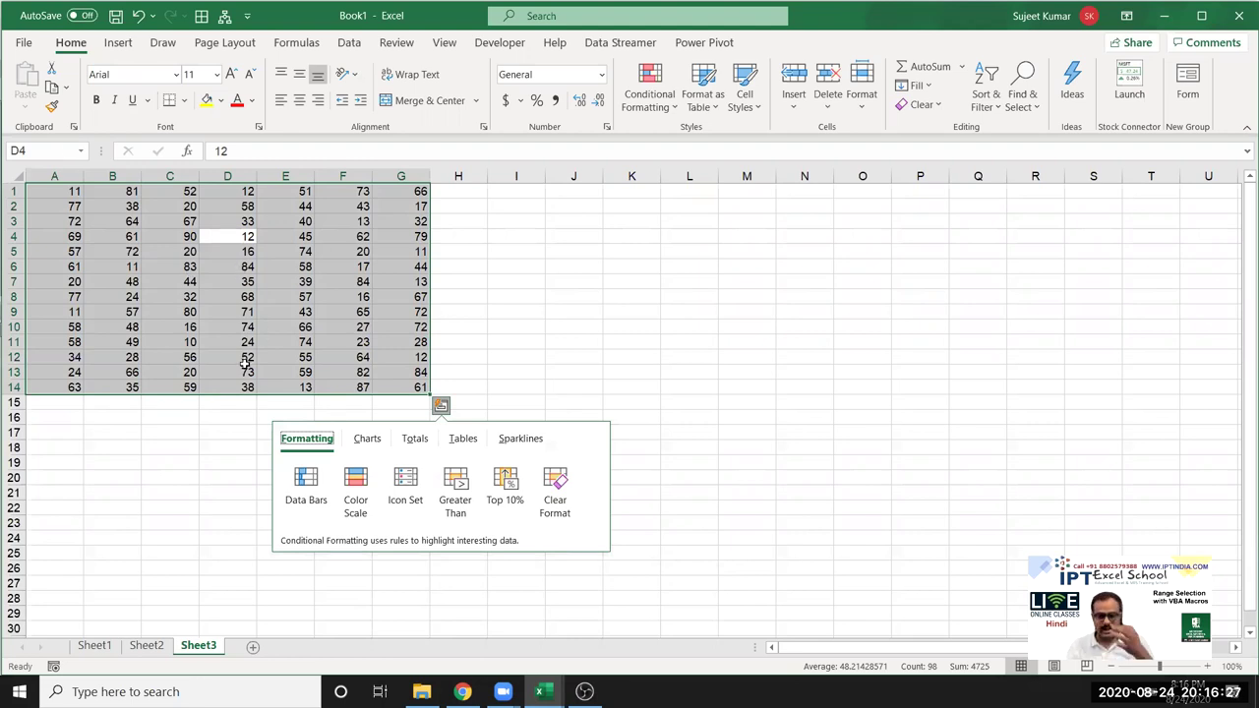
pyautogui.press('Escape')
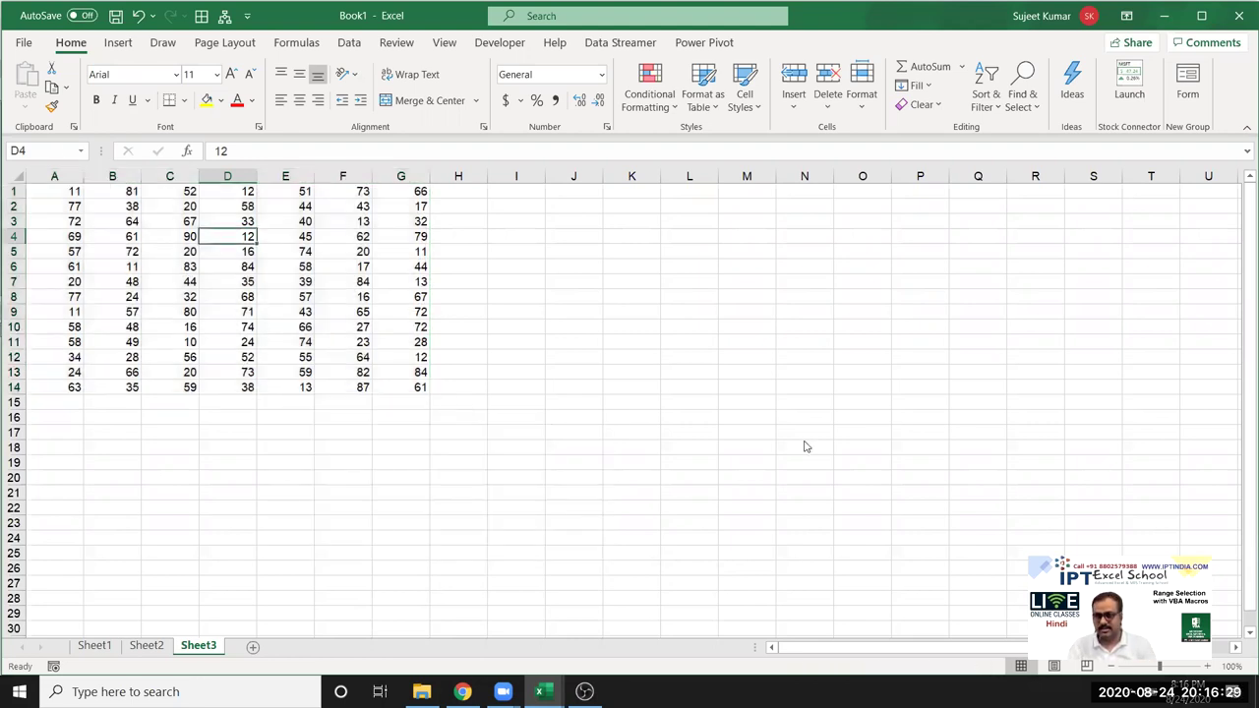
pyautogui.click(1018, 108)
pyautogui.click(1066, 207)
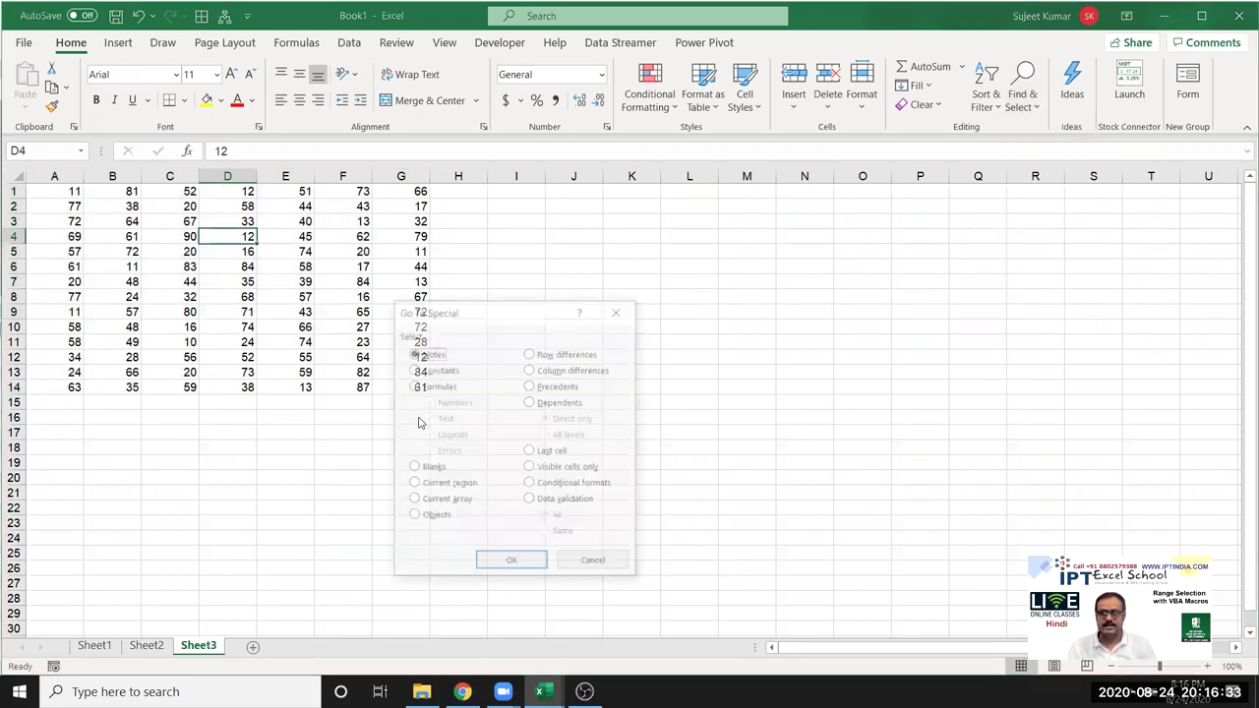
pyautogui.click(430, 483)
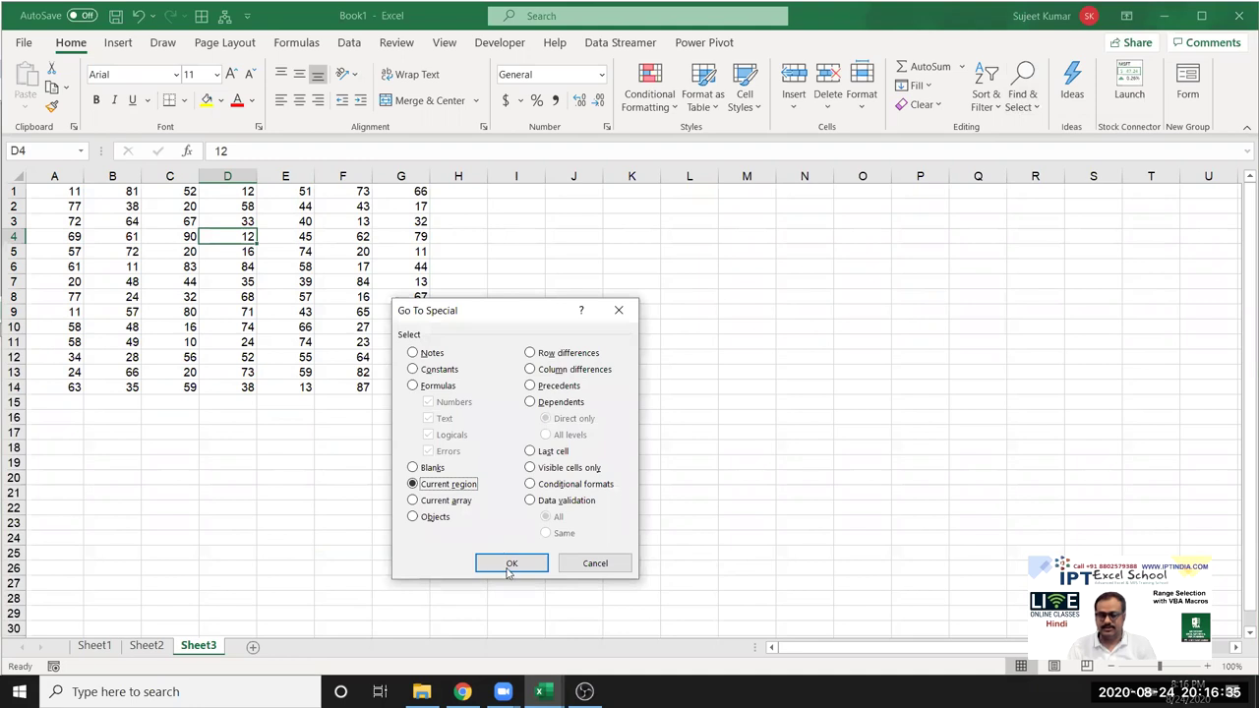
pyautogui.click(508, 569)
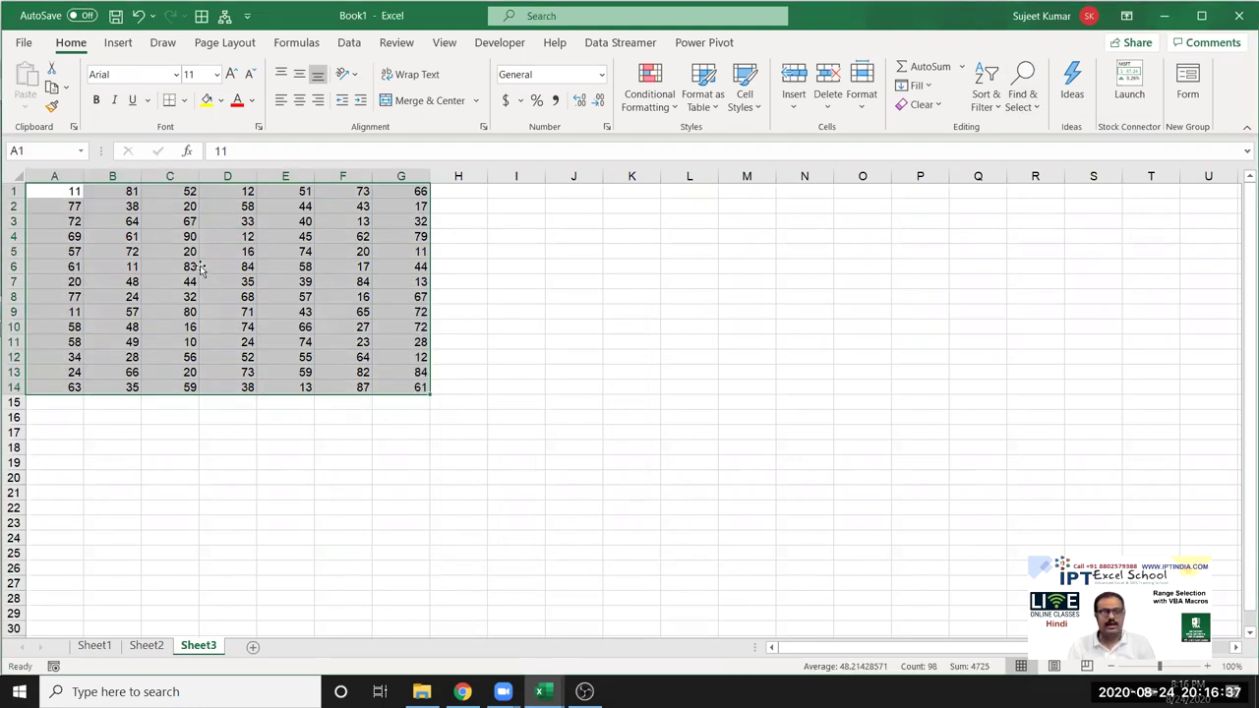
pyautogui.hotkey('alt', 'F11')
pyautogui.write('range("A1")')
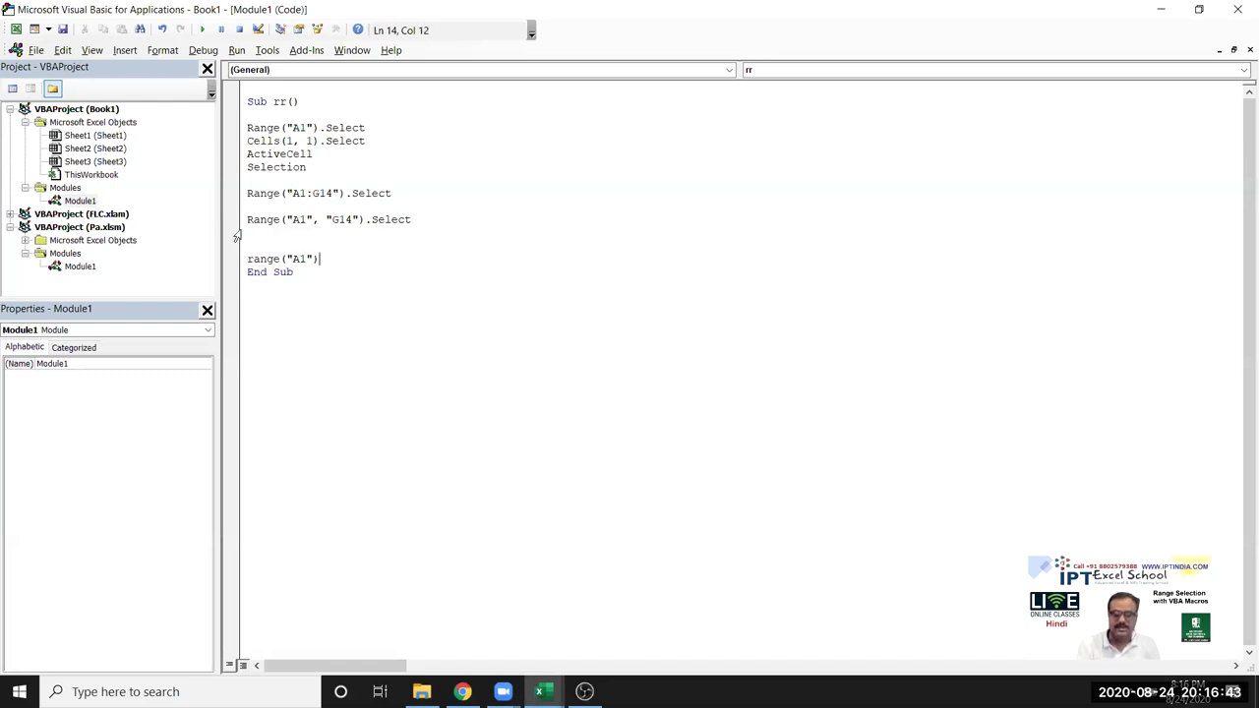
pyautogui.write('.cu')
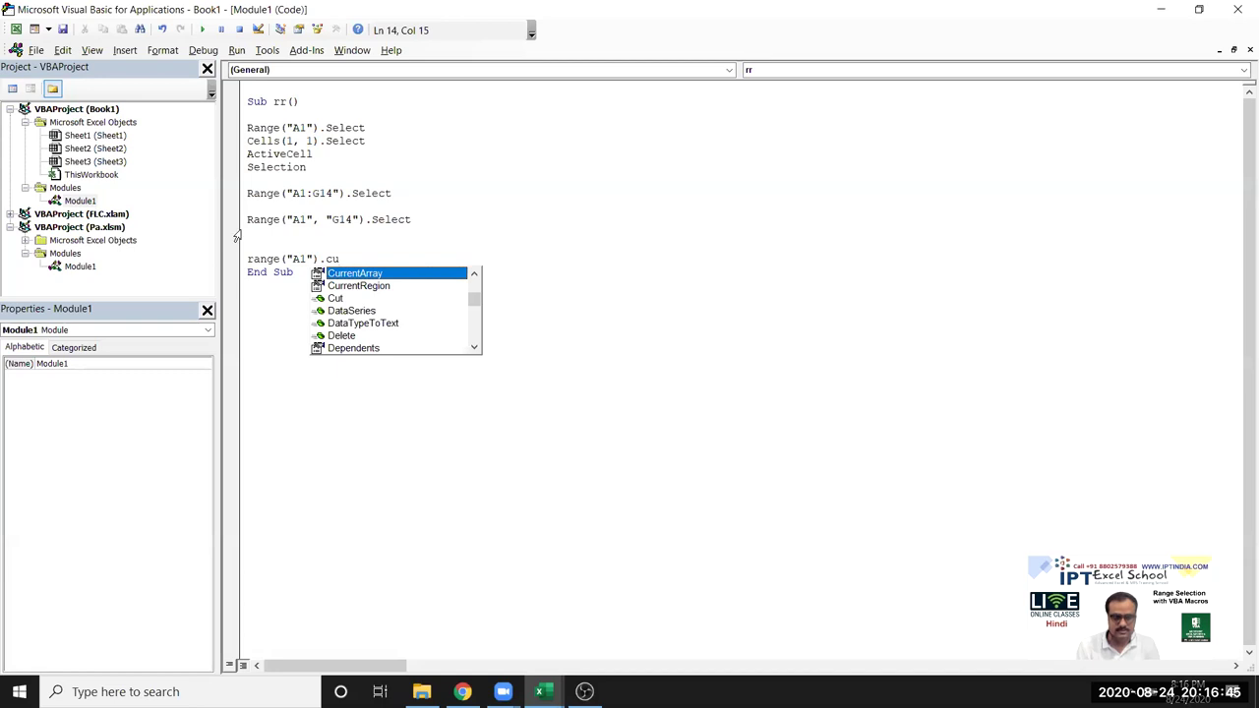
# - Complete the statement as Range("A1").CurrentRegion.Select
pyautogui.press('Down')
pyautogui.press('Tab')
pyautogui.write('.se')
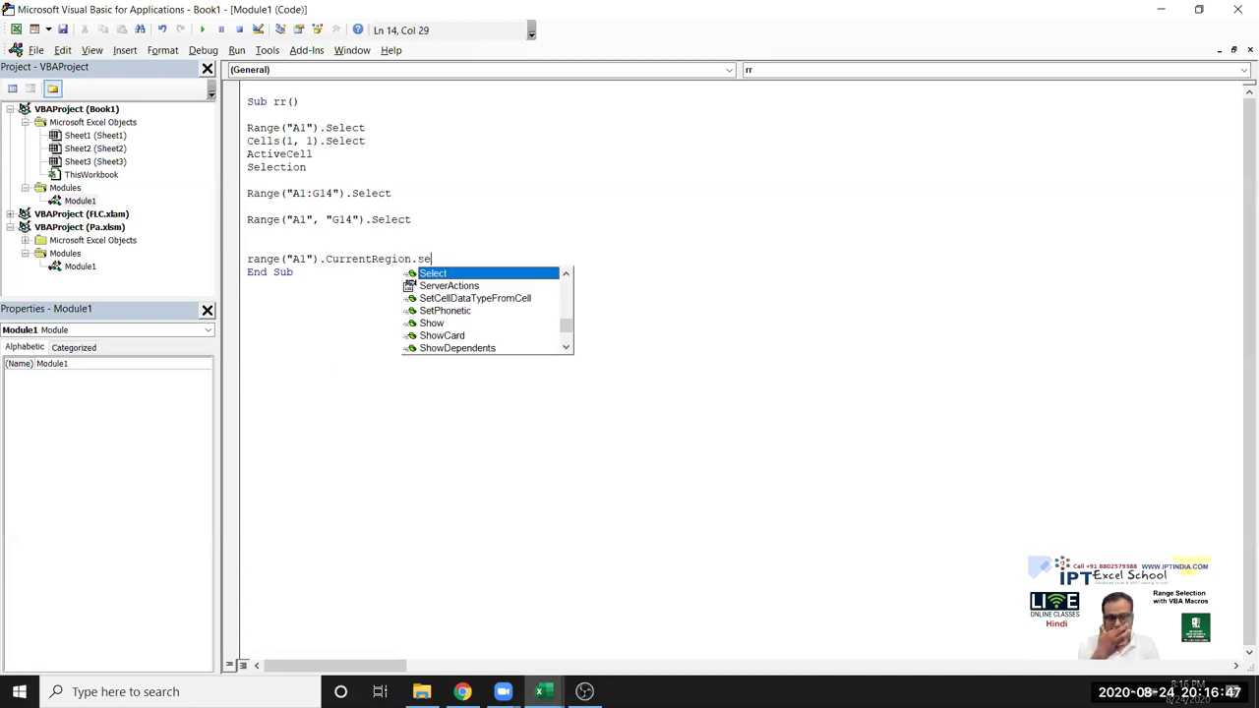
pyautogui.press('Return')
pyautogui.press('Return')
pyautogui.press('Return')
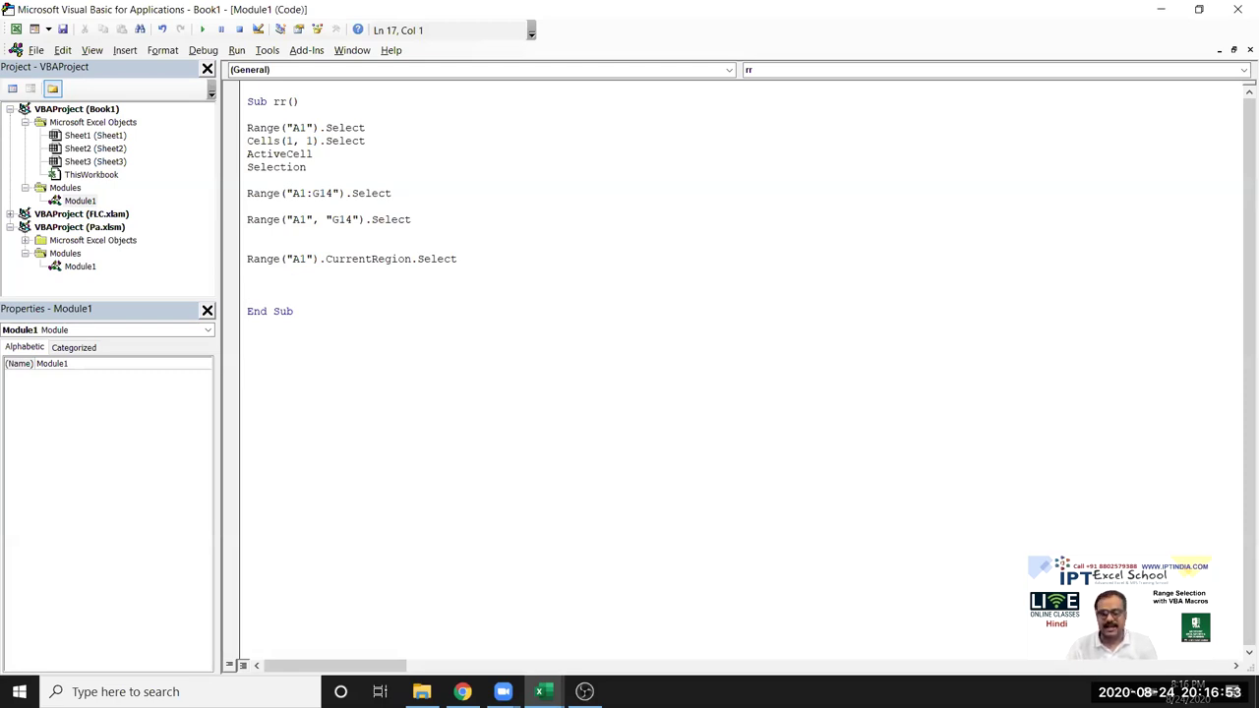
# - Check the whole sheet and cell B3 in Excel, then return to blank line 16 in the macro
pyautogui.hotkey('alt', 'F11')
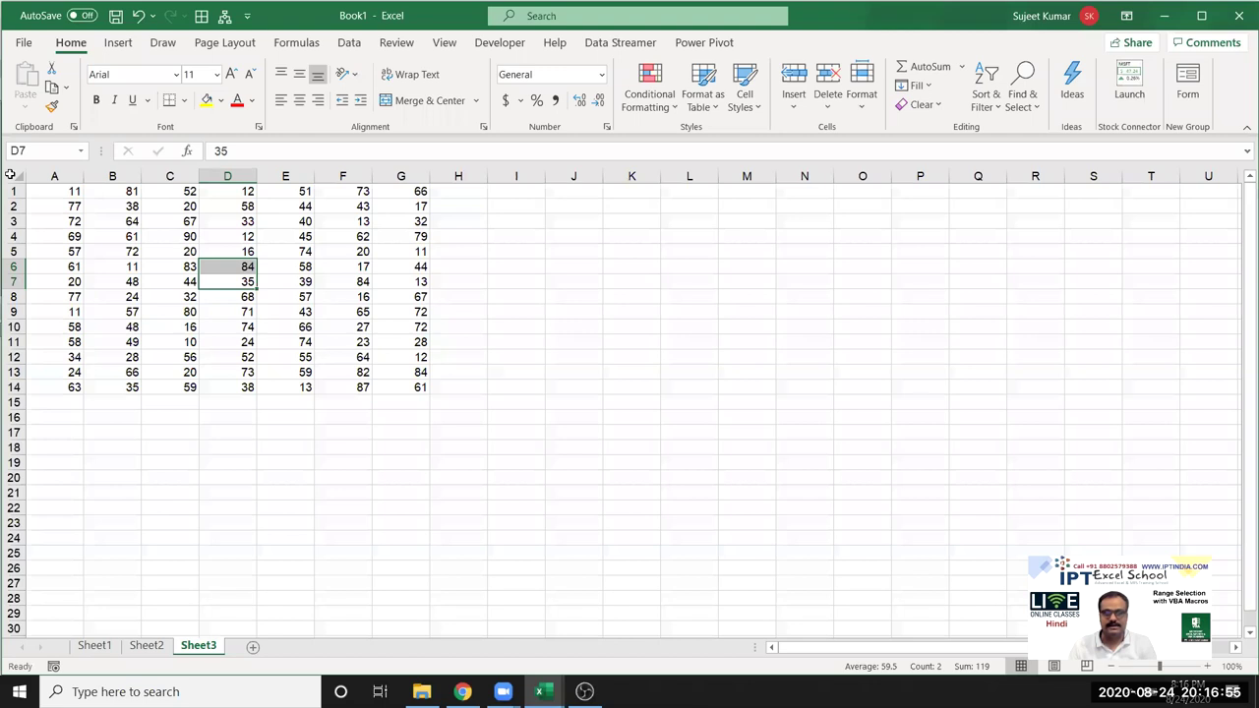
pyautogui.click(9, 174)
pyautogui.click(115, 219)
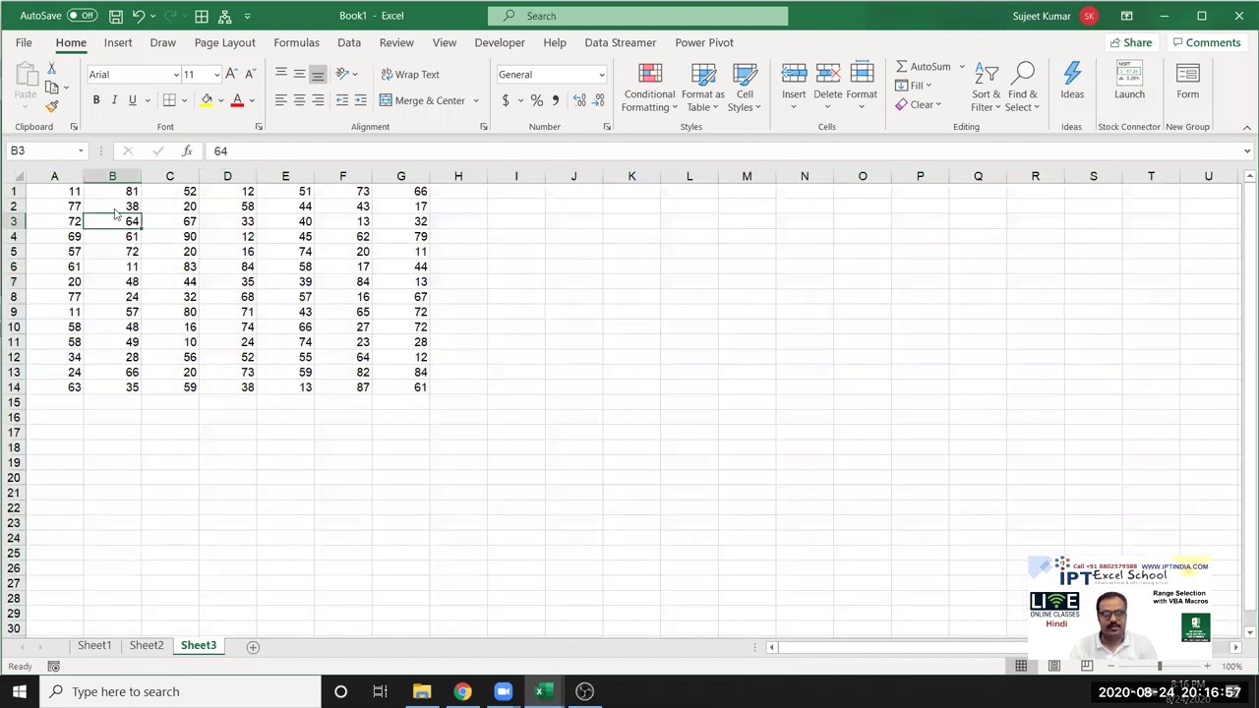
pyautogui.hotkey('alt', 'F11')
pyautogui.click(282, 283)
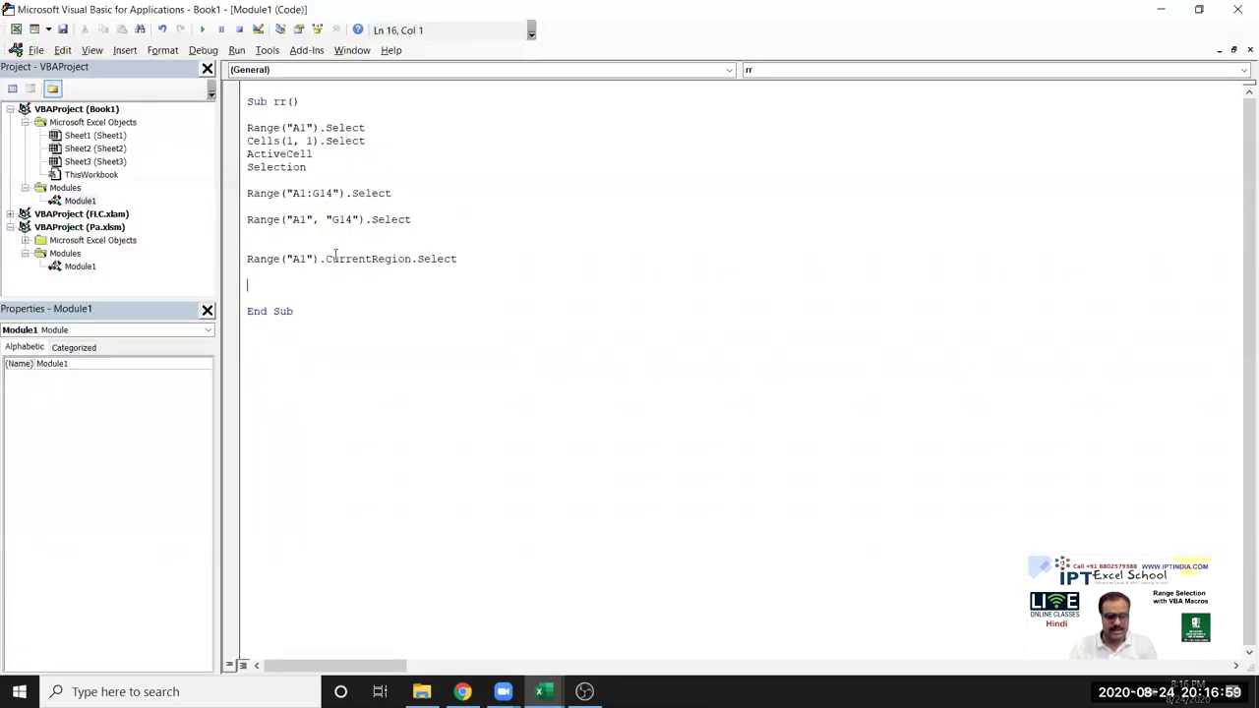
# - Add a Cells.Select line below the CurrentRegion statement
pyautogui.write('cells')
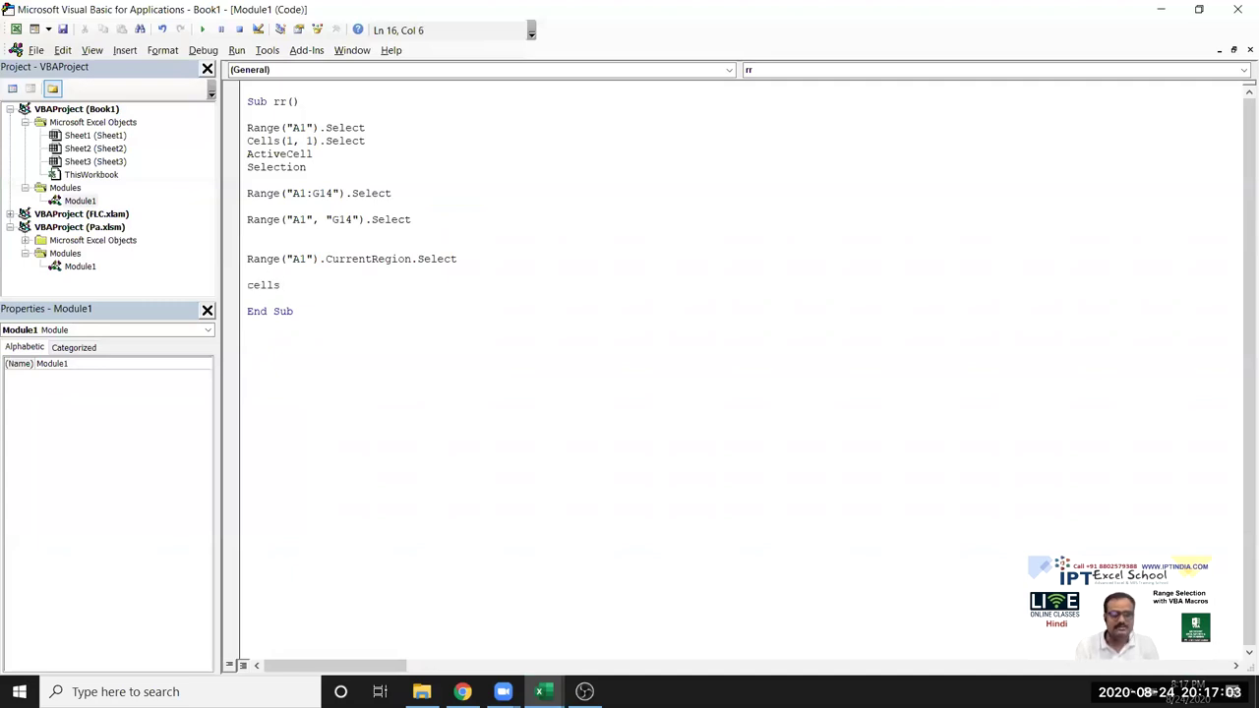
pyautogui.write('.s')
pyautogui.press('Return')
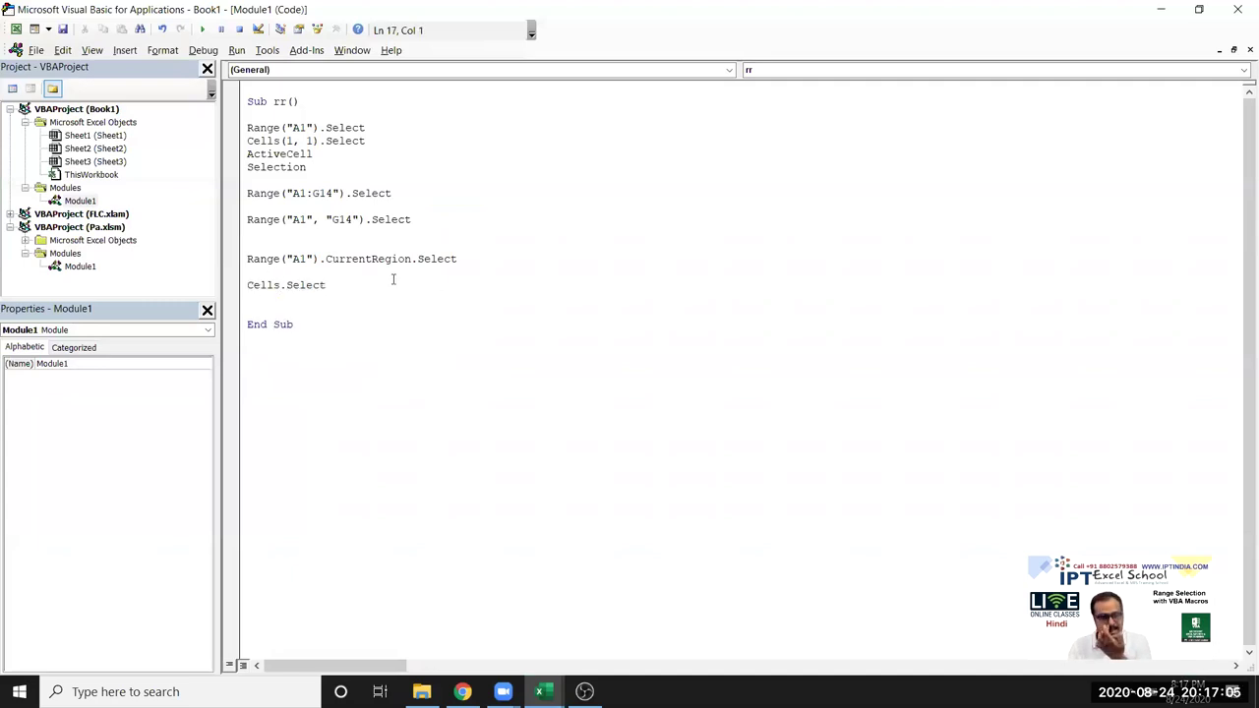
pyautogui.moveTo(318, 141); pyautogui.dragTo(280, 141)
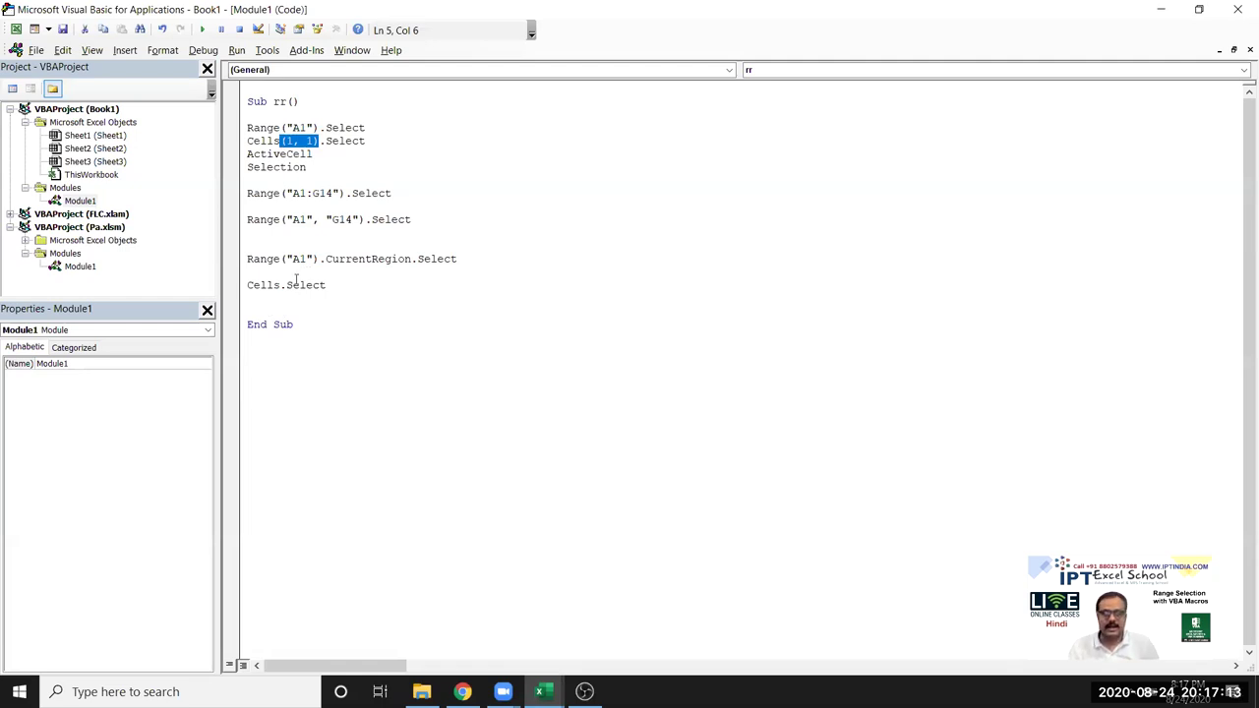
pyautogui.click(293, 284)
pyautogui.doubleClick(296, 285)
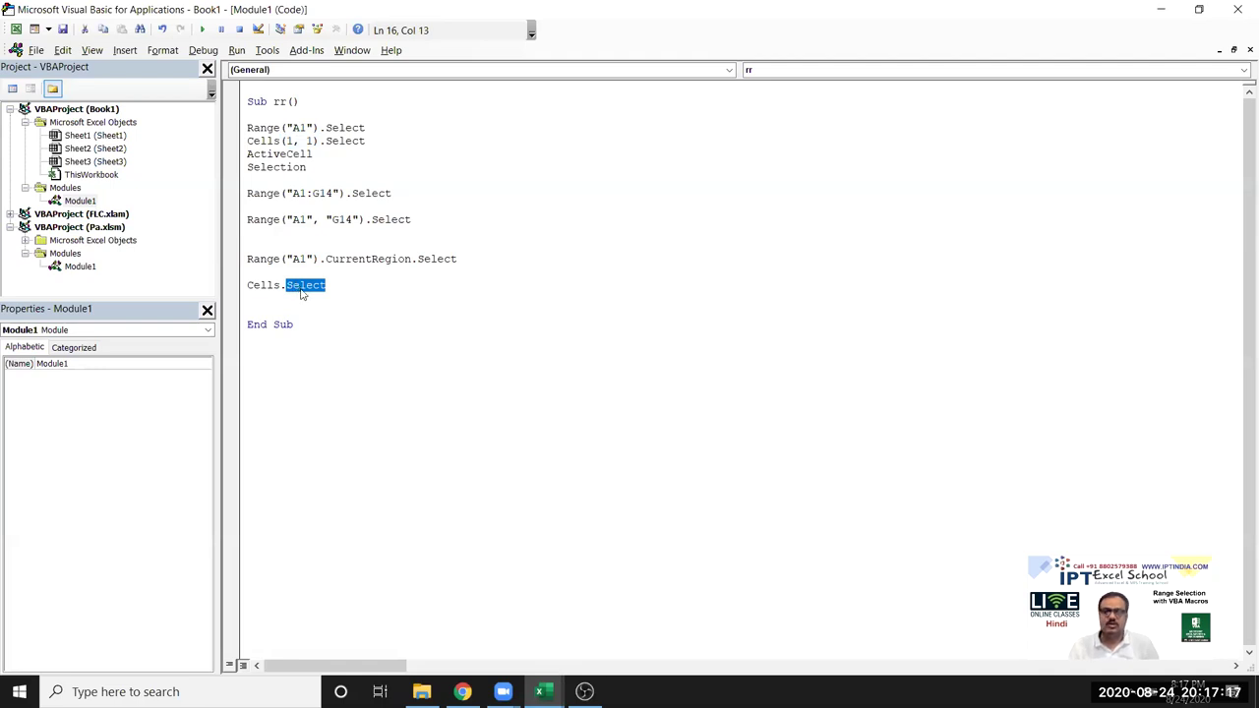
pyautogui.click(231, 285)
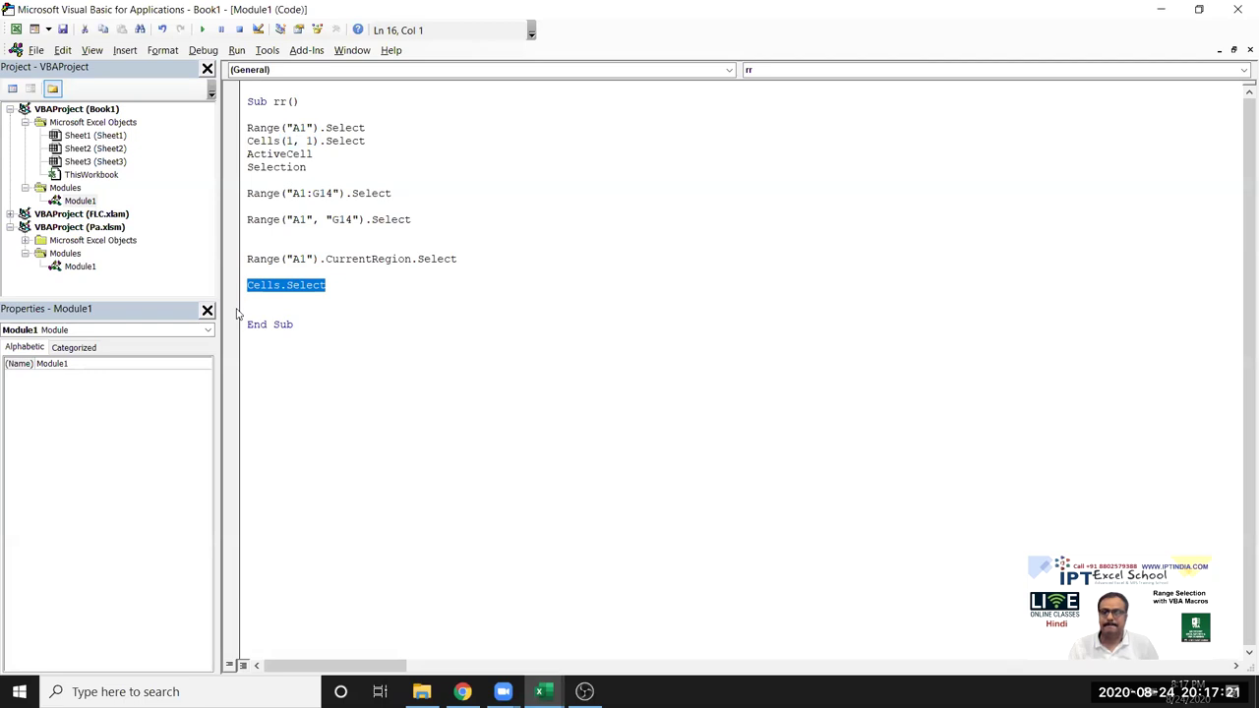
# - Delete the empty lines around the CurrentRegion and Cells.Select statements
pyautogui.click(251, 274)
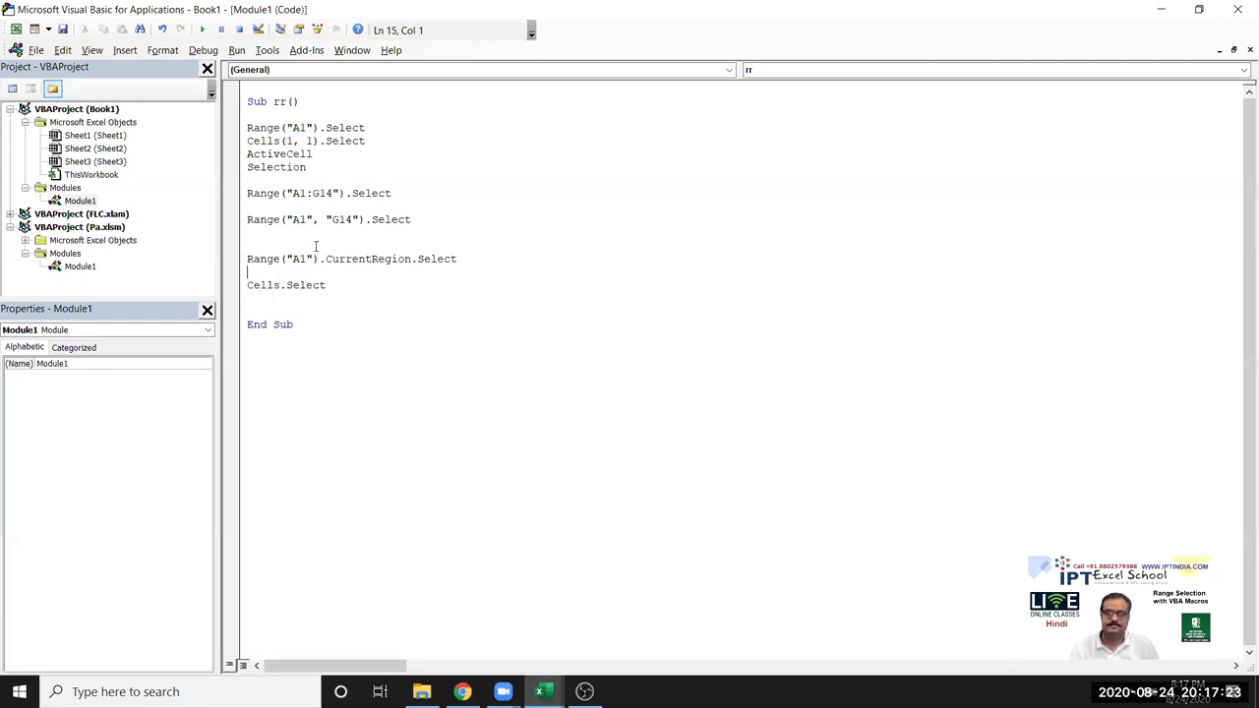
pyautogui.press('BackSpace')
pyautogui.press('Home')
pyautogui.press('BackSpace')
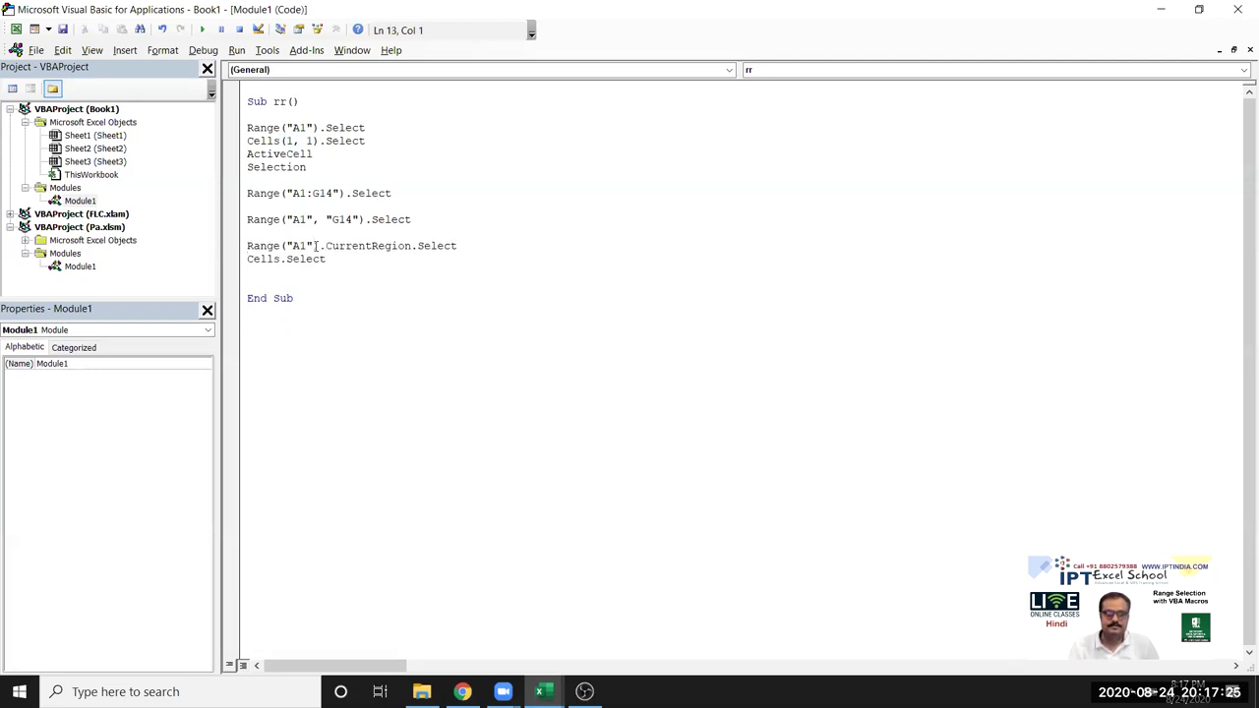
pyautogui.press('BackSpace')
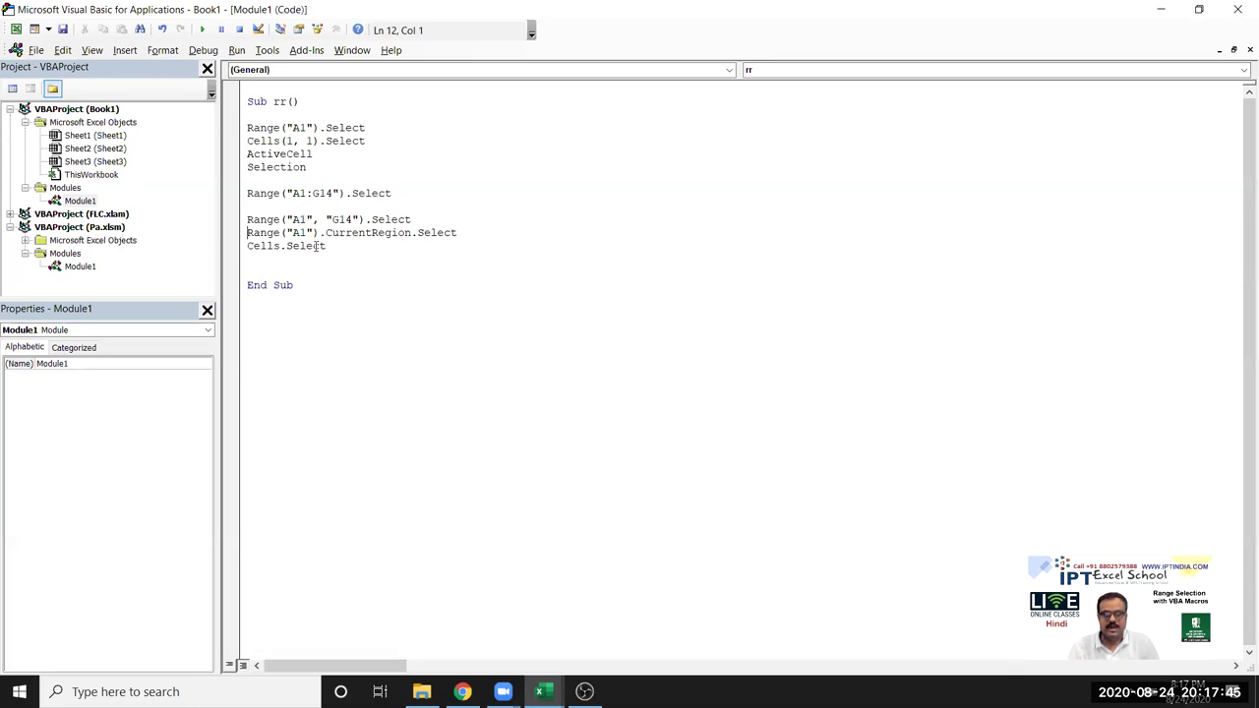
pyautogui.moveTo(327, 252)
pyautogui.mouseDown()
pyautogui.moveTo(253, 184)
pyautogui.moveTo(236, 130)
pyautogui.mouseUp()
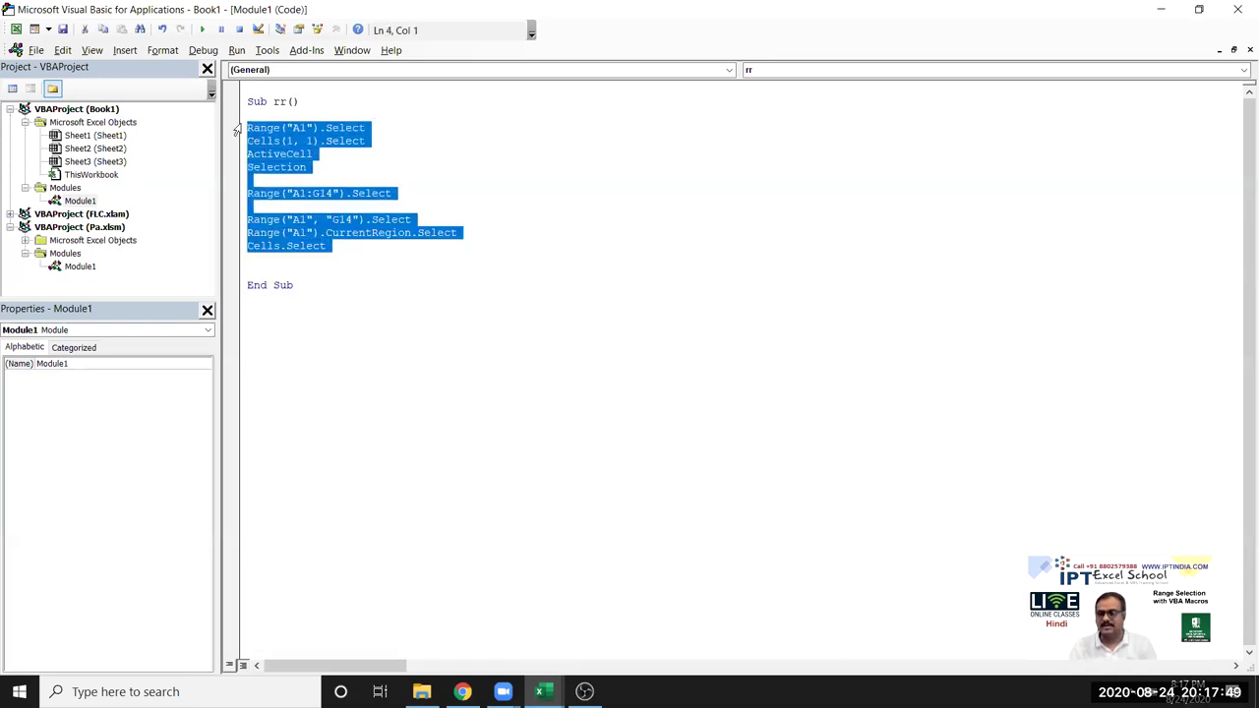
pyautogui.click(332, 260)
pyautogui.moveTo(319, 180); pyautogui.dragTo(226, 115)
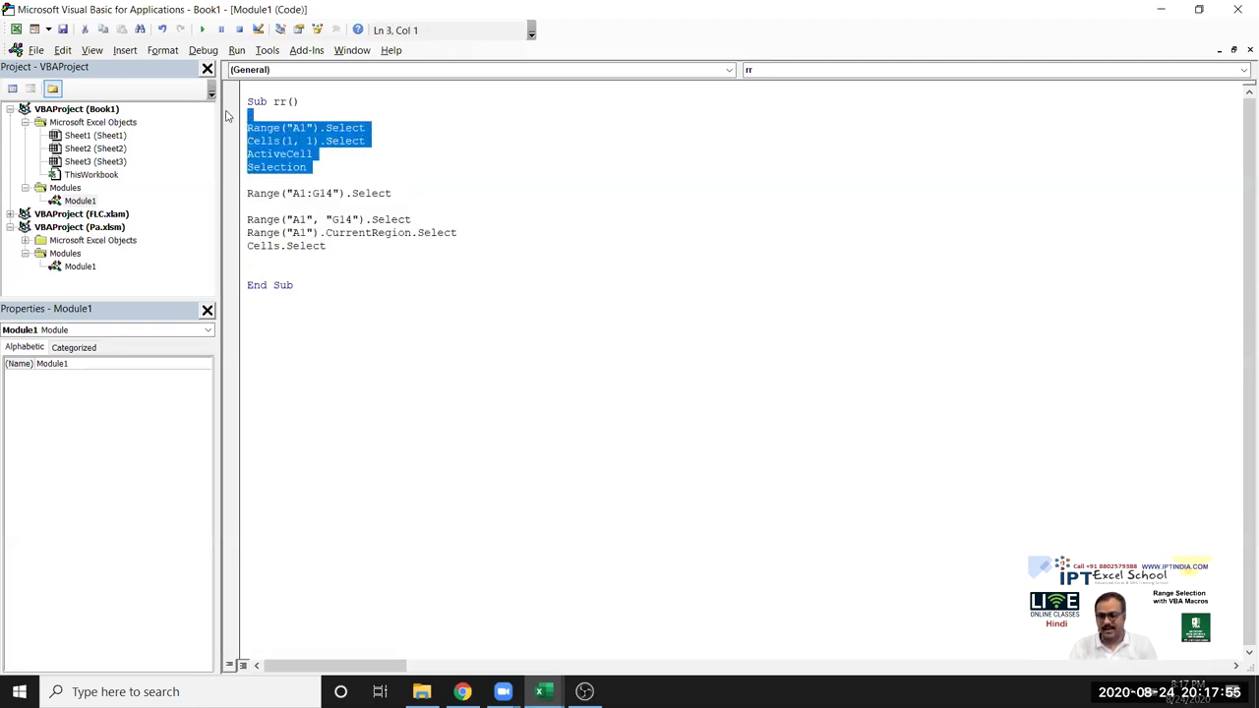
pyautogui.doubleClick(257, 142)
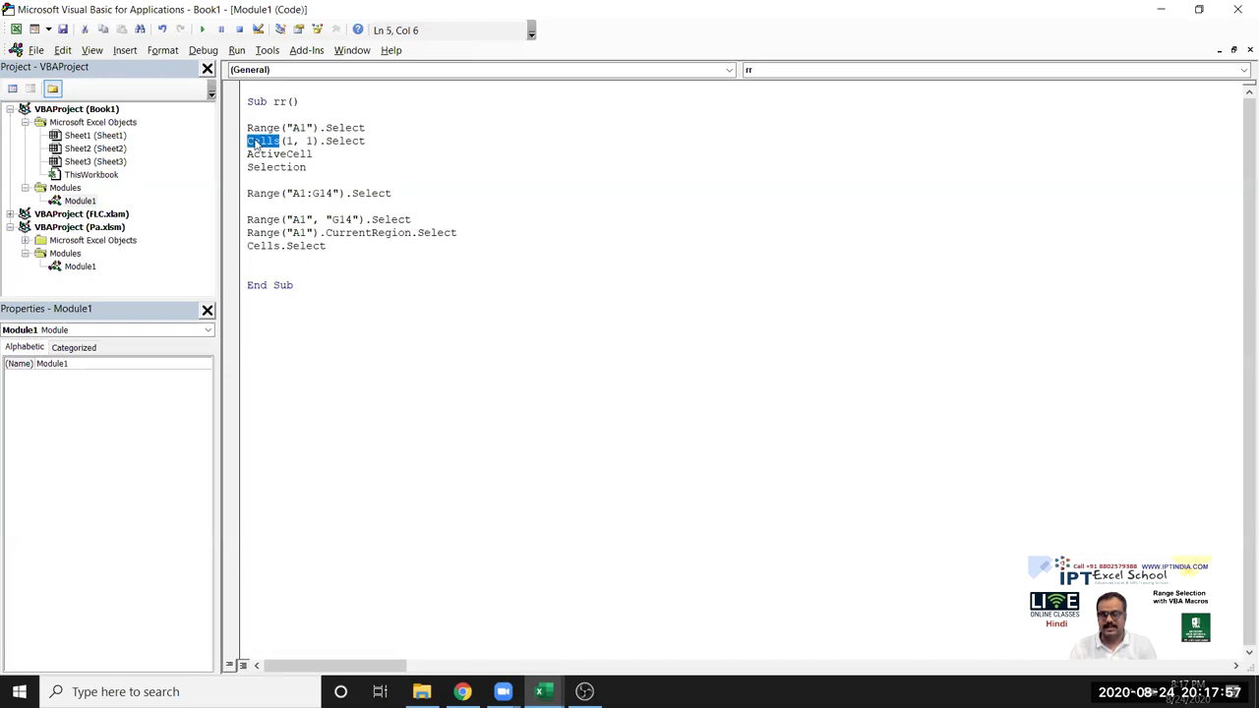
pyautogui.click(254, 144)
pyautogui.doubleClick(257, 168)
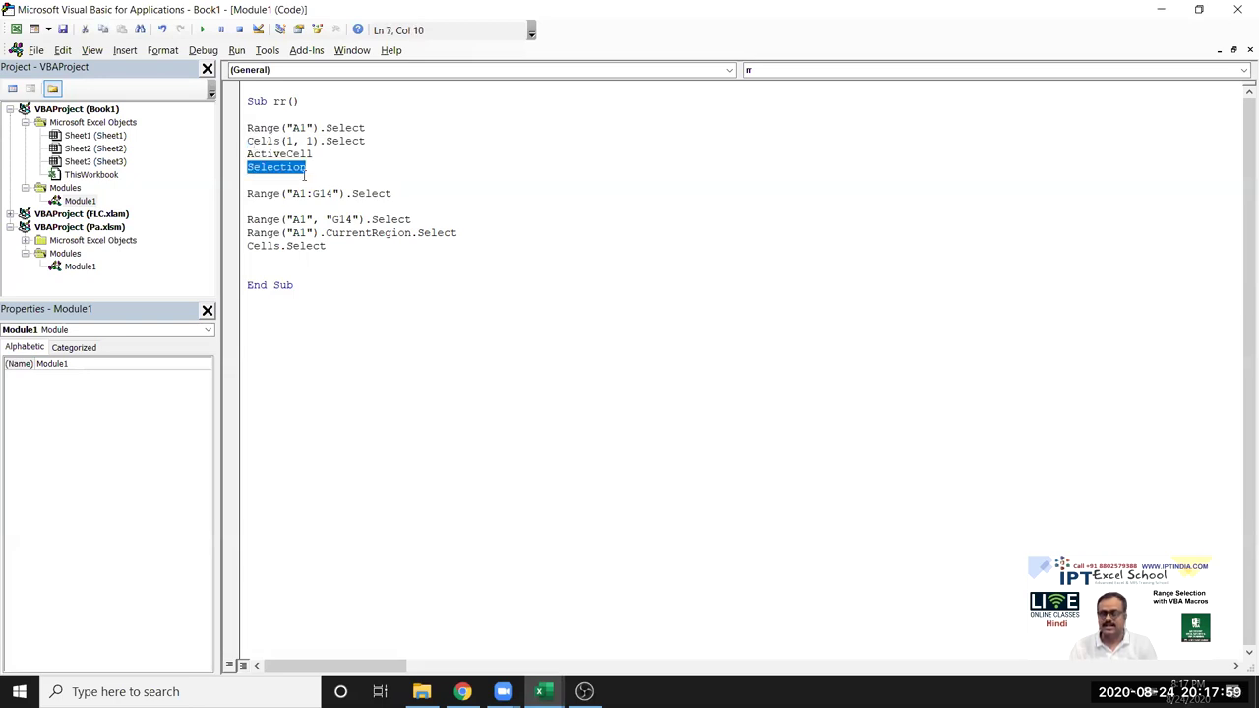
pyautogui.moveTo(306, 168)
pyautogui.mouseDown()
pyautogui.moveTo(227, 142)
pyautogui.moveTo(229, 131)
pyautogui.mouseUp()
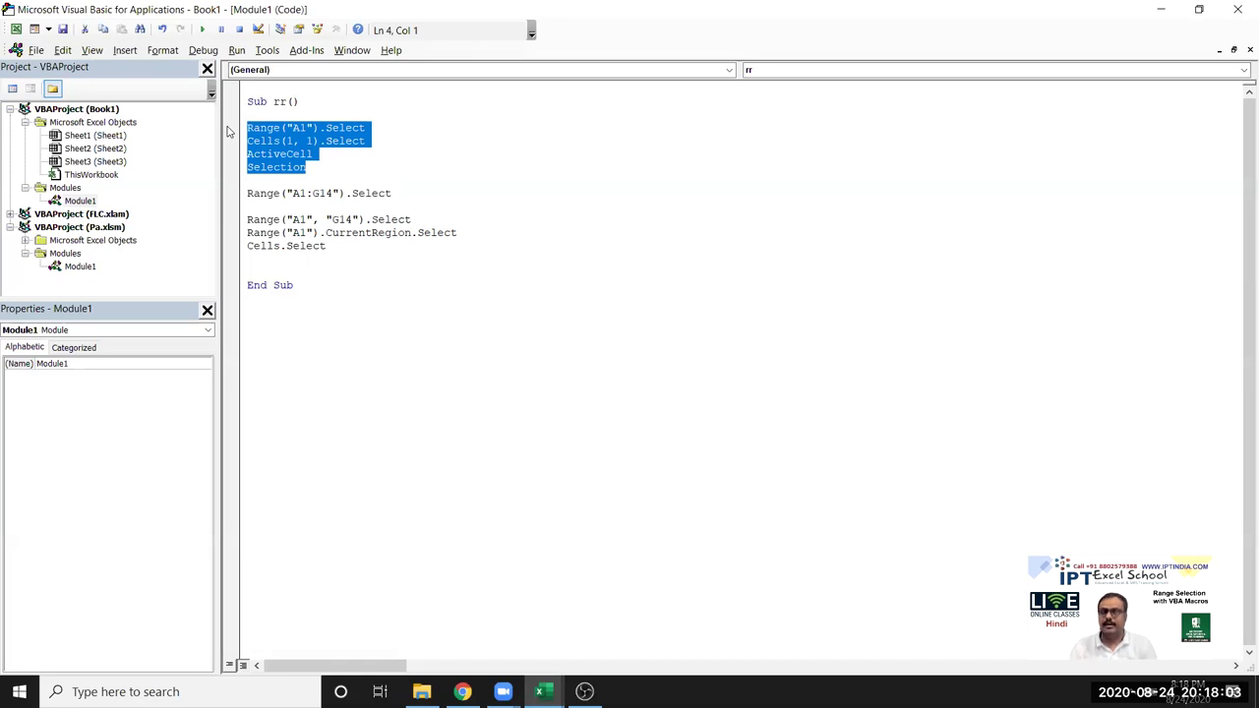
pyautogui.doubleClick(299, 128)
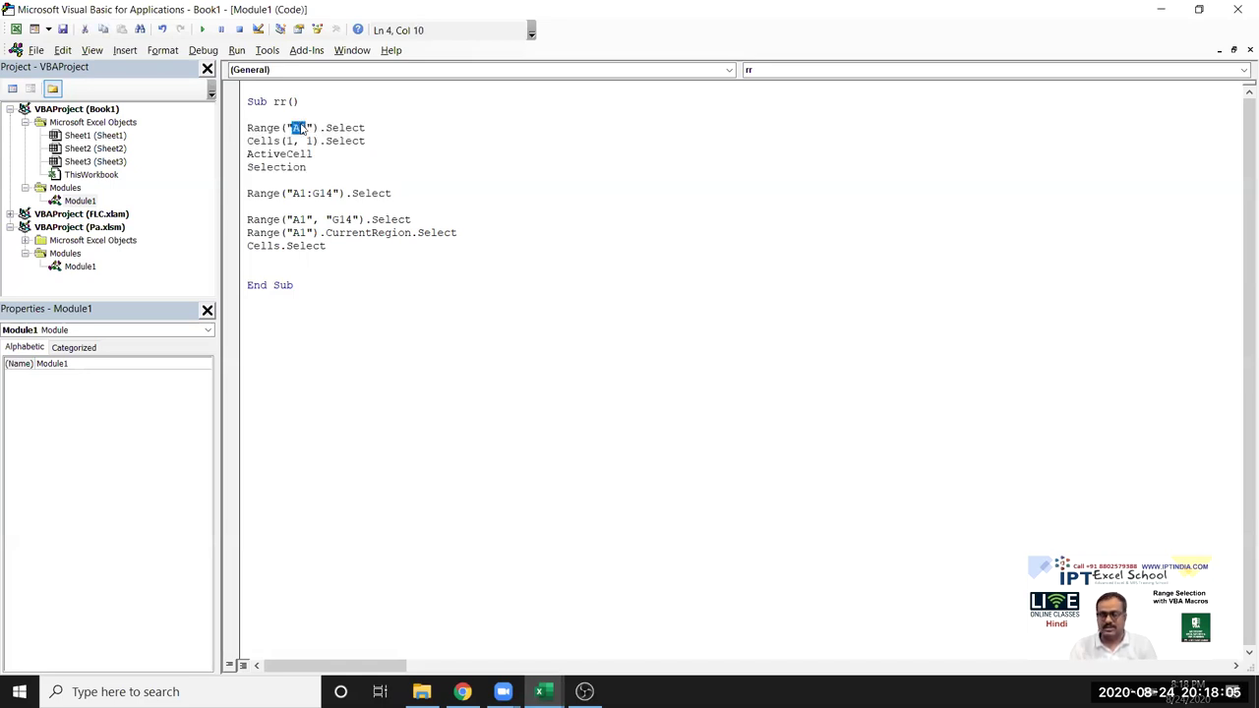
pyautogui.moveTo(291, 193); pyautogui.dragTo(334, 193)
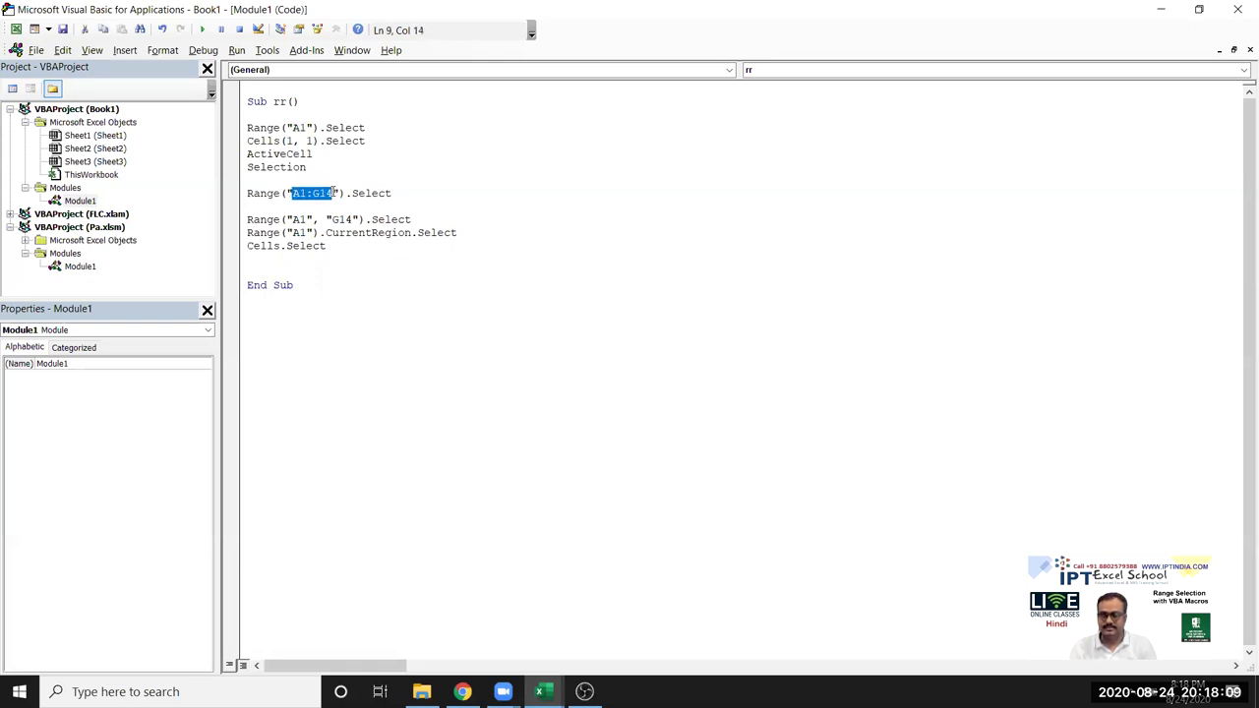
pyautogui.moveTo(233, 141); pyautogui.dragTo(233, 140)
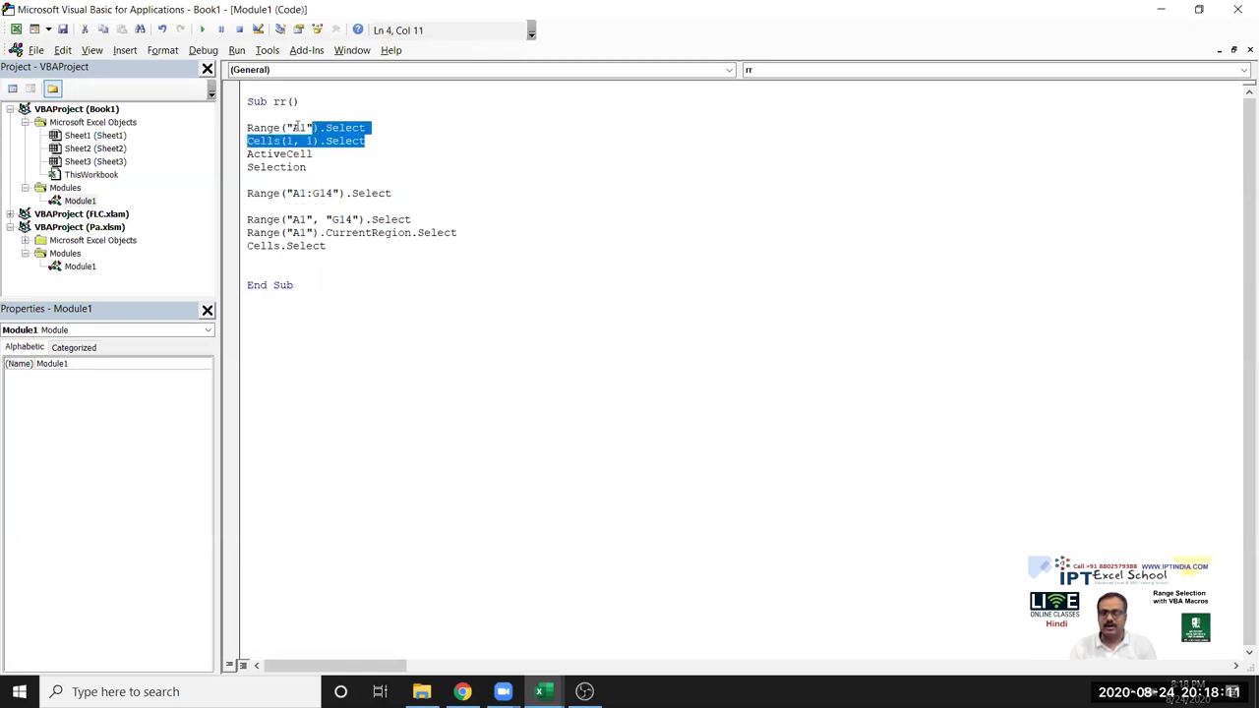
pyautogui.click(252, 154)
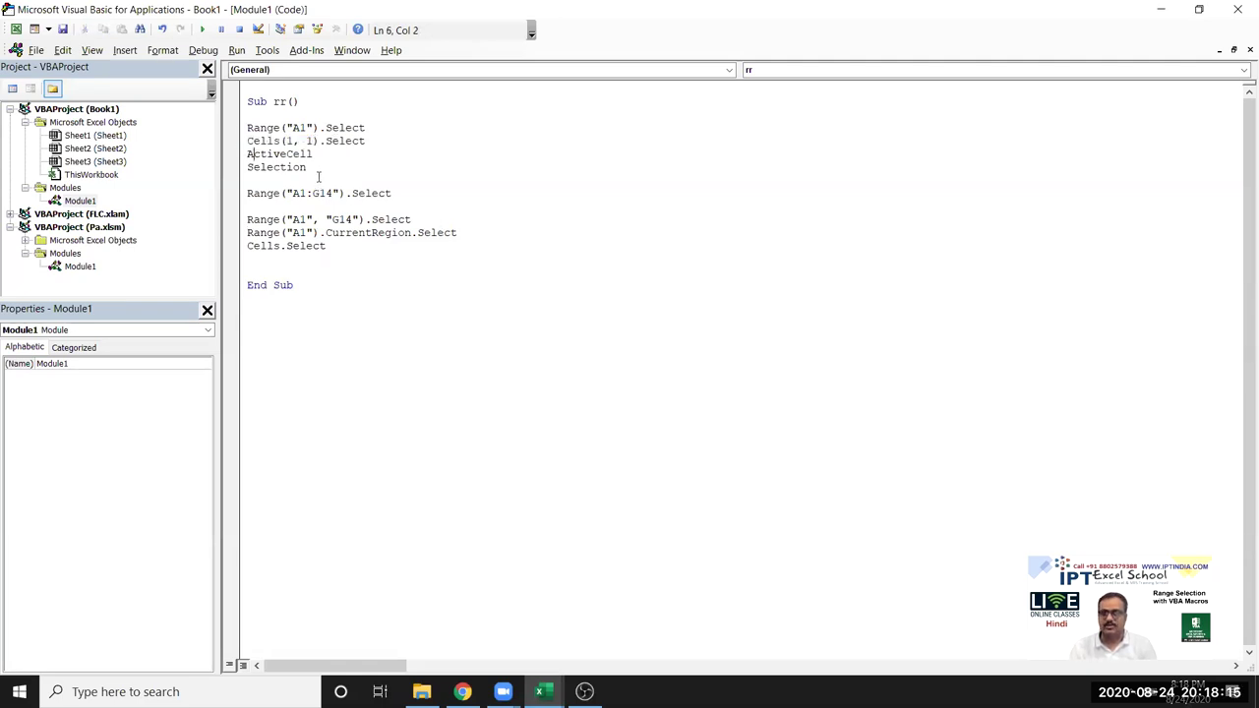
pyautogui.moveTo(312, 167); pyautogui.dragTo(240, 168)
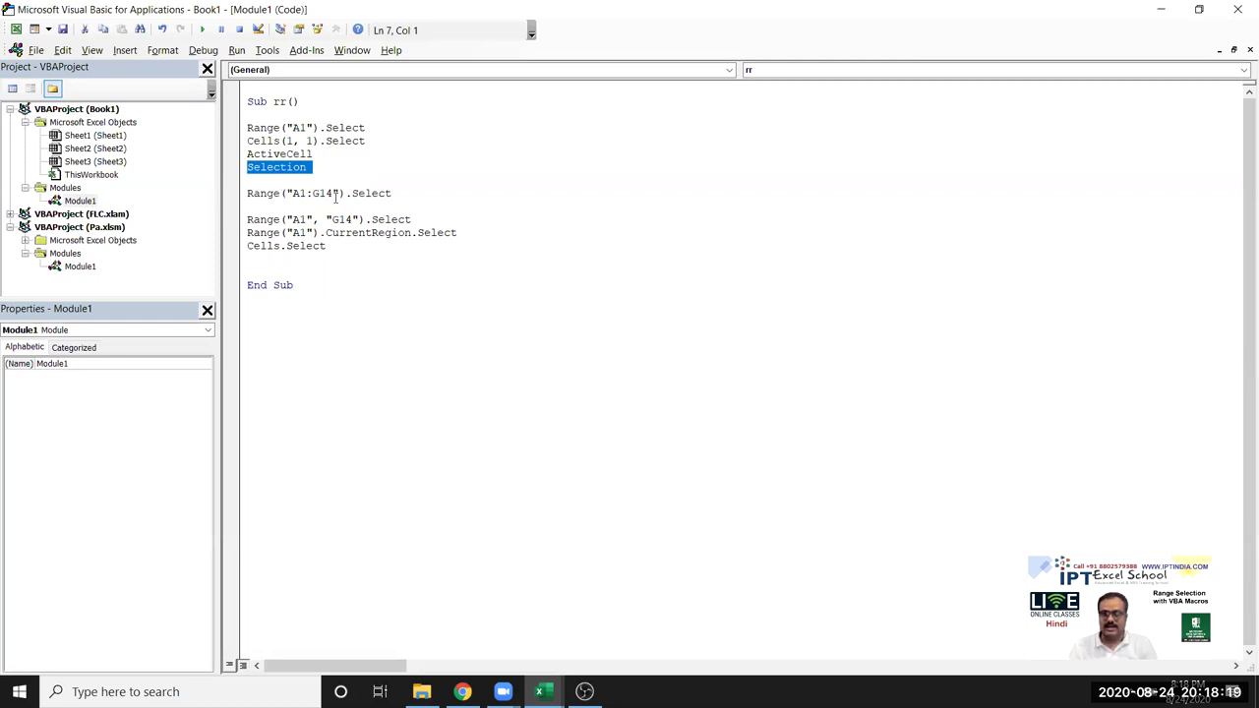
pyautogui.click(377, 344)
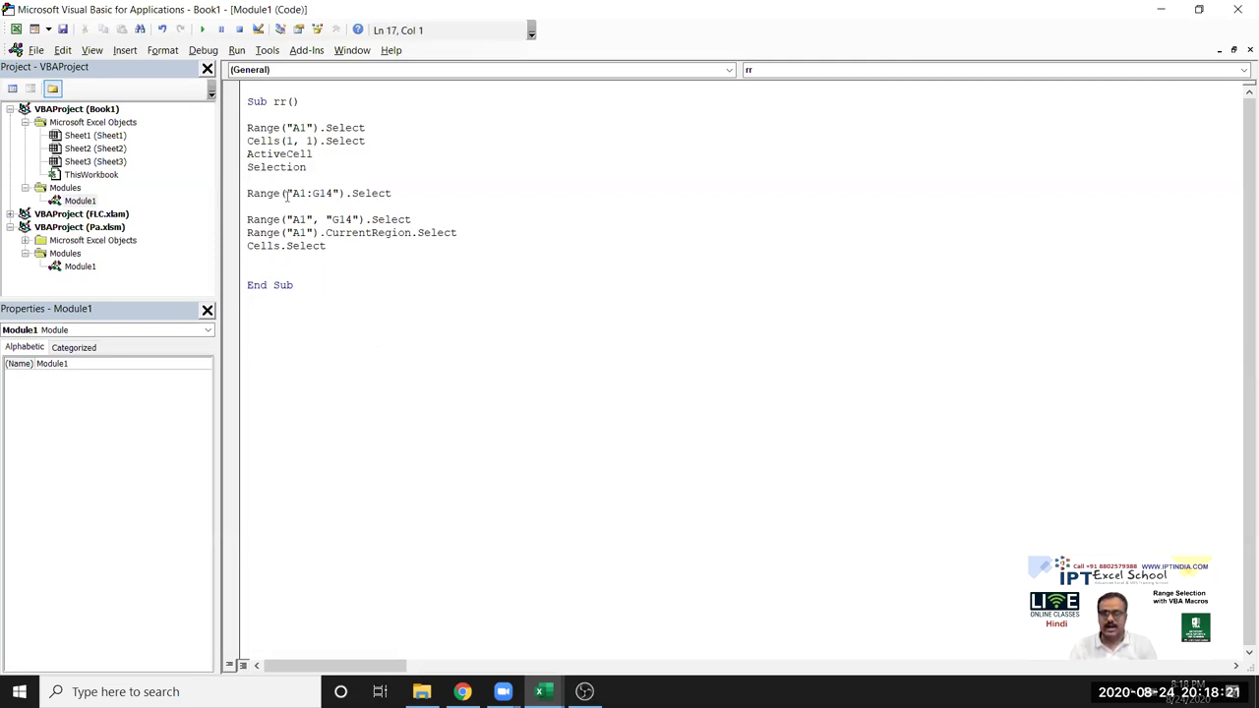
pyautogui.moveTo(292, 193); pyautogui.dragTo(334, 193)
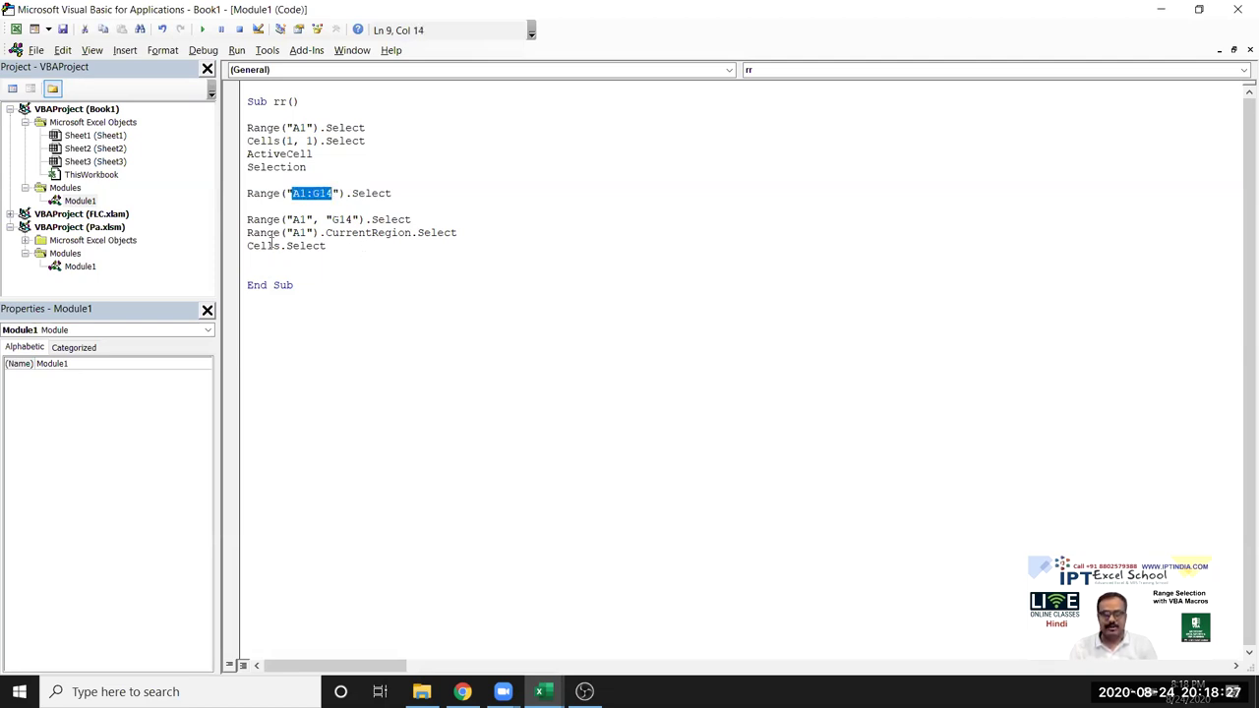
pyautogui.moveTo(251, 221); pyautogui.dragTo(412, 222)
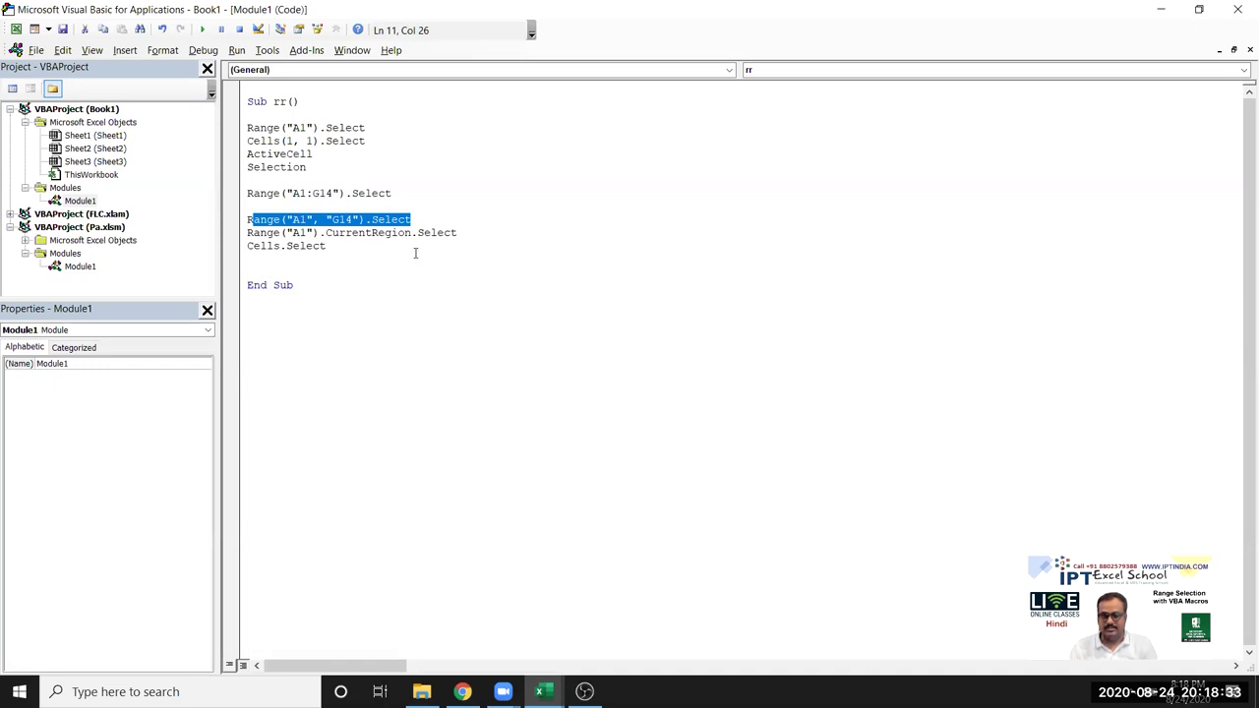
pyautogui.moveTo(444, 233)
pyautogui.mouseDown()
pyautogui.moveTo(253, 246)
pyautogui.moveTo(248, 233)
pyautogui.mouseUp()
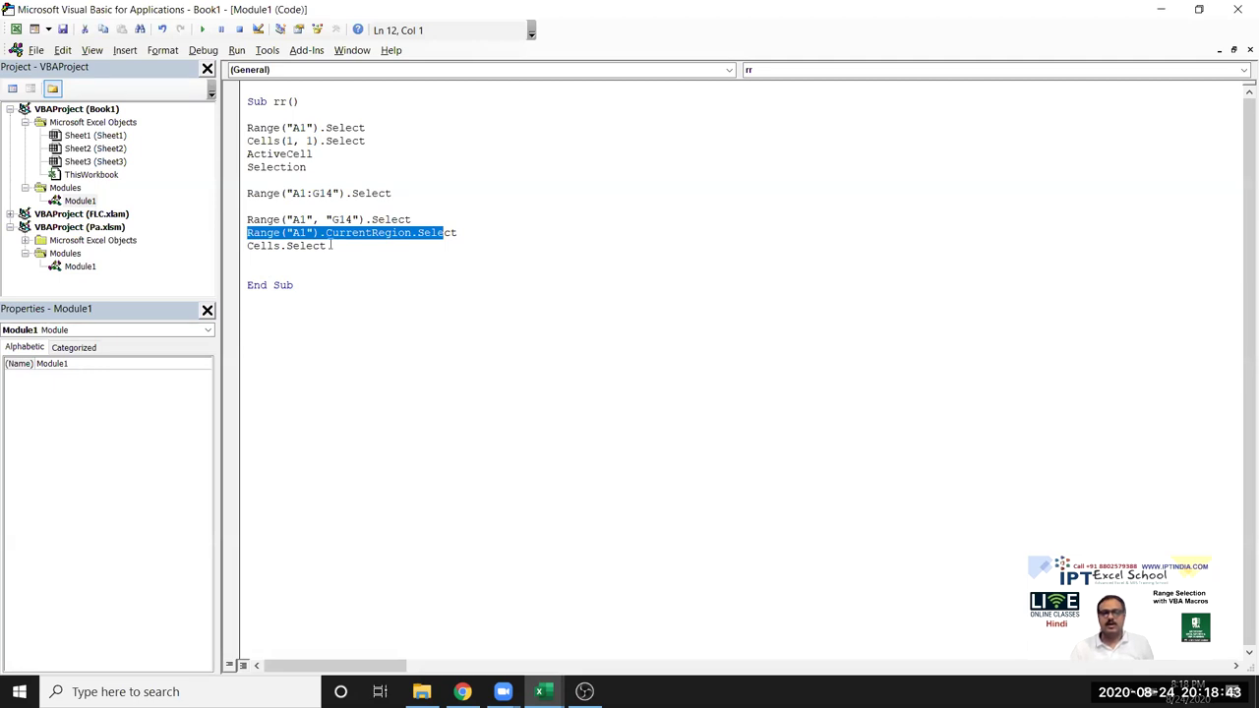
pyautogui.moveTo(327, 246); pyautogui.dragTo(247, 247)
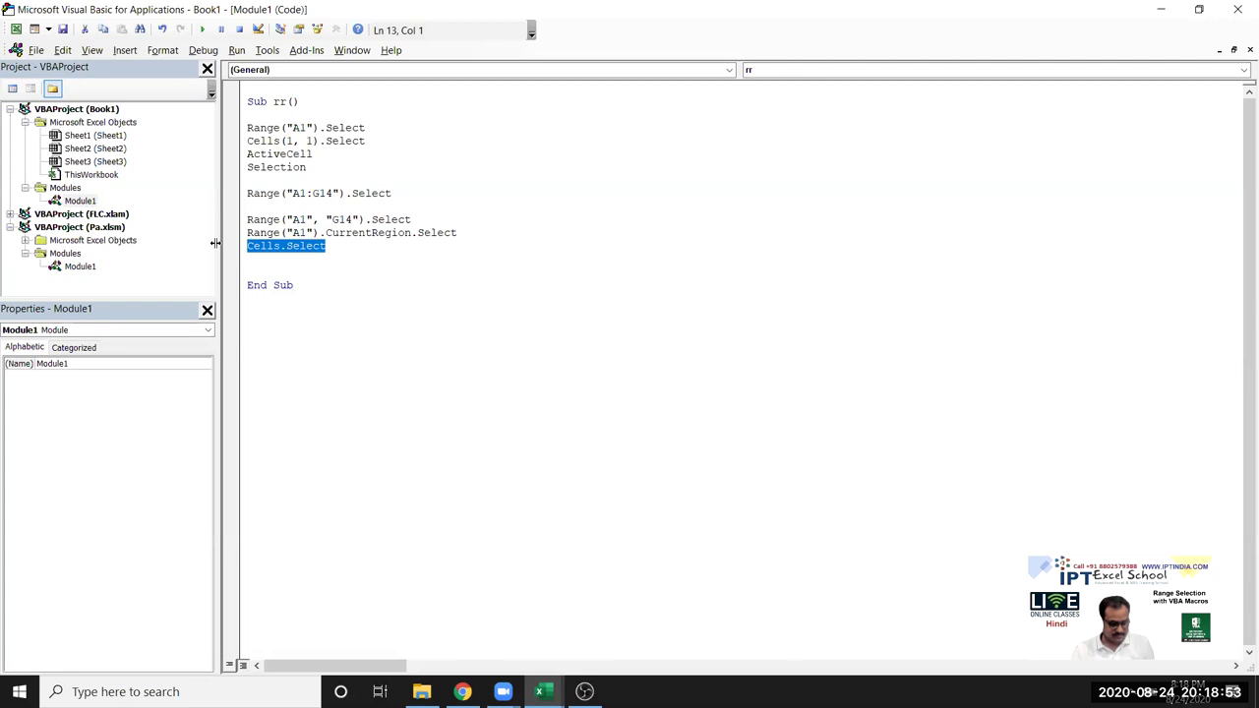
# - Insert blank lines below Cells.Select, above End Sub
pyautogui.click(285, 261)
pyautogui.press('Return')
pyautogui.press('Return')
pyautogui.hotkey('alt', 'F11')
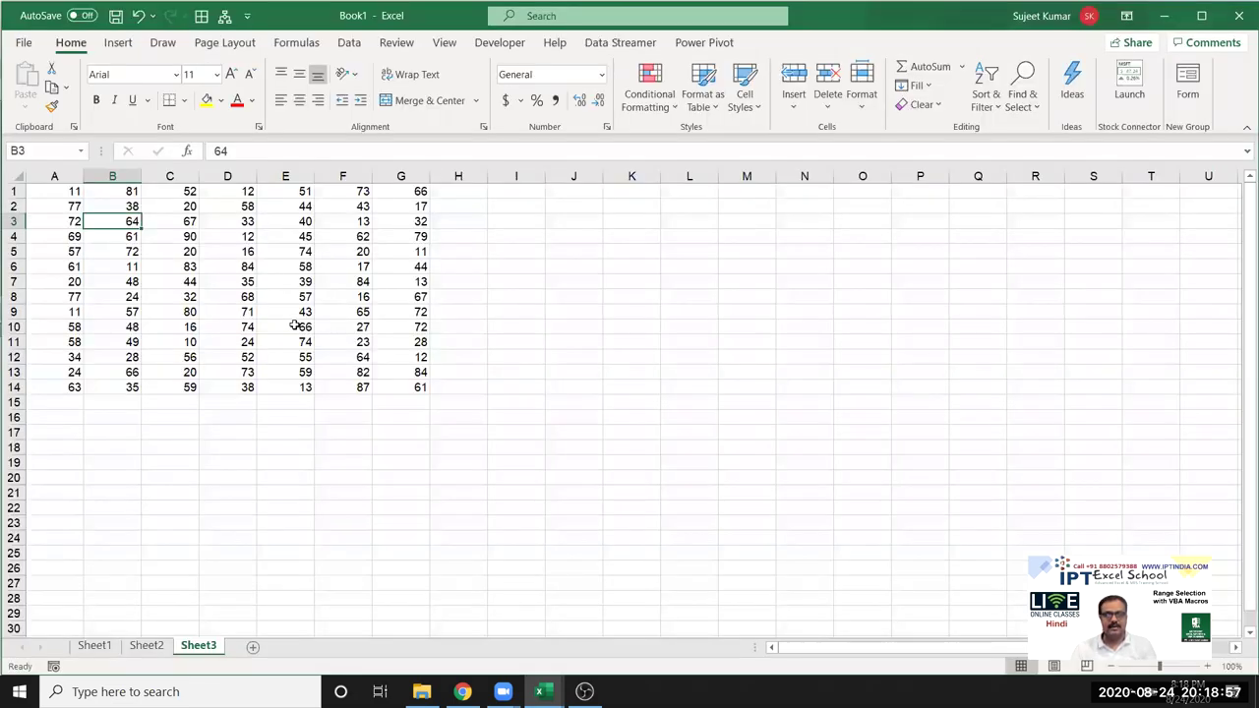
pyautogui.hotkey('alt', 'F11')
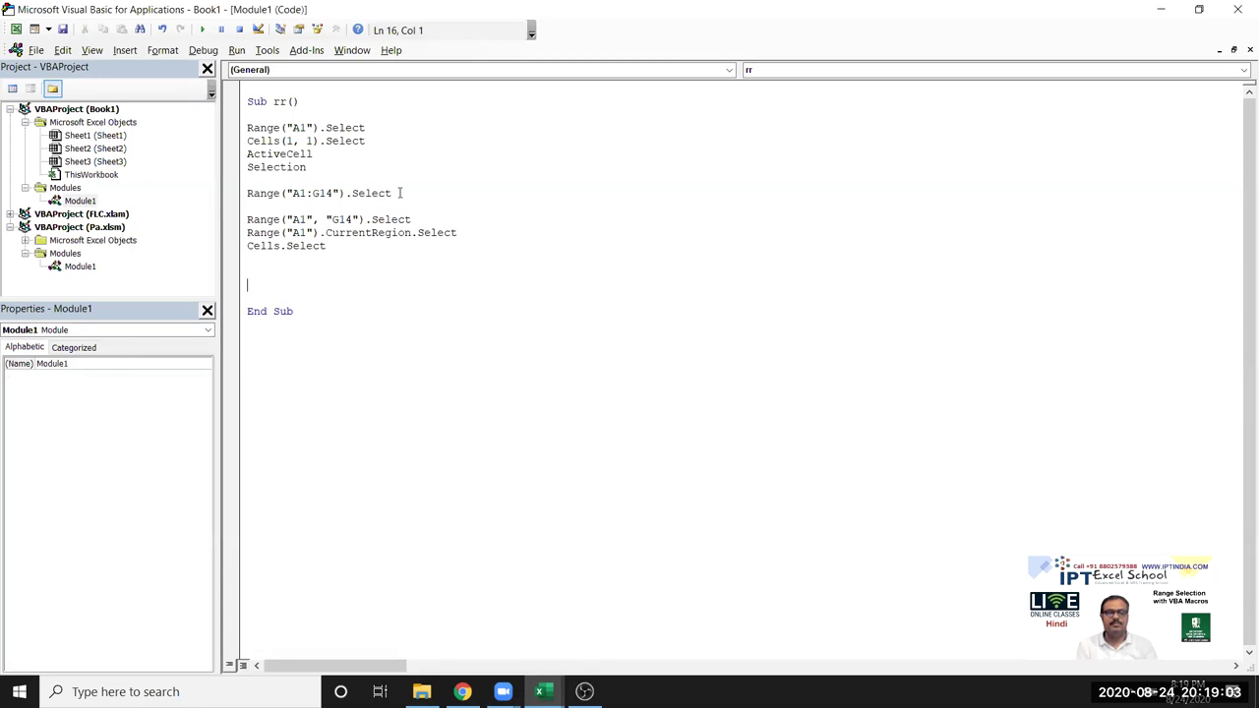
# - Select all cells on Sheet3, then mark the Range("A1:G14").Select statement in the code
pyautogui.hotkey('alt', 'F11')
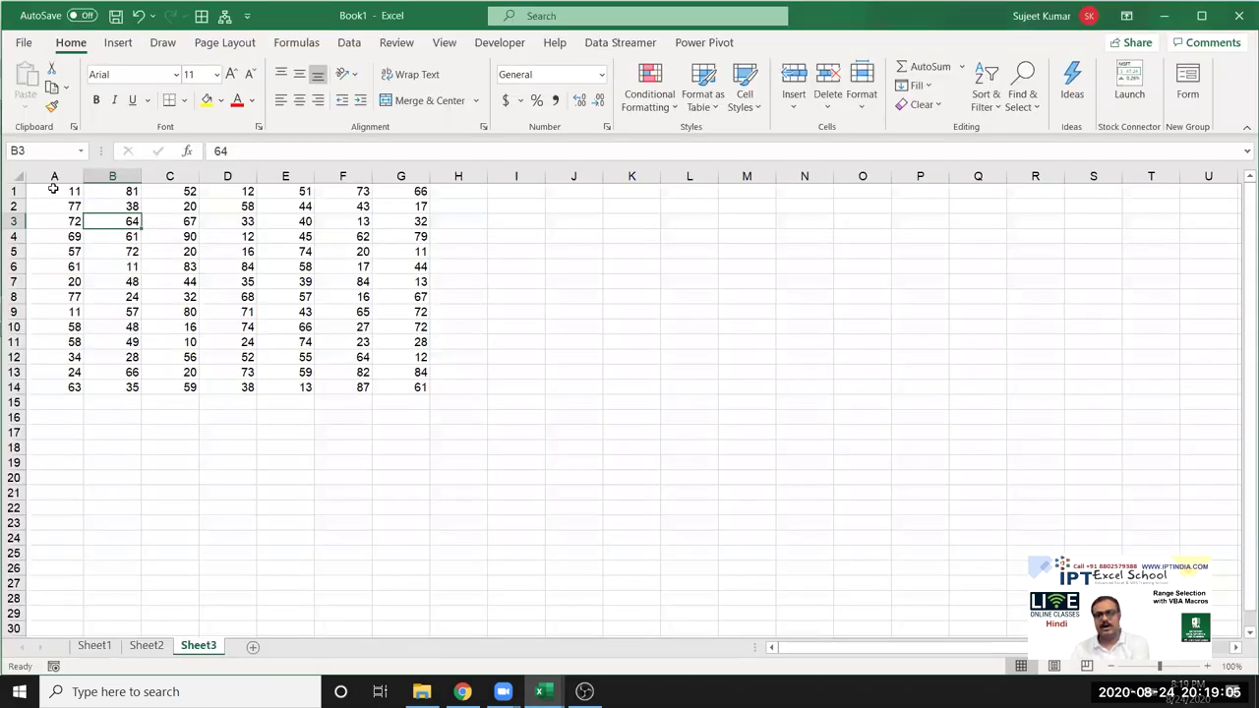
pyautogui.click(8, 176)
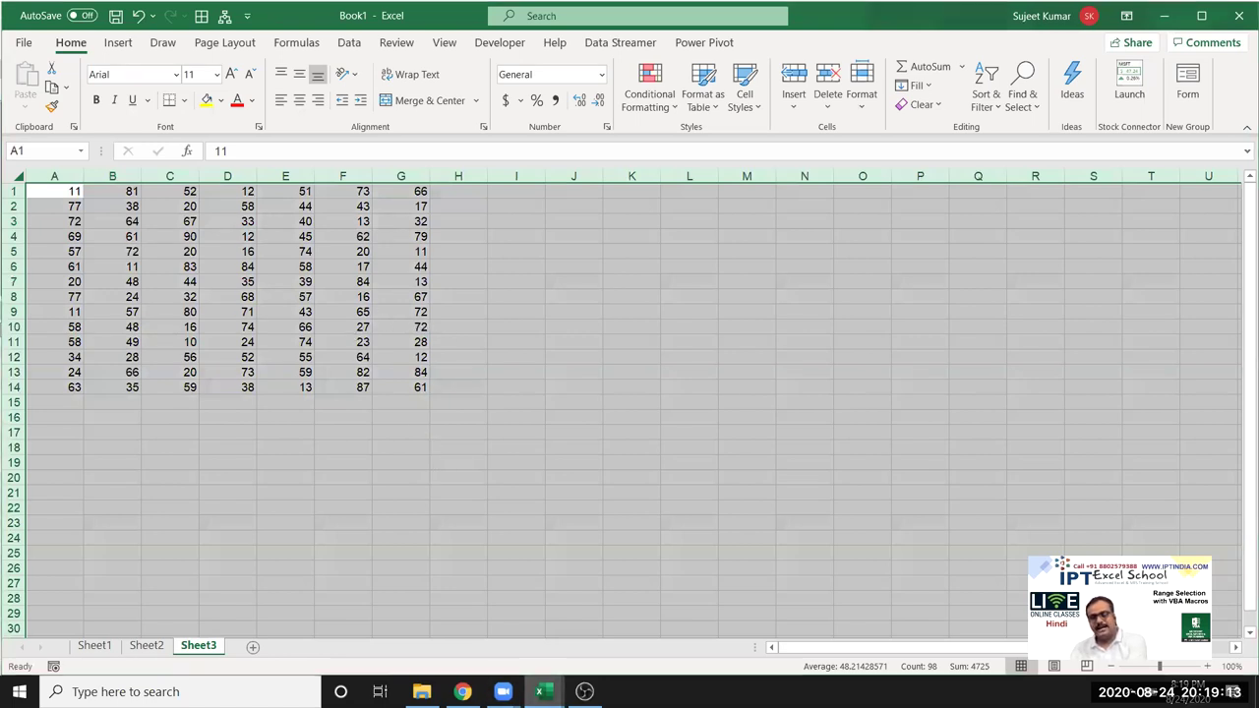
pyautogui.moveTo(540, 692)
pyautogui.click(610, 629)
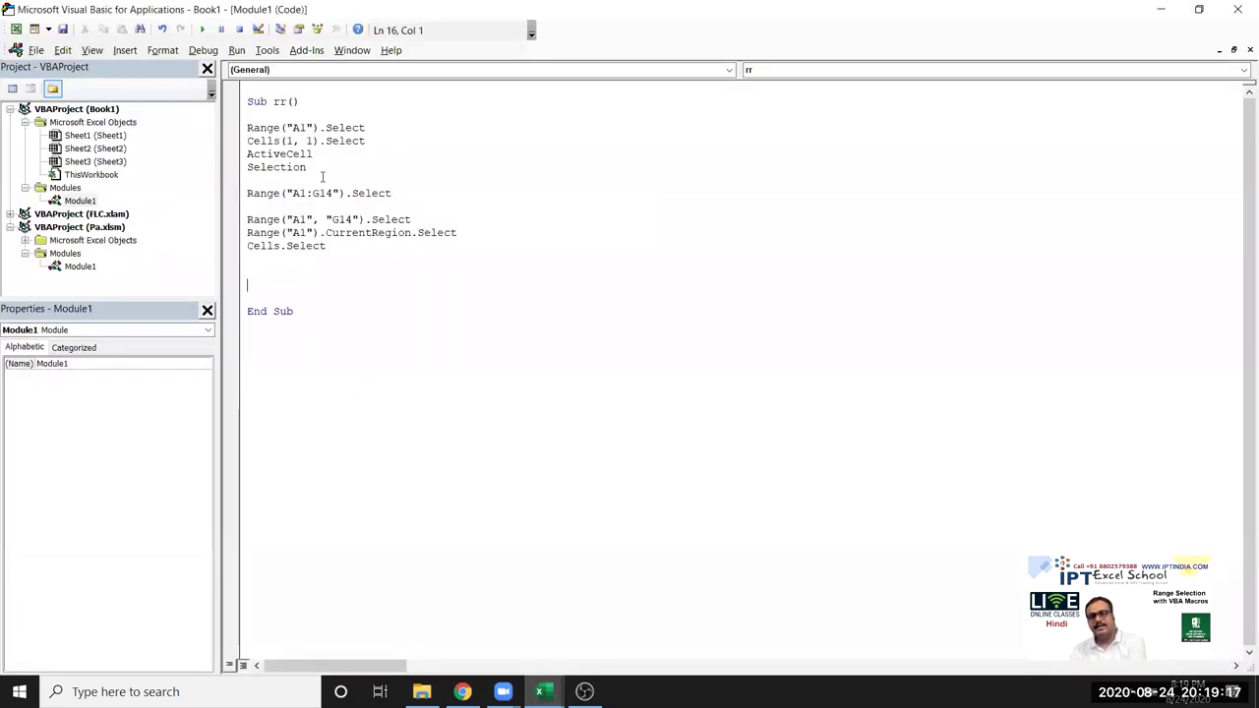
pyautogui.moveTo(405, 194); pyautogui.dragTo(248, 193)
pyautogui.hotkey('ctrl', 'c')
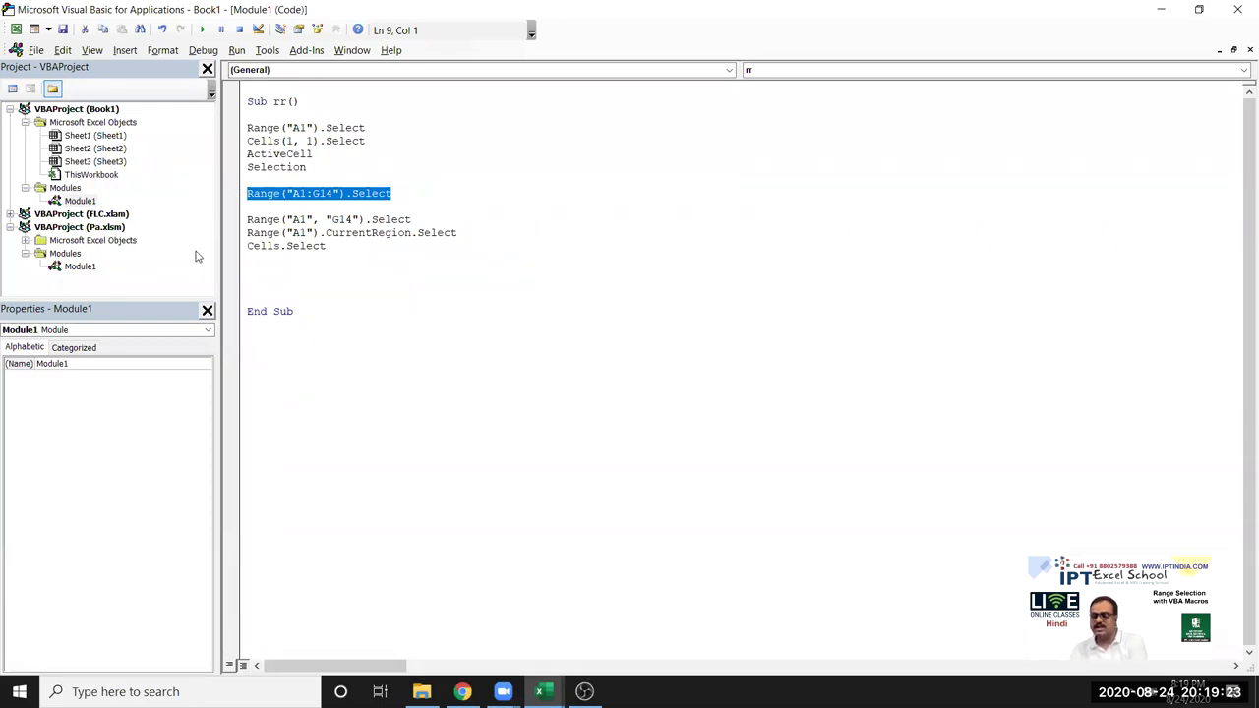
# - Look over the data on Sheet2 and Sheet3 in the Excel workbook
pyautogui.hotkey('alt', 'F11')
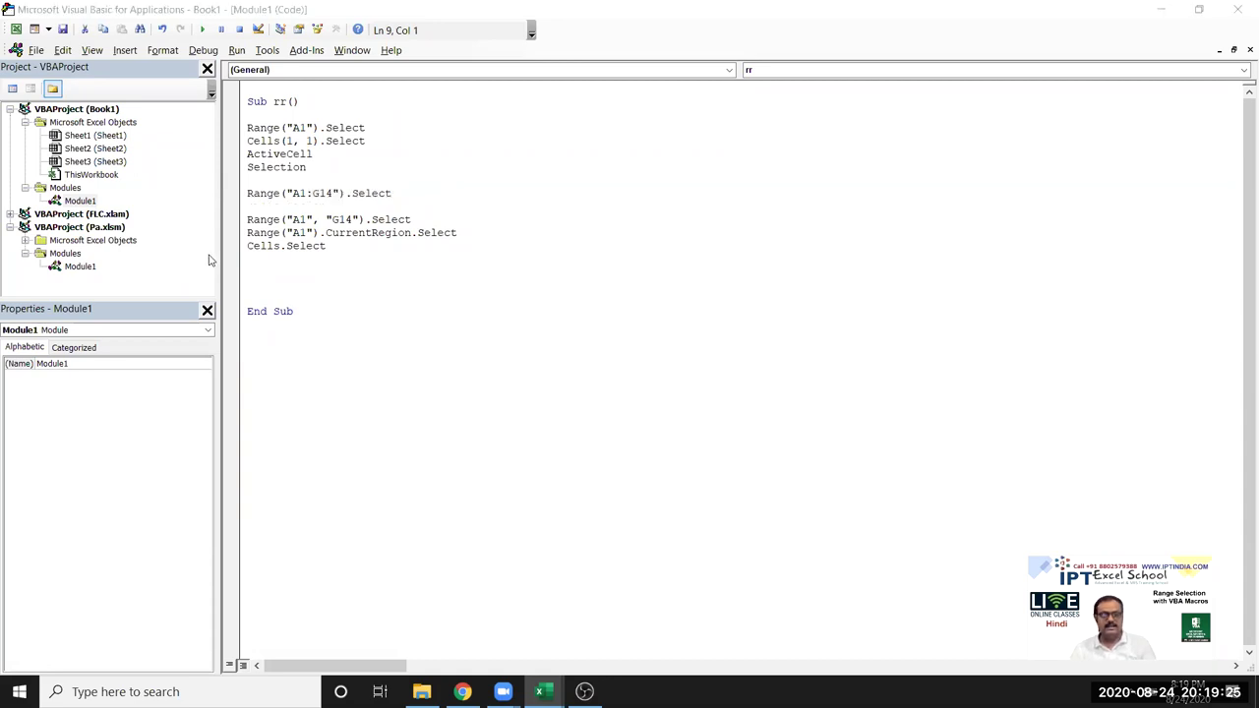
pyautogui.click(144, 647)
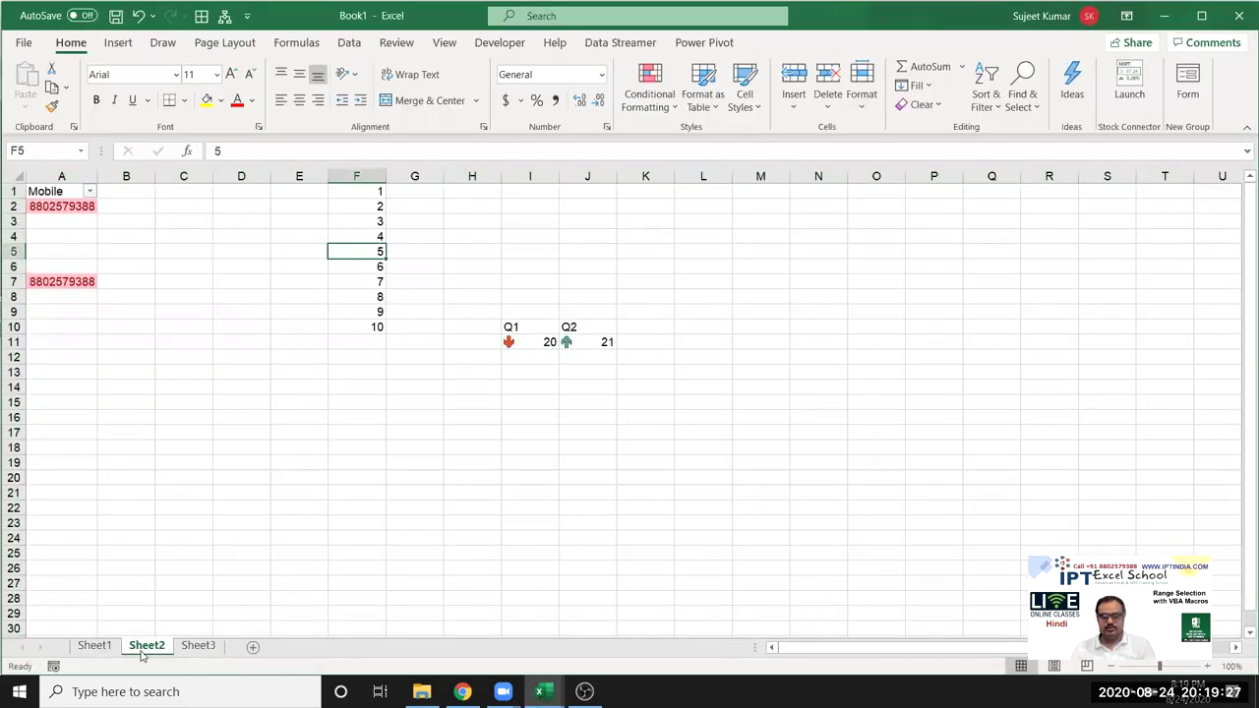
pyautogui.click(200, 649)
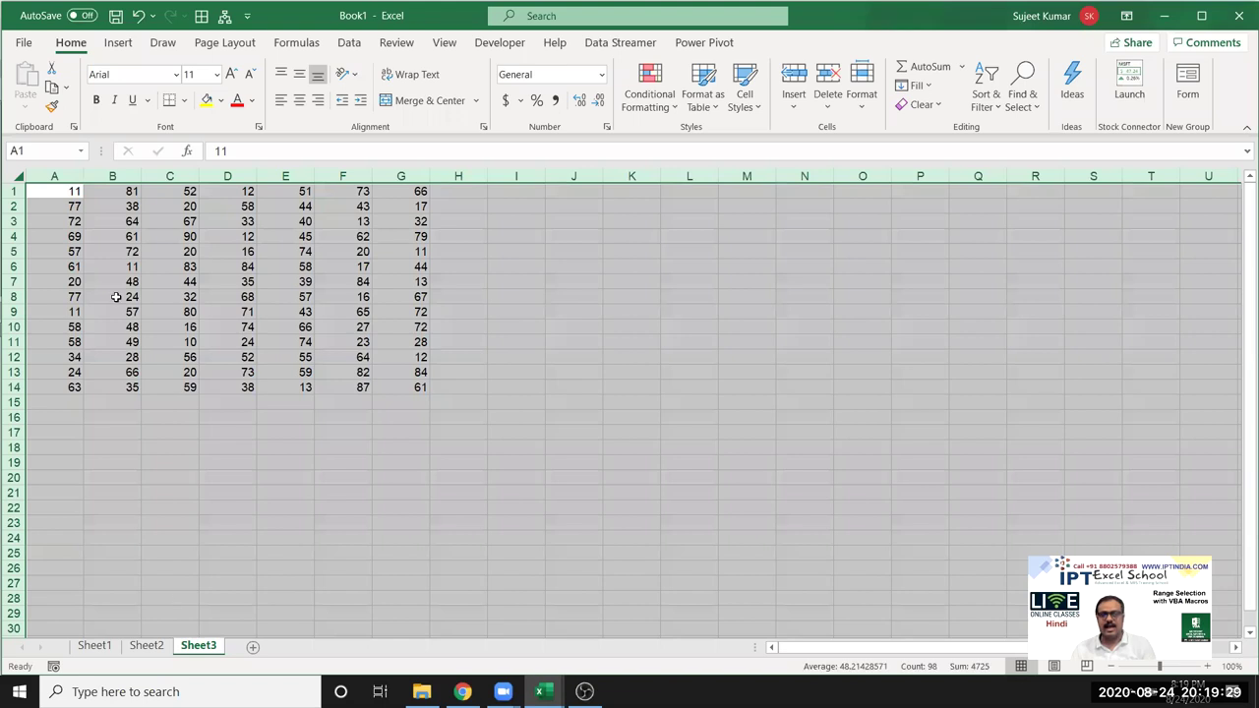
pyautogui.moveTo(59, 183)
pyautogui.mouseDown()
pyautogui.moveTo(279, 315)
pyautogui.moveTo(39, 205)
pyautogui.mouseUp()
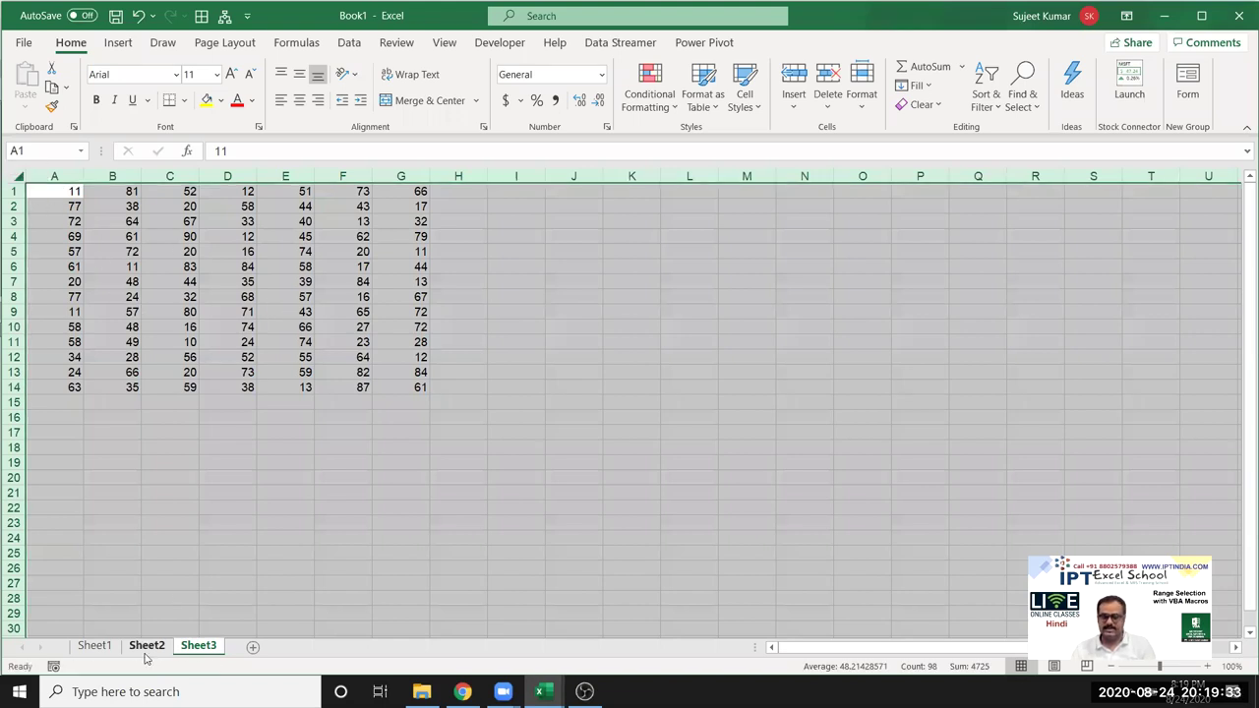
pyautogui.click(145, 648)
# - Paste the Range("A1:G14").Select statement on a new line above End Sub
pyautogui.hotkey('alt', 'F11')
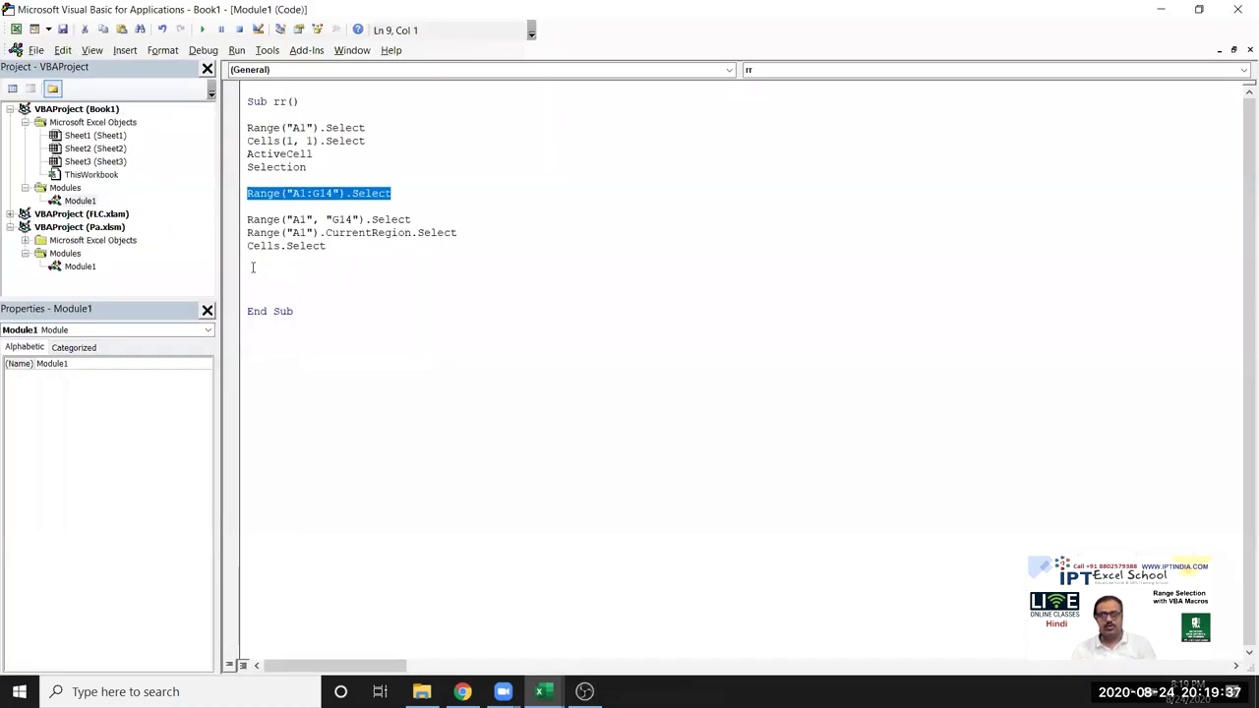
pyautogui.click(251, 279)
pyautogui.hotkey('ctrl', 'v')
pyautogui.press('Return')
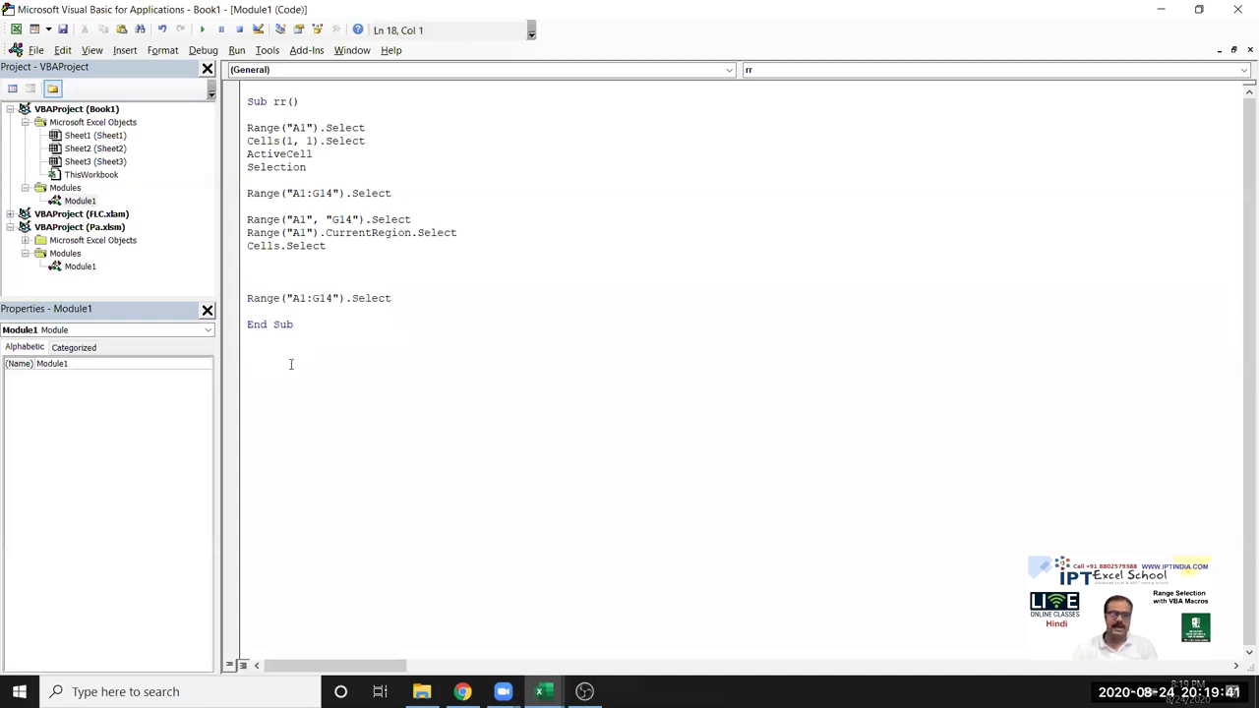
# - Insert Sheets("Sheet3").Select above the pasted Range("A1:G14").Select line and select both lines
pyautogui.click(266, 286)
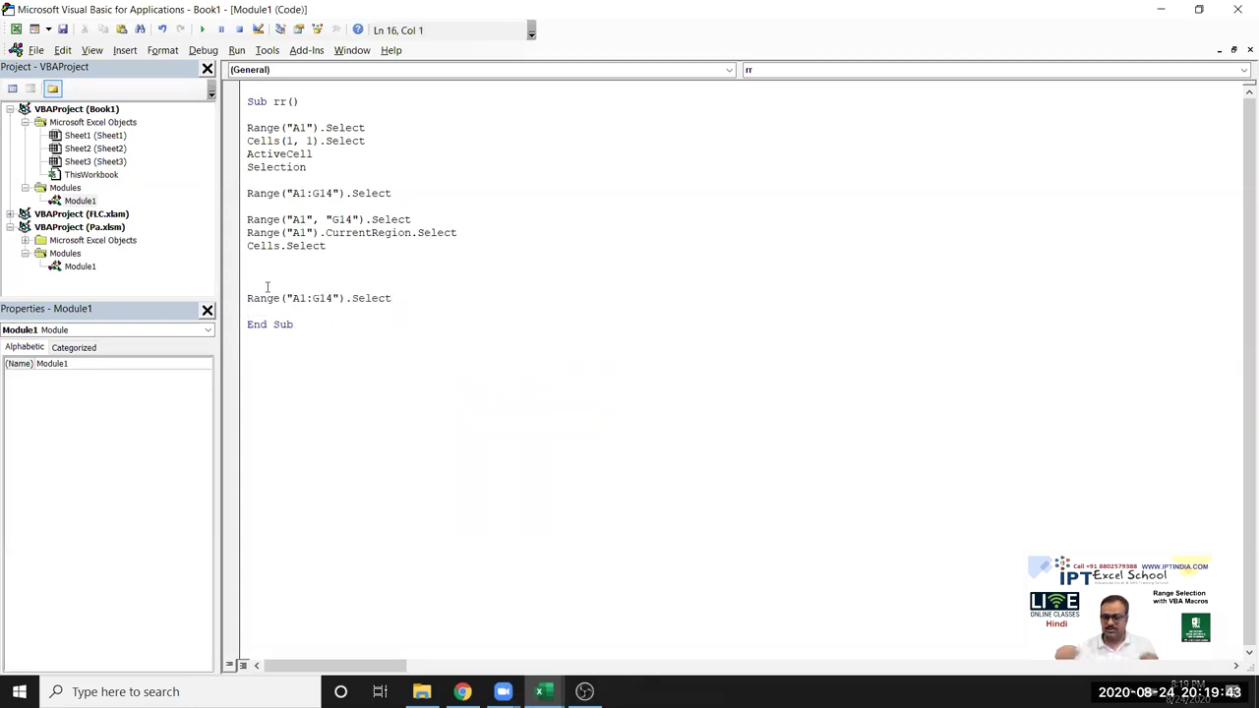
pyautogui.write('sheets("Sheet3")')
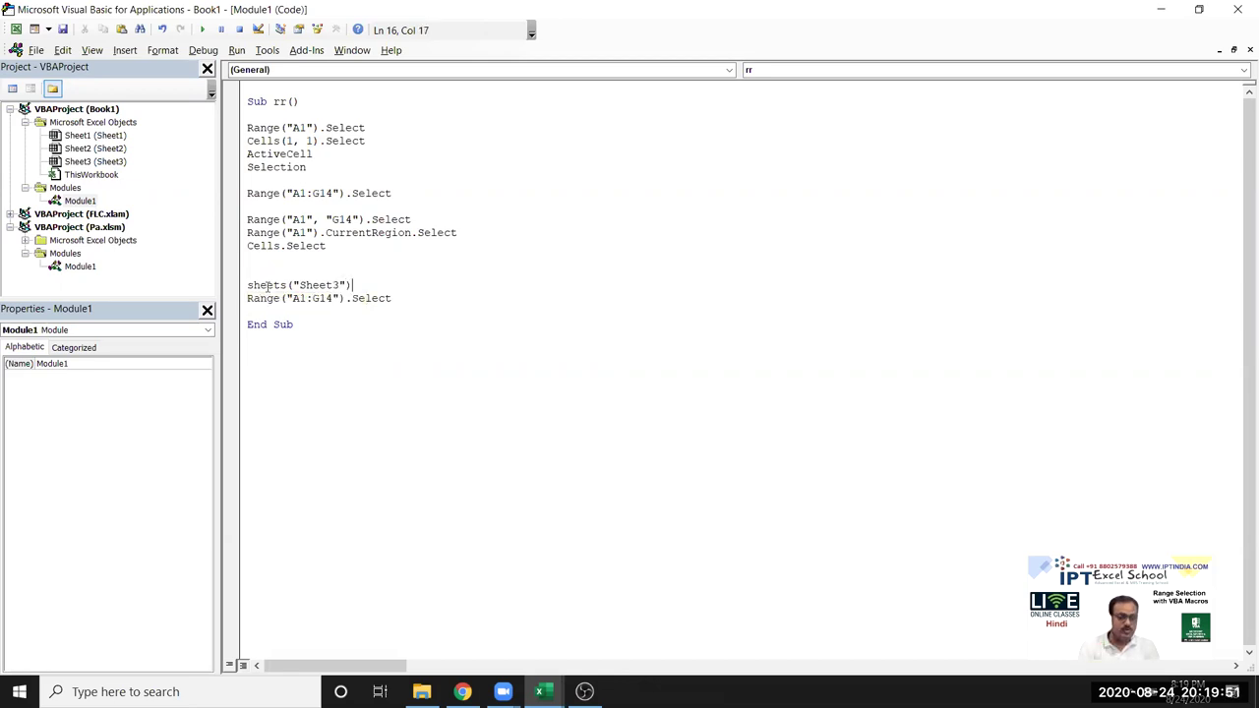
pyautogui.write('.select')
pyautogui.press('Down')
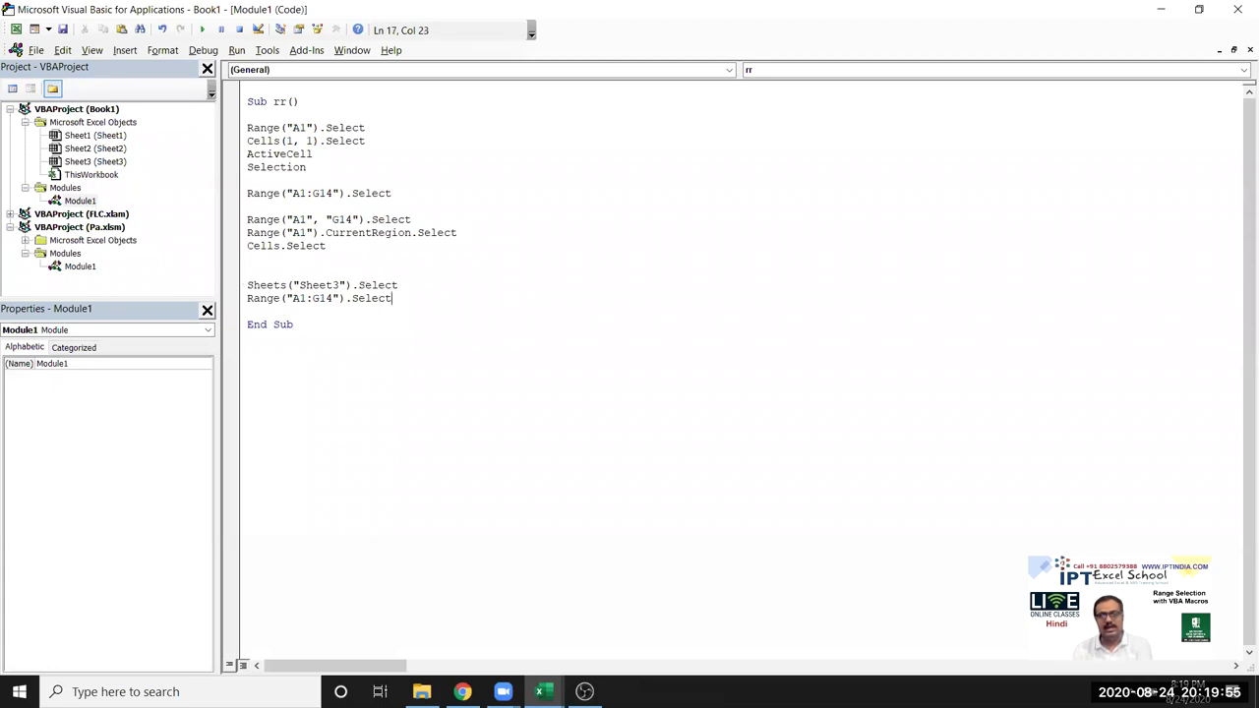
pyautogui.click(328, 285)
pyautogui.moveTo(431, 297); pyautogui.dragTo(222, 287)
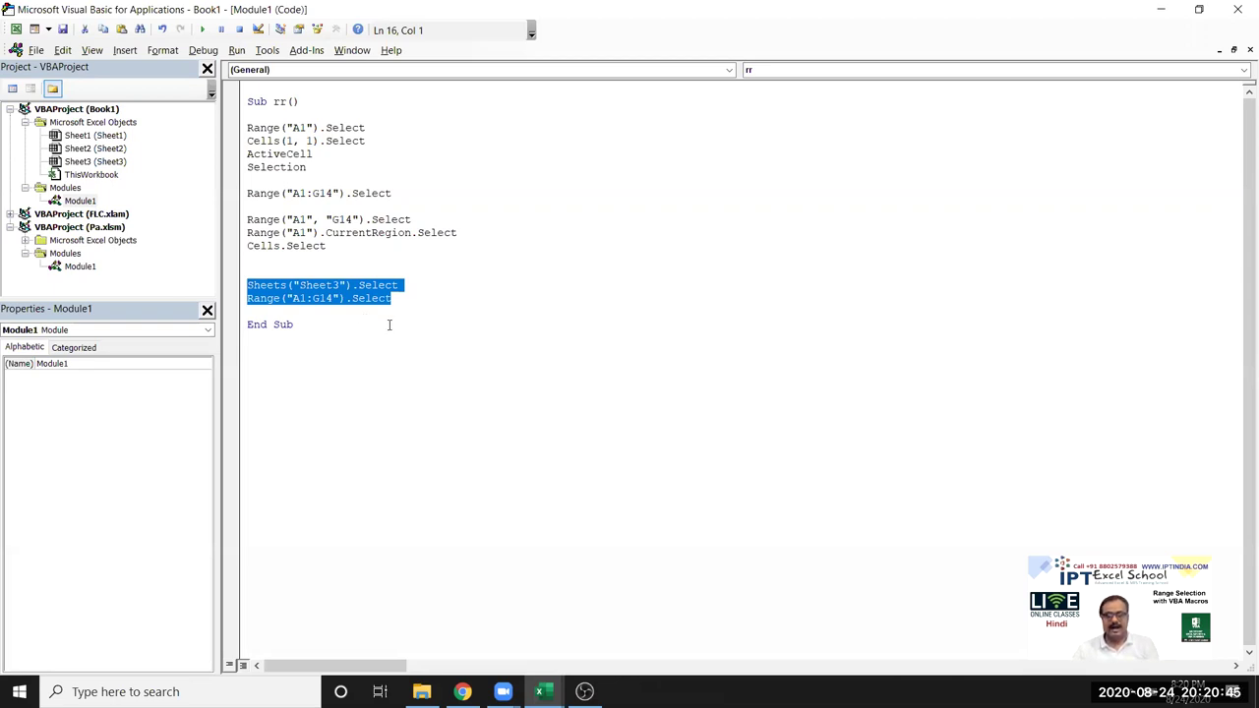
pyautogui.moveTo(247, 194); pyautogui.dragTo(410, 193)
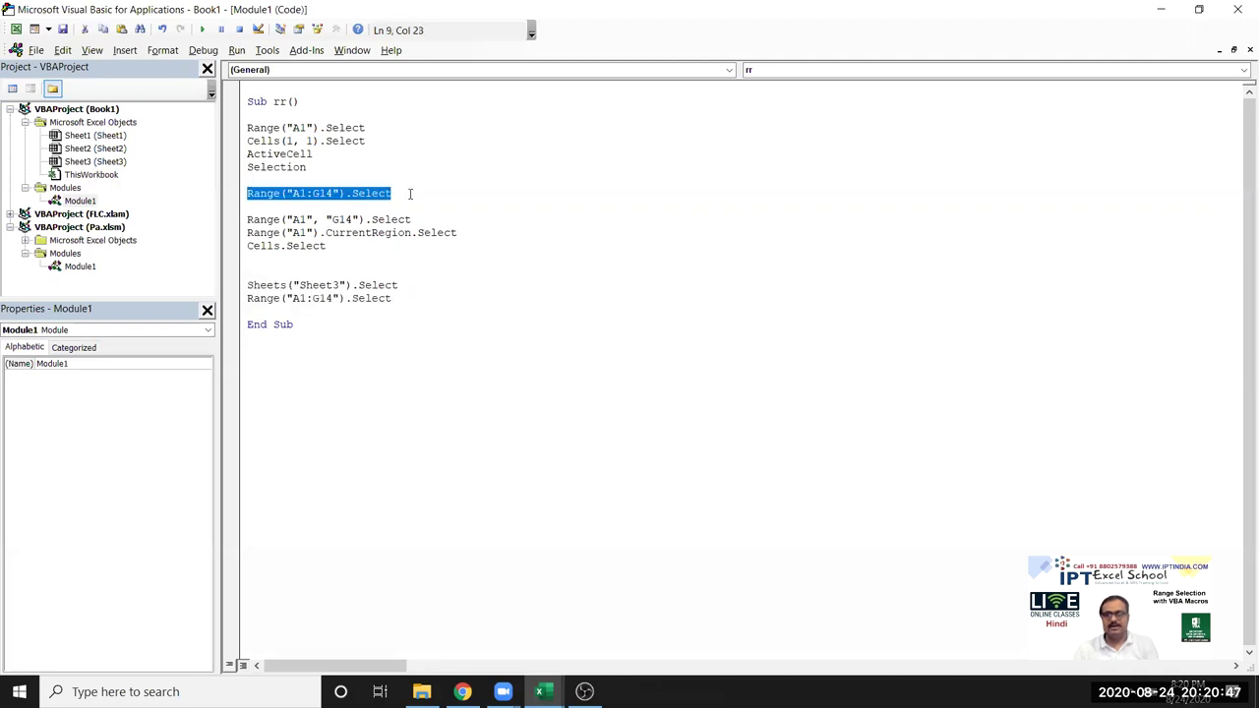
pyautogui.hotkey('alt', 'F11')
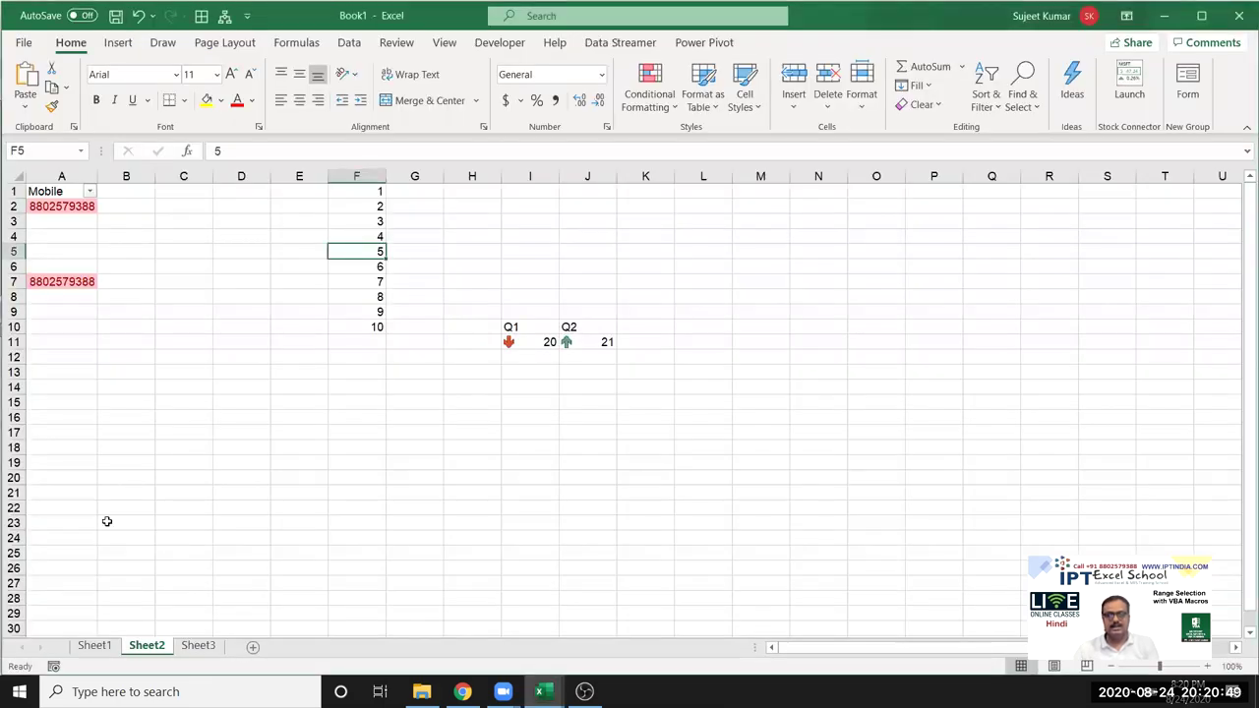
pyautogui.moveTo(46, 189); pyautogui.dragTo(497, 388)
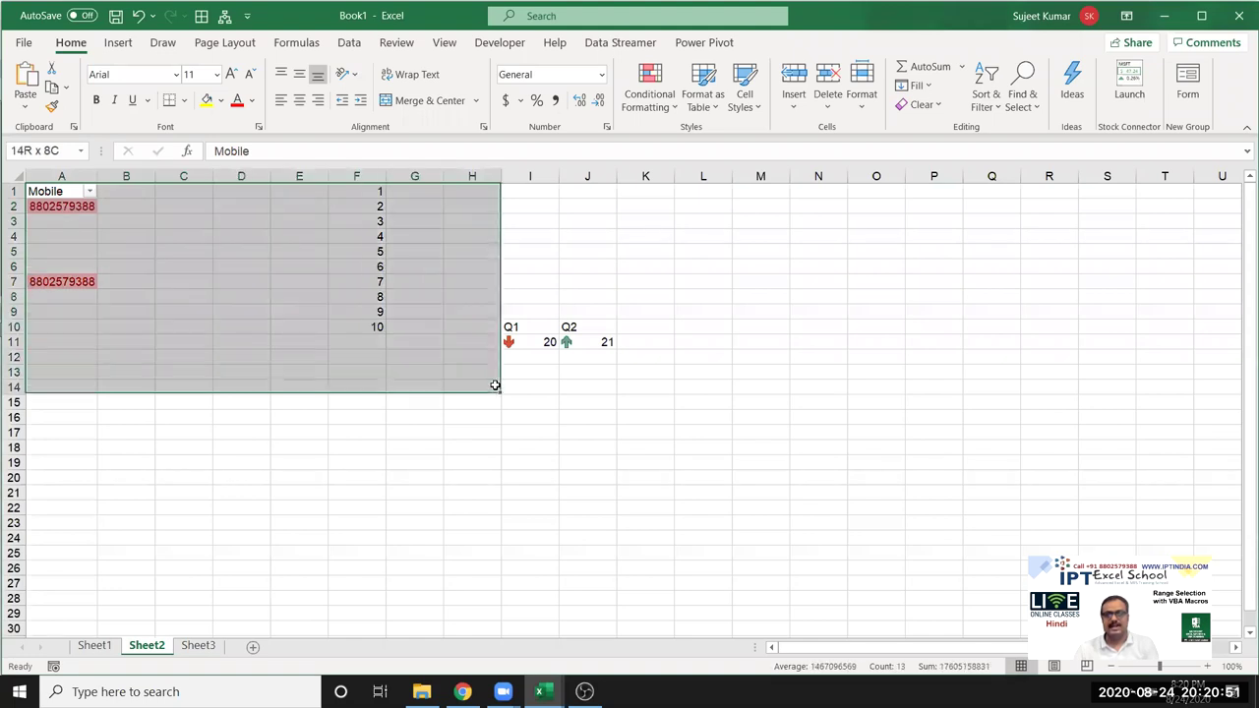
pyautogui.click(202, 645)
pyautogui.moveTo(47, 191); pyautogui.dragTo(438, 388)
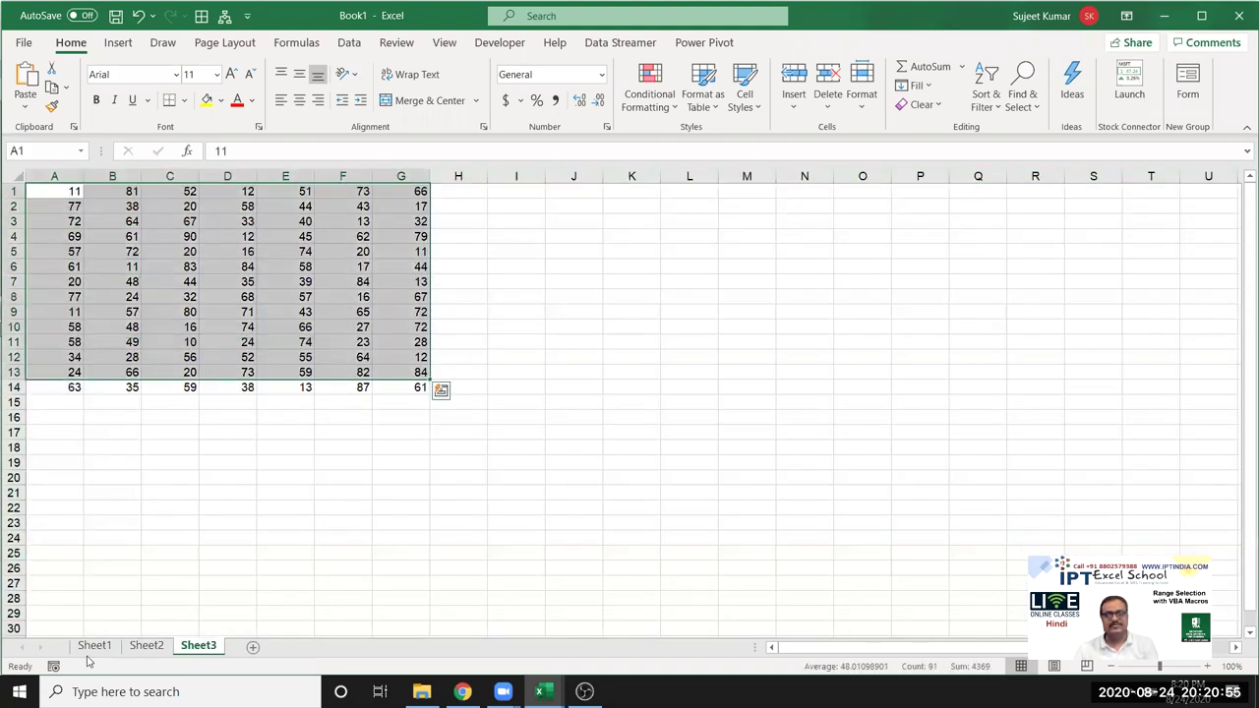
pyautogui.click(94, 645)
pyautogui.moveTo(39, 191); pyautogui.dragTo(427, 415)
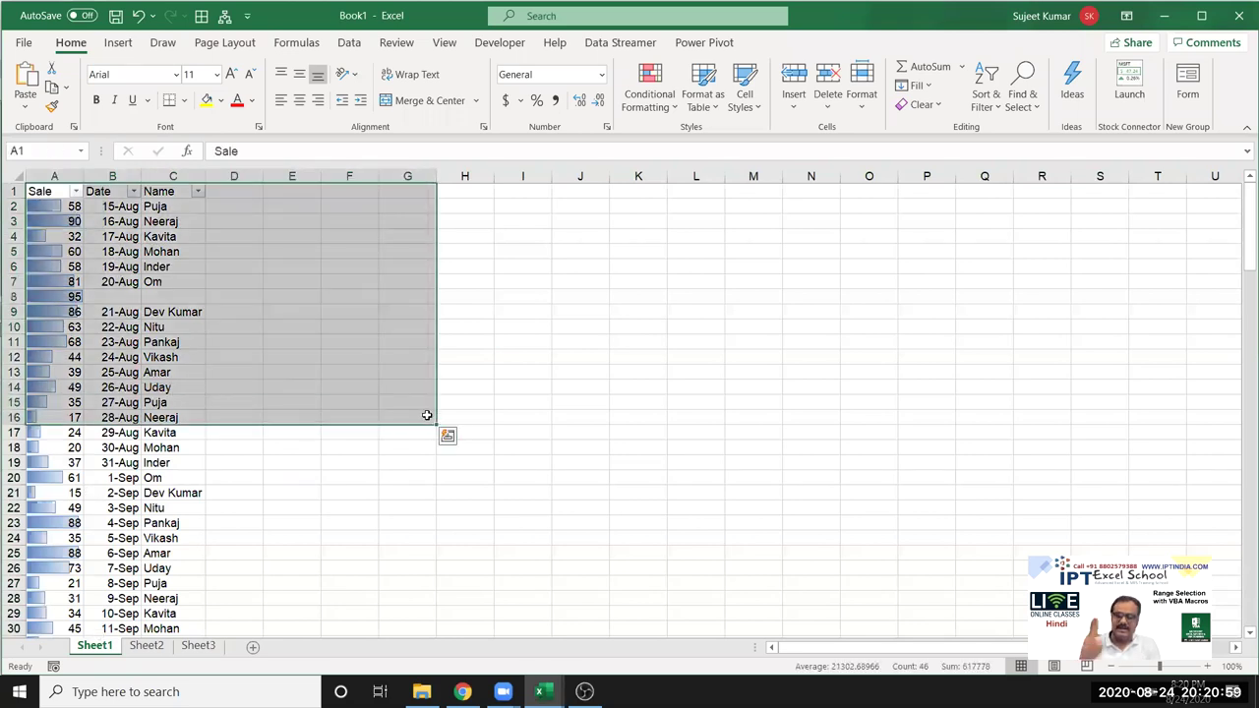
pyautogui.click(196, 645)
pyautogui.hotkey('alt', 'F11')
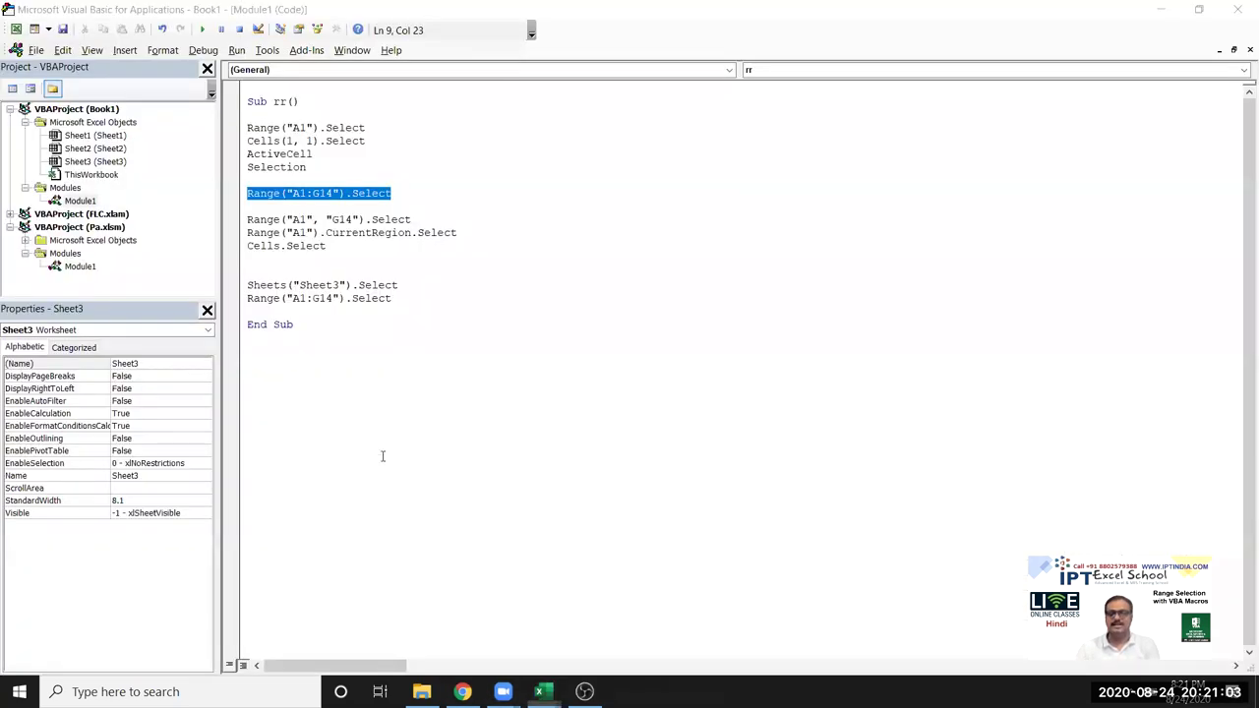
pyautogui.moveTo(247, 284); pyautogui.dragTo(369, 285)
pyautogui.click(441, 273)
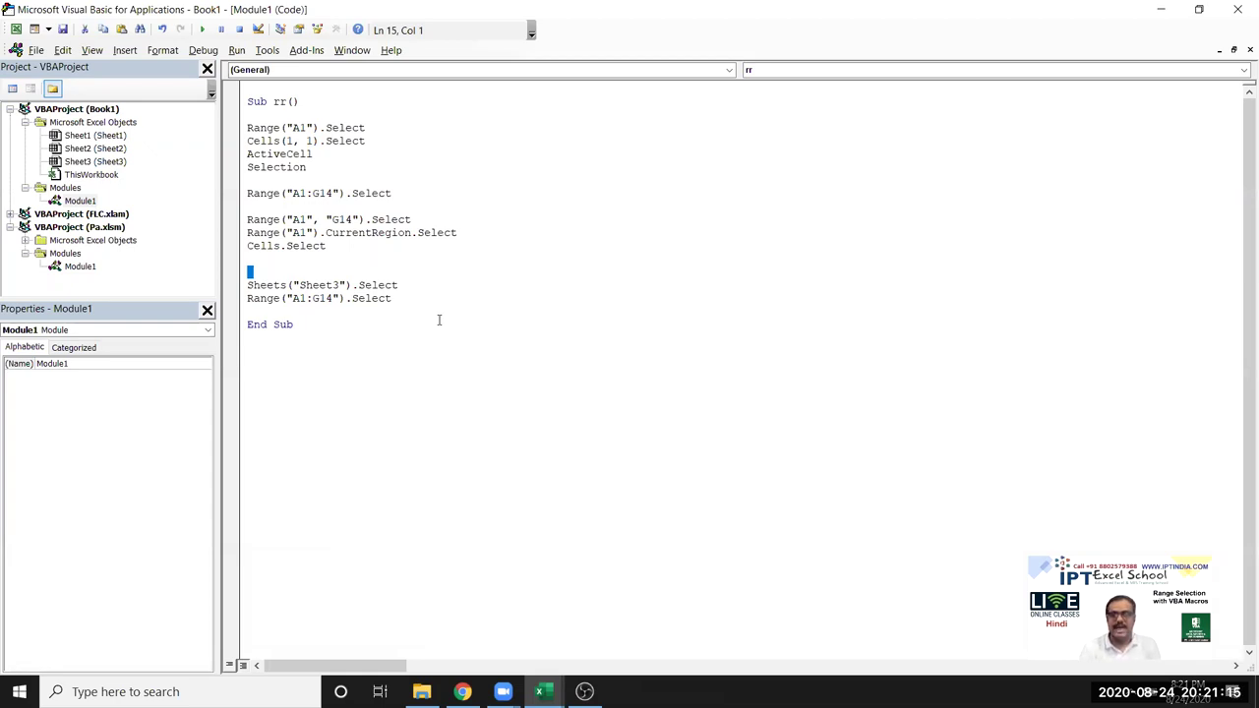
pyautogui.hotkey('alt', 'F11')
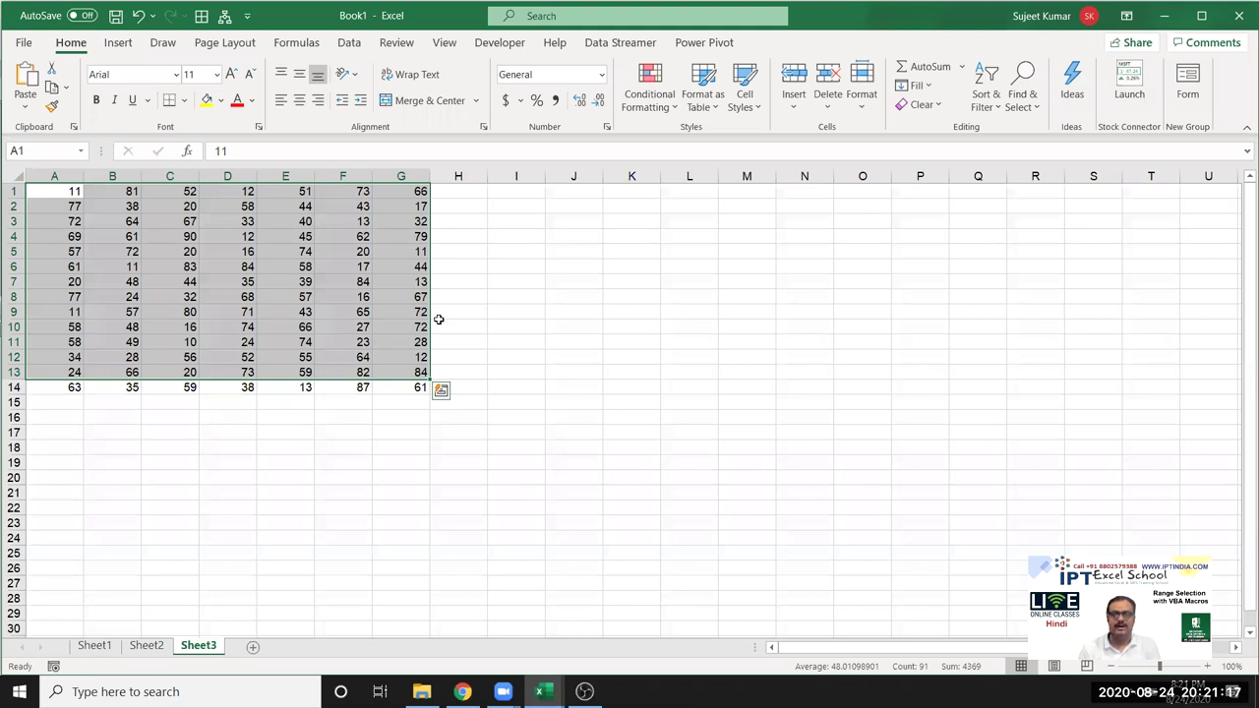
pyautogui.hotkey('alt', 'F11')
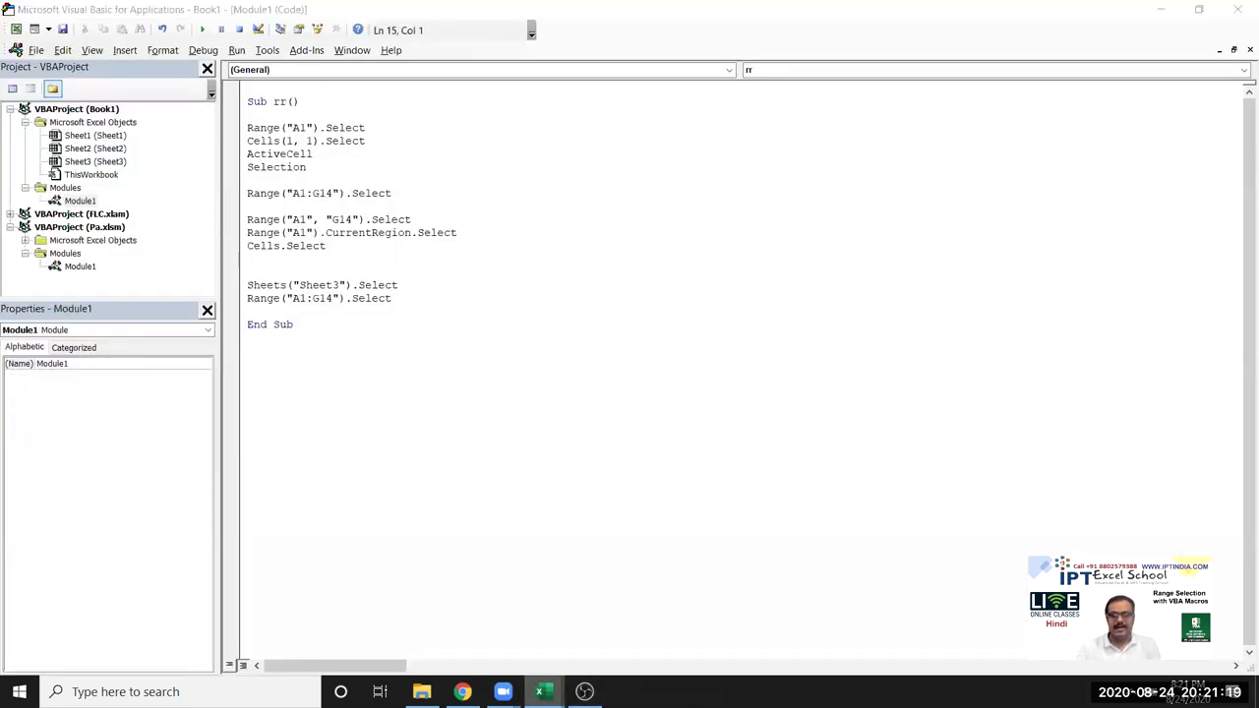
pyautogui.moveTo(539, 691)
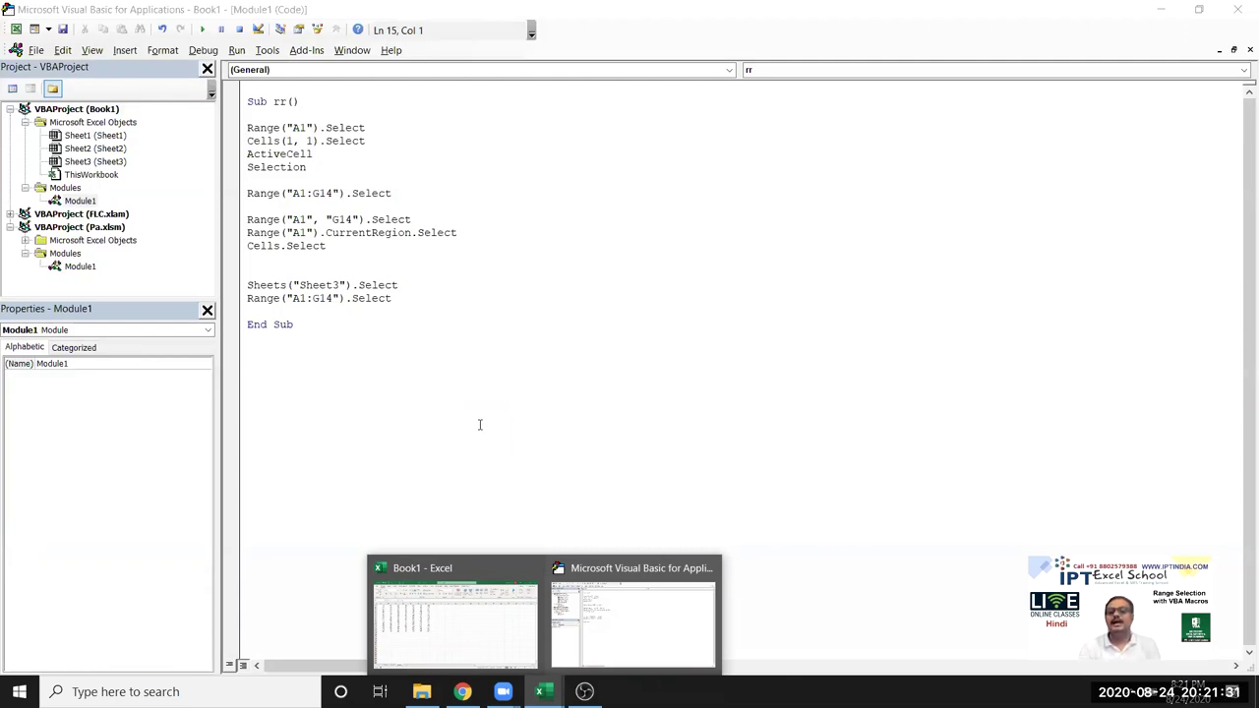
# - Add a Workbooks("Book1.xlsx").Activate line above the Sheets("Sheet3").Select statement
pyautogui.click(253, 275)
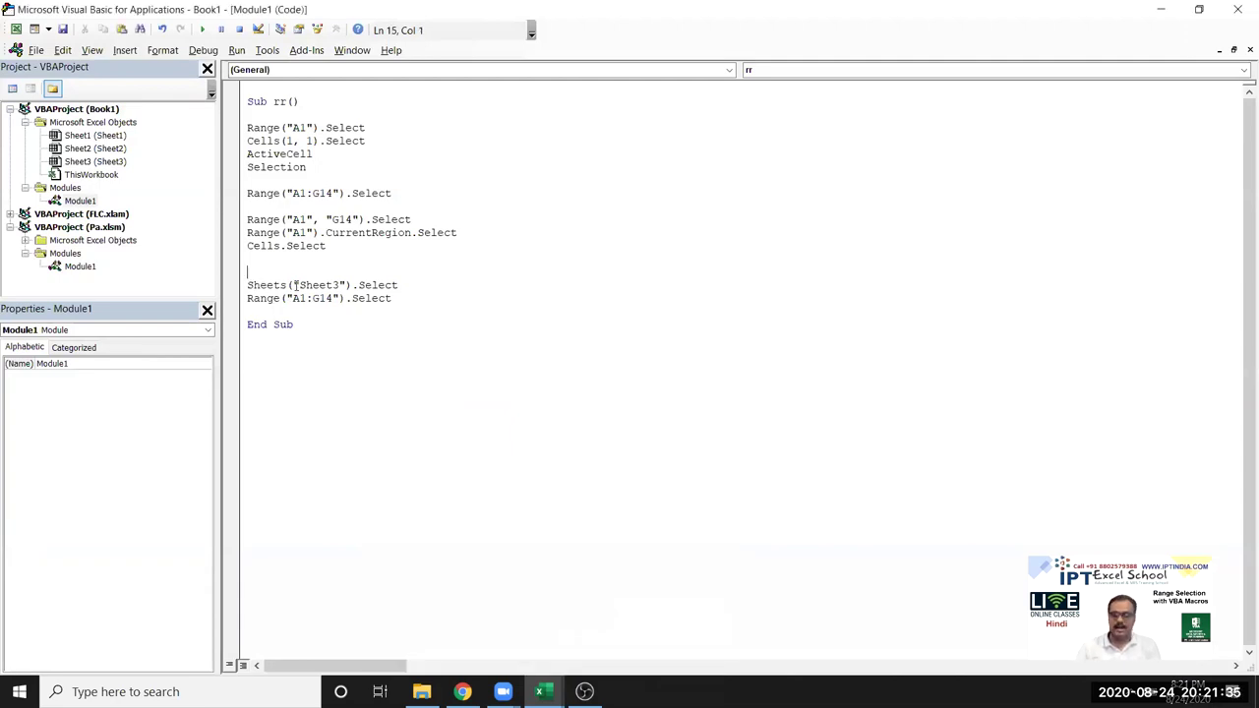
pyautogui.press('Return')
pyautogui.press('Return')
pyautogui.write('wo')
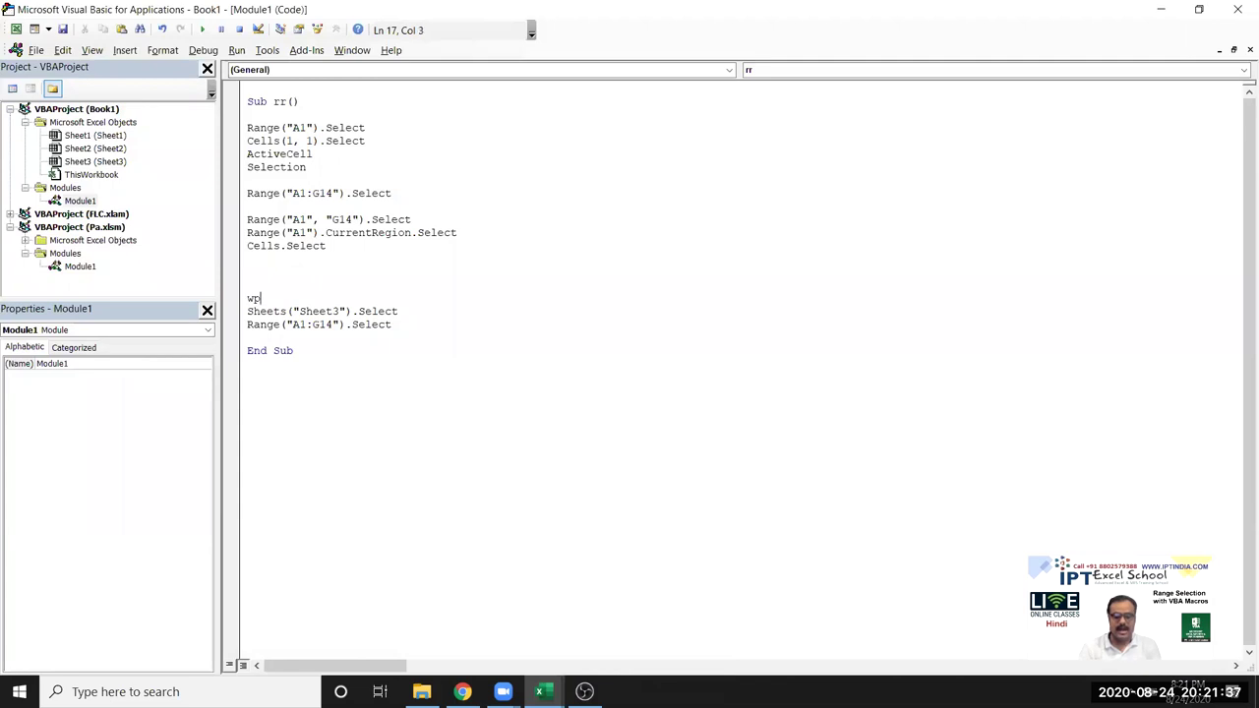
pyautogui.write('rkbooks("Book1.xlsx").')
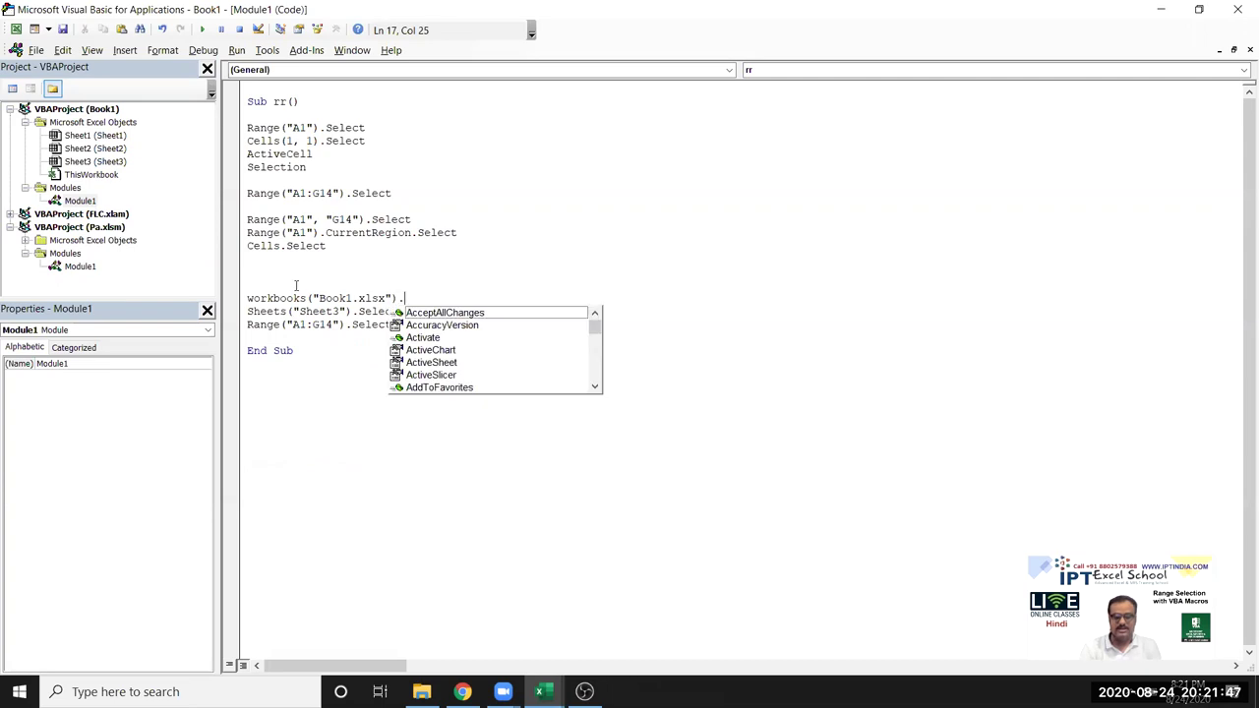
pyautogui.press('Down')
pyautogui.press('Down')
pyautogui.press('Tab')
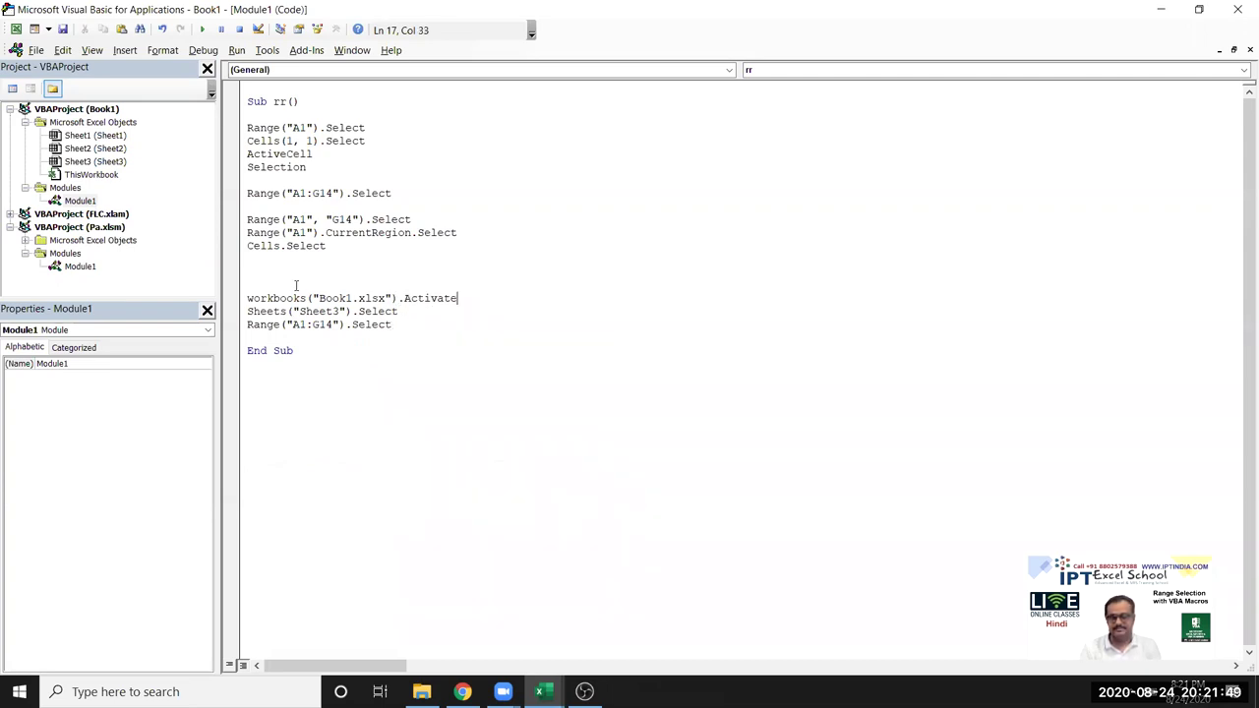
pyautogui.press('Down')
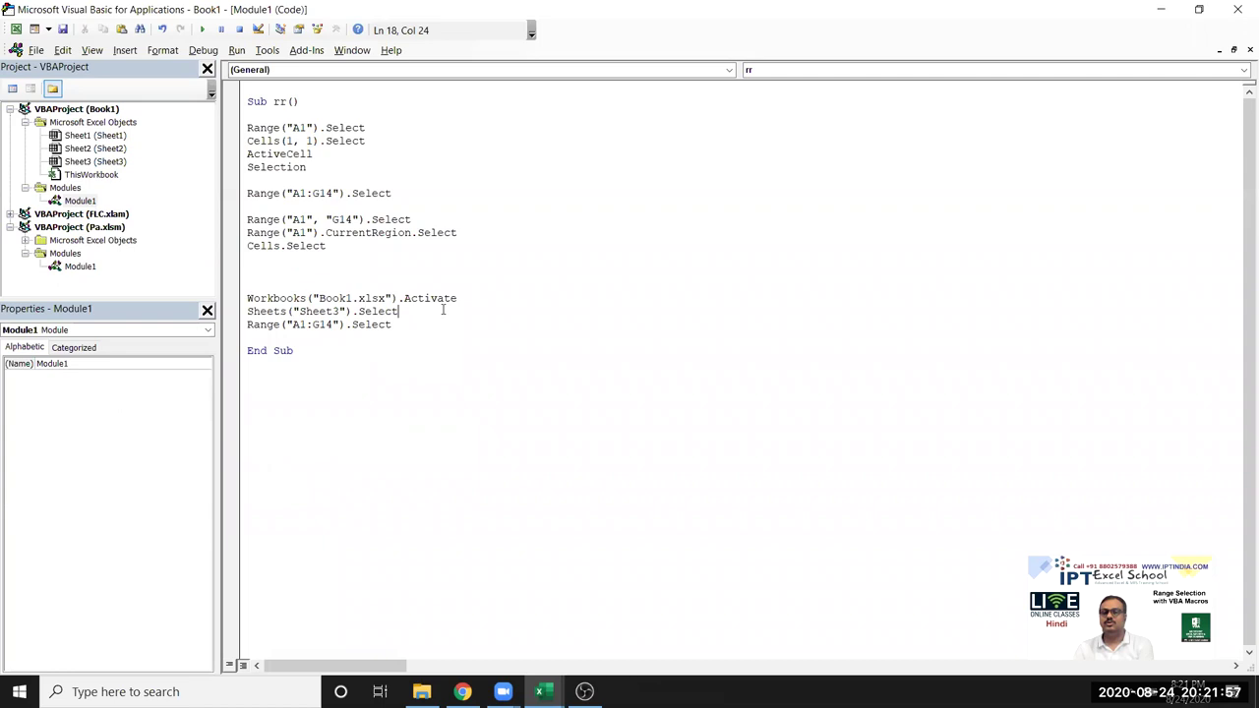
pyautogui.click(288, 277)
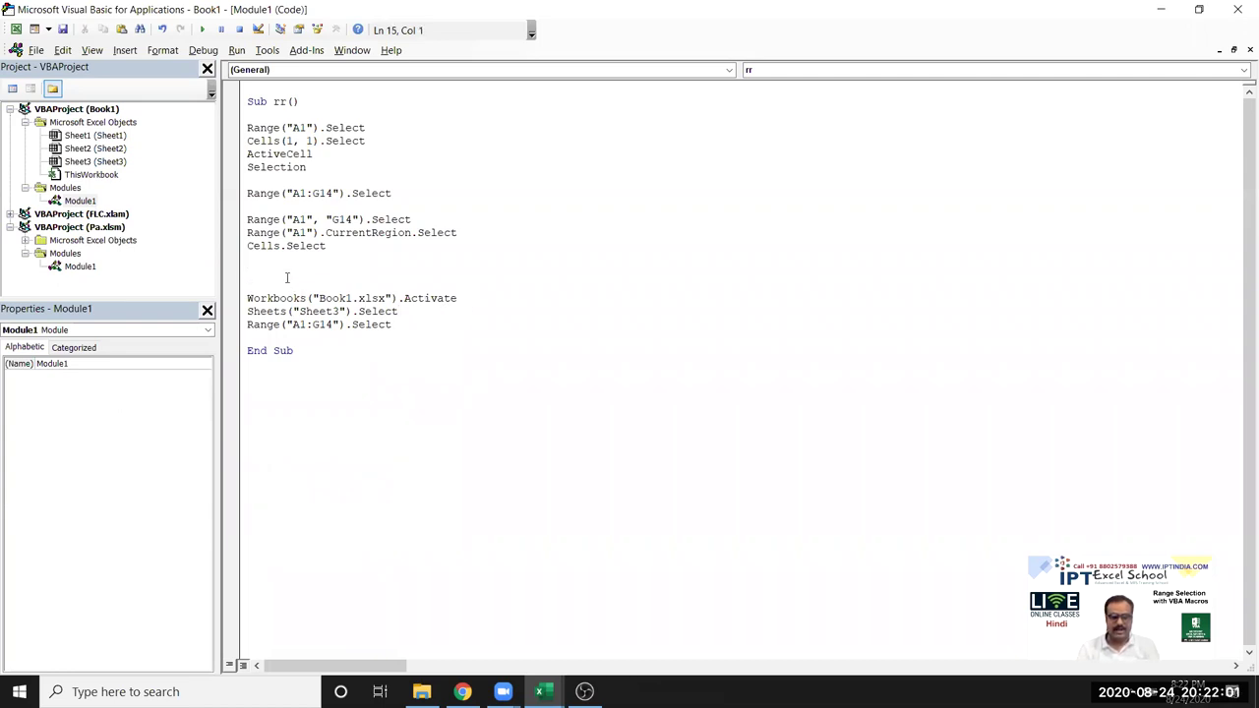
# - Comment out the Workbooks("Book1.xlsx").Activate line with an apostrophe
pyautogui.press('Down')
pyautogui.press('Down')
pyautogui.write("'")
pyautogui.click(246, 311)
# - Add a Workbooks.Open Path / fn line above Sheets("Sheet3").Select
pyautogui.press('Return')
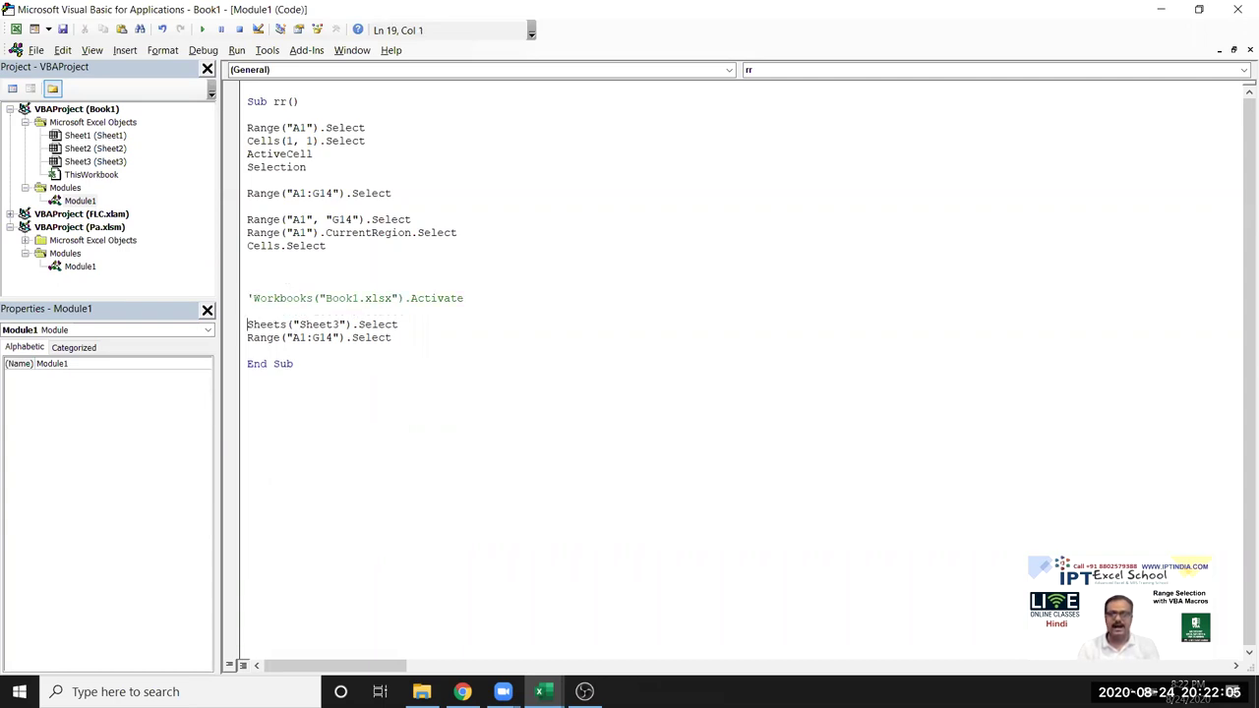
pyautogui.press('Return')
pyautogui.press('Up')
pyautogui.write('workooks.op')
pyautogui.press('Tab')
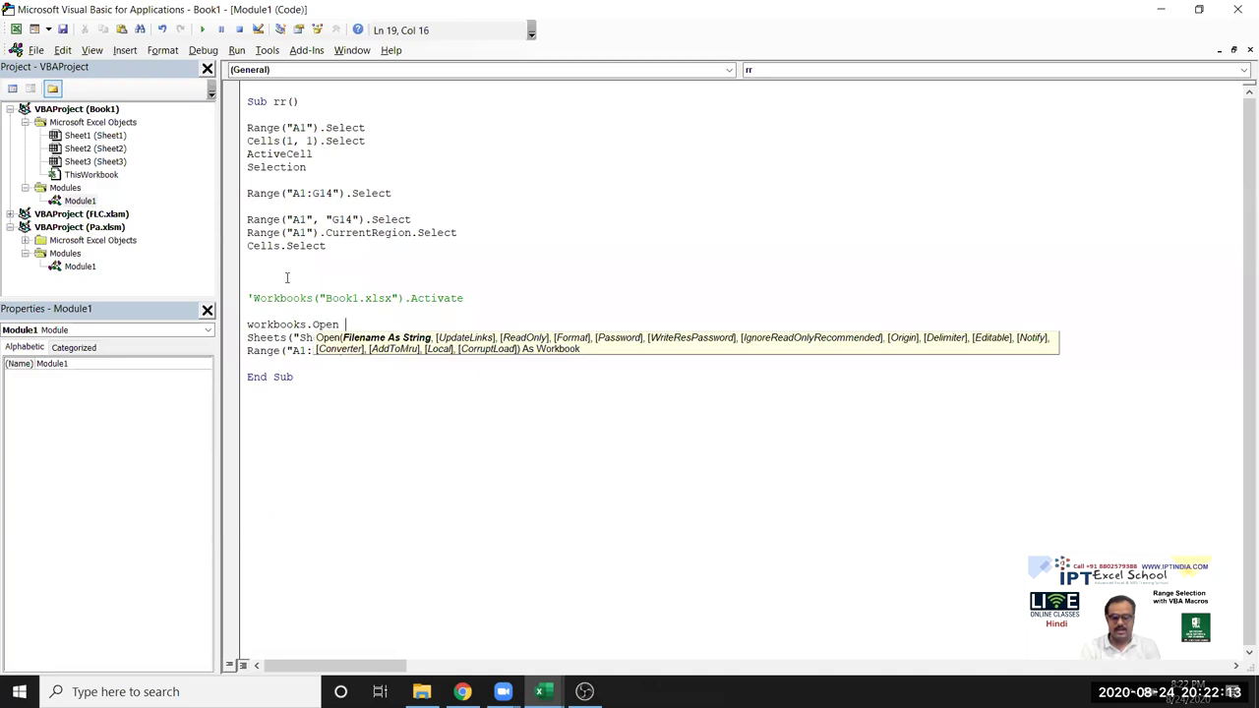
pyautogui.write('path')
pyautogui.write('/gn')
pyautogui.press('BackSpace')
pyautogui.press('BackSpace')
pyautogui.write('fn')
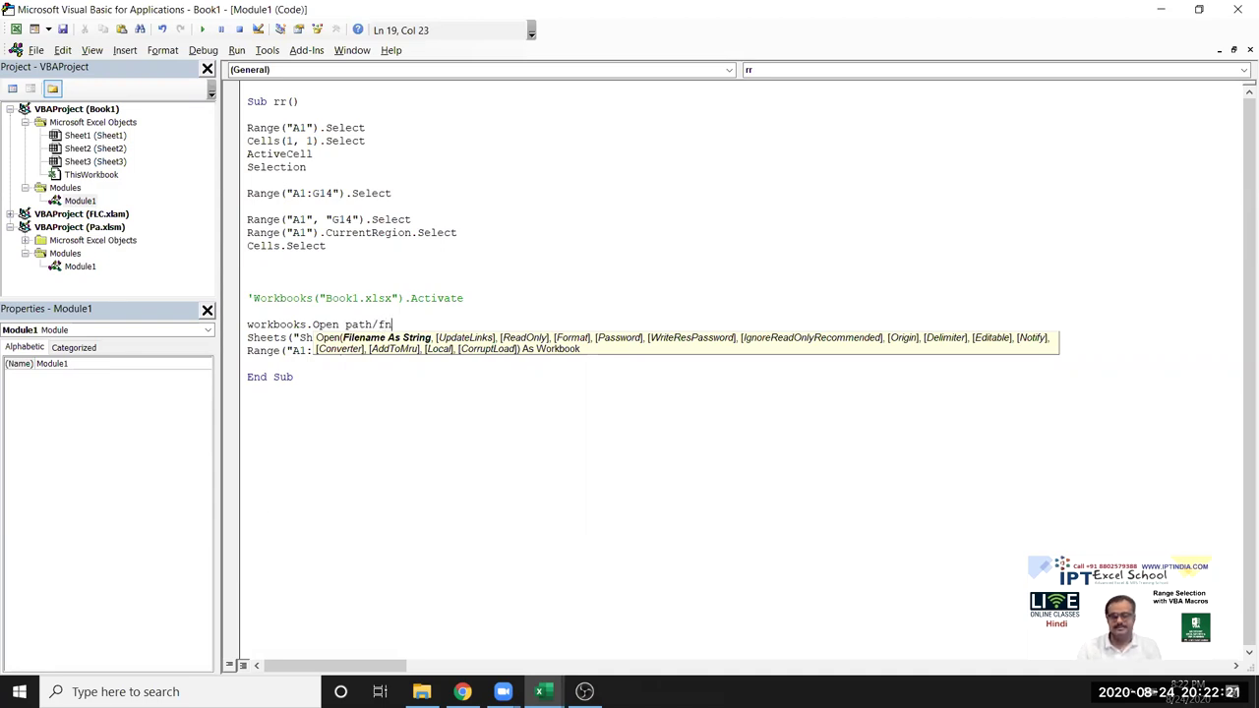
pyautogui.press('Return')
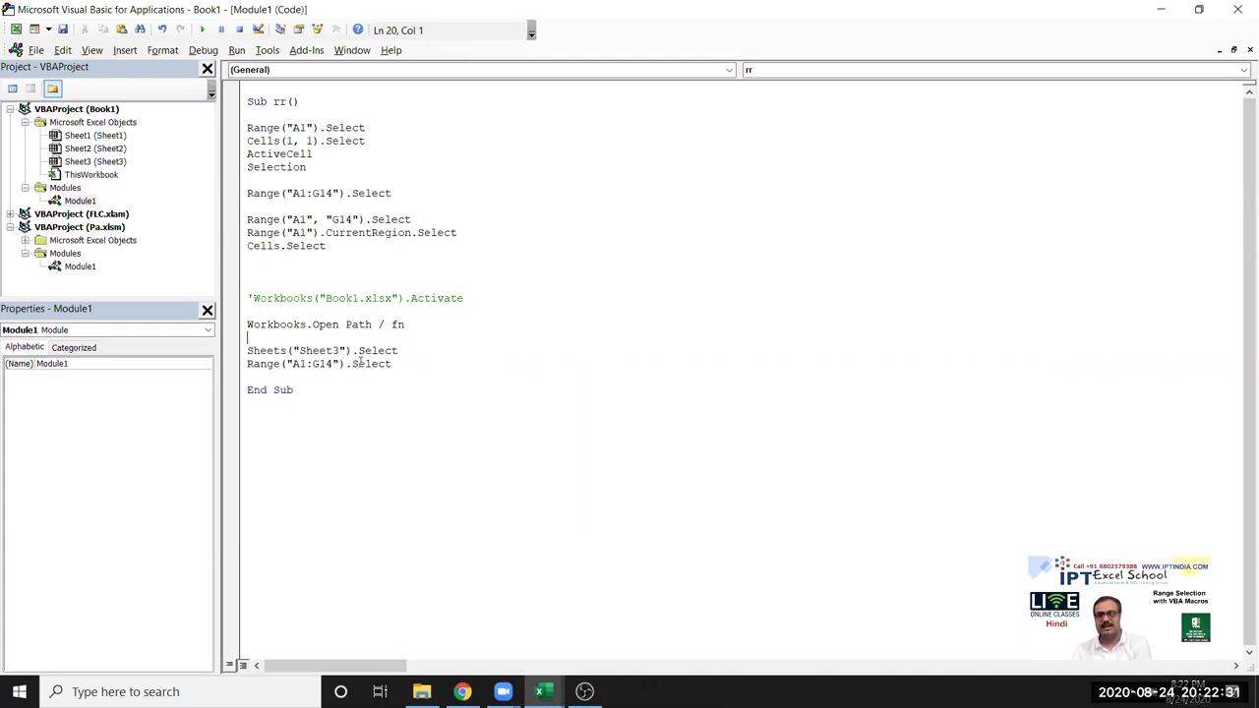
pyautogui.click(312, 378)
pyautogui.press('Return')
pyautogui.press('Return')
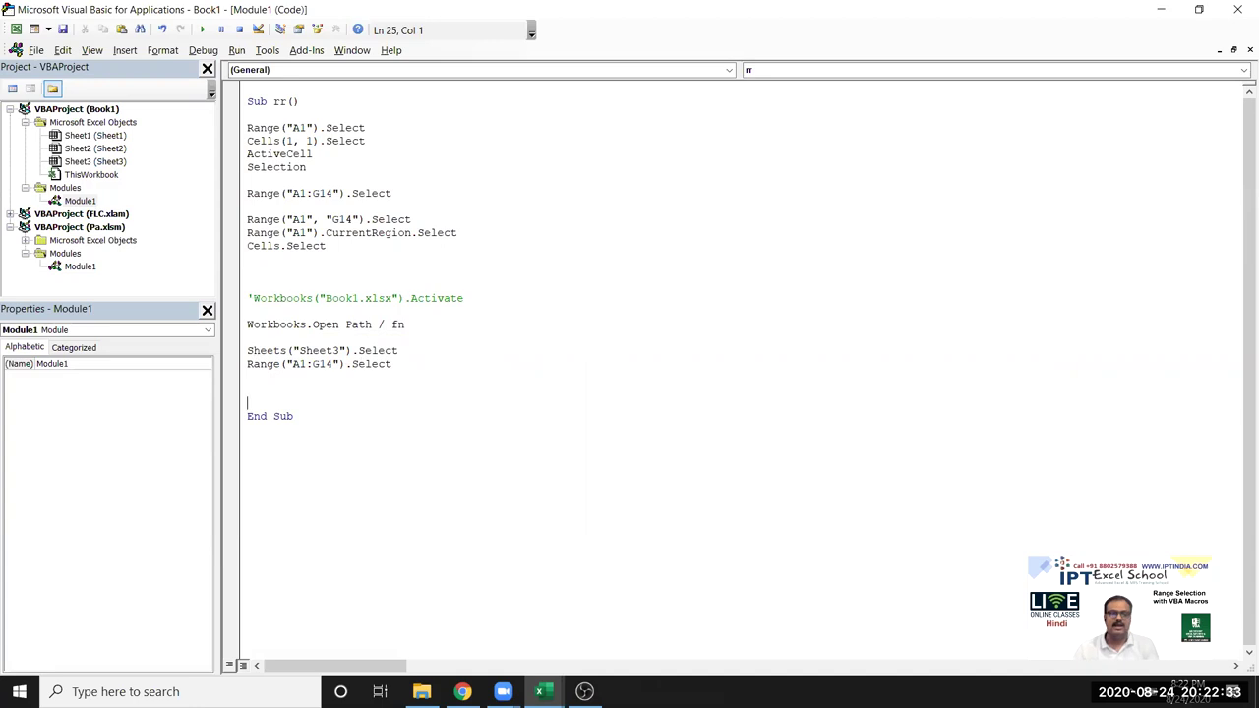
pyautogui.doubleClick(276, 327)
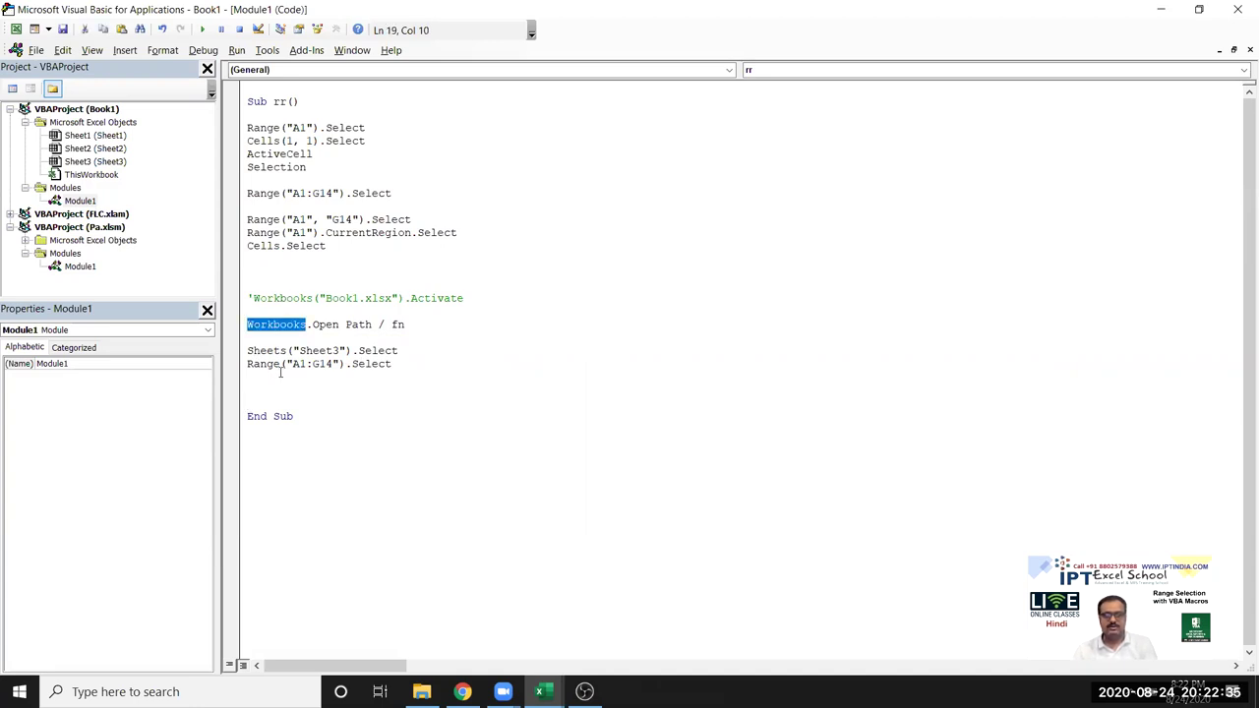
pyautogui.doubleClick(282, 298)
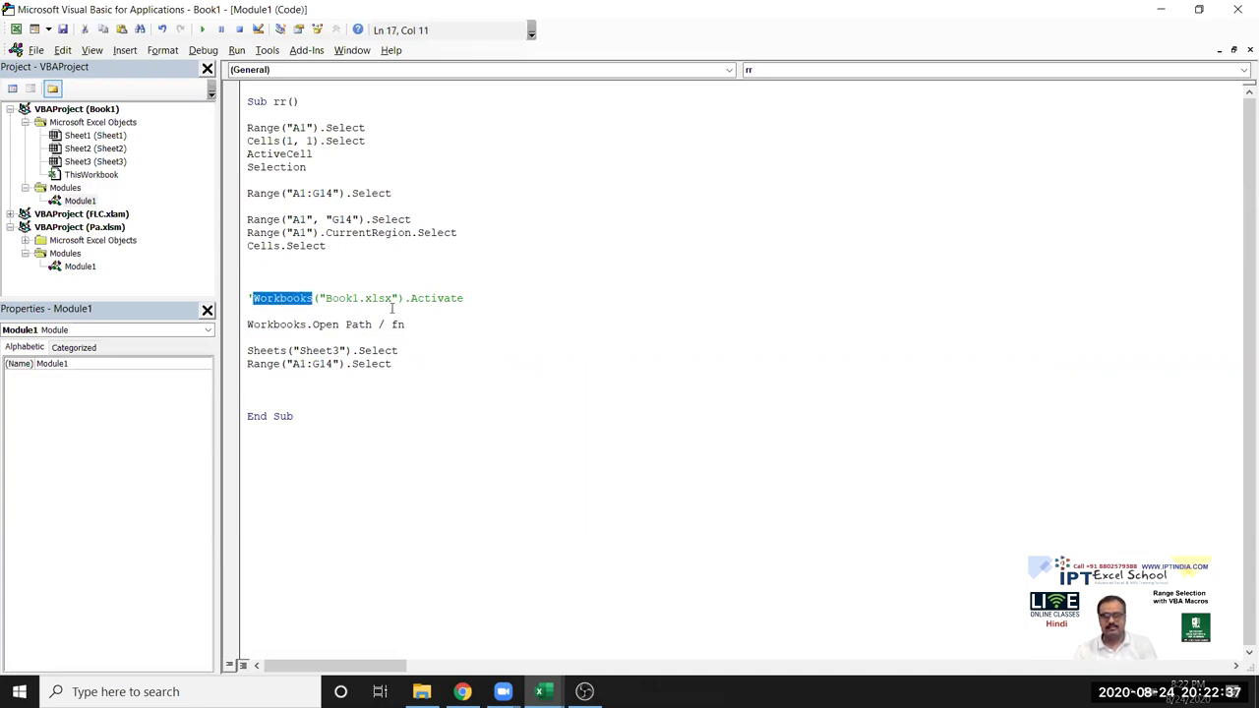
pyautogui.keyDown('shift'); pyautogui.click(403, 298); pyautogui.keyUp('shift')
pyautogui.click(262, 386)
pyautogui.write('Workbooks("Book1.xlsx")')
pyautogui.click(368, 429)
pyautogui.click(272, 351)
pyautogui.keyDown('shift'); pyautogui.click(352, 351); pyautogui.keyUp('shift')
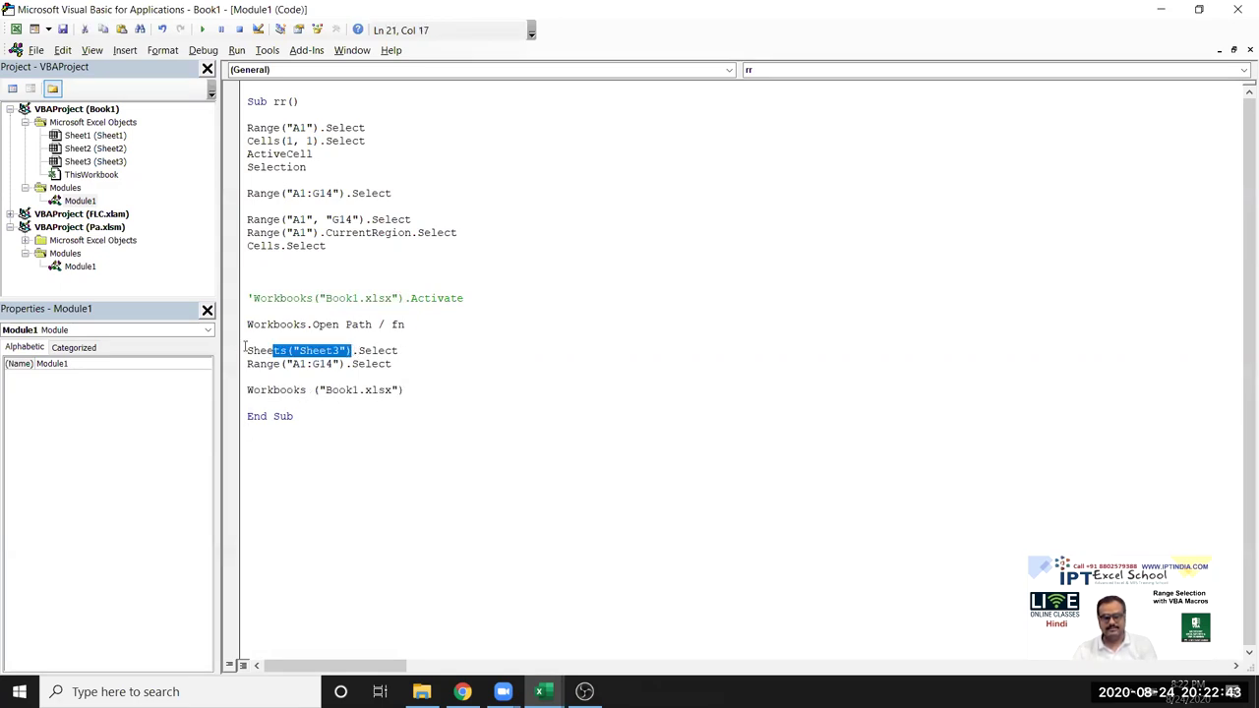
pyautogui.click(250, 352)
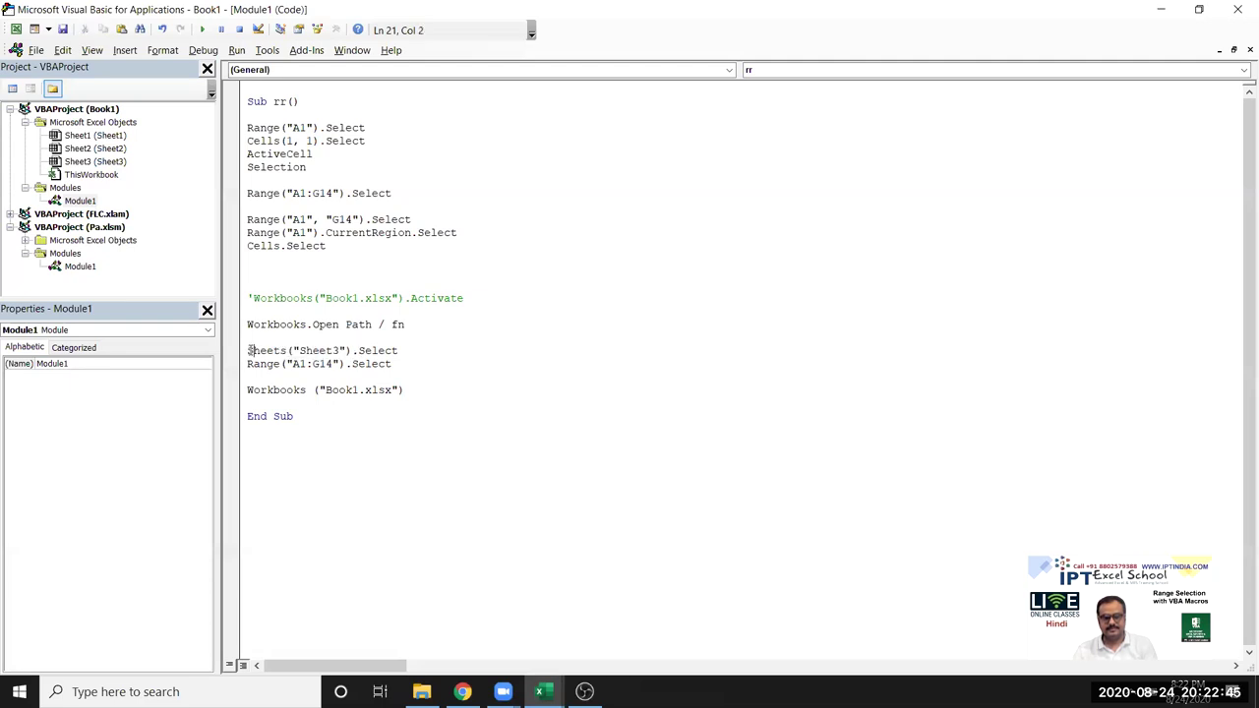
pyautogui.moveTo(247, 352); pyautogui.dragTo(354, 350)
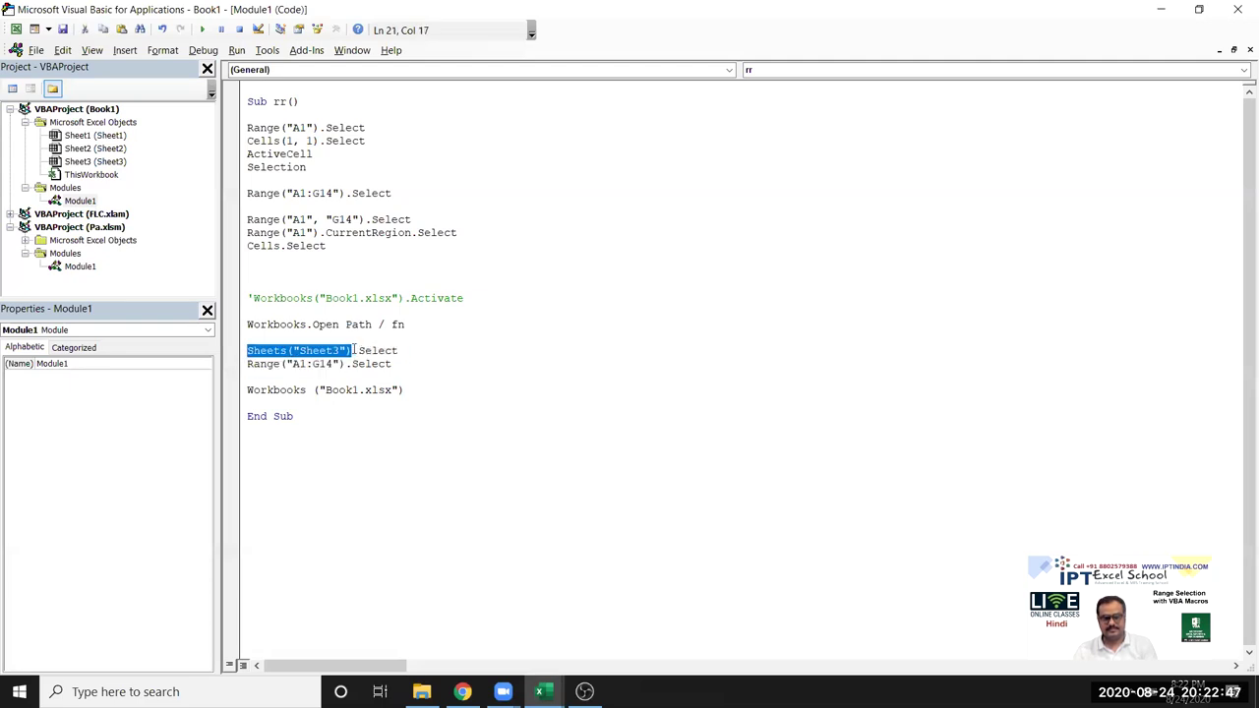
pyautogui.click(430, 388)
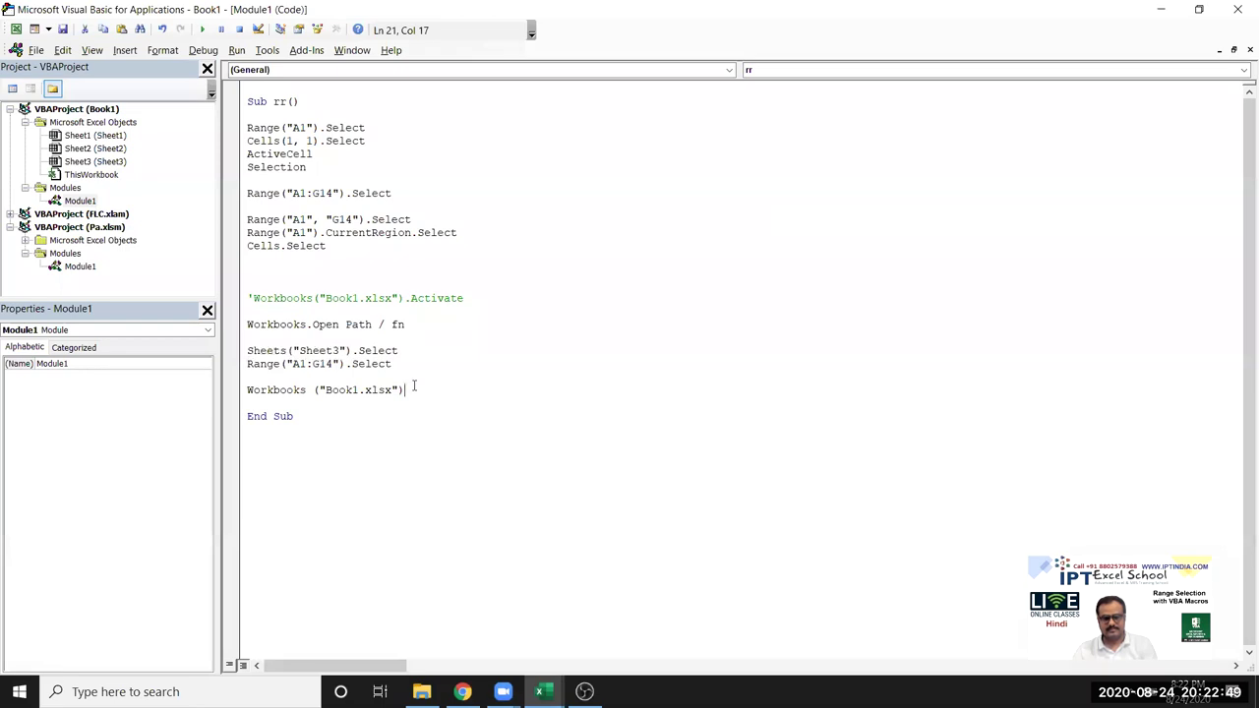
pyautogui.write('.')
pyautogui.write('Sheets("Sheet3")')
pyautogui.click(413, 425)
pyautogui.moveTo(392, 364); pyautogui.dragTo(236, 368)
pyautogui.hotkey('ctrl', 'c')
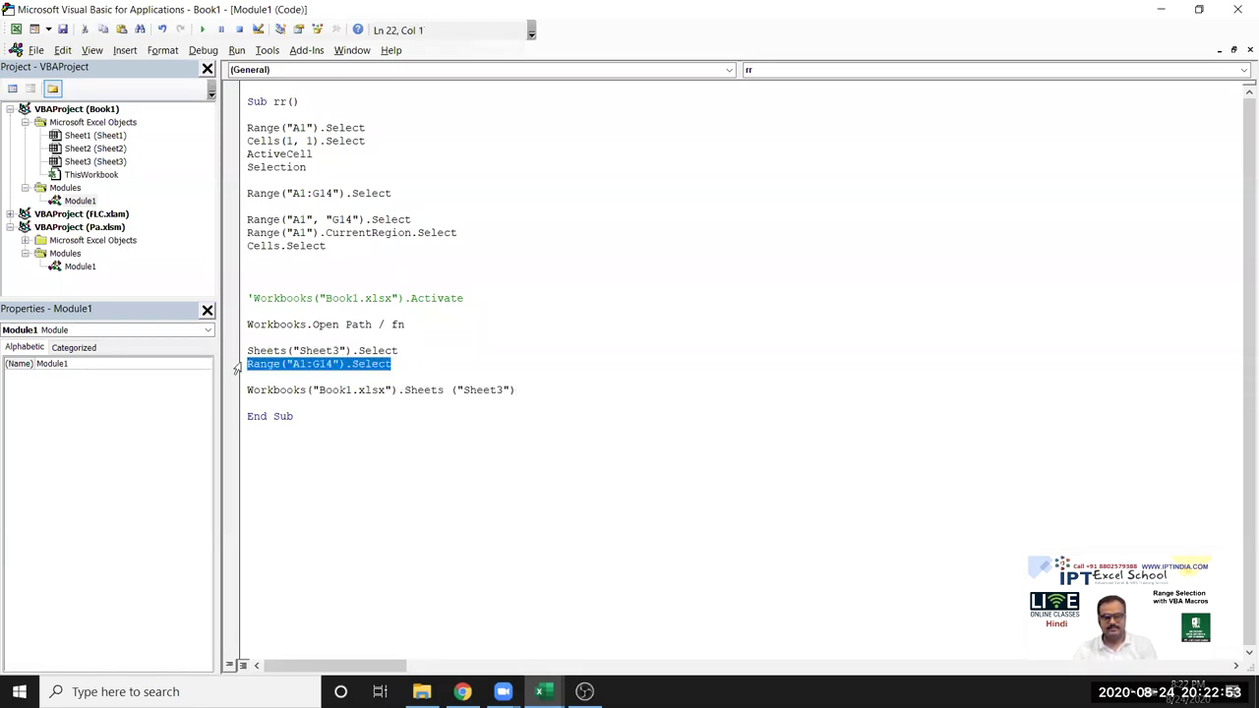
pyautogui.click(572, 388)
pyautogui.hotkey('ctrl', 'v')
pyautogui.click(563, 438)
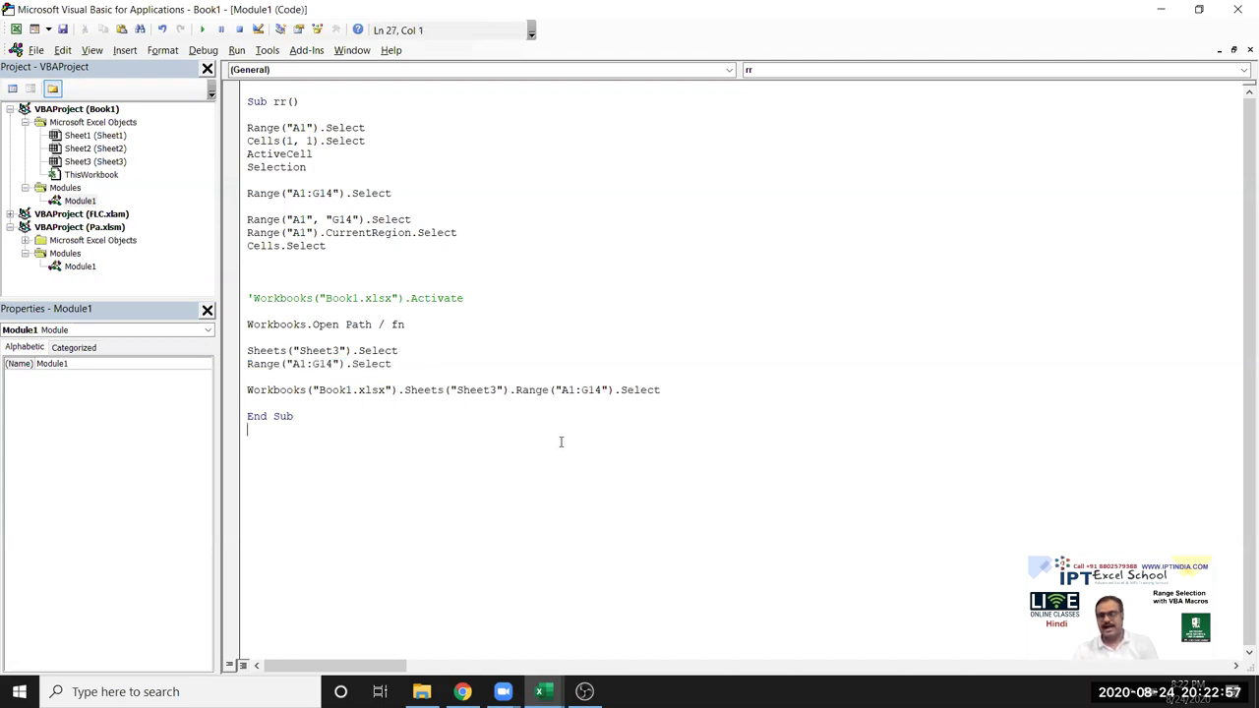
pyautogui.click(649, 389)
pyautogui.hotkey('shift', 'Home')
pyautogui.doubleClick(649, 392)
pyautogui.click(648, 390)
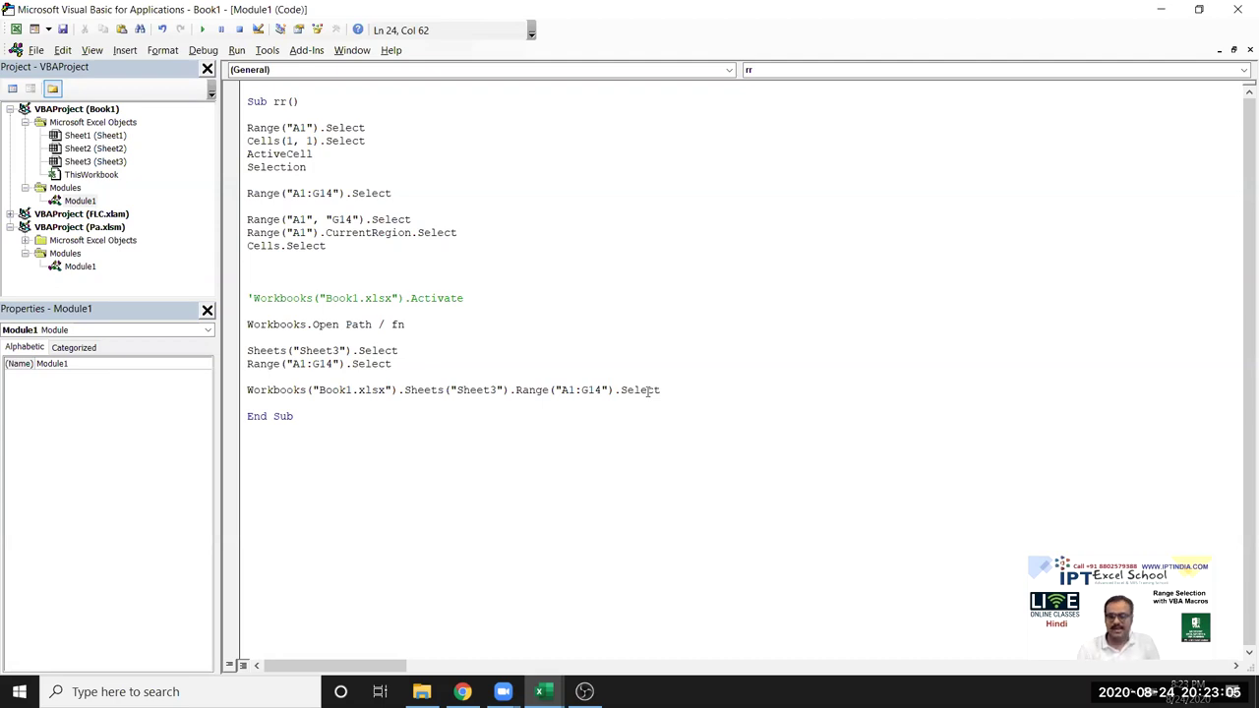
pyautogui.doubleClick(648, 391)
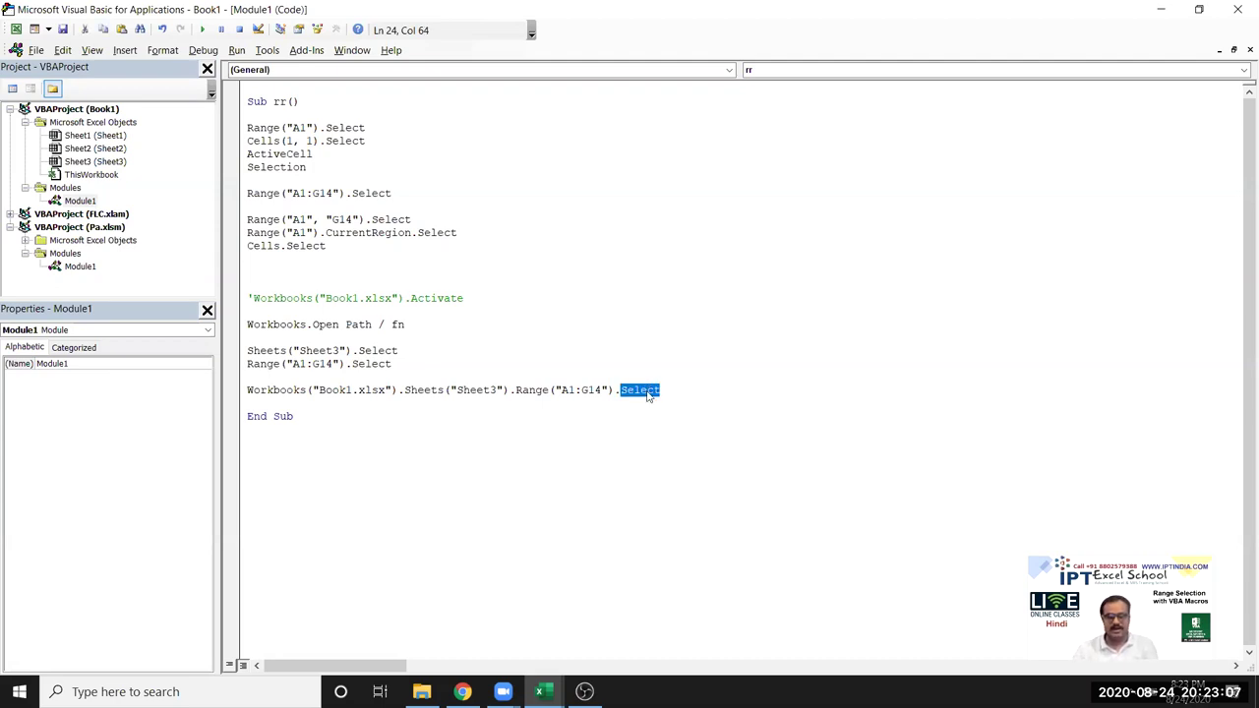
pyautogui.write('copy')
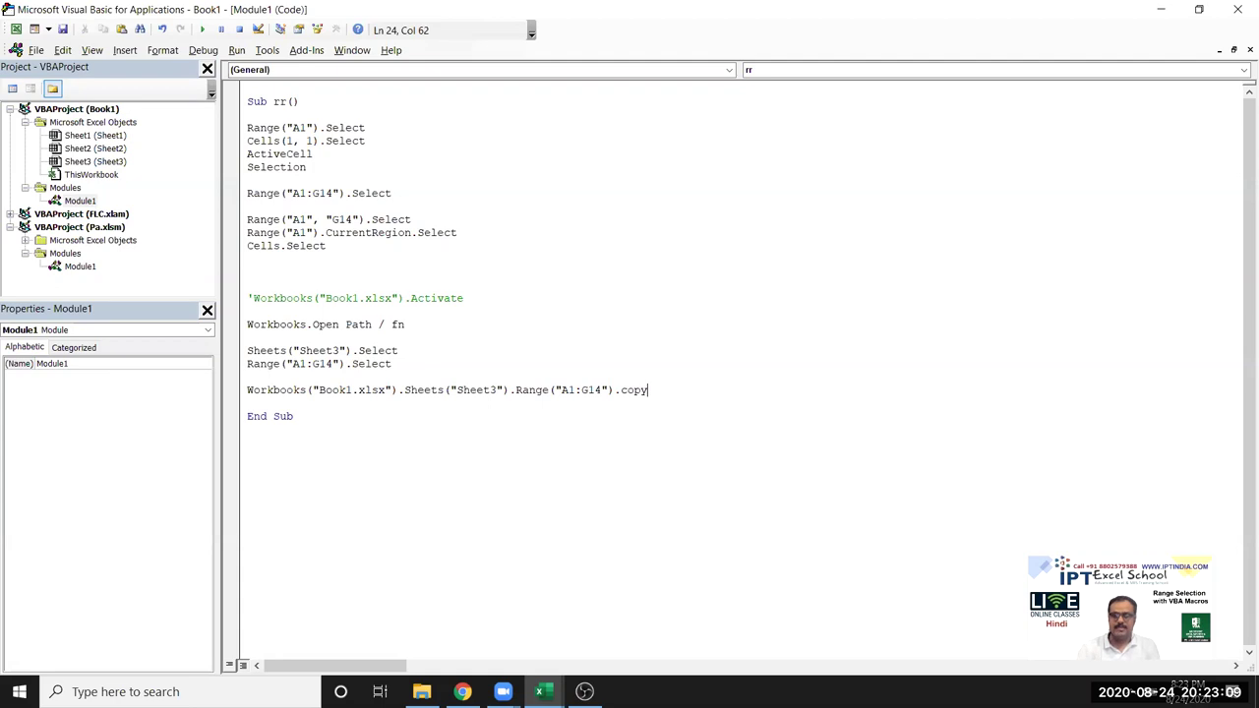
pyautogui.click(630, 484)
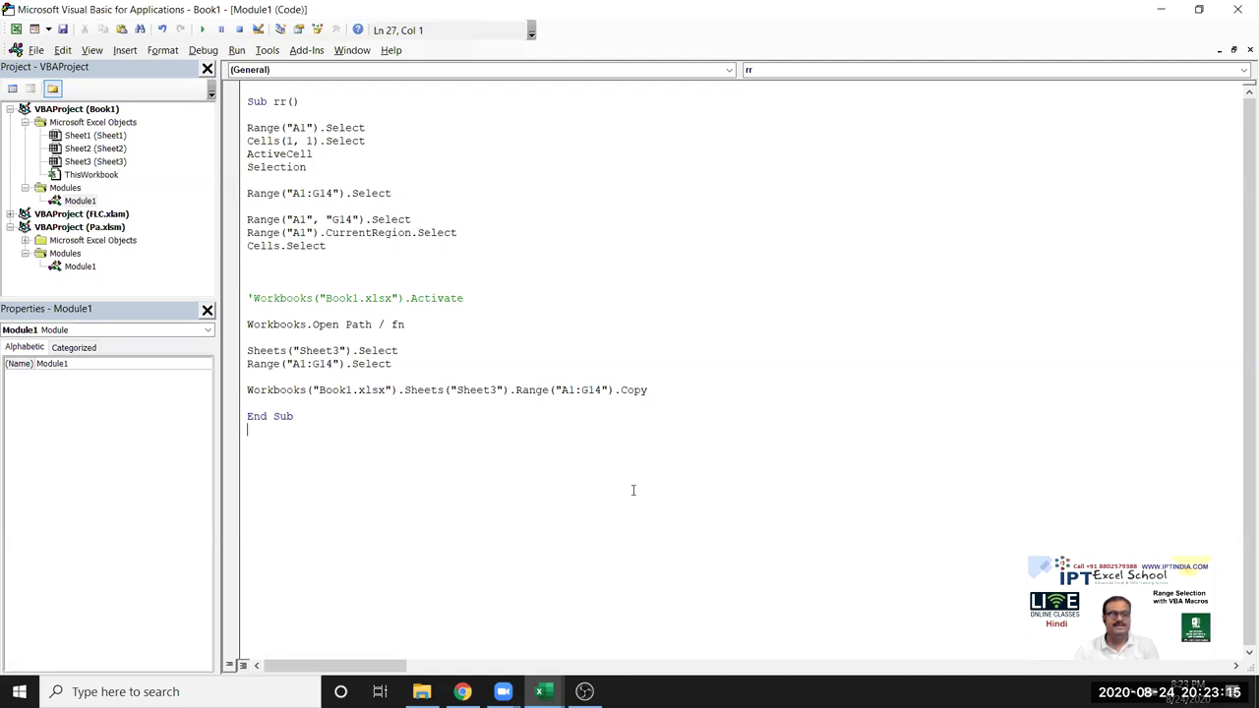
pyautogui.hotkey('ctrl', 'z')
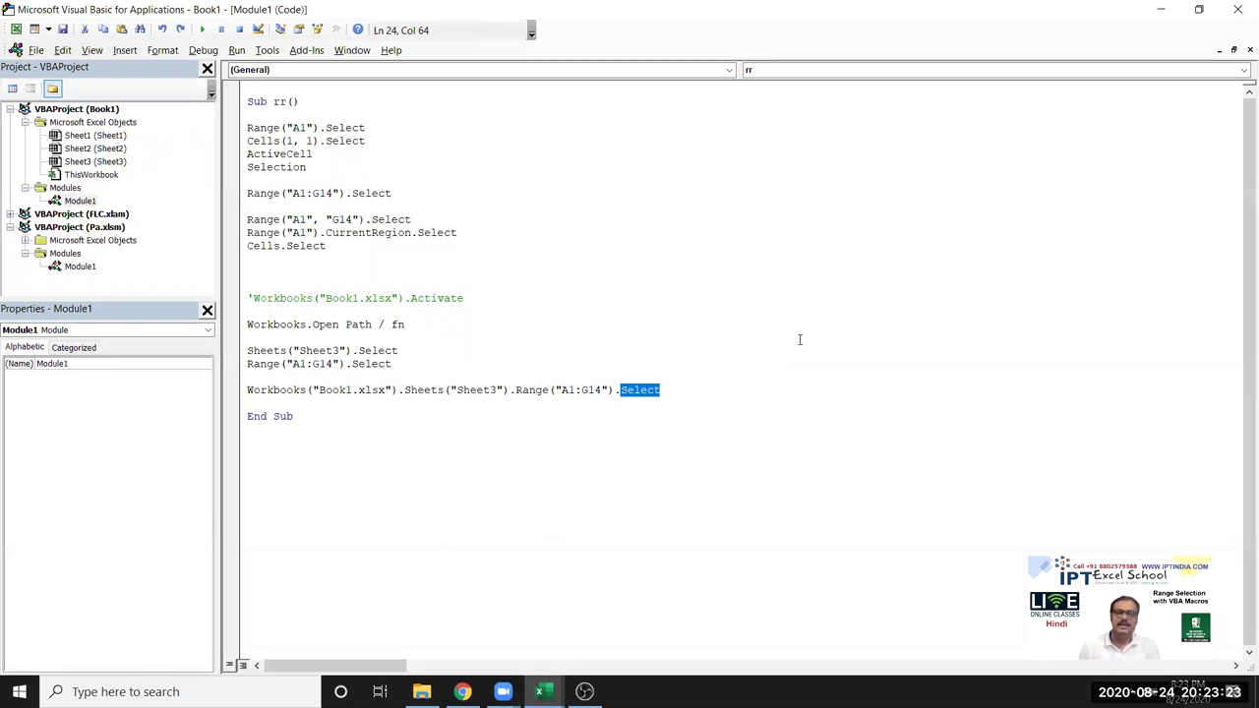
# - Review the Activate, Open and Sheets lines, then insert a blank Sheet4 in Book1 after Sheet3
pyautogui.moveTo(392, 364); pyautogui.dragTo(248, 258)
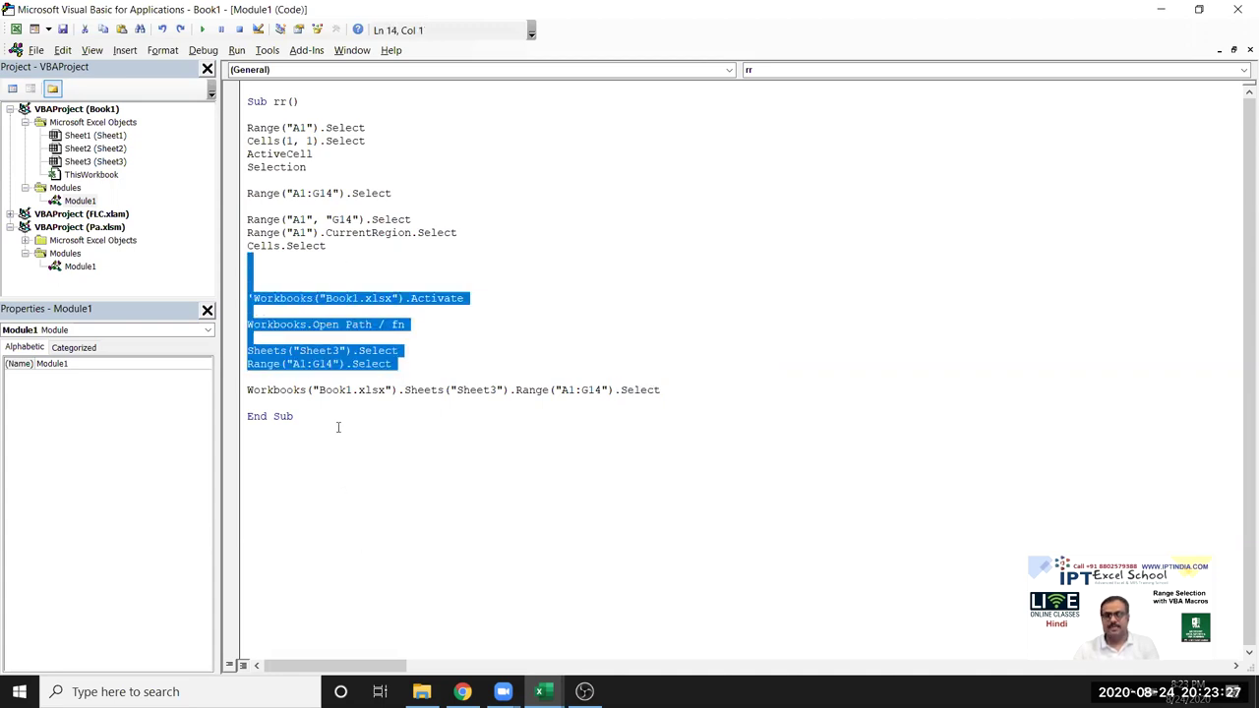
pyautogui.moveTo(413, 325)
pyautogui.mouseDown()
pyautogui.moveTo(252, 324)
pyautogui.moveTo(236, 340)
pyautogui.mouseUp()
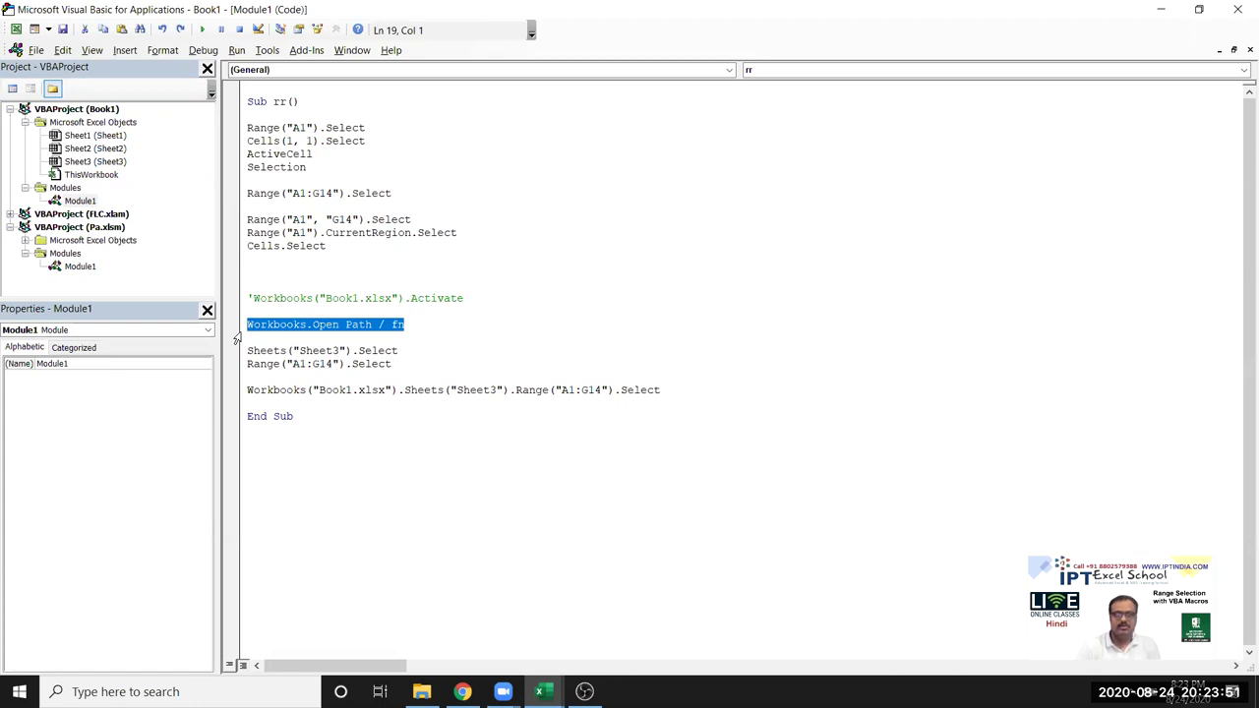
pyautogui.click(293, 445)
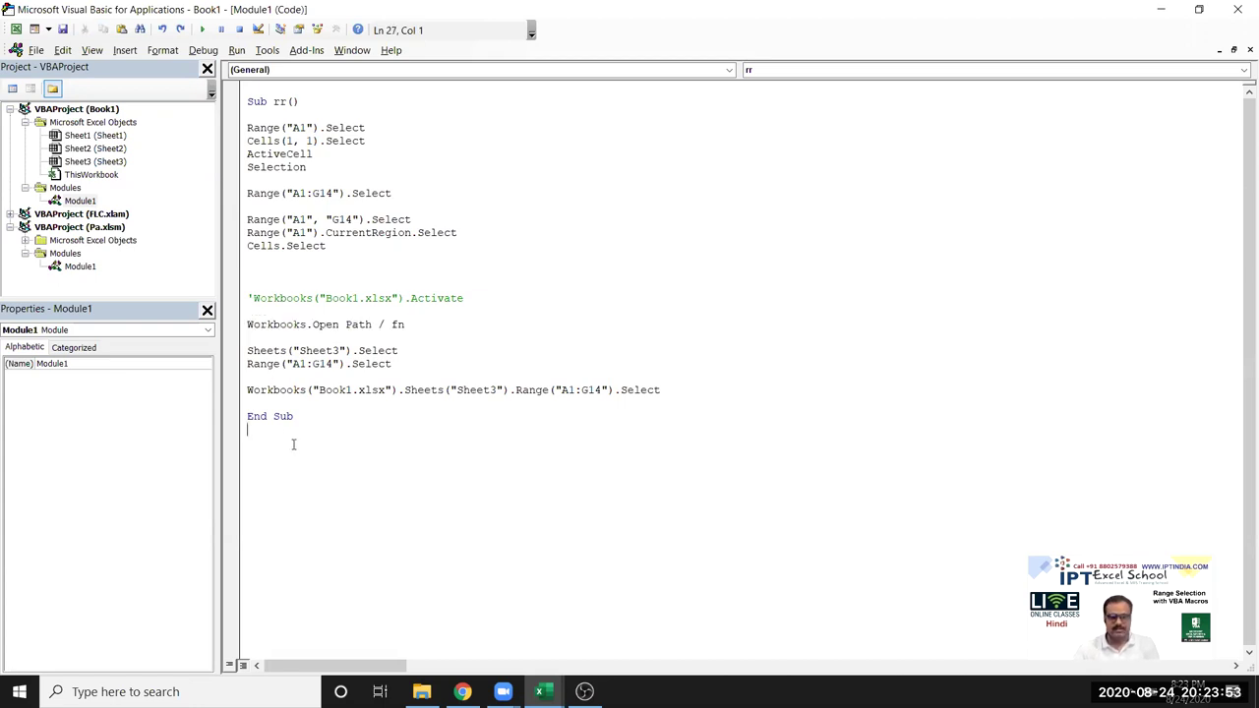
pyautogui.press('Return')
pyautogui.hotkey('alt', 'Tab')
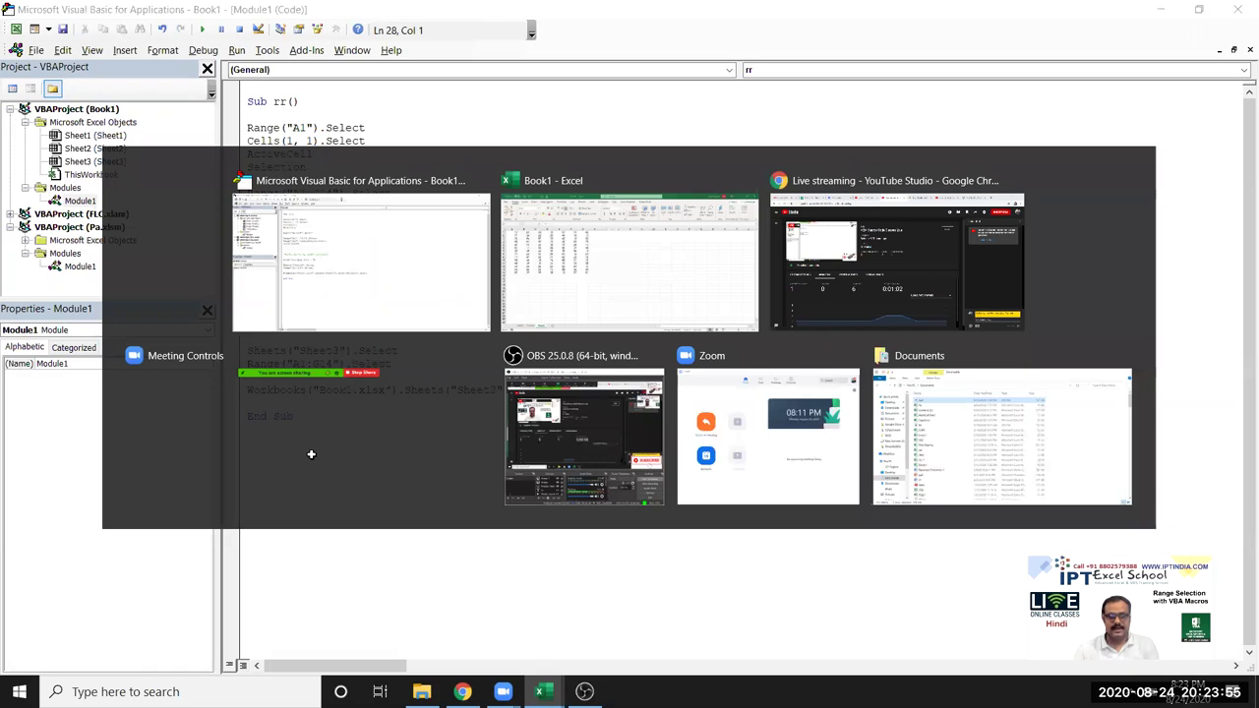
pyautogui.click(253, 646)
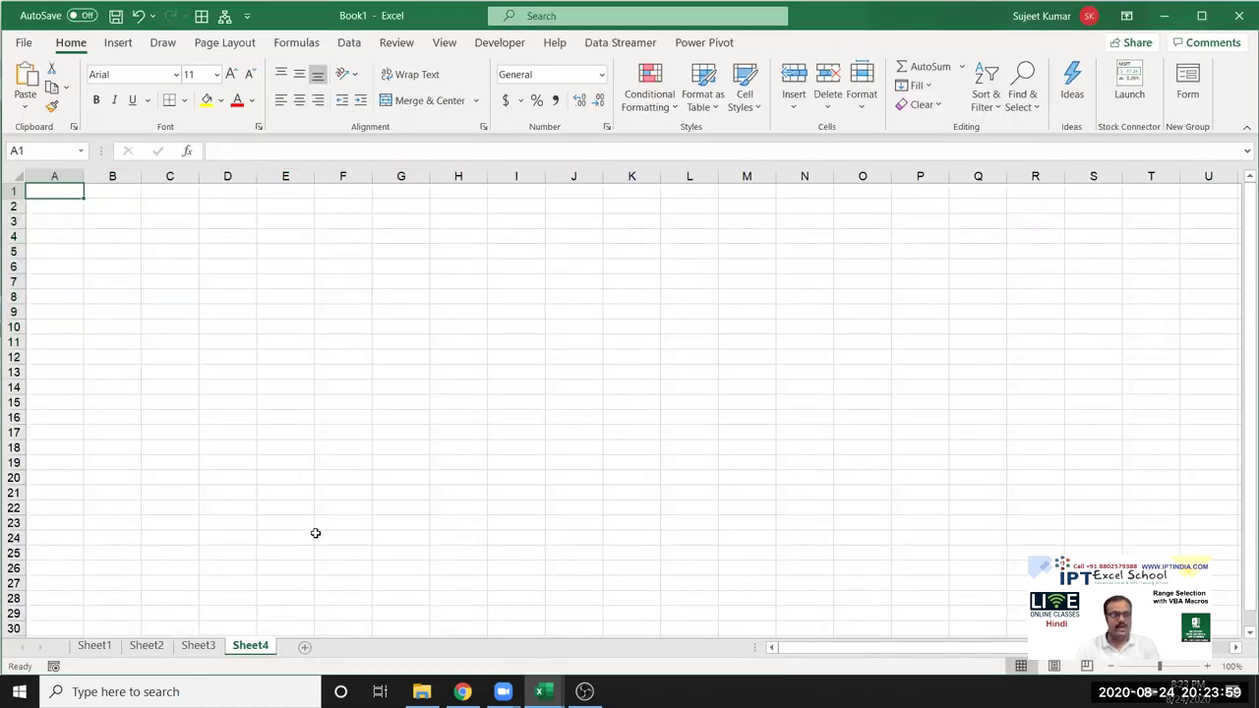
# - Start Sub rr_1 with a Range("A1").Value = "Name" line
pyautogui.hotkey('alt', 'F11')
pyautogui.write('sub rr')
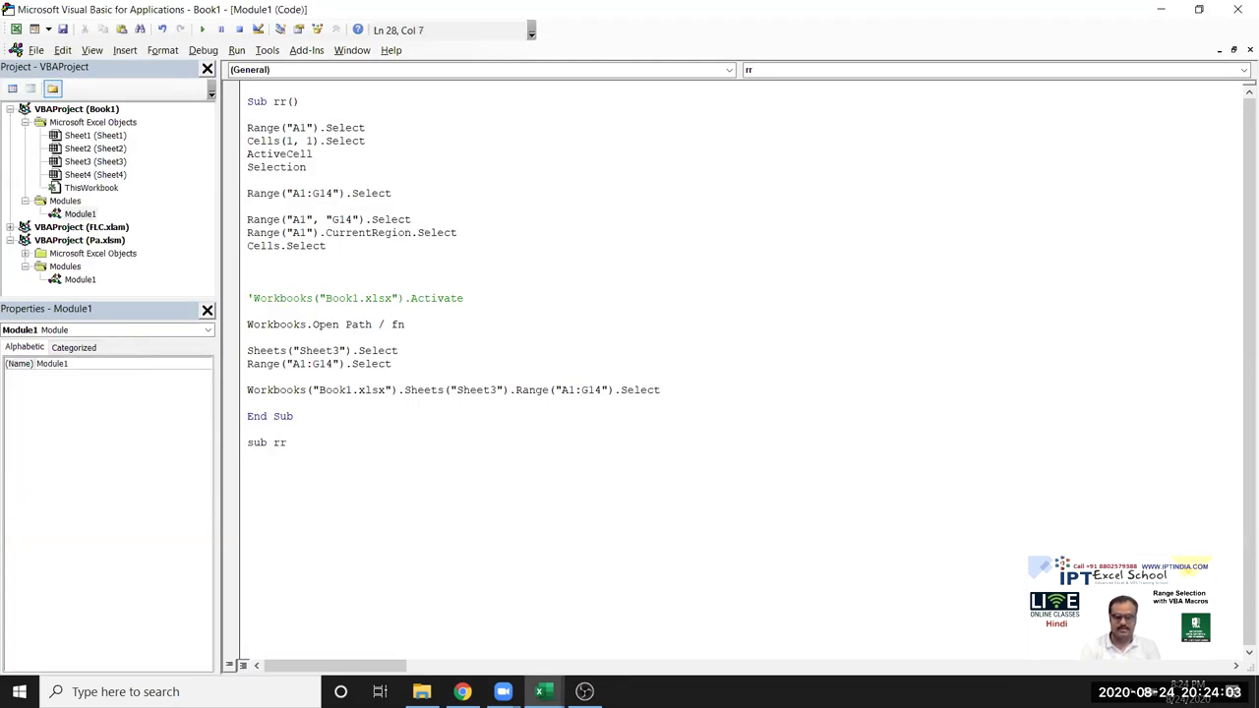
pyautogui.write('_1()')
pyautogui.press('Return')
pyautogui.press('Return')
pyautogui.press('Return')
pyautogui.press('Return')
pyautogui.press('Return')
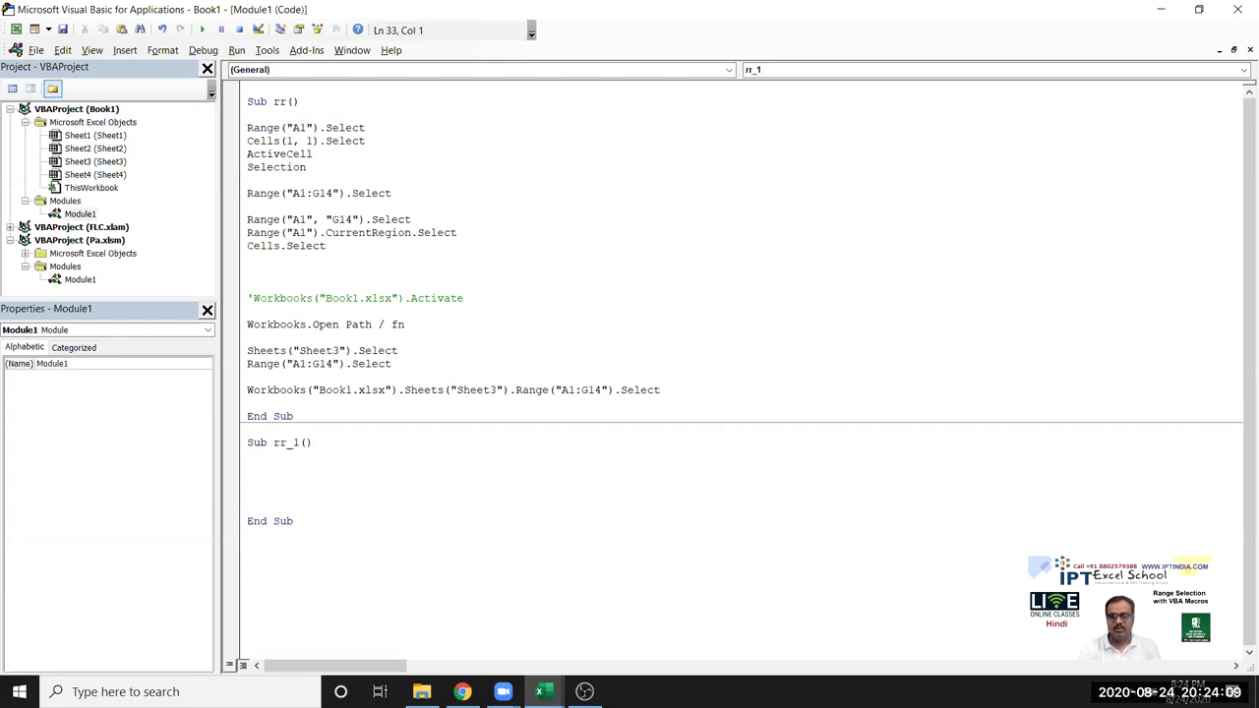
pyautogui.press('Up')
pyautogui.press('Up')
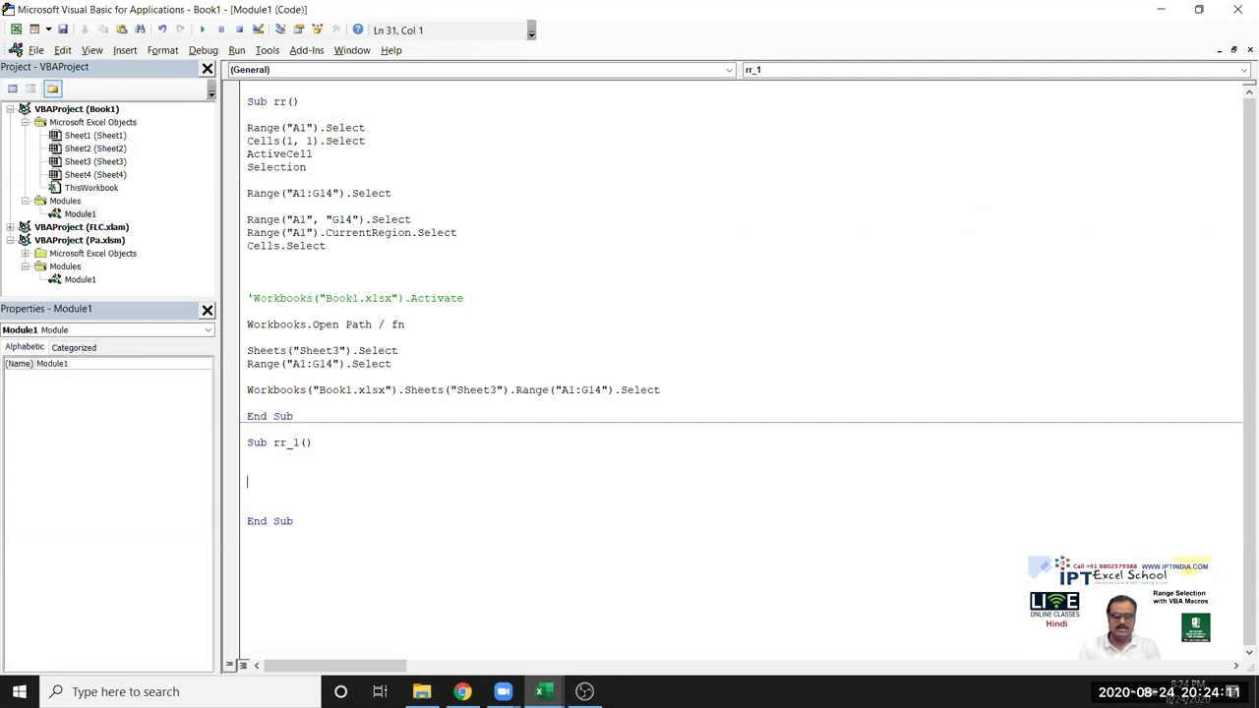
pyautogui.write('range("A1')
pyautogui.write(')')
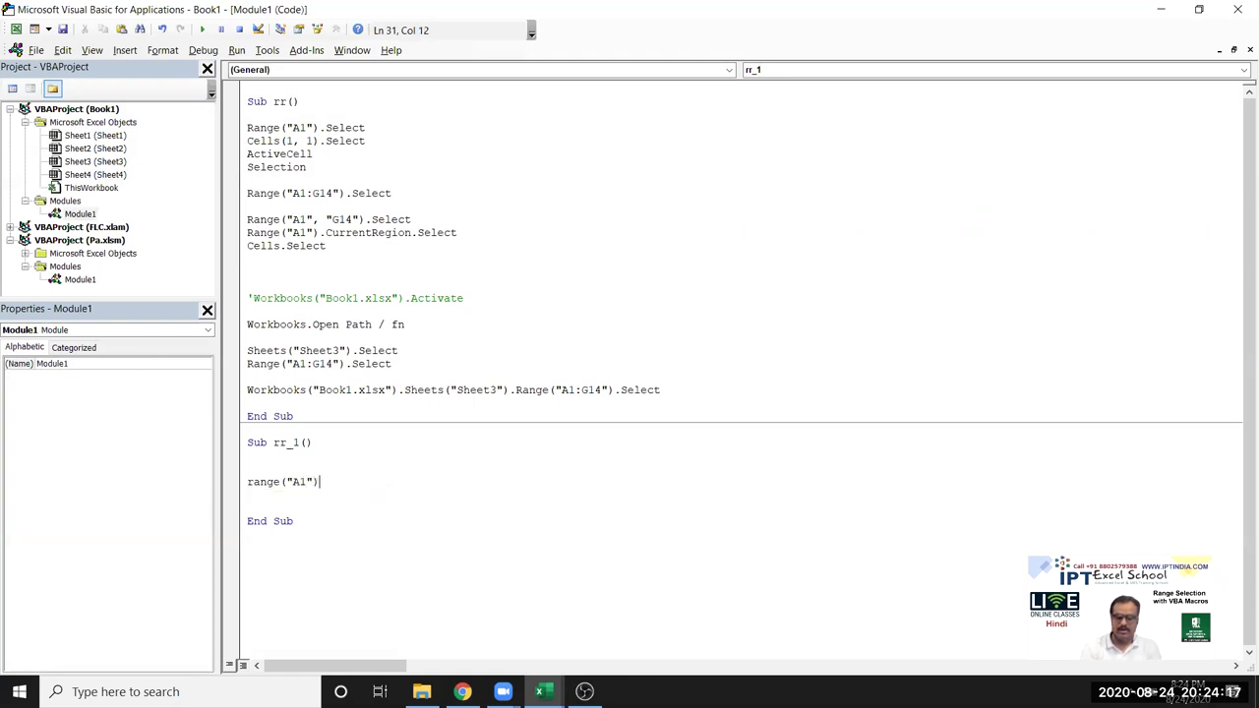
pyautogui.write('.valu')
pyautogui.press('Tab')
pyautogui.write('=')
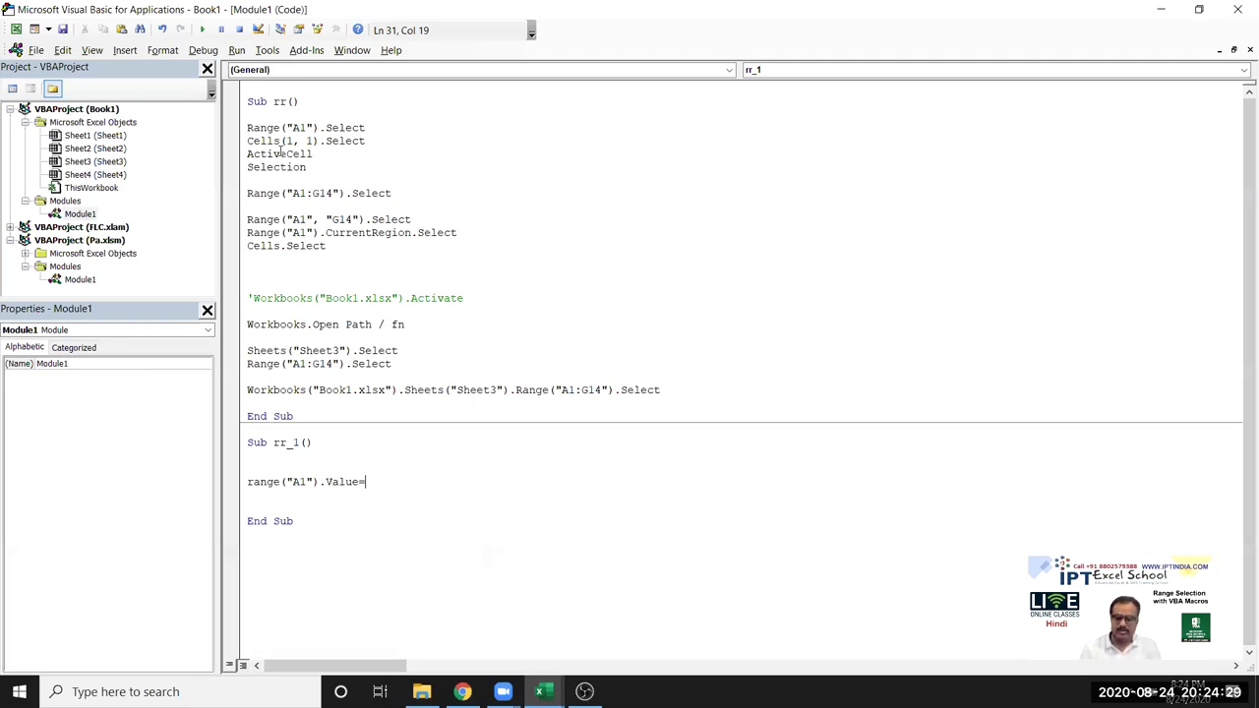
pyautogui.write('"NAme')
pyautogui.write('"')
pyautogui.press('Return')
# - Add default and .Formula assignments of "Name" to Range("A1")
pyautogui.write('rang(')
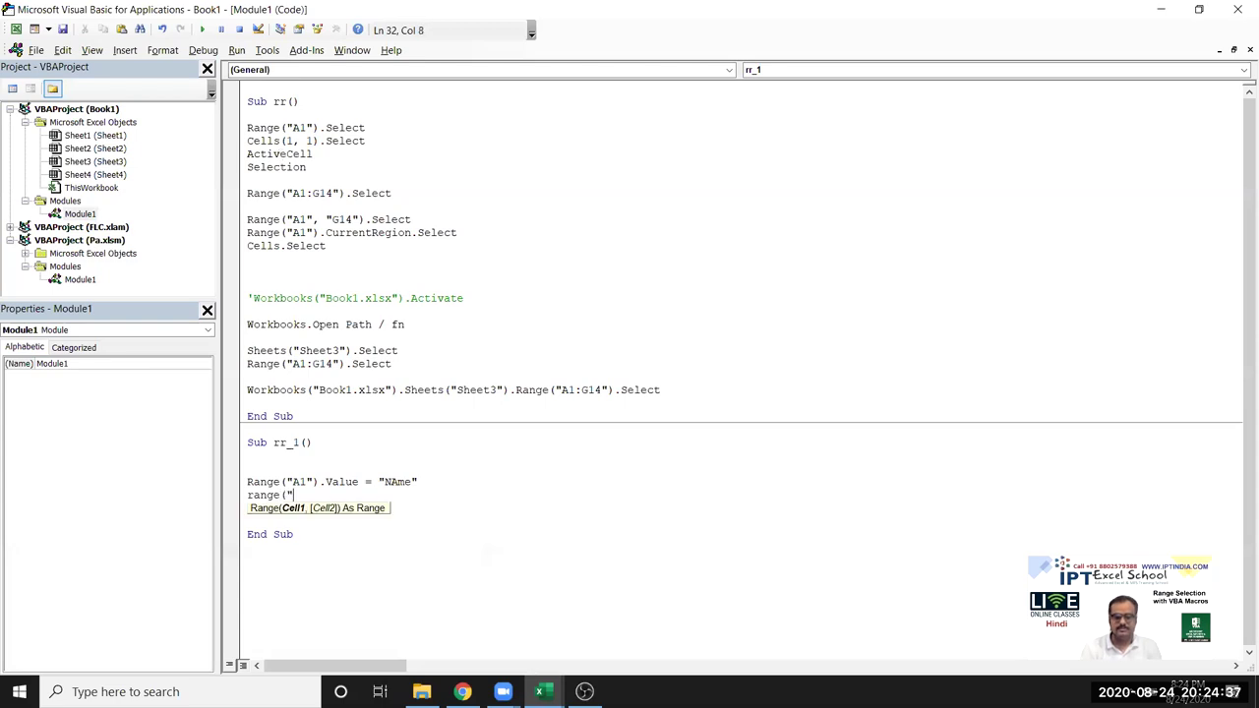
pyautogui.write('1")="')
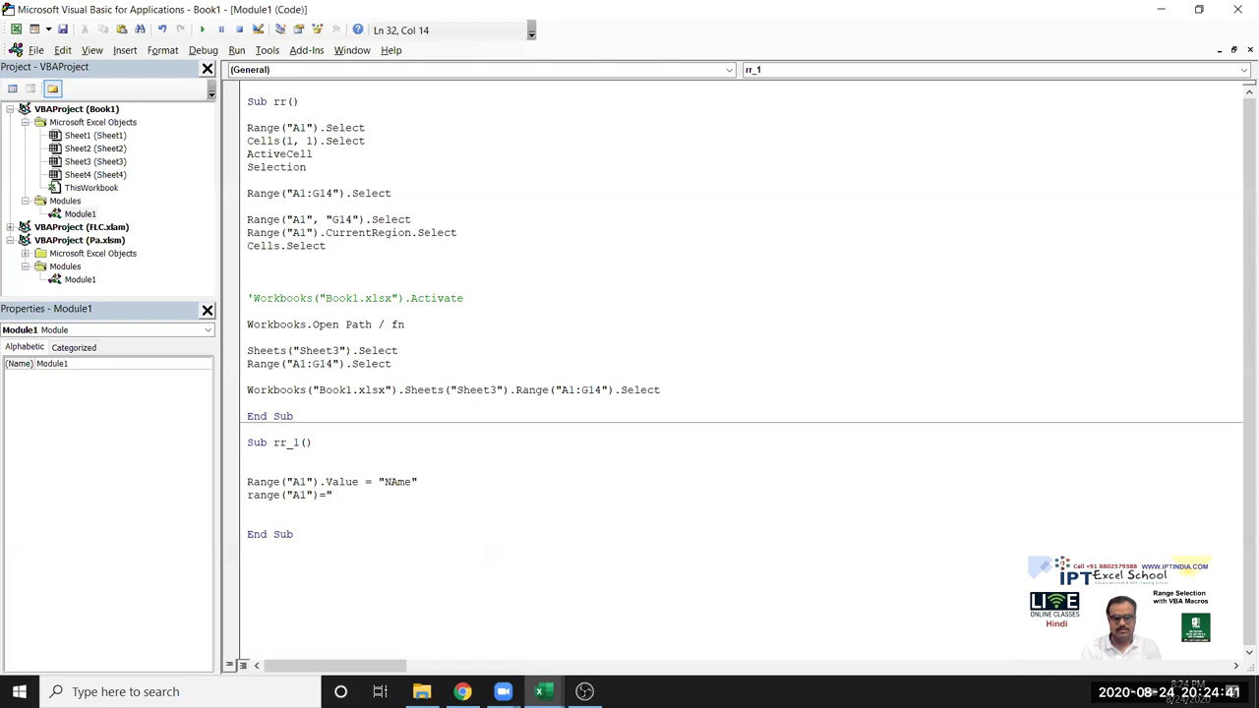
pyautogui.write('Name')
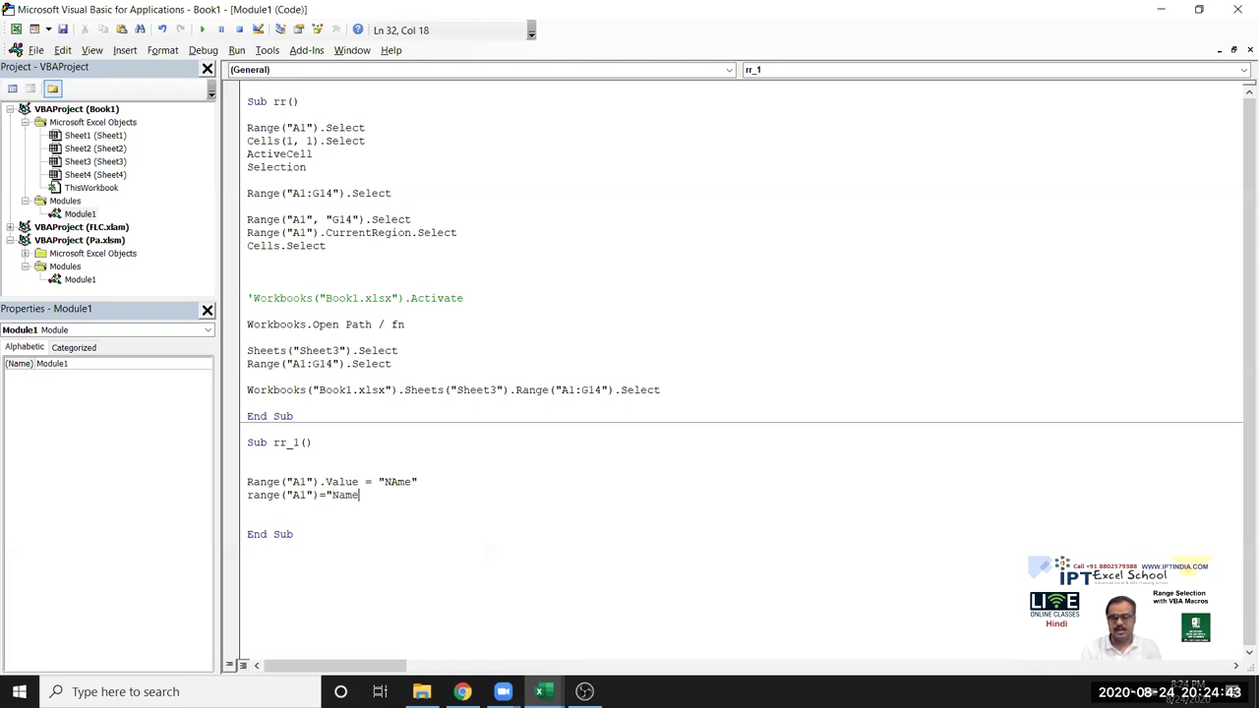
pyautogui.write('"')
pyautogui.press('Return')
pyautogui.write('range("A1')
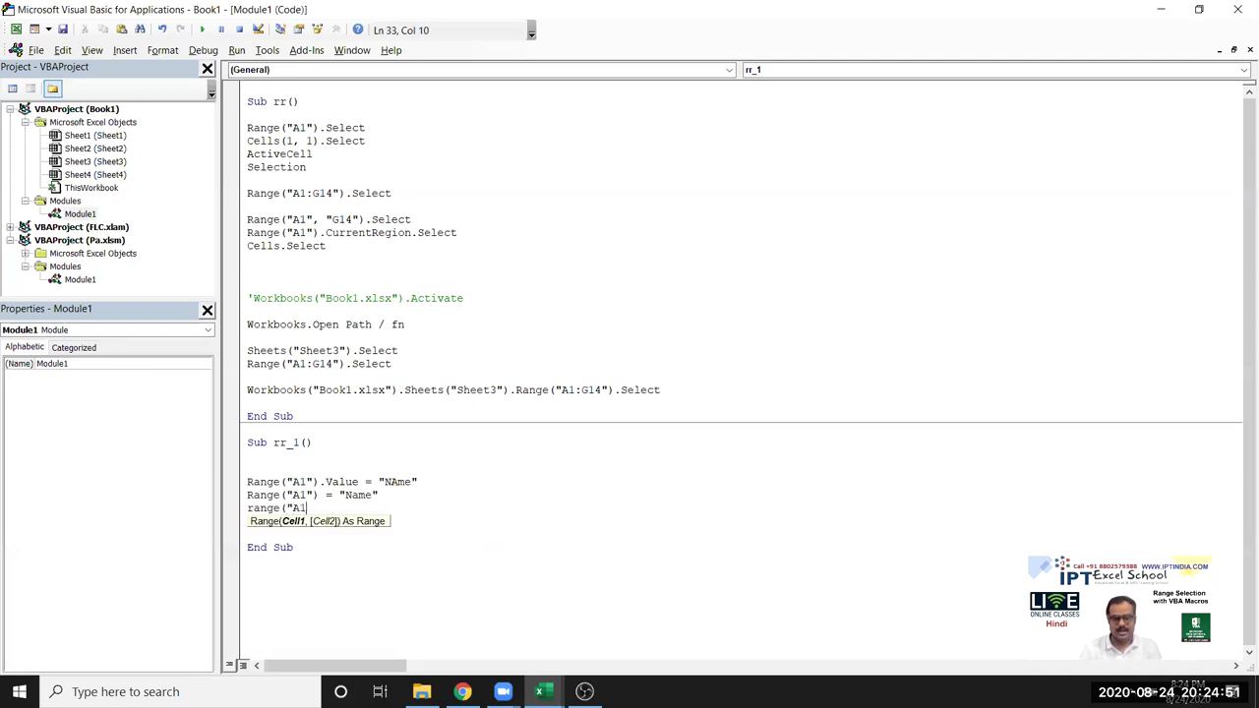
pyautogui.write('")')
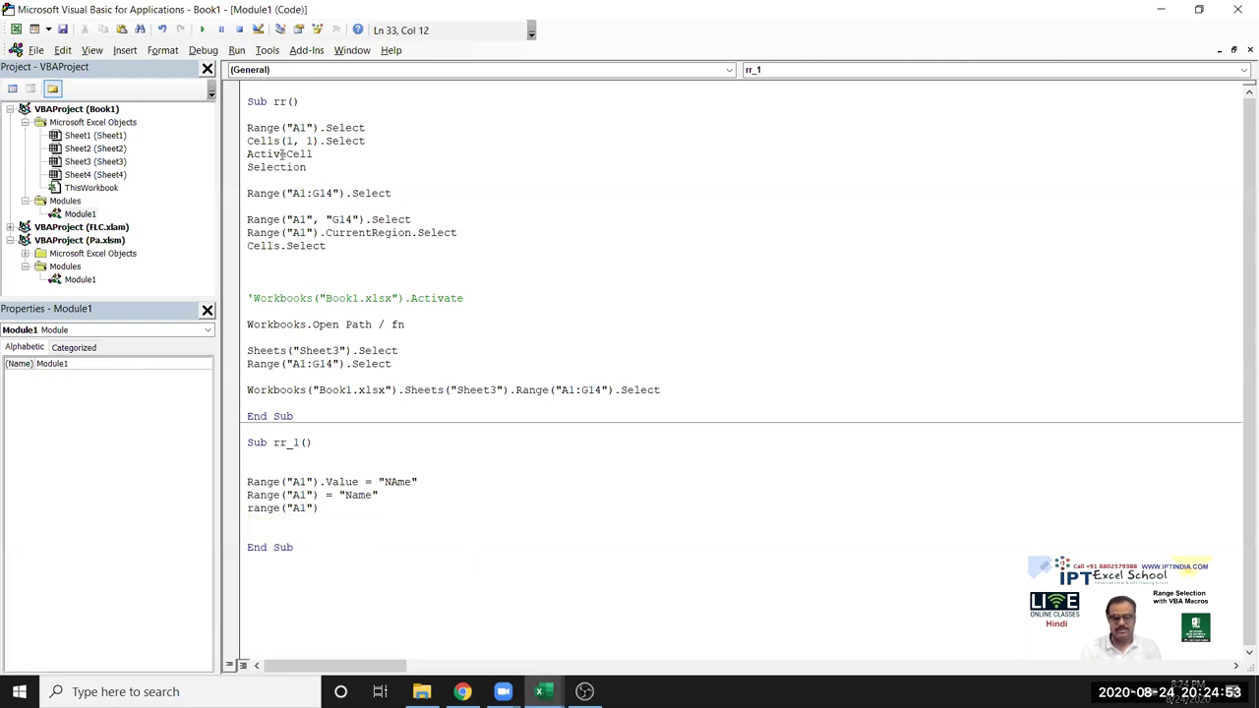
pyautogui.write('.f')
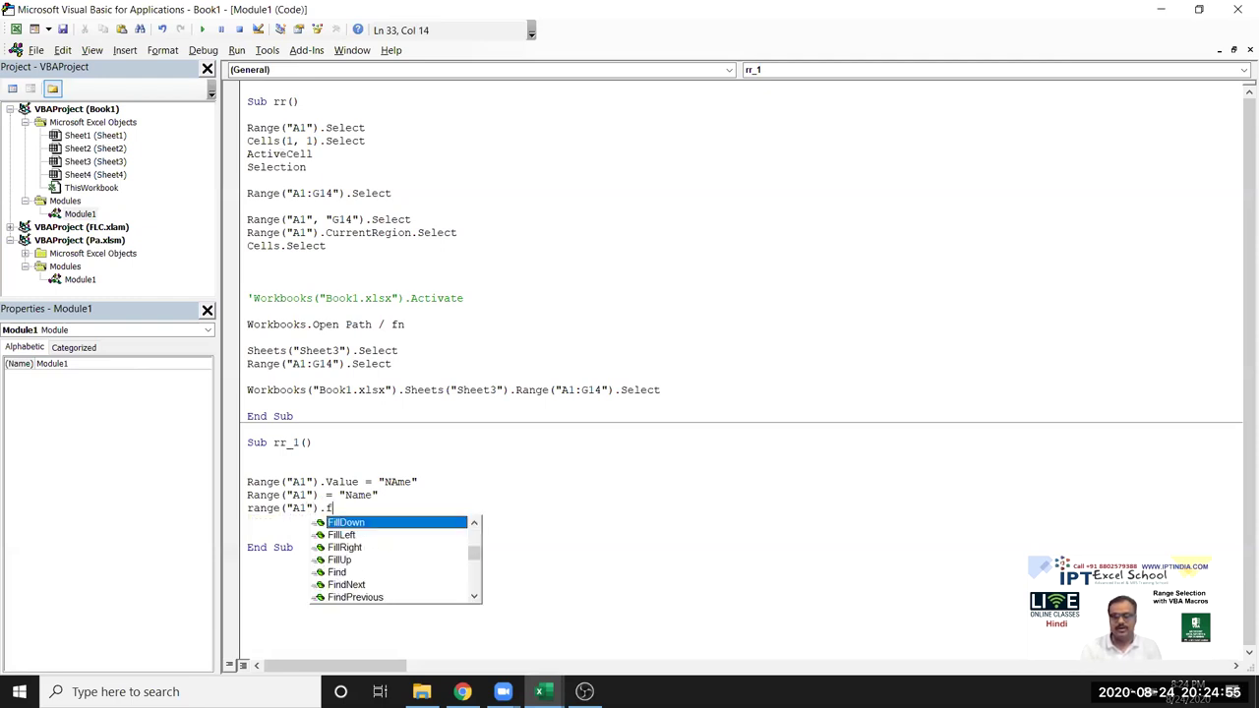
pyautogui.write('orm')
pyautogui.press('Tab')
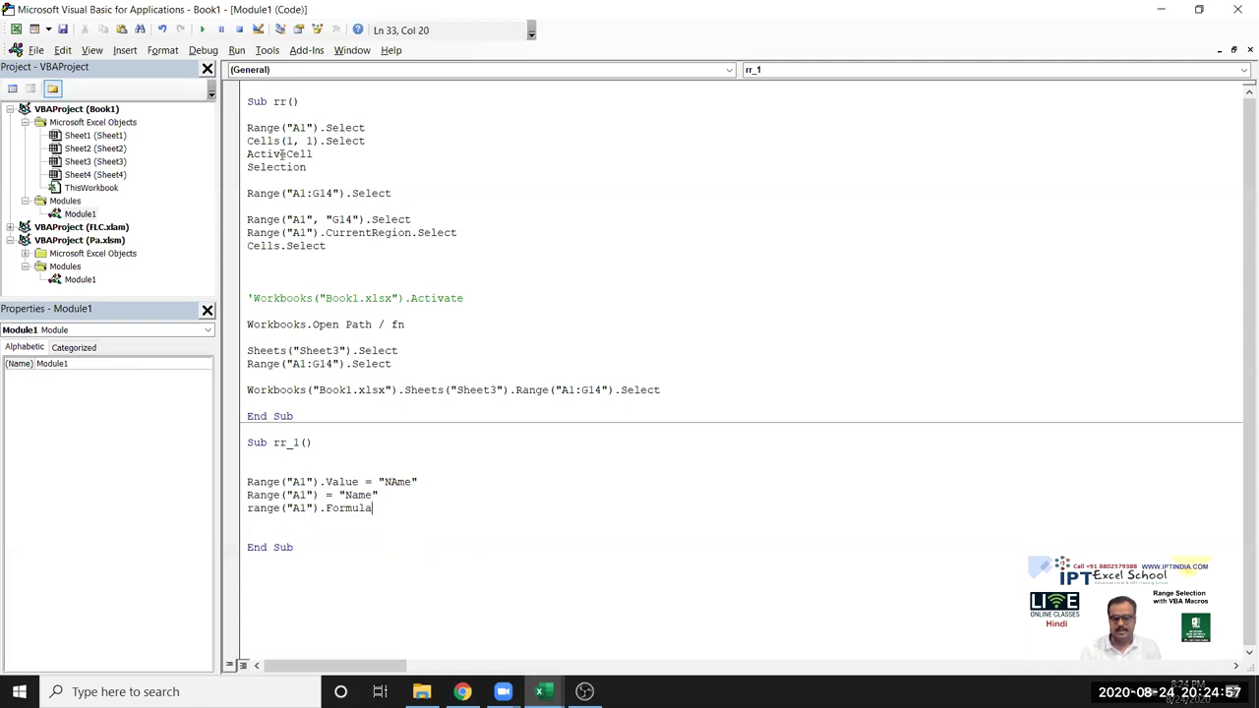
pyautogui.write('="Name')
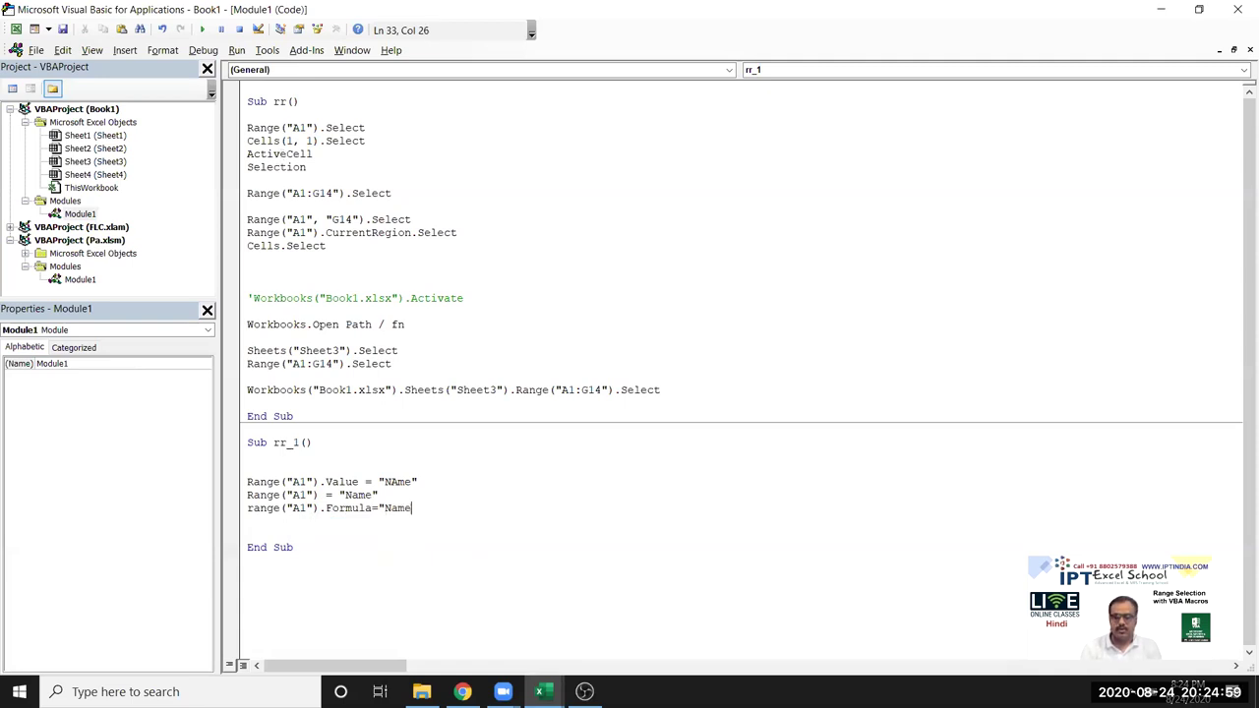
pyautogui.press('Return')
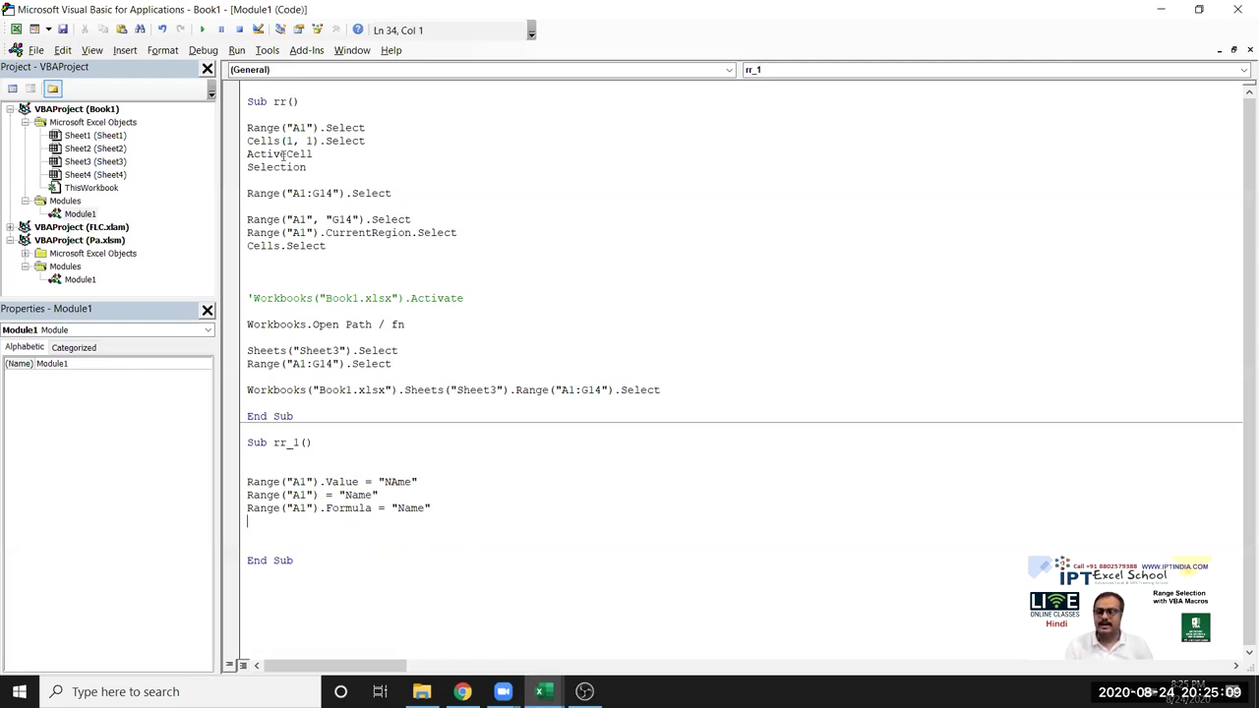
# - Duplicate the A1 Value line below the Formula line
pyautogui.press('Return')
pyautogui.hotkey('shift', 'Down')
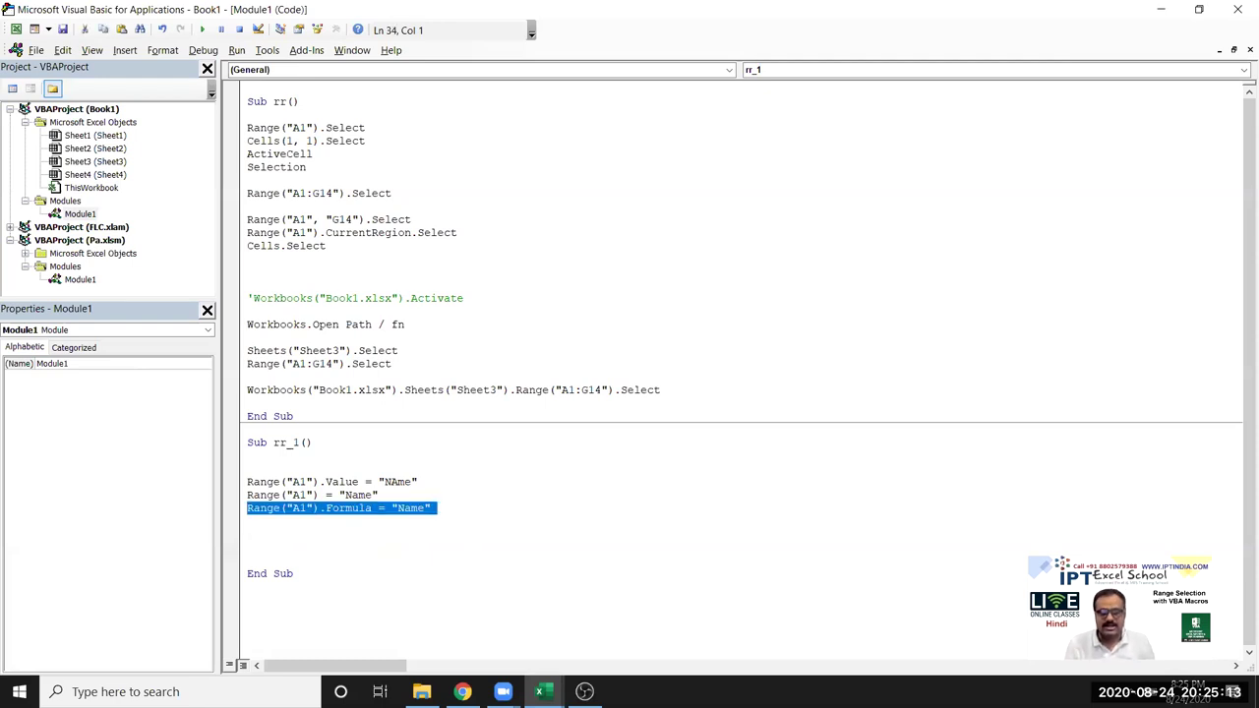
pyautogui.press('Right')
pyautogui.press('Up')
pyautogui.press('Up')
pyautogui.hotkey('shift', 'Down')
pyautogui.hotkey('ctrl', 'c')
pyautogui.press('Down')
pyautogui.press('Down')
pyautogui.press('Down')
pyautogui.hotkey('ctrl', 'v')
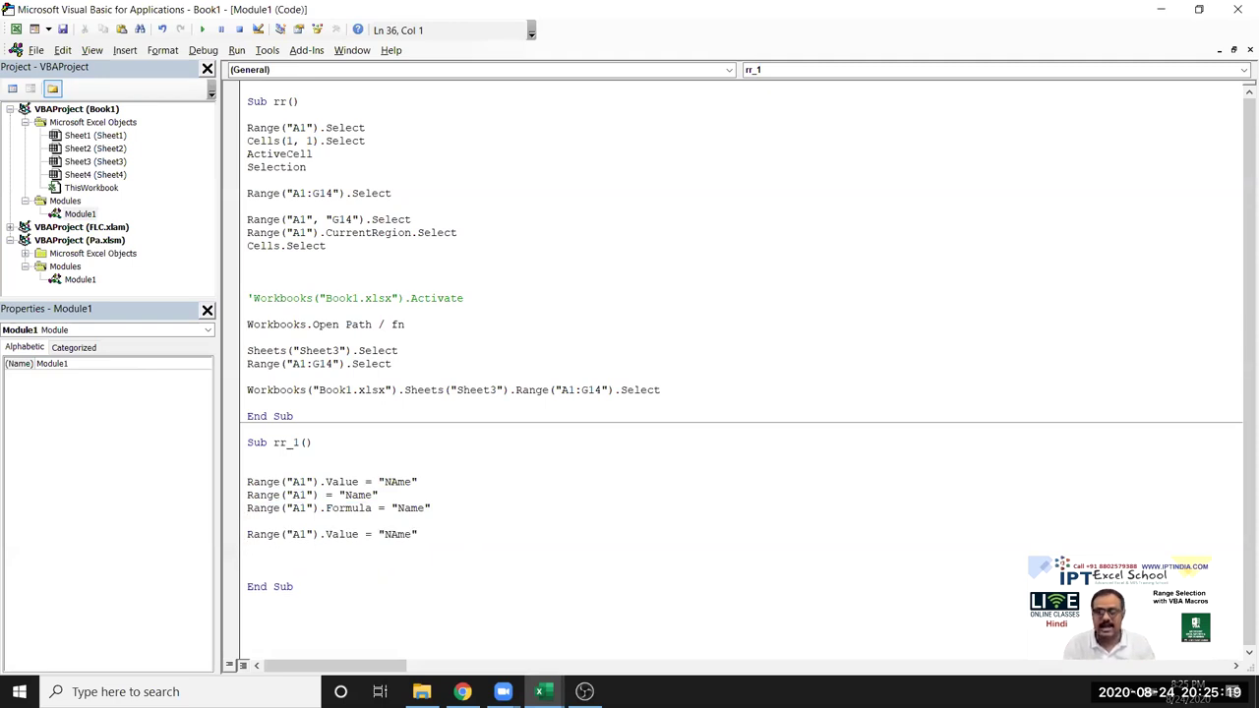
# - Replace "NAme" on the pasted line with Range("H1").Value and duplicate that line
pyautogui.doubleClick(398, 535)
pyautogui.press('Left')
pyautogui.moveTo(419, 534); pyautogui.dragTo(379, 534)
pyautogui.write('range')
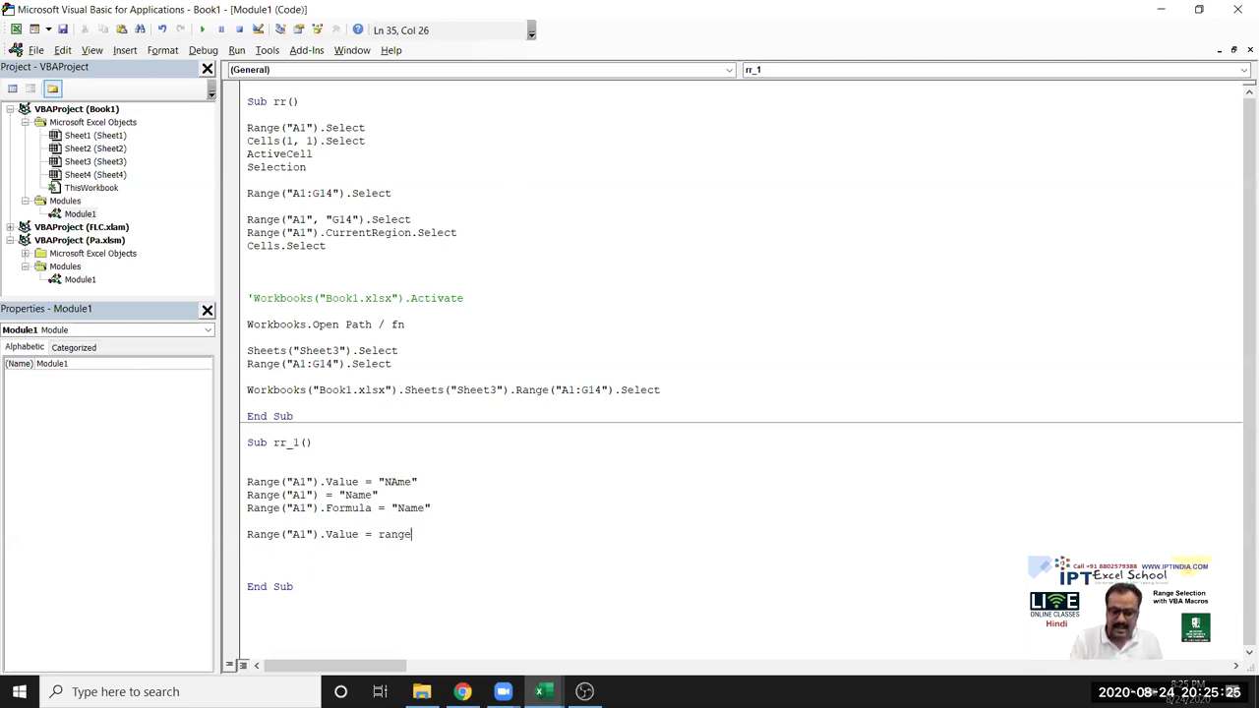
pyautogui.write('("H')
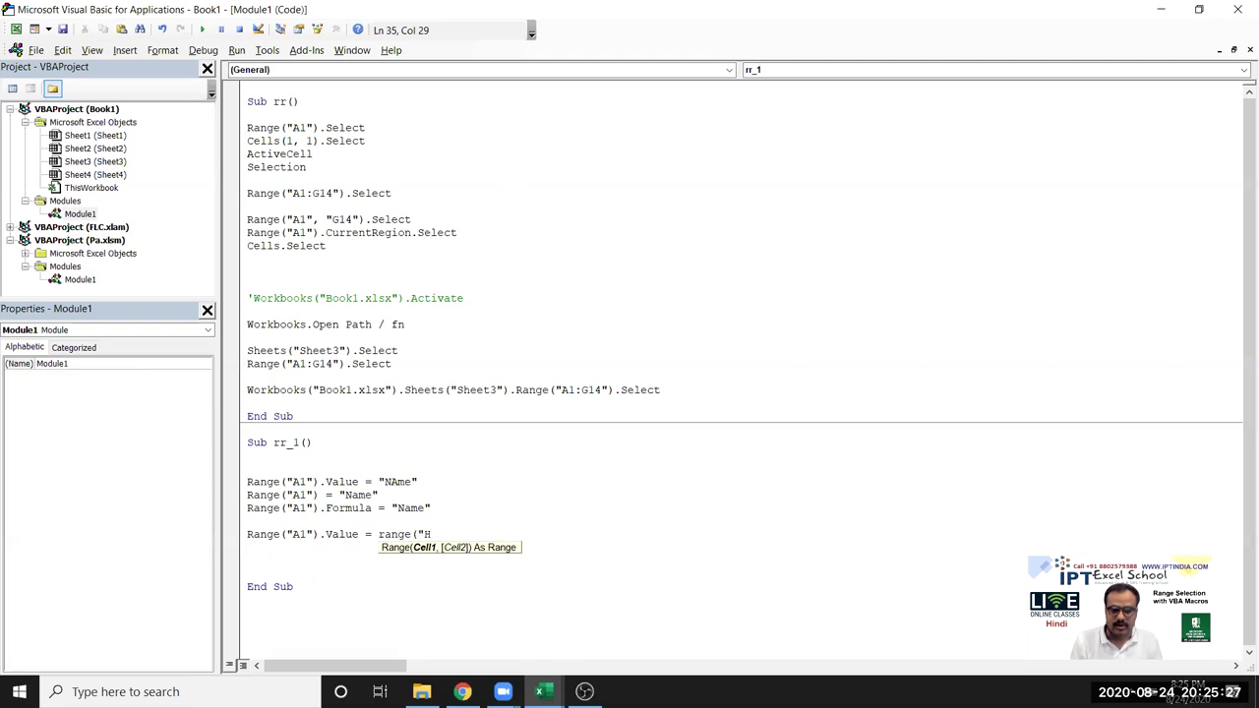
pyautogui.write('1")')
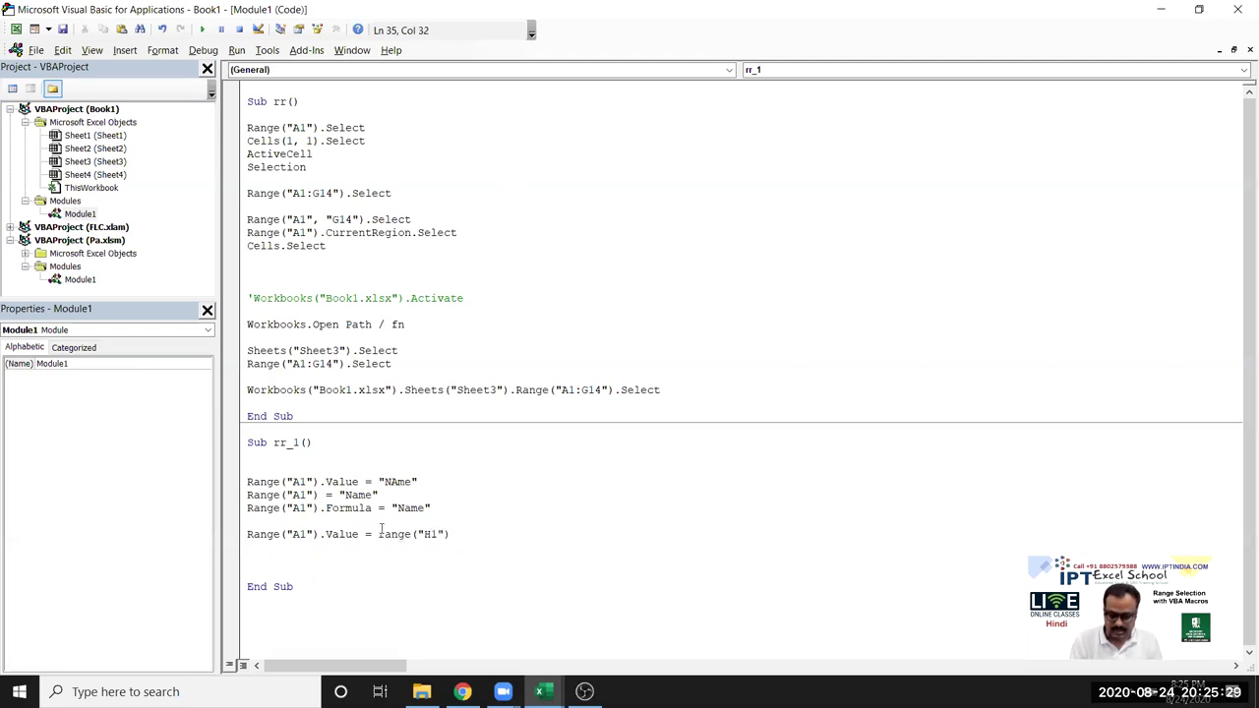
pyautogui.write('.va')
pyautogui.press('Tab')
pyautogui.press('Return')
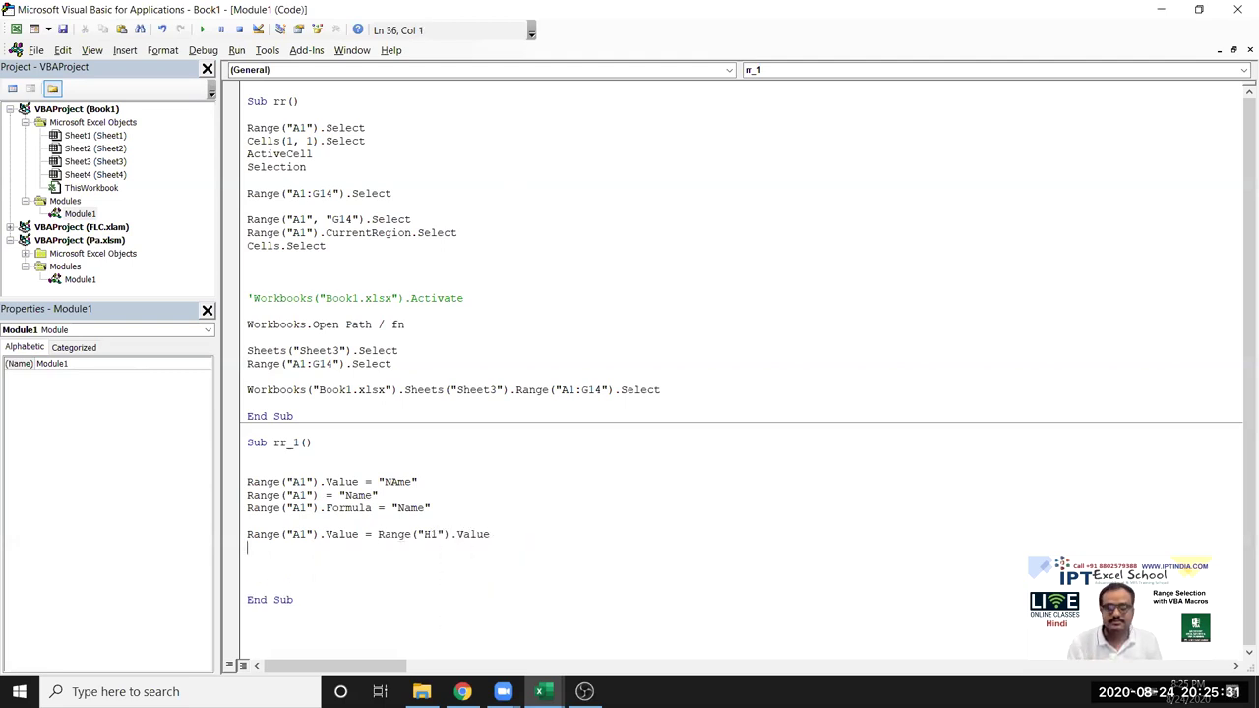
pyautogui.hotkey('shift', 'Up')
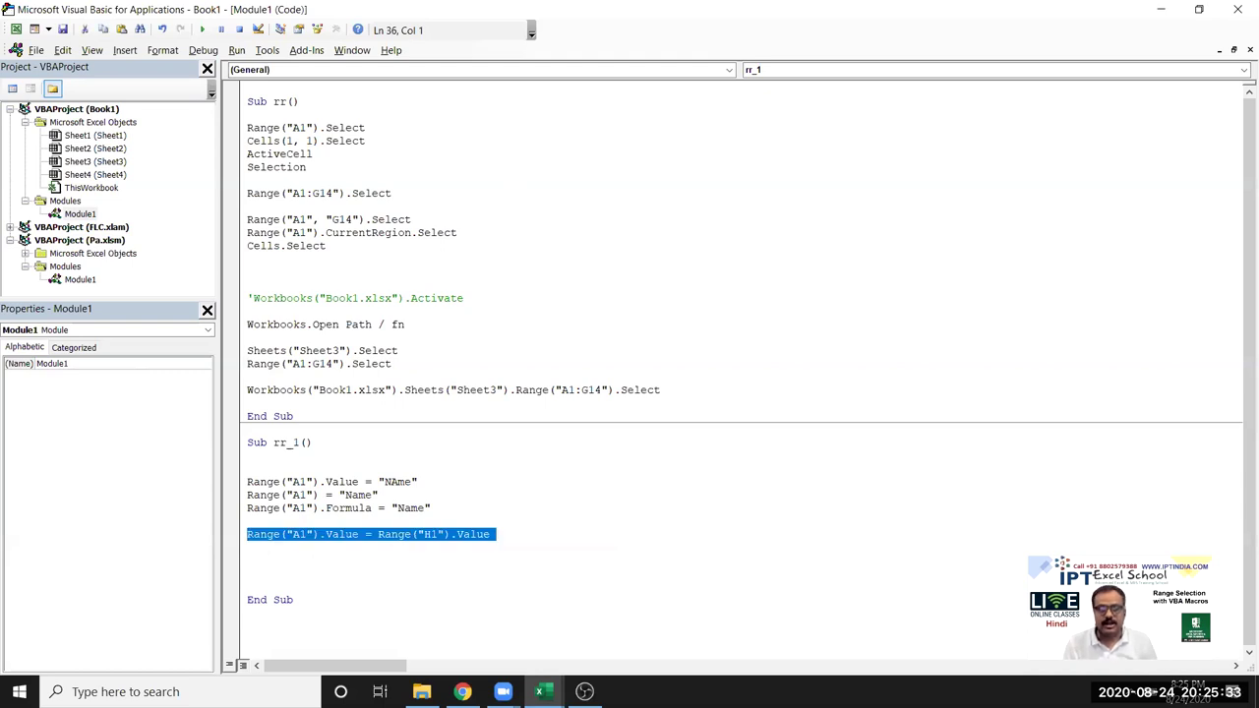
pyautogui.hotkey('ctrl', 'c')
pyautogui.hotkey('ctrl', 'v')
pyautogui.hotkey('ctrl', 'v')
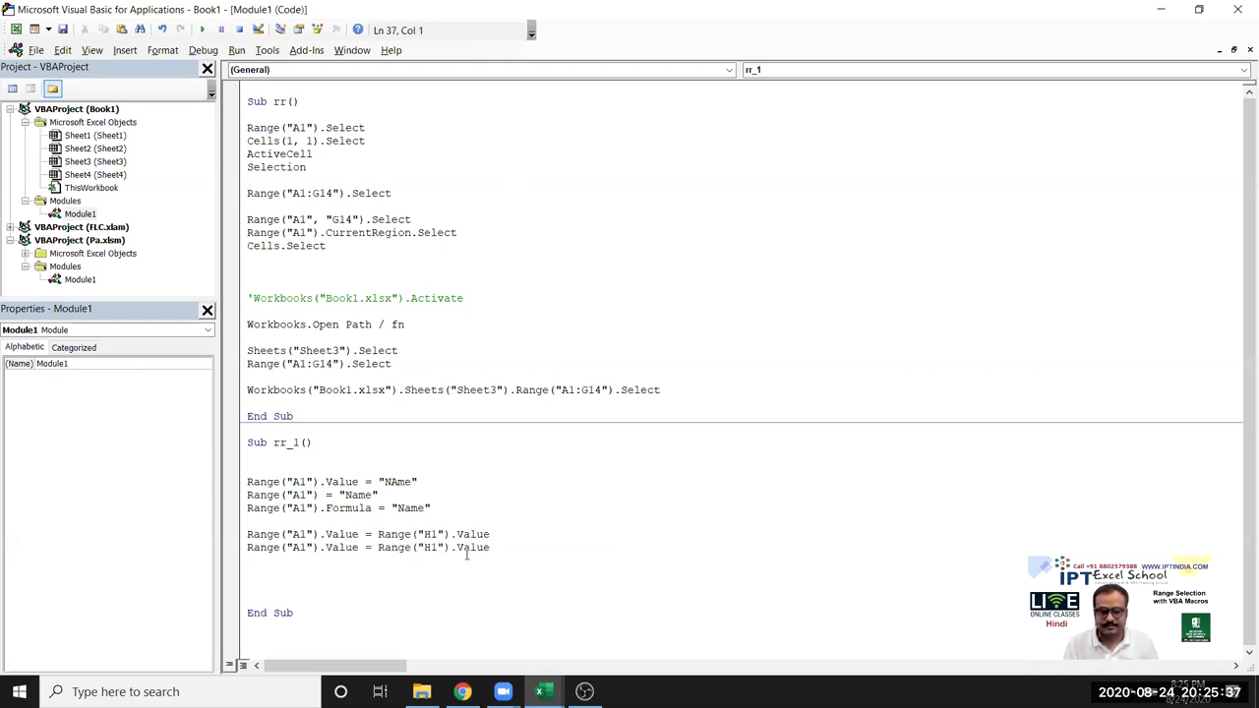
# - Change .Value to .Formula on the second H1 line
pyautogui.moveTo(459, 548); pyautogui.dragTo(495, 557)
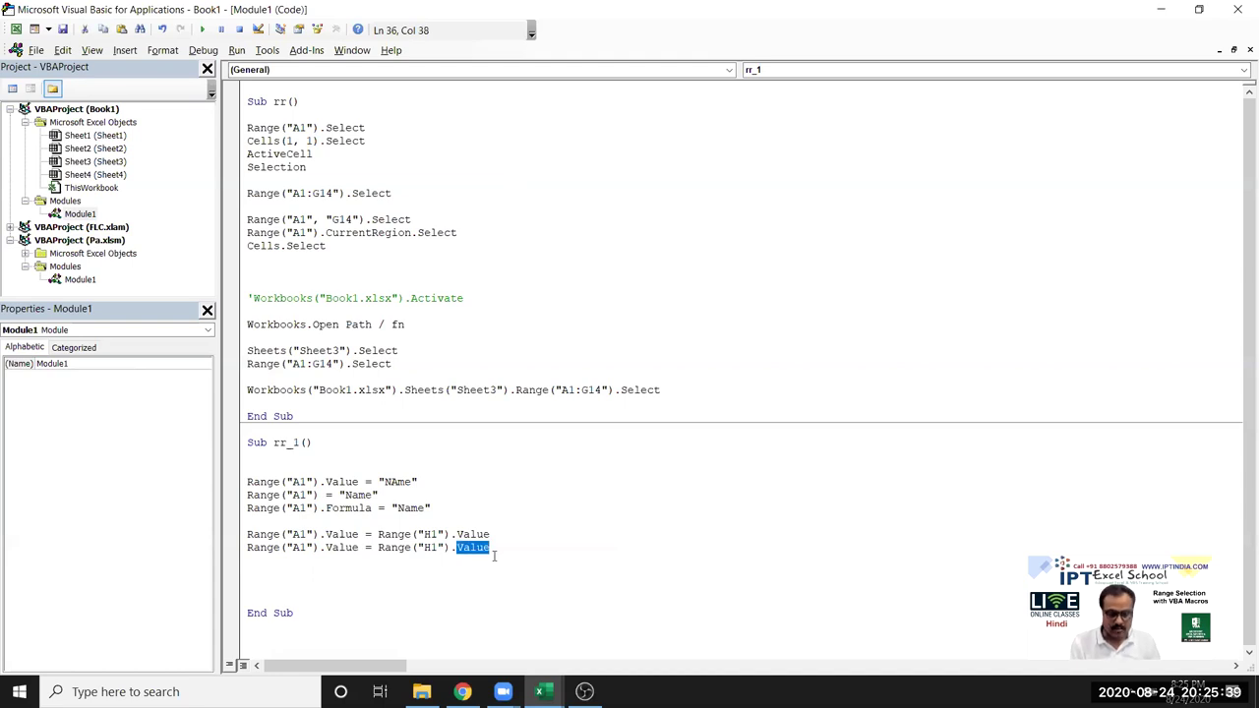
pyautogui.write('formulas')
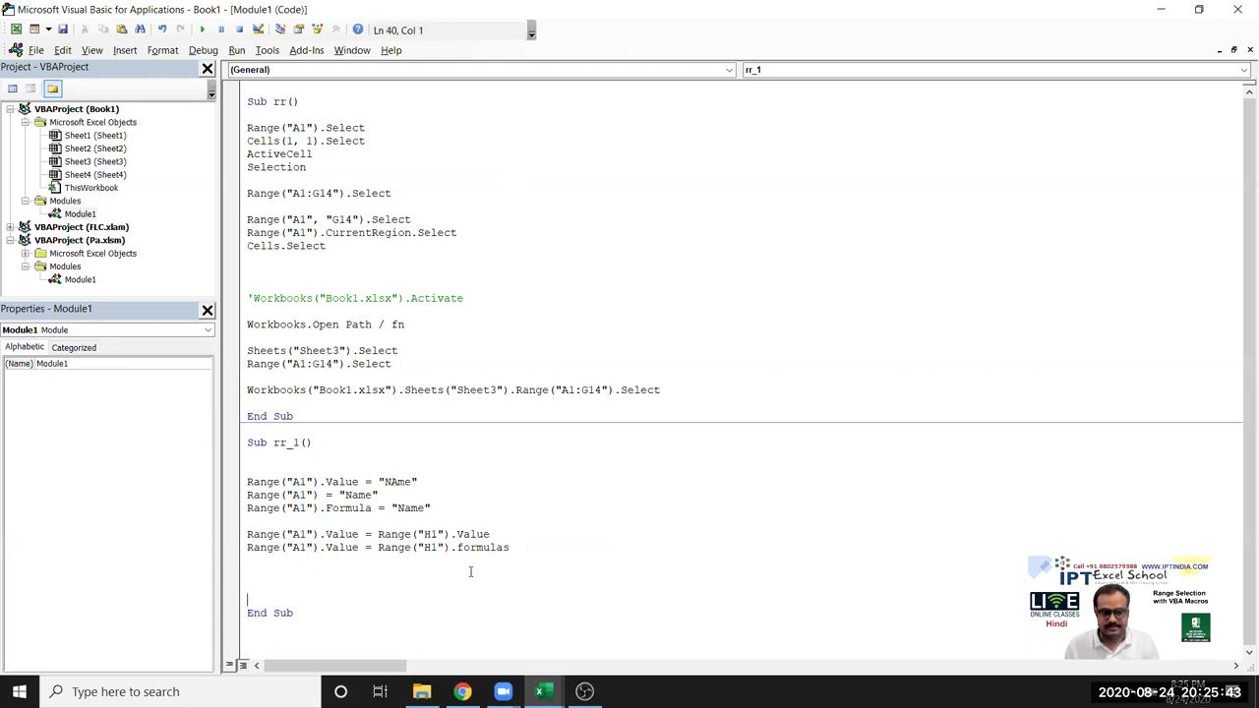
pyautogui.press('BackSpace')
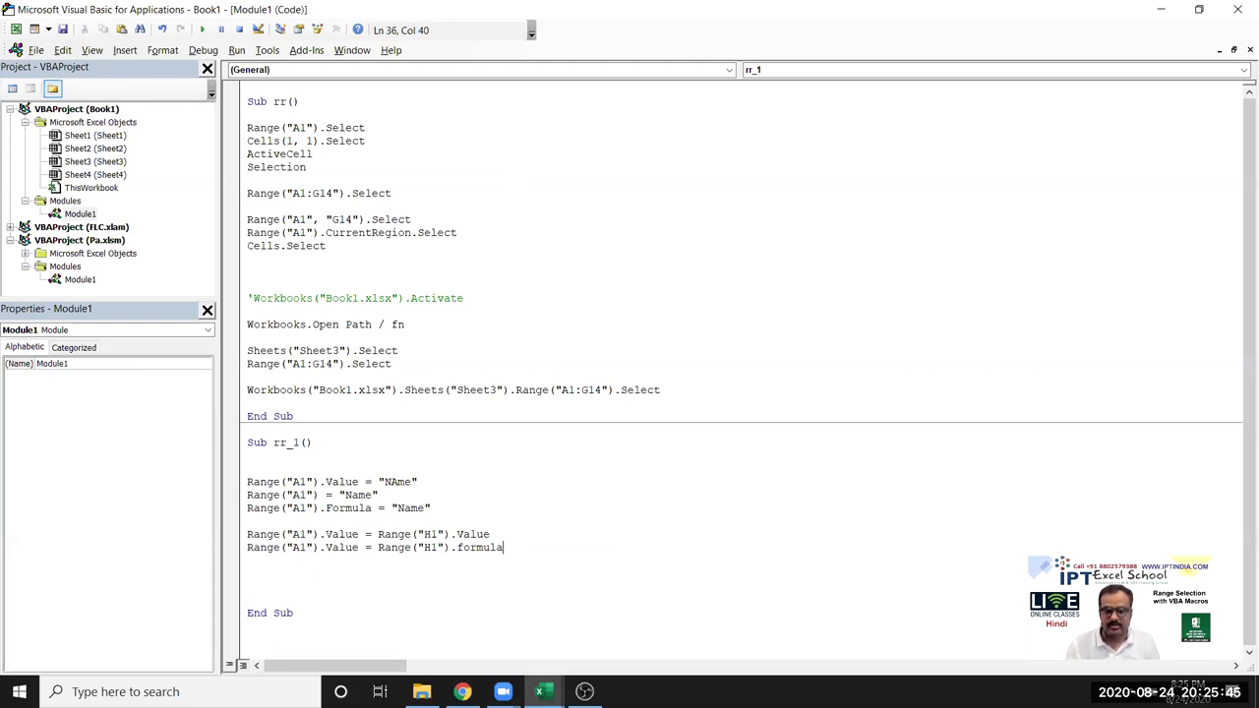
pyautogui.click(526, 573)
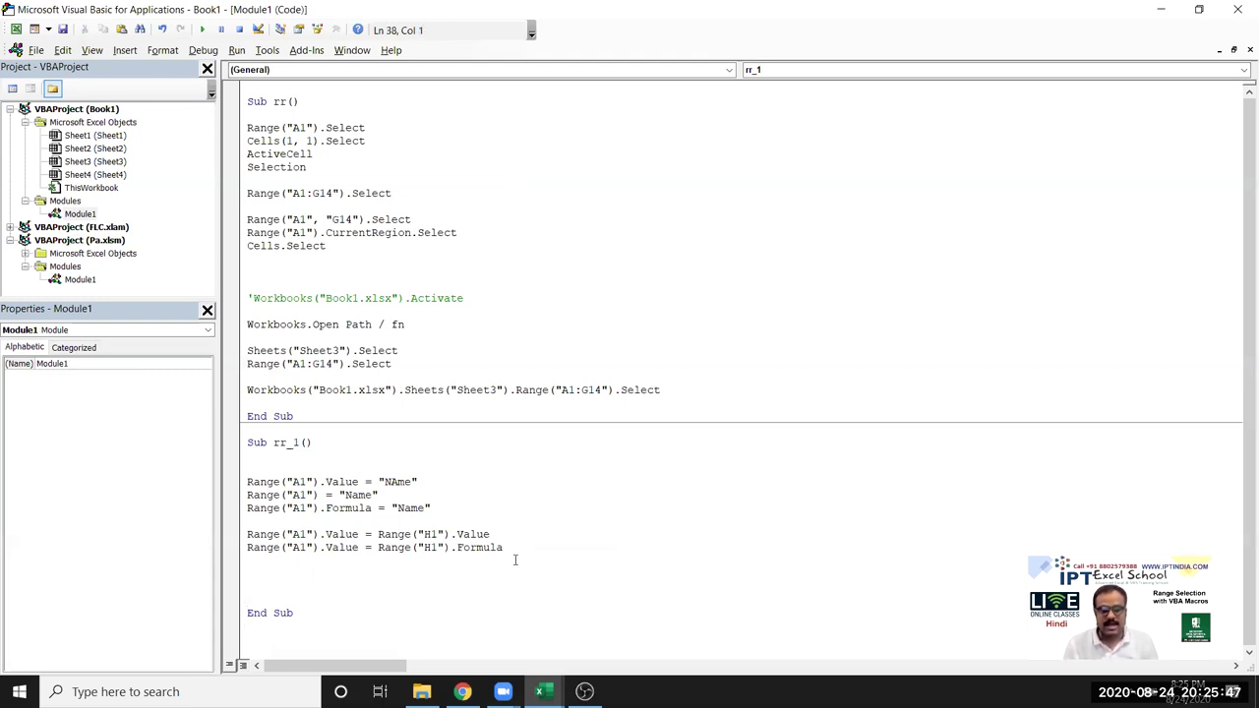
pyautogui.hotkey('alt', 'F11')
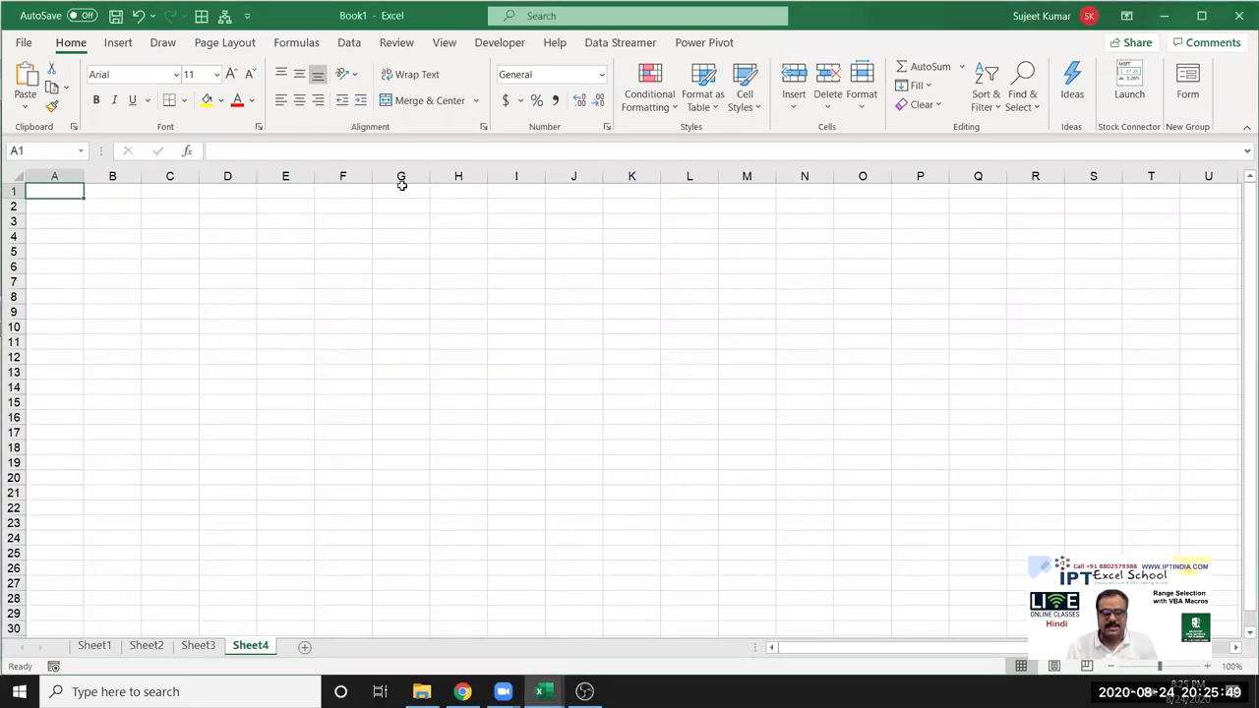
# - Enter =20+30 in Sheet4's H1 so it shows 50
pyautogui.click(385, 191)
pyautogui.click(452, 193)
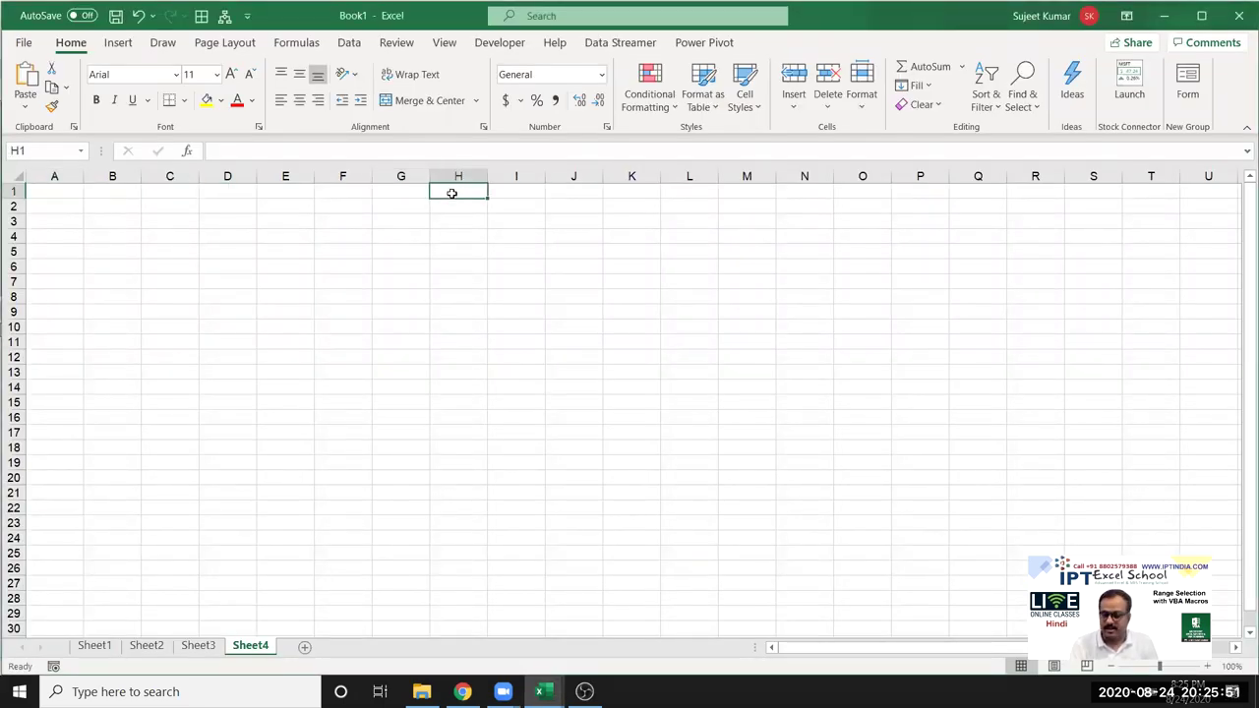
pyautogui.write('=20+30')
pyautogui.press('Return')
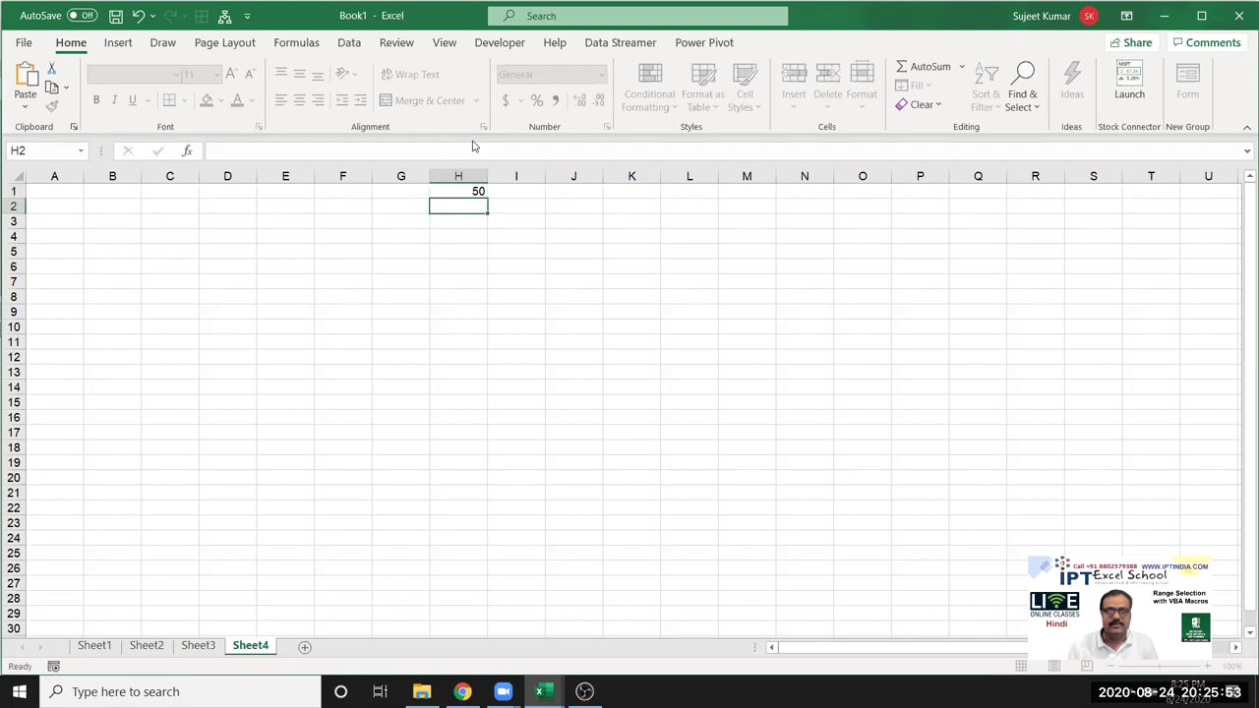
pyautogui.click(455, 191)
pyautogui.hotkey('alt', 'F11')
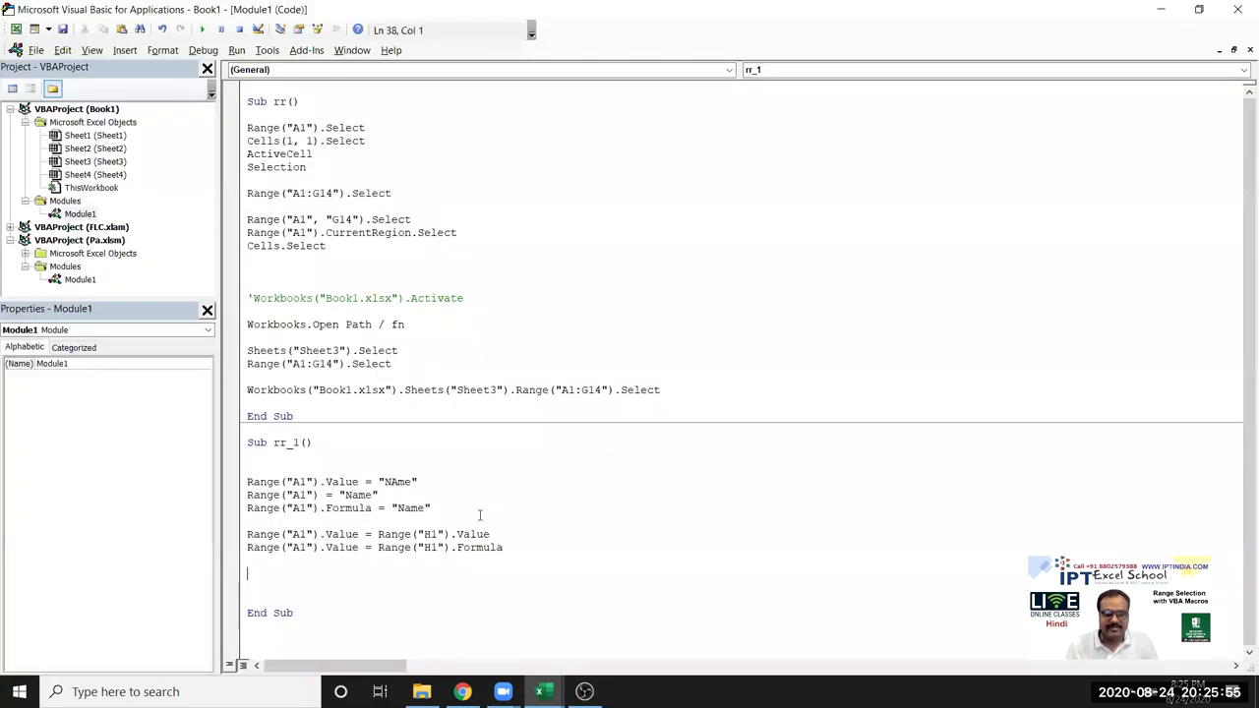
pyautogui.moveTo(491, 534); pyautogui.dragTo(247, 534)
pyautogui.hotkey('ctrl', 'c')
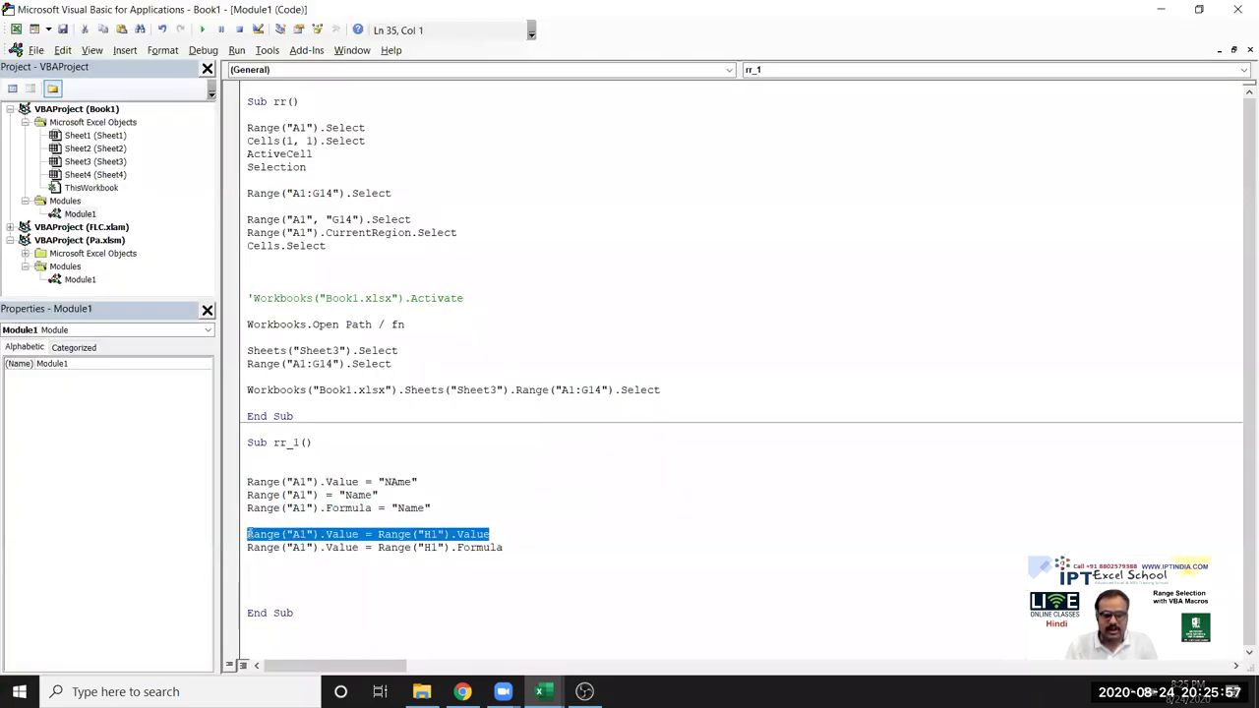
pyautogui.hotkey('alt', 'F11')
# - Type 50 into A1, then replace it with the formula =20+30
pyautogui.click(57, 187)
pyautogui.write('50')
pyautogui.press('Return')
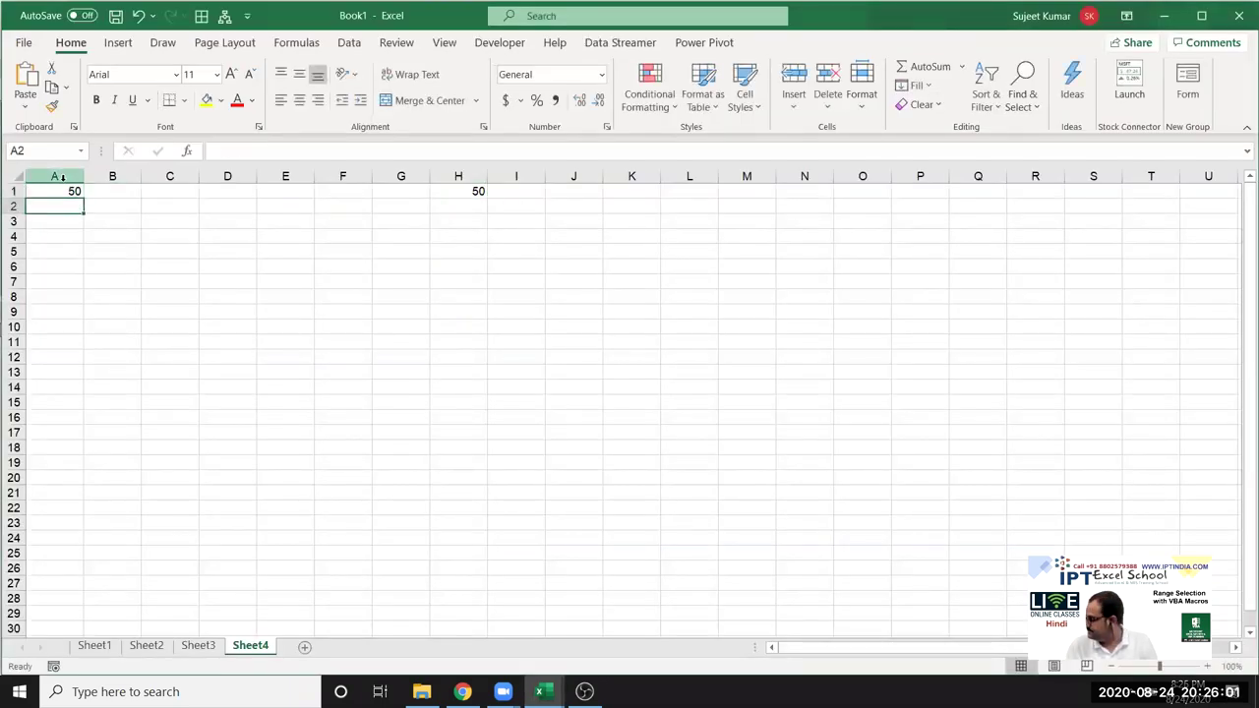
pyautogui.click(67, 190)
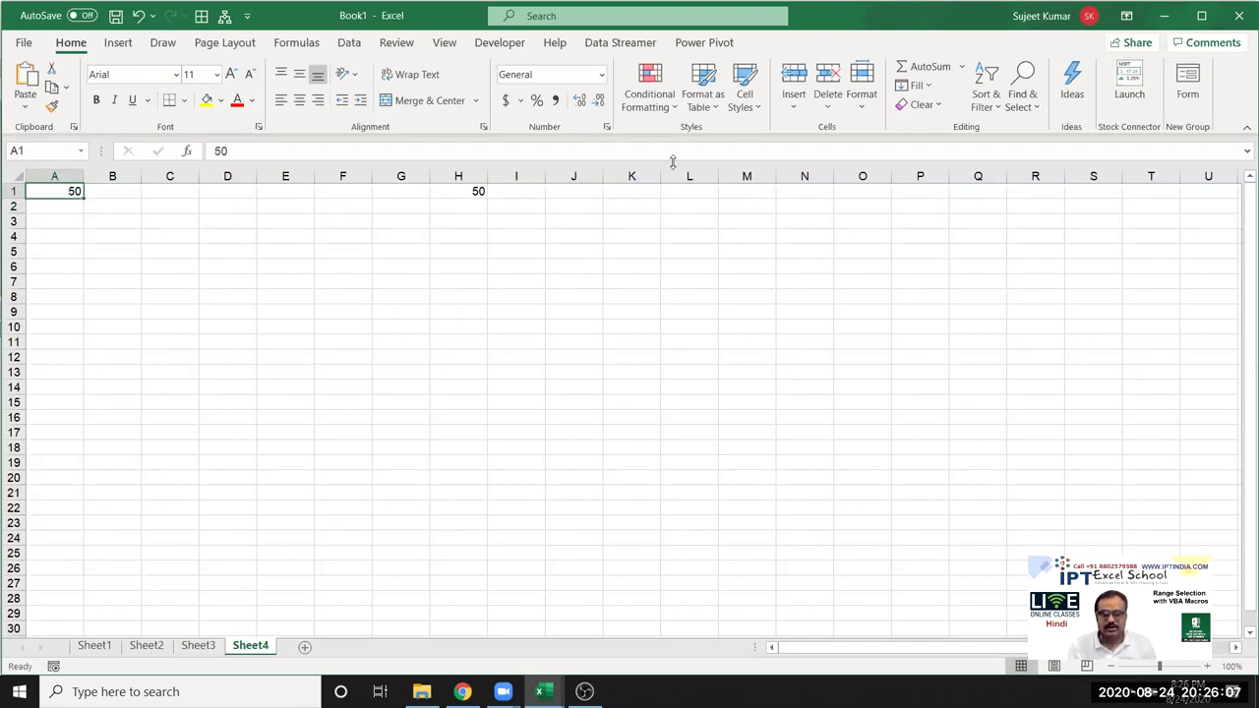
pyautogui.click(458, 176)
pyautogui.click(446, 191)
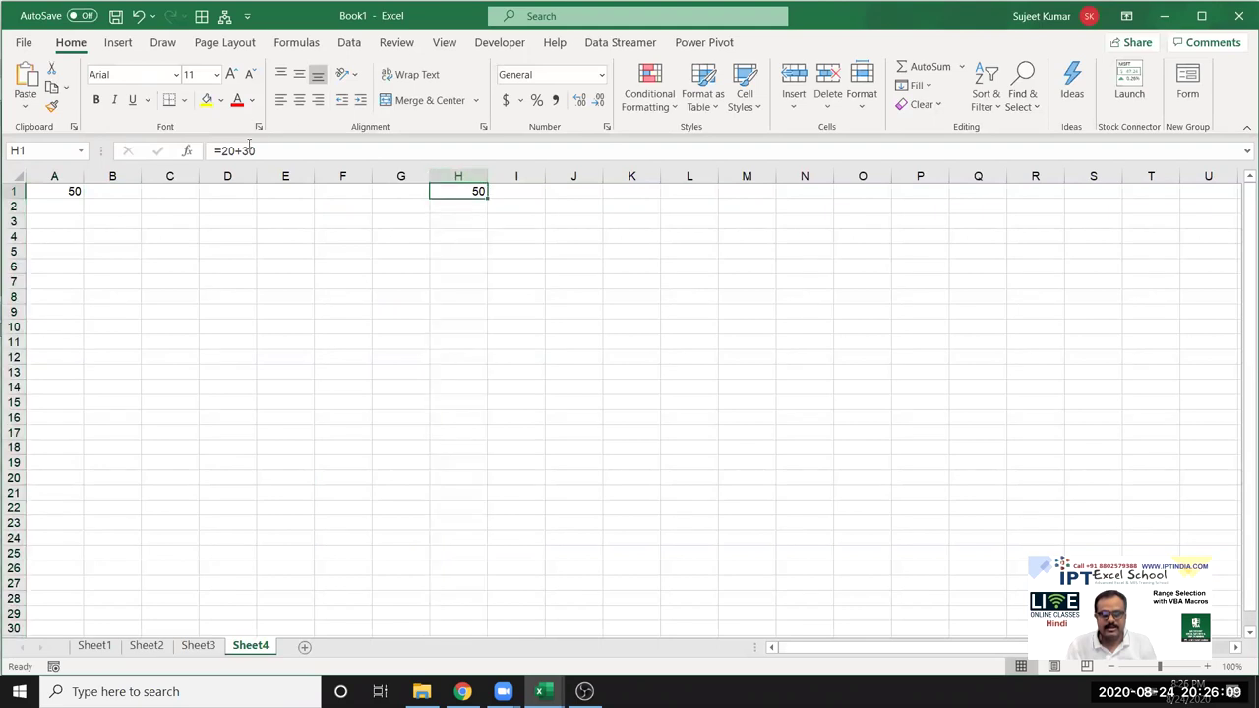
pyautogui.click(71, 197)
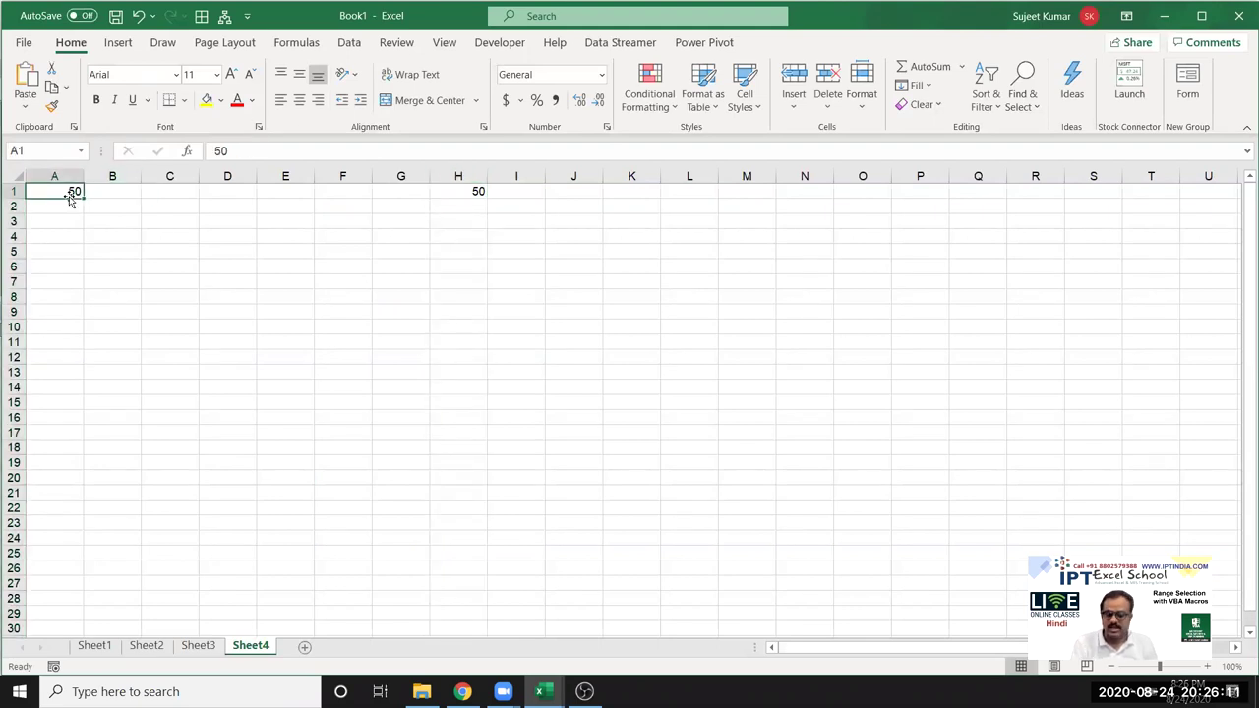
pyautogui.write('=20+30')
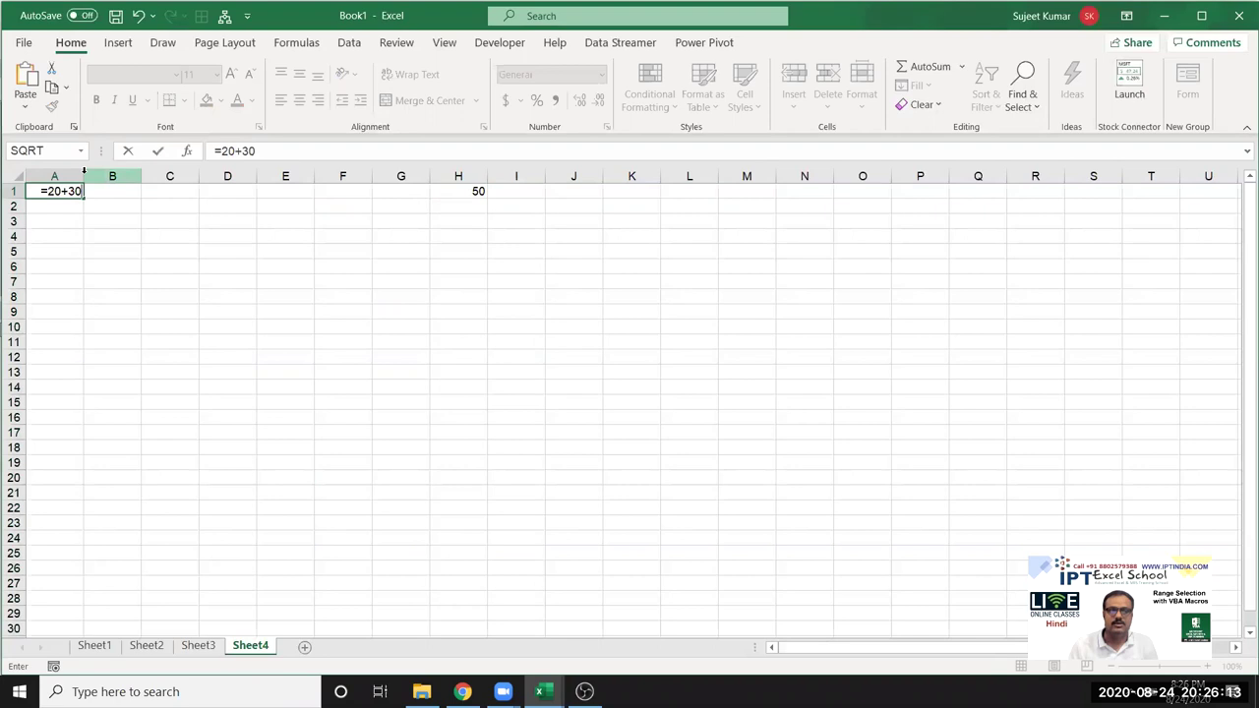
pyautogui.press('Return')
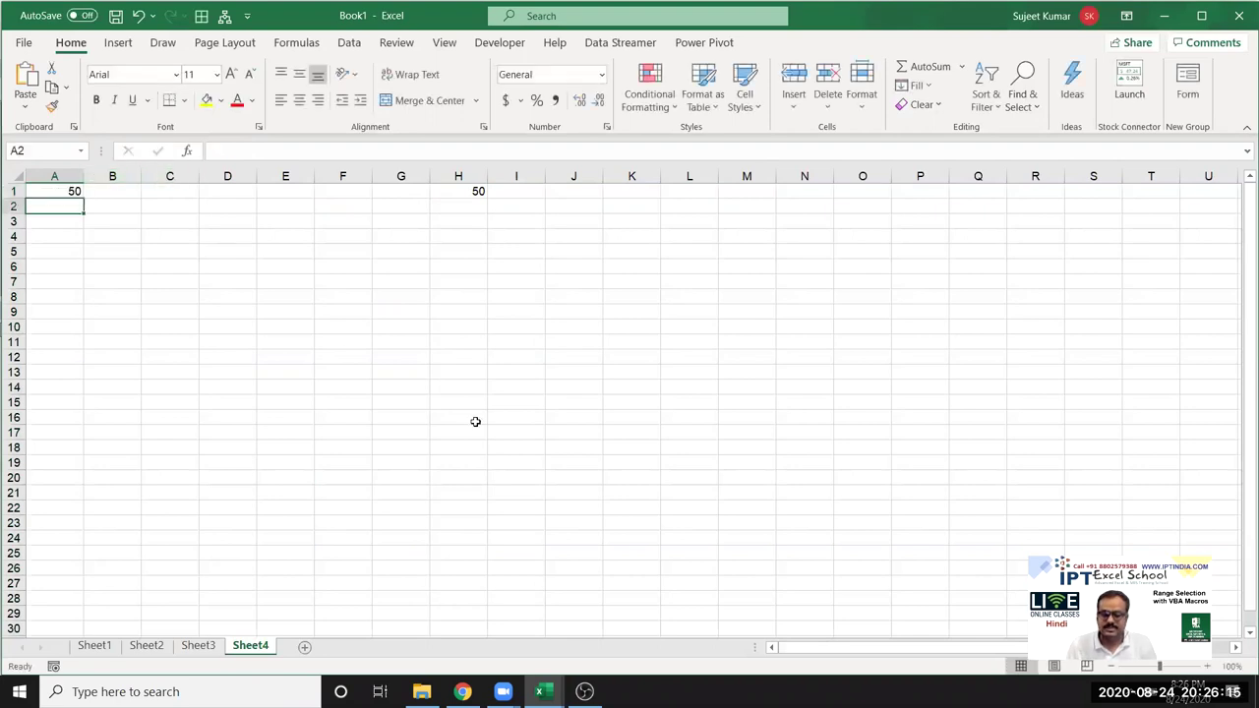
pyautogui.hotkey('alt', 'F11')
# - Paste a copy of the H1-to-A1 line and prefix its source with Sheets("Sheet2")
pyautogui.click(352, 566)
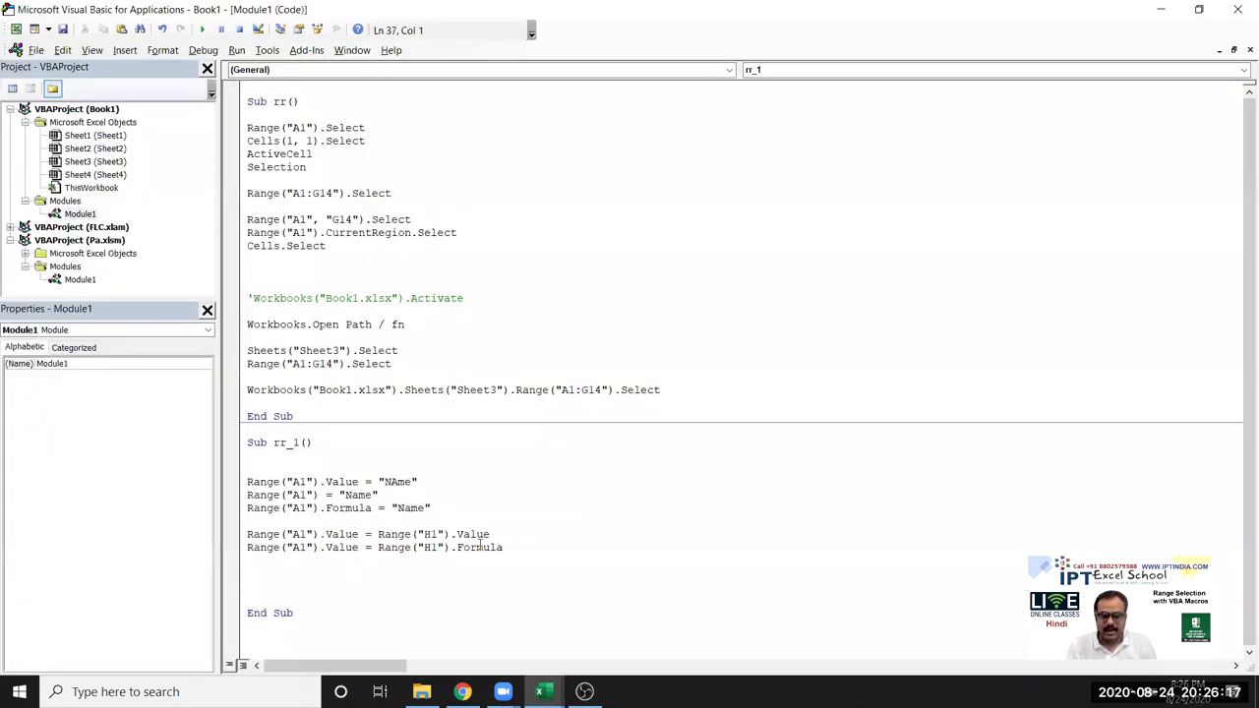
pyautogui.moveTo(497, 534); pyautogui.dragTo(250, 524)
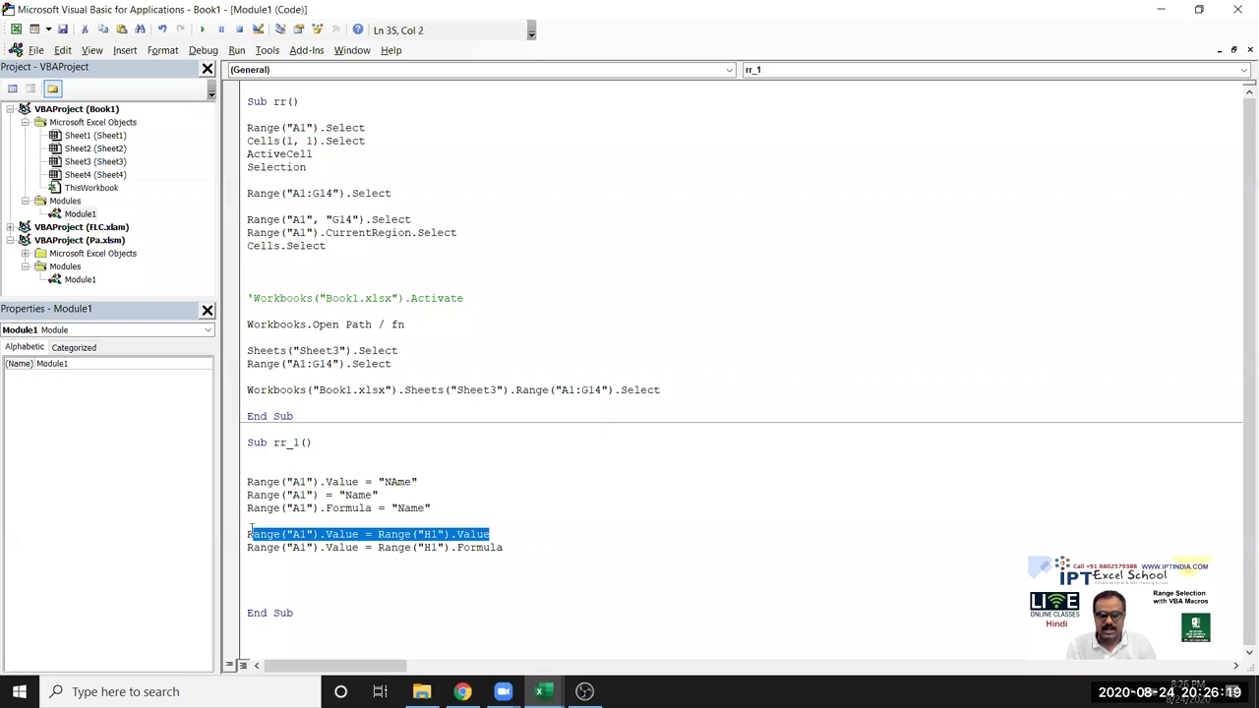
pyautogui.click(260, 584)
pyautogui.hotkey('ctrl', 'v')
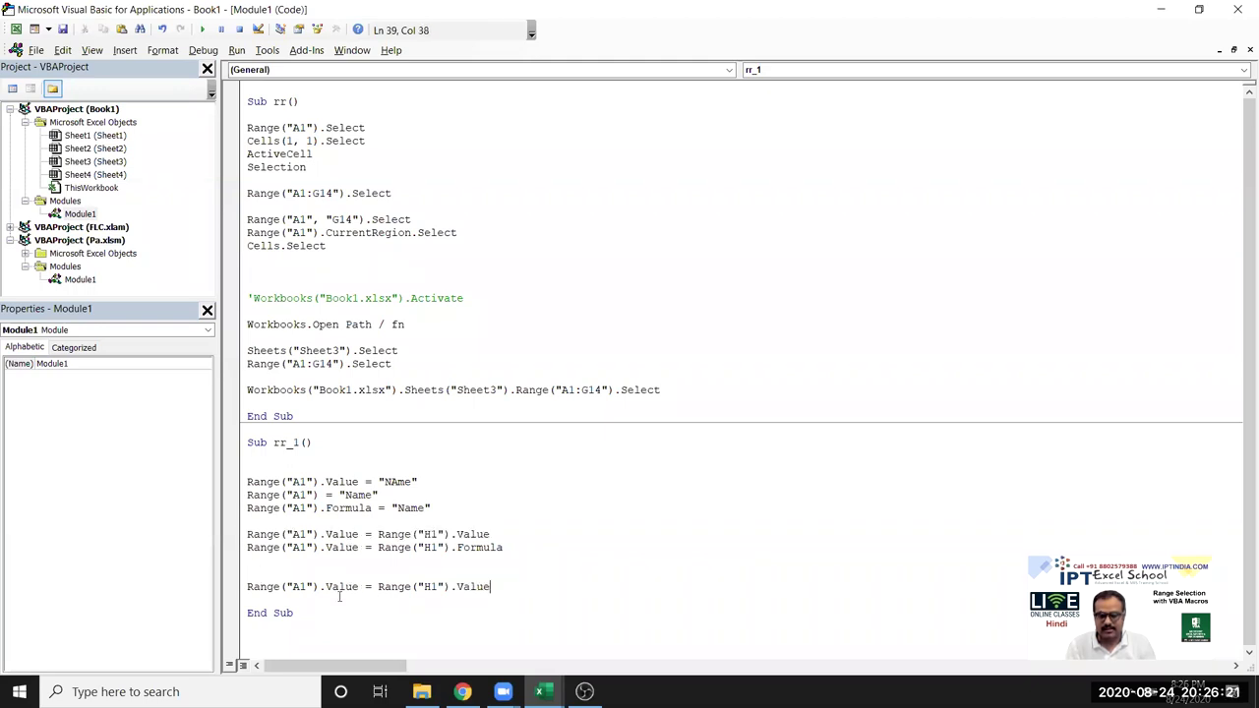
pyautogui.click(378, 586)
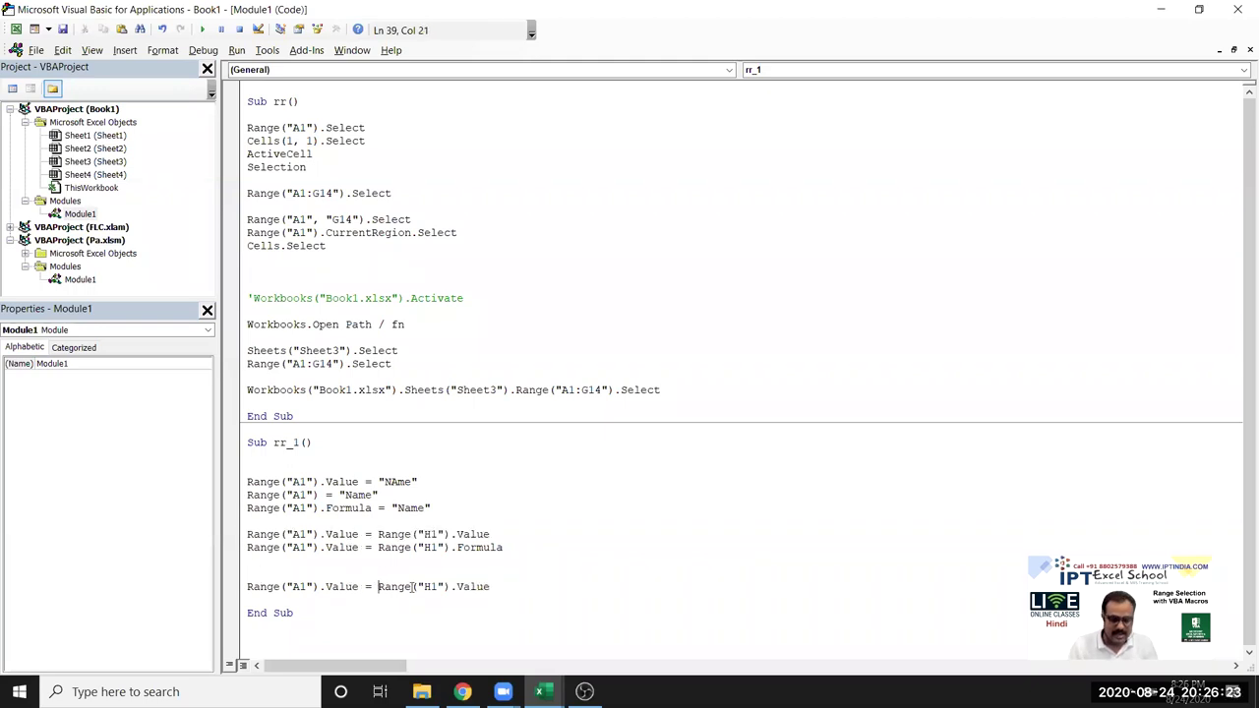
pyautogui.write('sheets(')
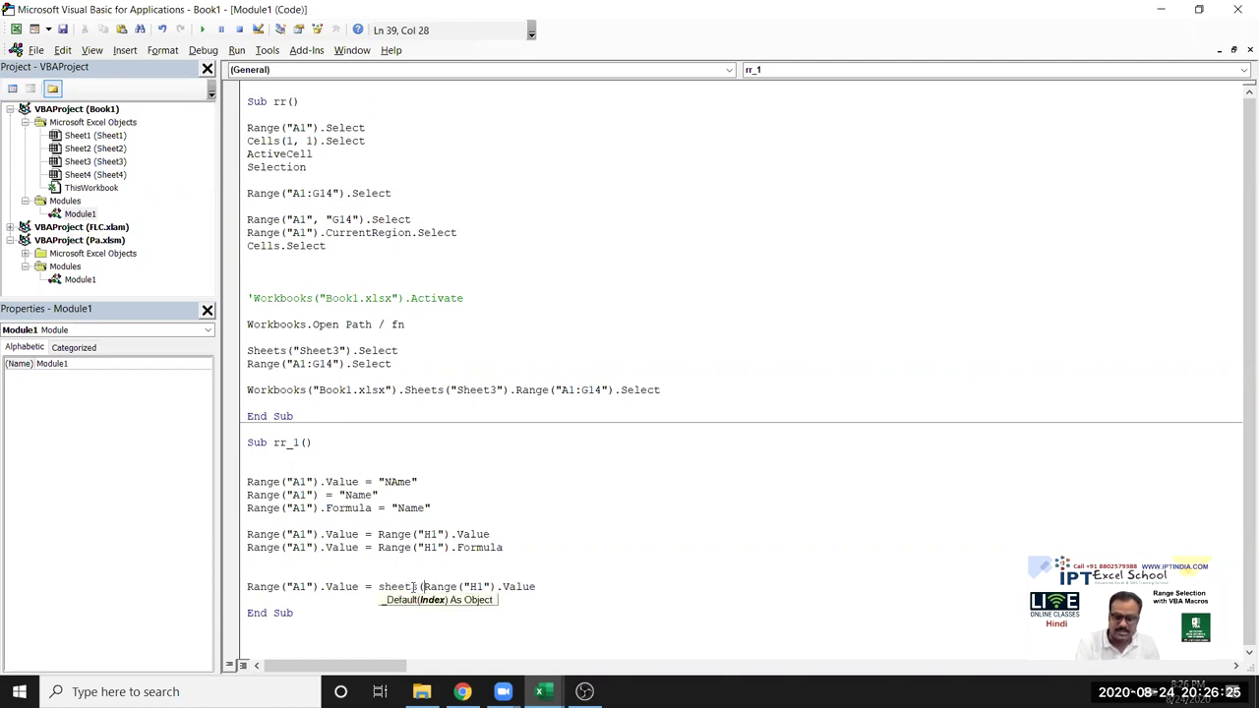
pyautogui.write('"Sheet2"')
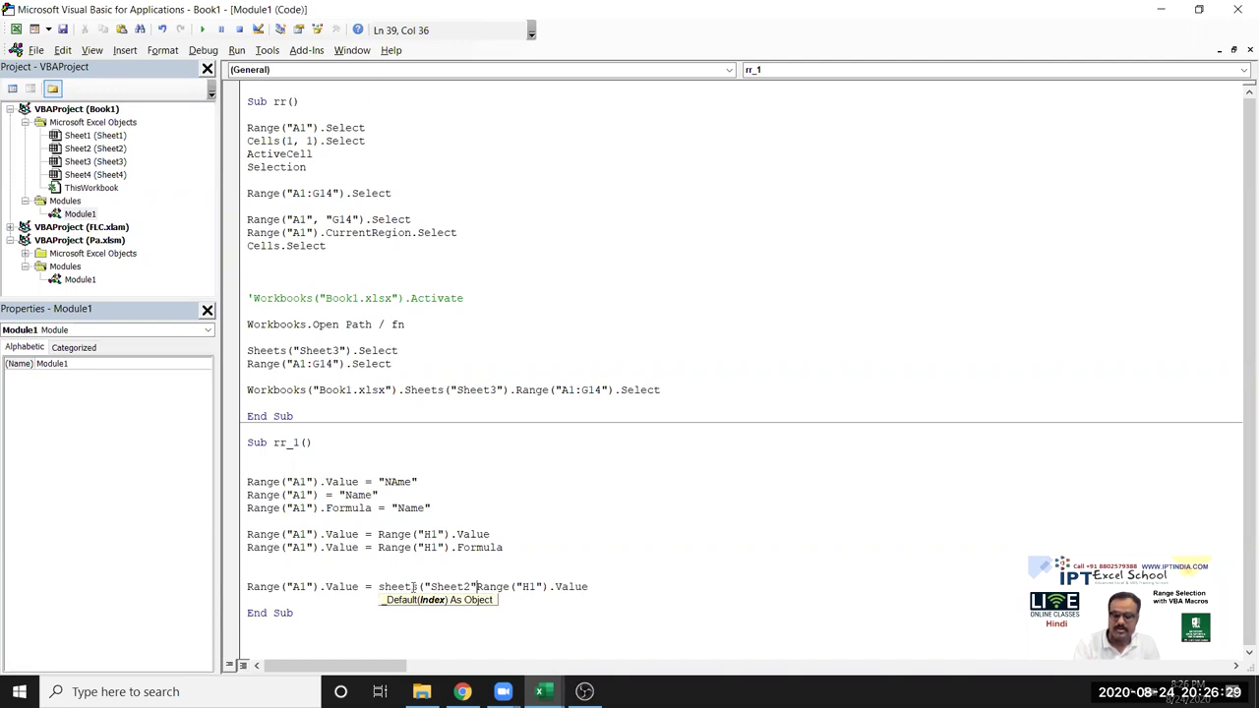
pyautogui.write(').')
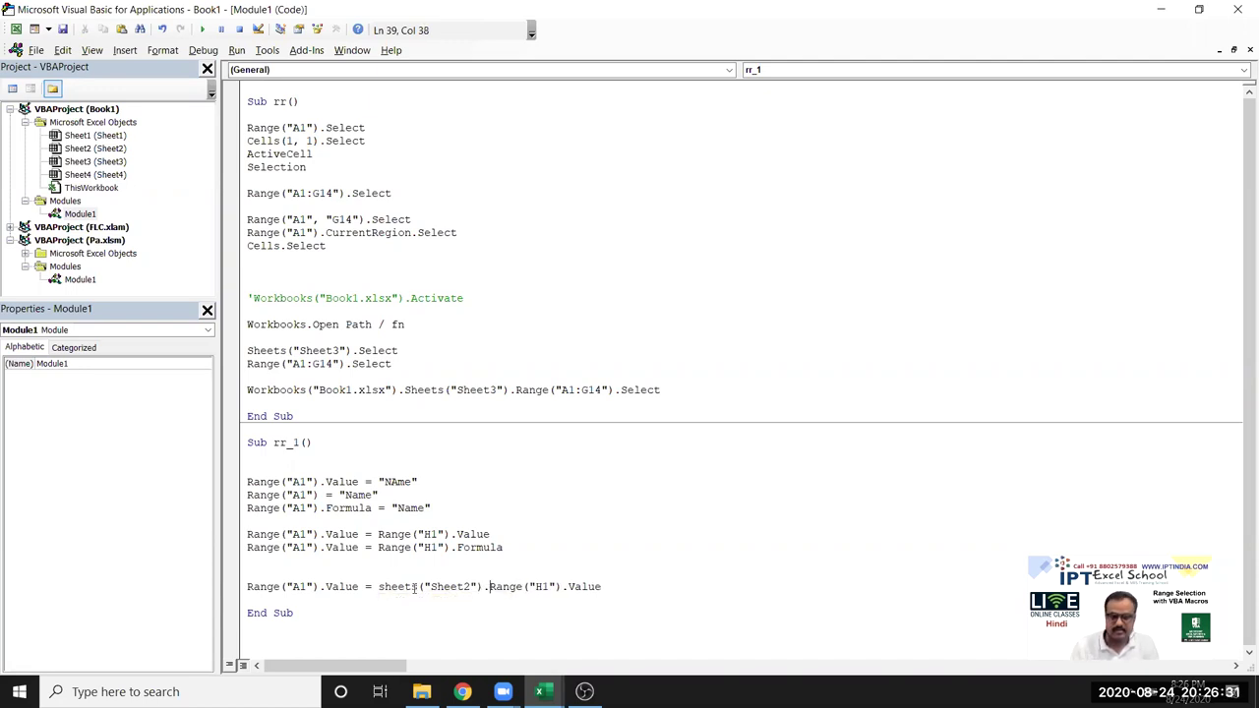
pyautogui.click(439, 616)
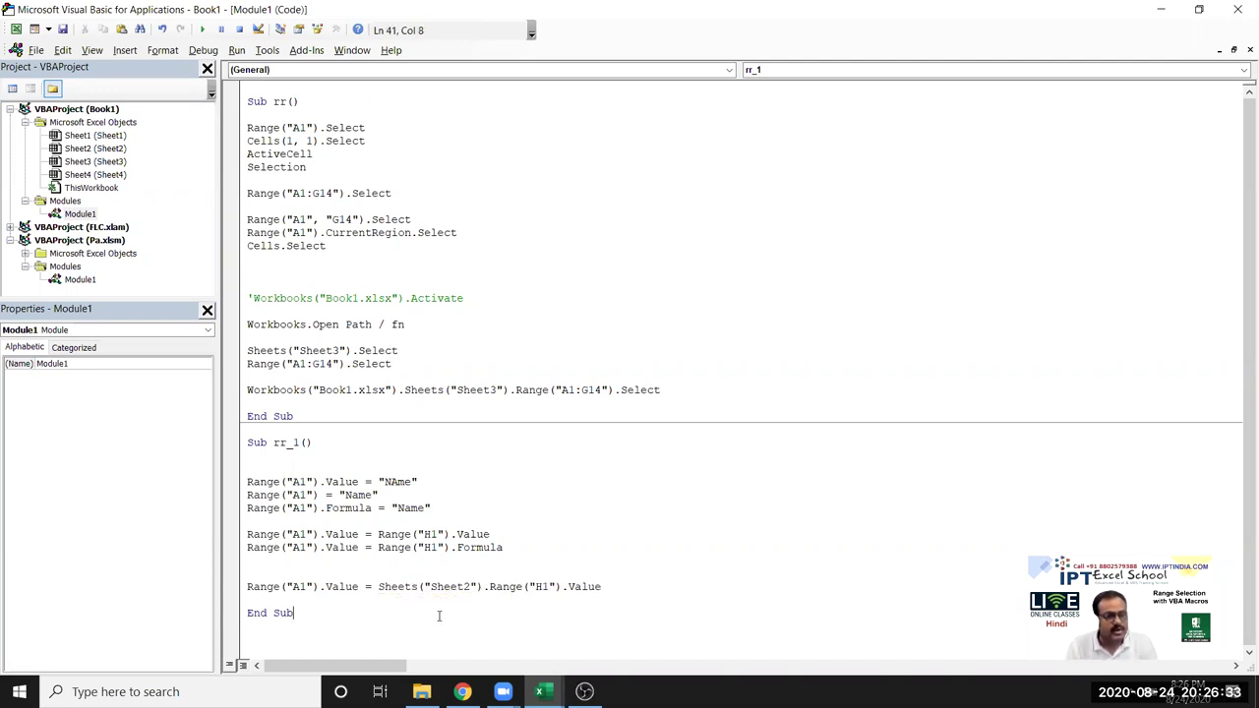
pyautogui.click(291, 363)
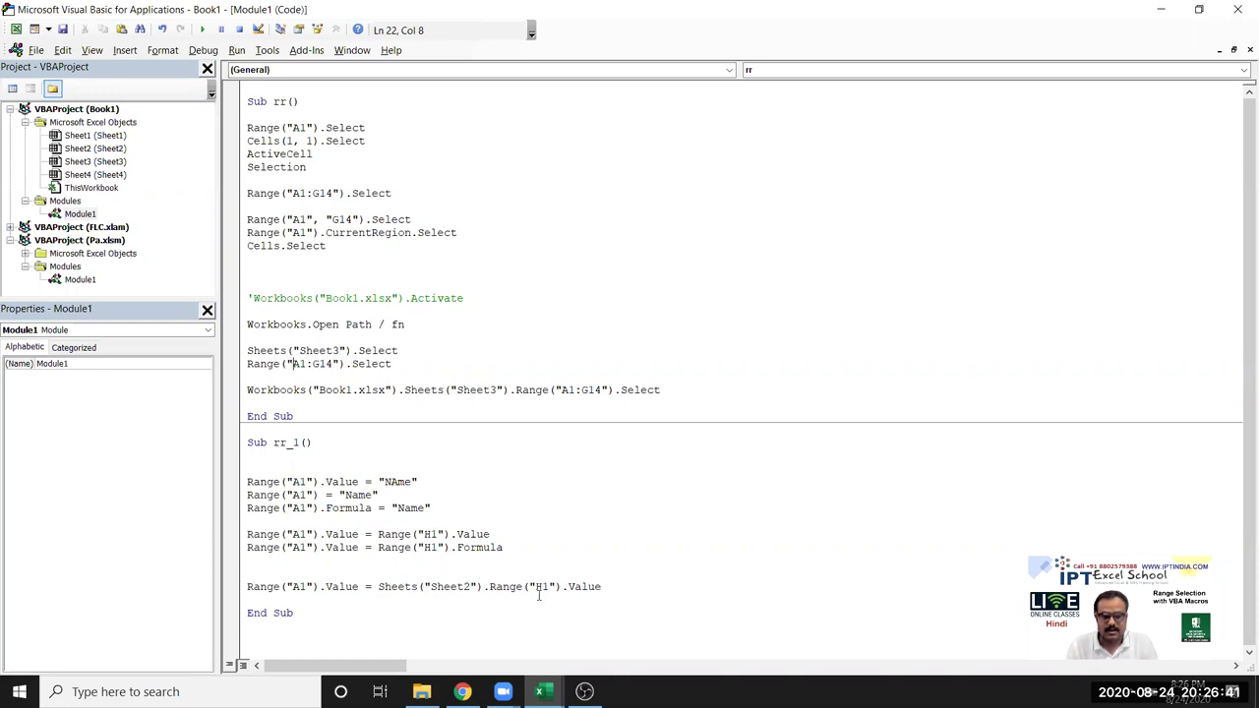
pyautogui.click(502, 570)
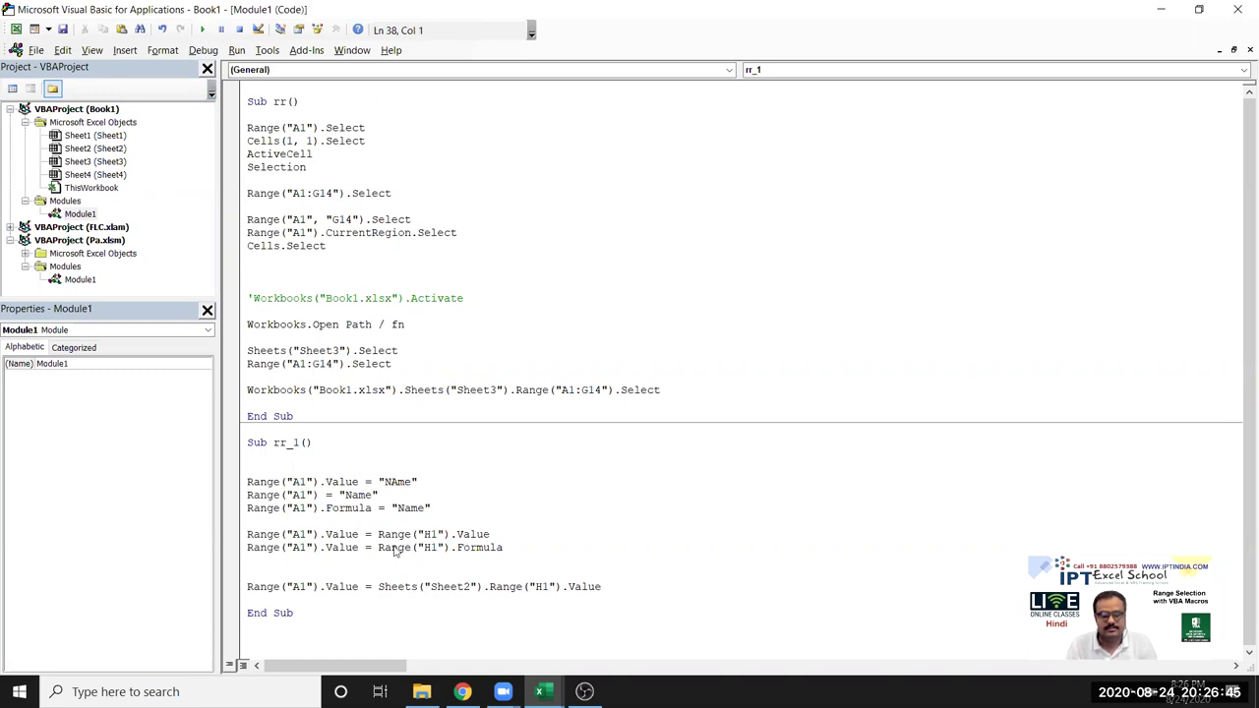
pyautogui.hotkey('alt', 'F11')
pyautogui.hotkey('alt', 'F11')
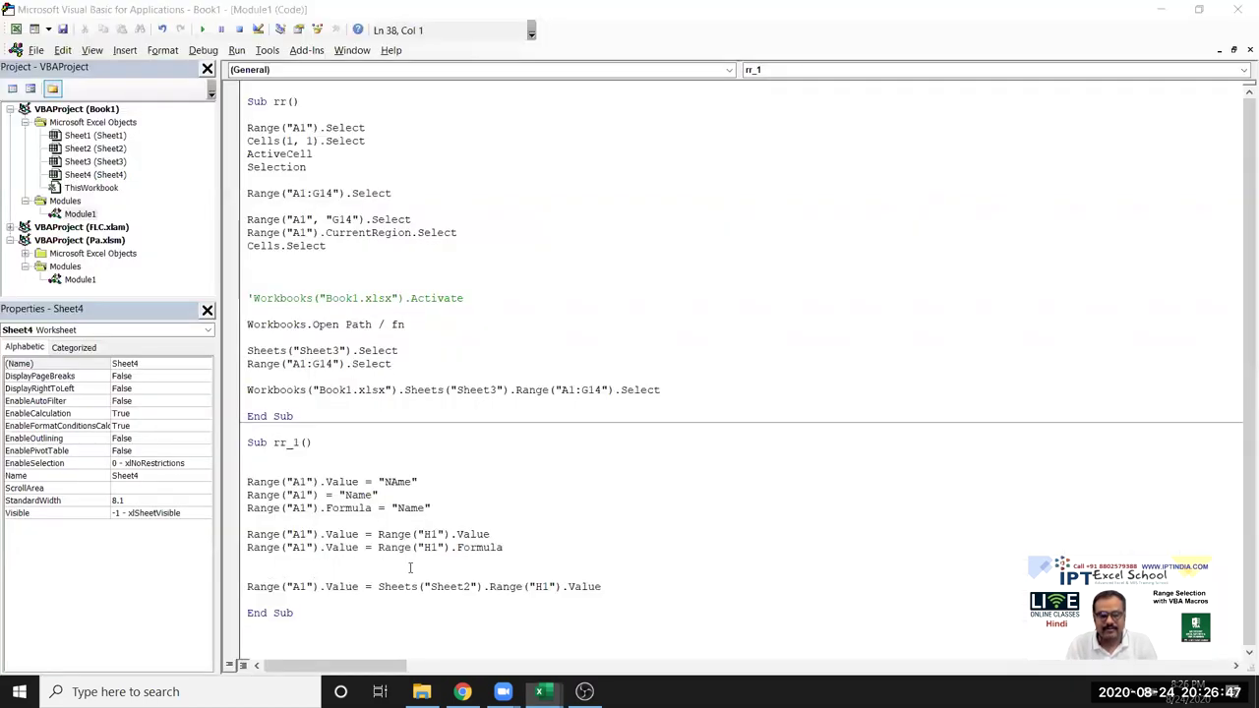
pyautogui.click(325, 640)
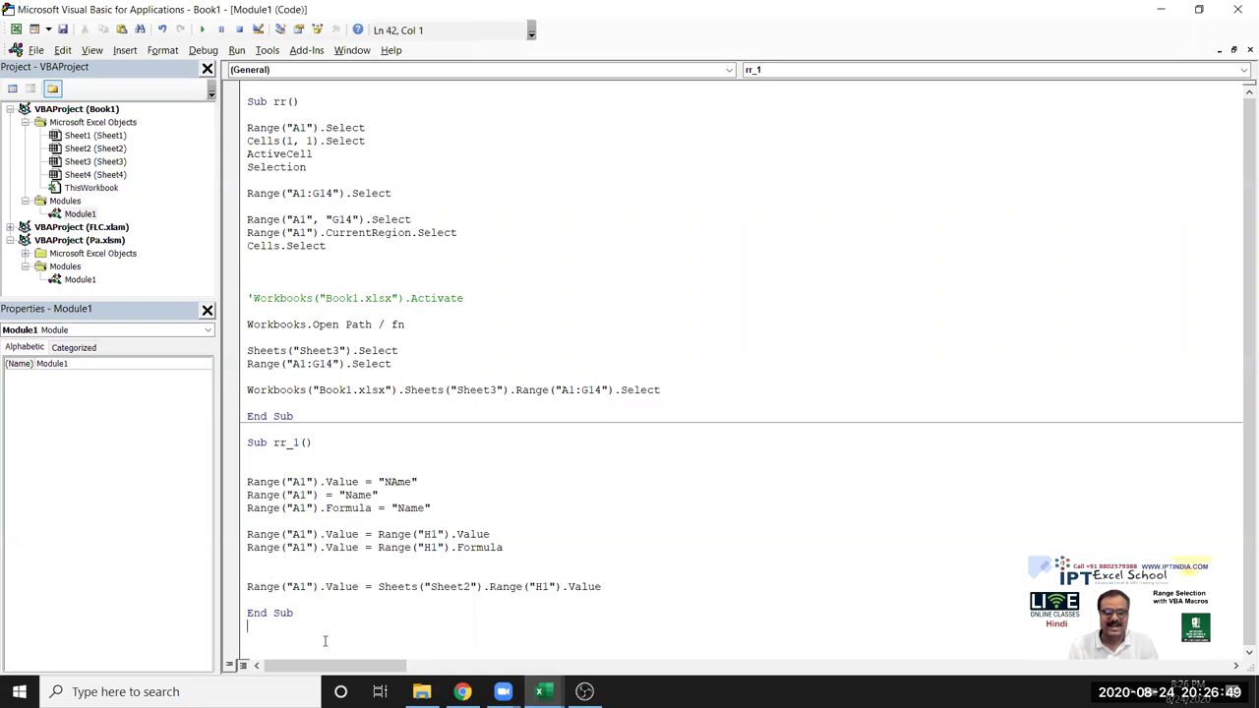
pyautogui.moveTo(620, 588); pyautogui.dragTo(325, 586)
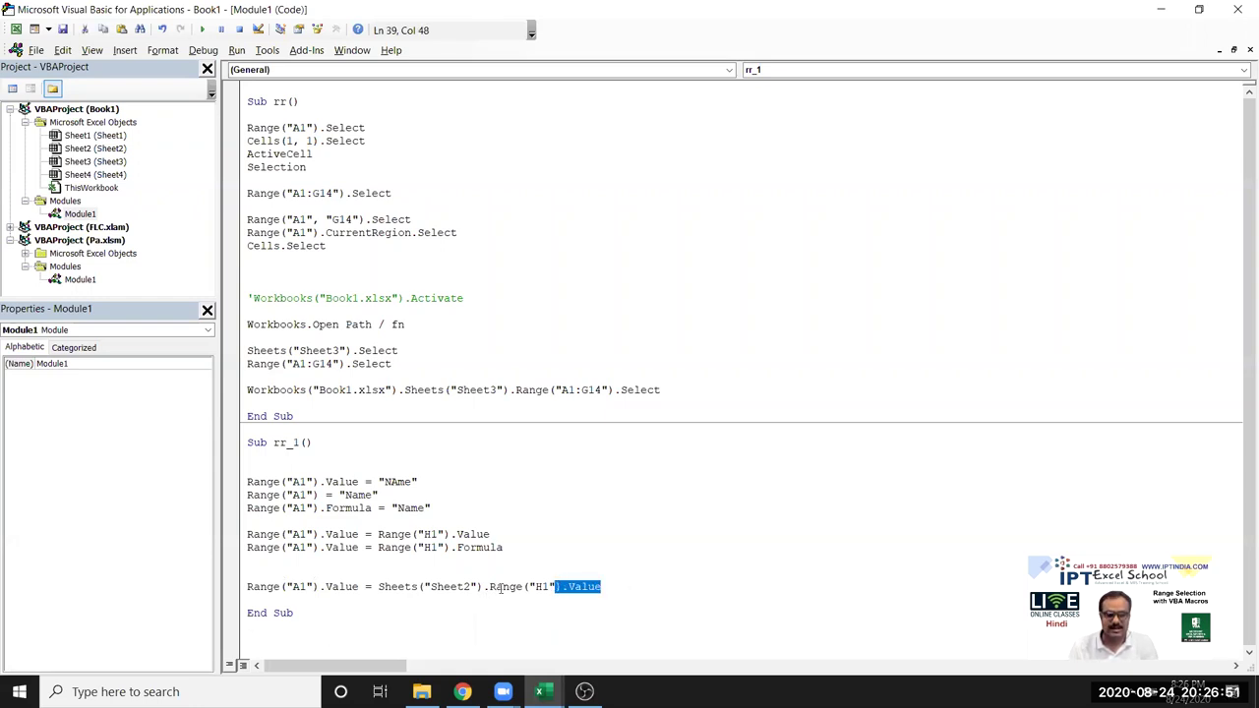
# - Insert an End statement right after the Range("A1").Formula line
pyautogui.click(248, 528)
pyautogui.press('Return')
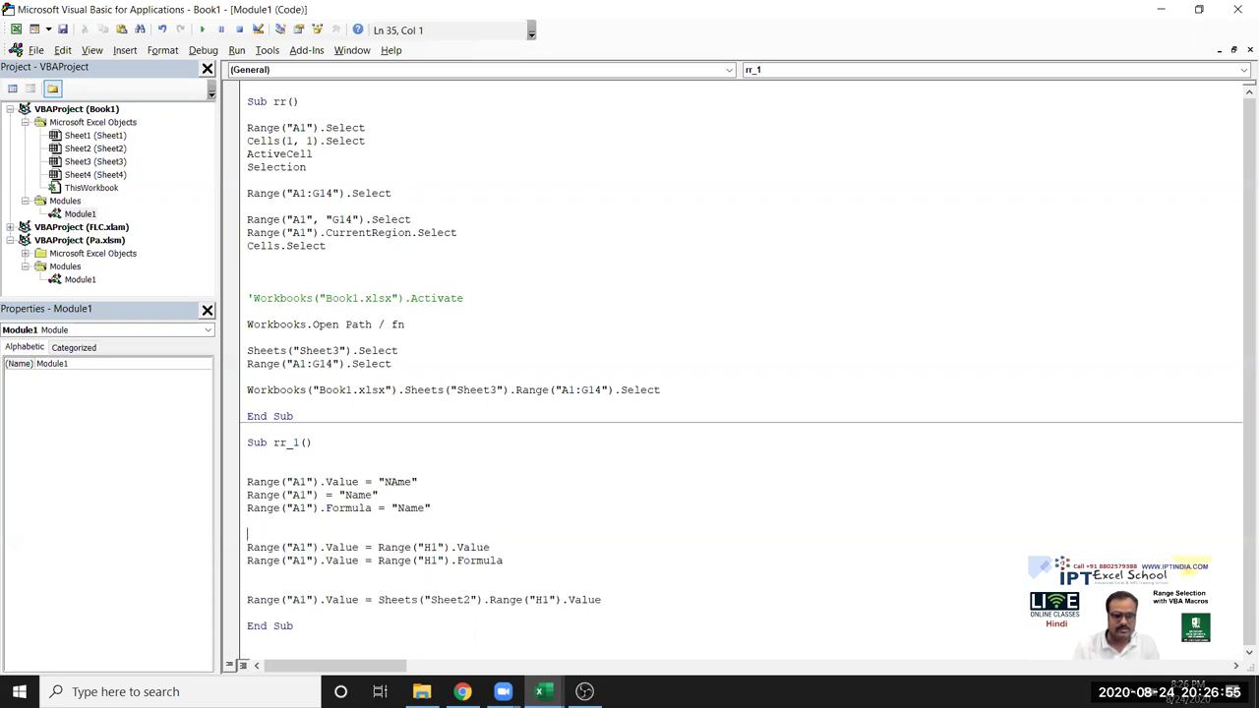
pyautogui.press('Return')
pyautogui.press('Up')
pyautogui.write('end')
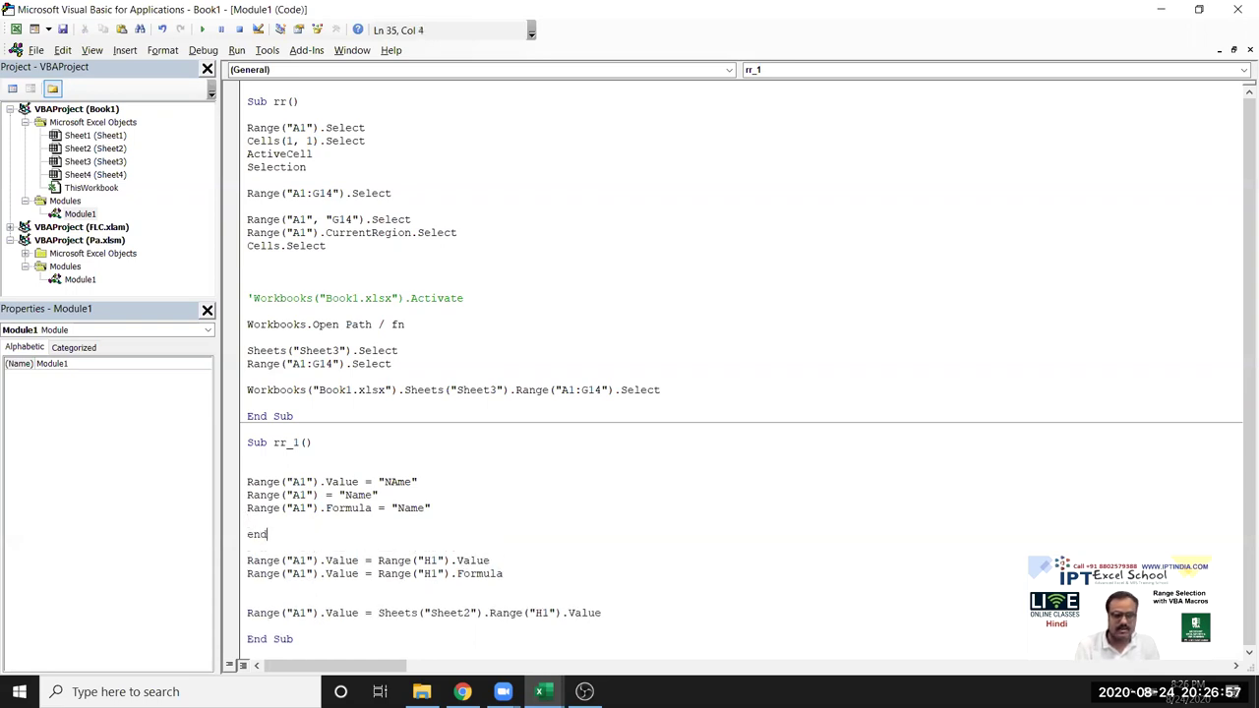
pyautogui.press('Return')
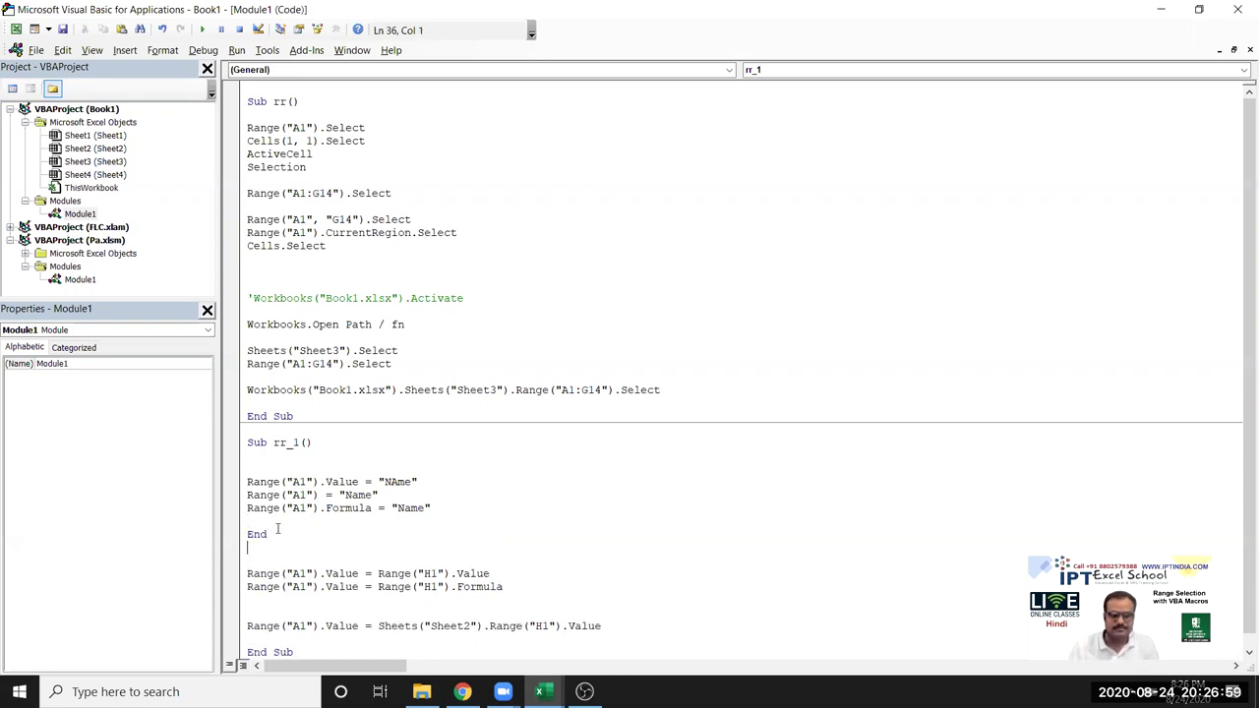
pyautogui.click(344, 495)
# - Run rr_1 and confirm Sheet4's A1 reads Name
pyautogui.click(204, 32)
pyautogui.hotkey('alt', 'F11')
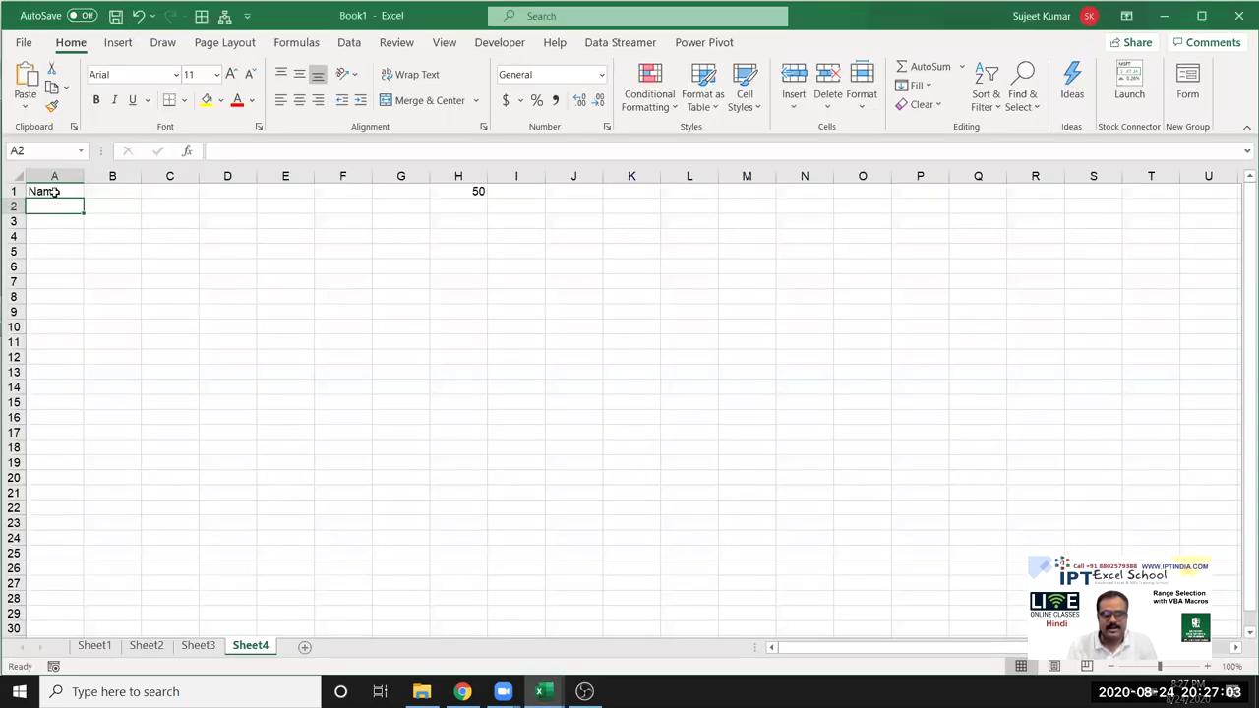
pyautogui.press('Up')
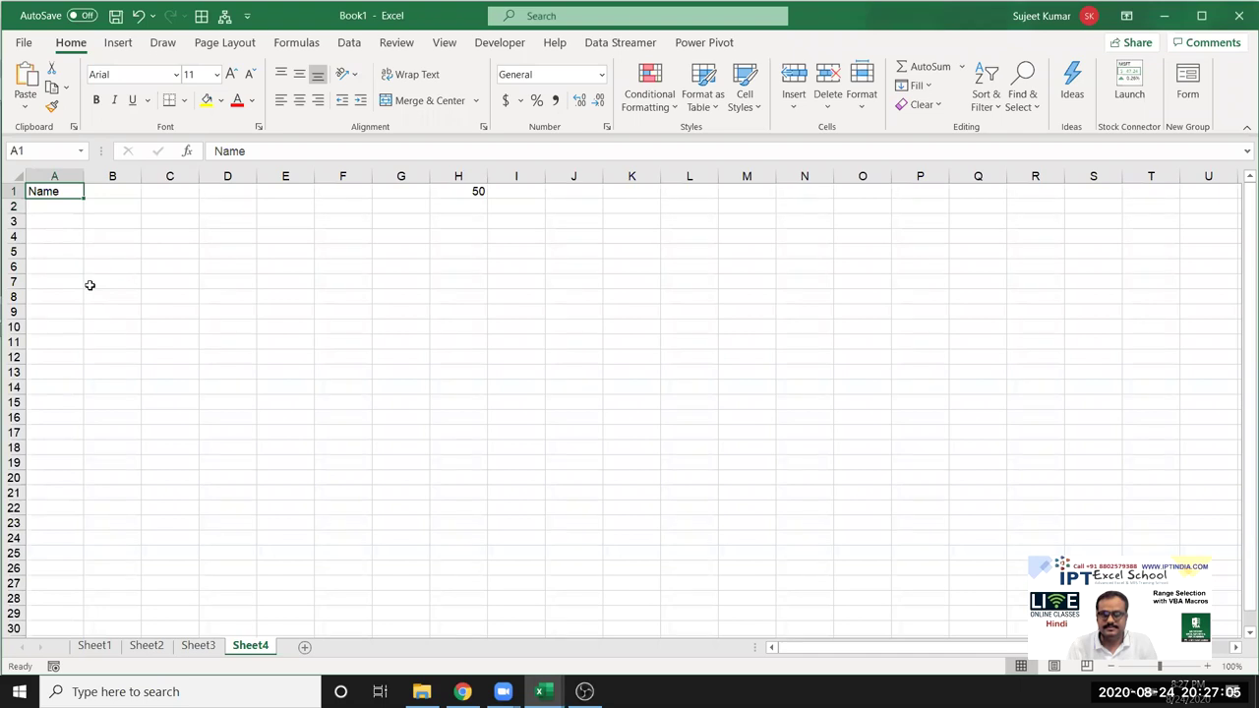
pyautogui.hotkey('alt', 'F11')
pyautogui.click(352, 494)
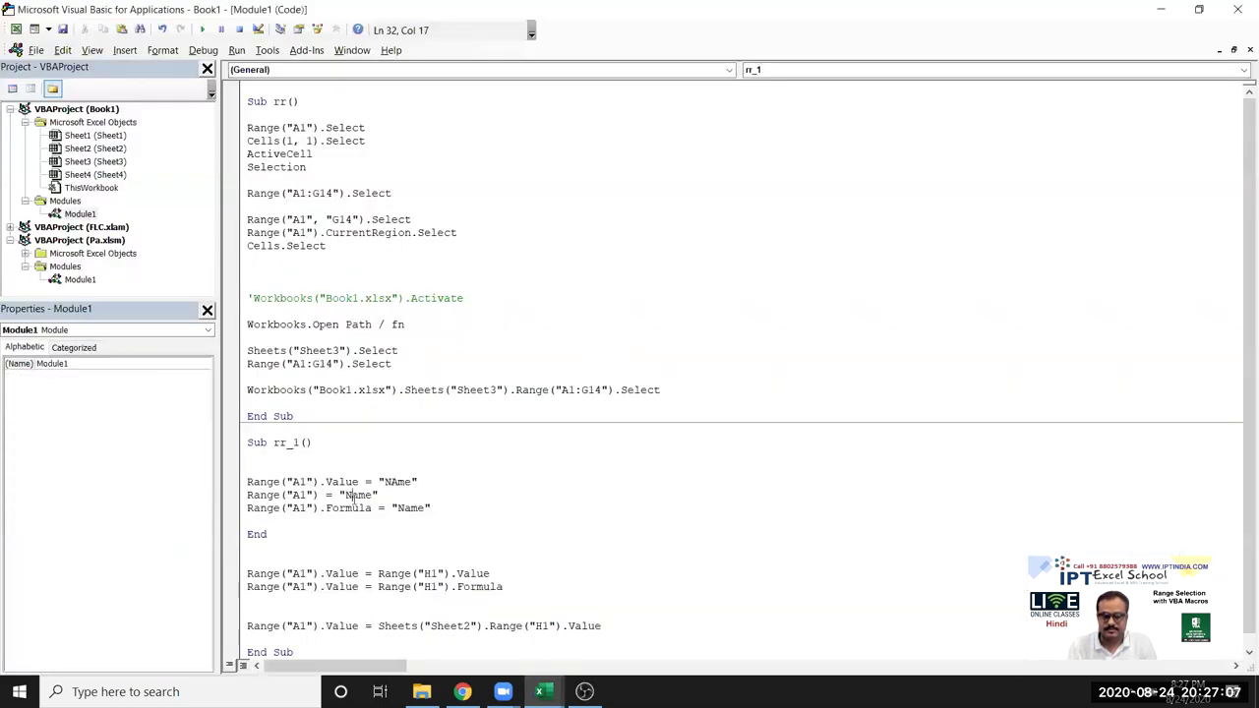
pyautogui.doubleClick(275, 506)
pyautogui.click(299, 495)
# - Retarget the lines to B1 = "Roll" and C1.Formula = "Marks"
pyautogui.press('BackSpace')
pyautogui.write('B')
pyautogui.press('BackSpace')
pyautogui.write('C')
pyautogui.doubleClick(356, 495)
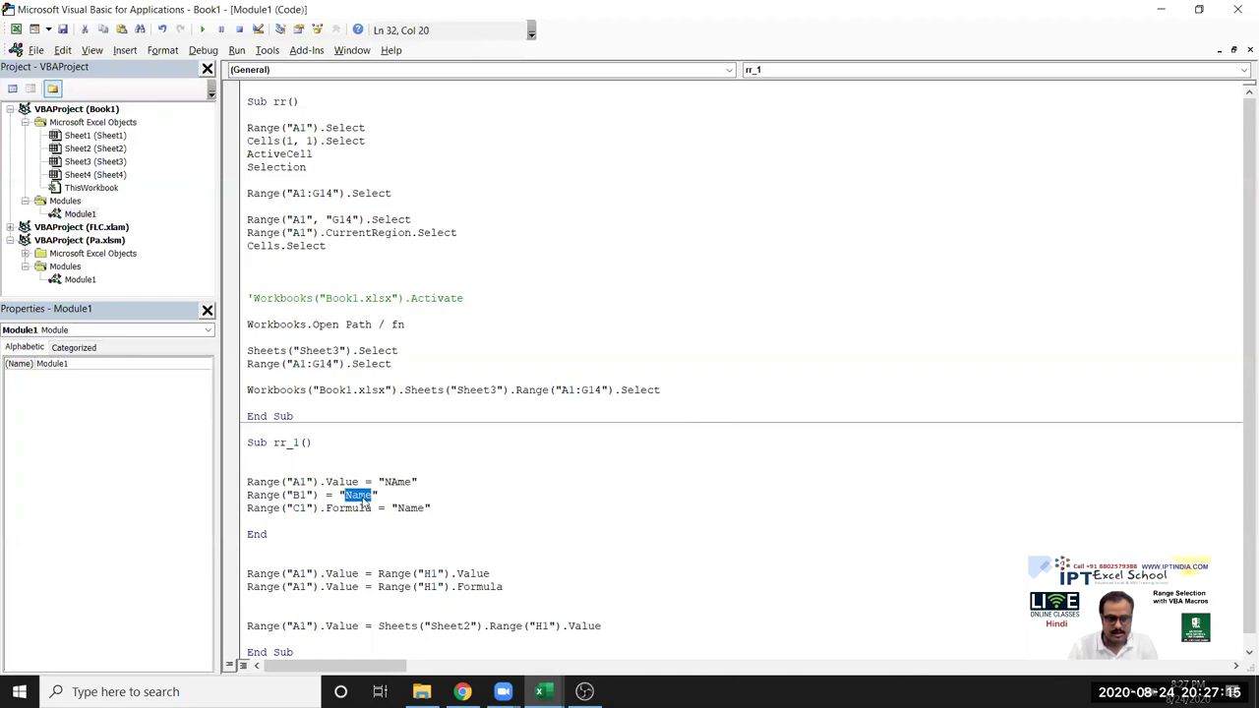
pyautogui.write('Roll')
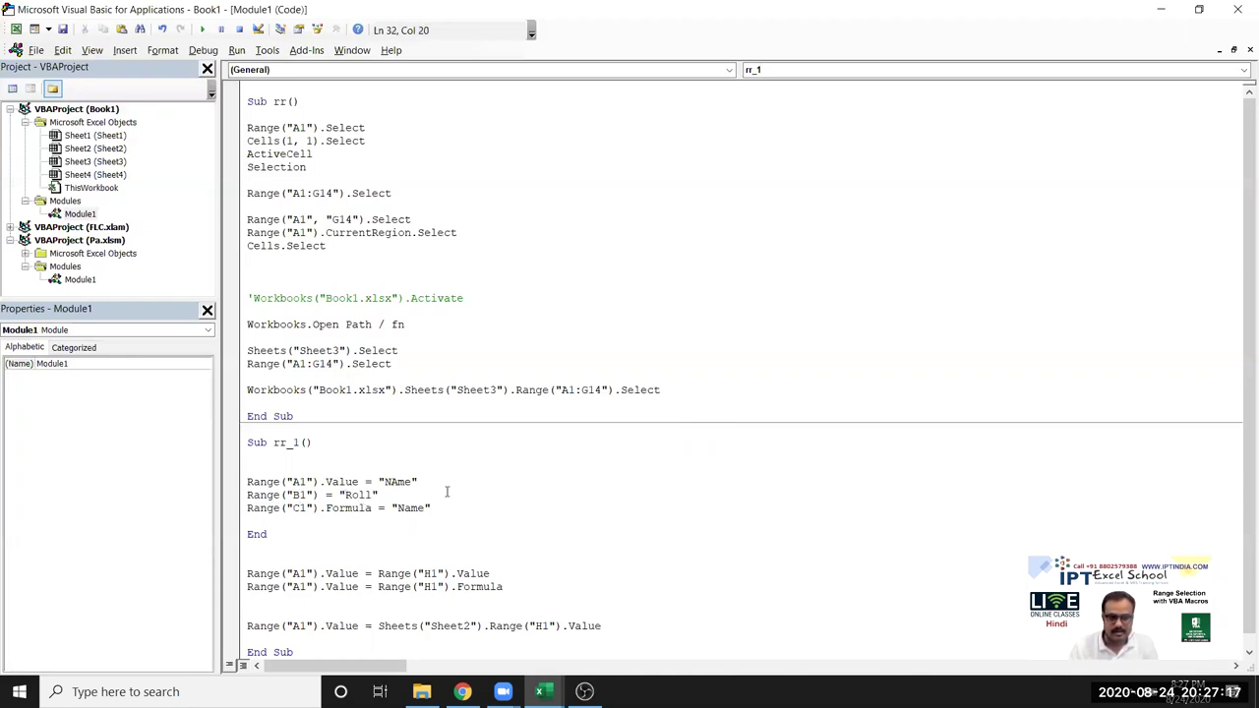
pyautogui.click(414, 509)
pyautogui.doubleClick(413, 513)
pyautogui.write('Marks')
# - Review the End line at the bottom of rr_1
pyautogui.click(412, 540)
pyautogui.scroll(-1, 411, 540)
pyautogui.click(289, 509)
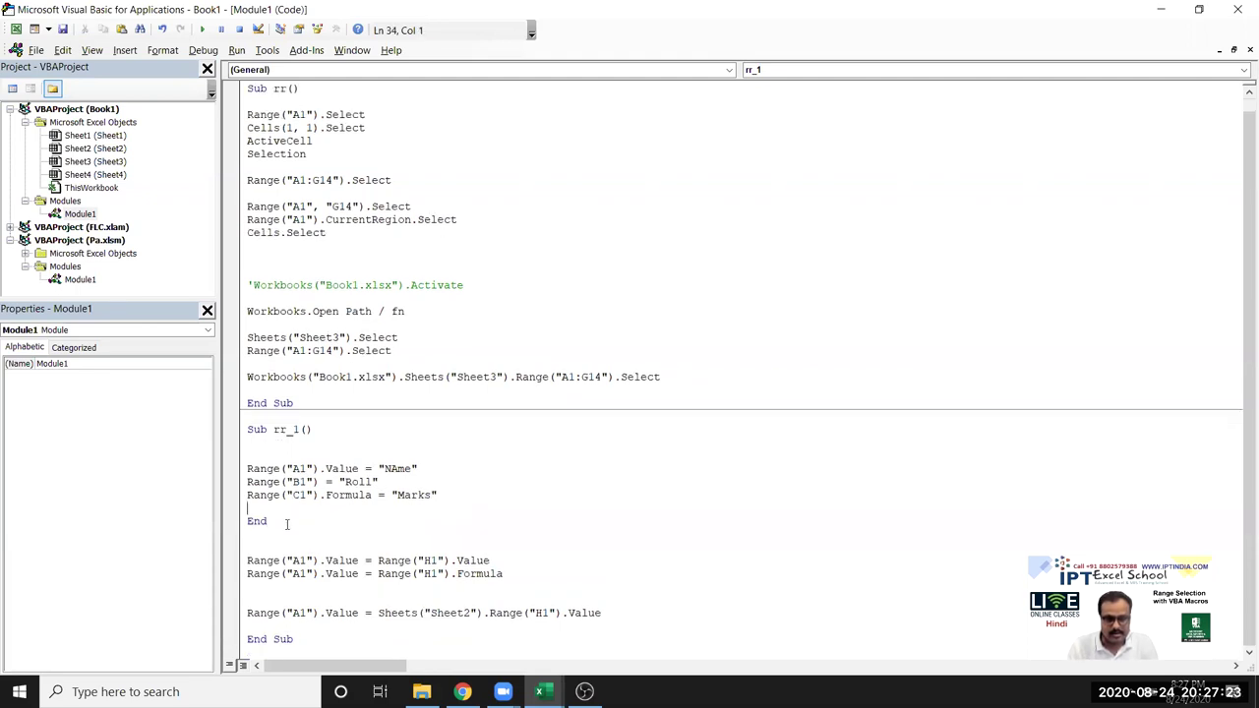
pyautogui.click(280, 522)
pyautogui.moveTo(273, 523); pyautogui.dragTo(261, 523)
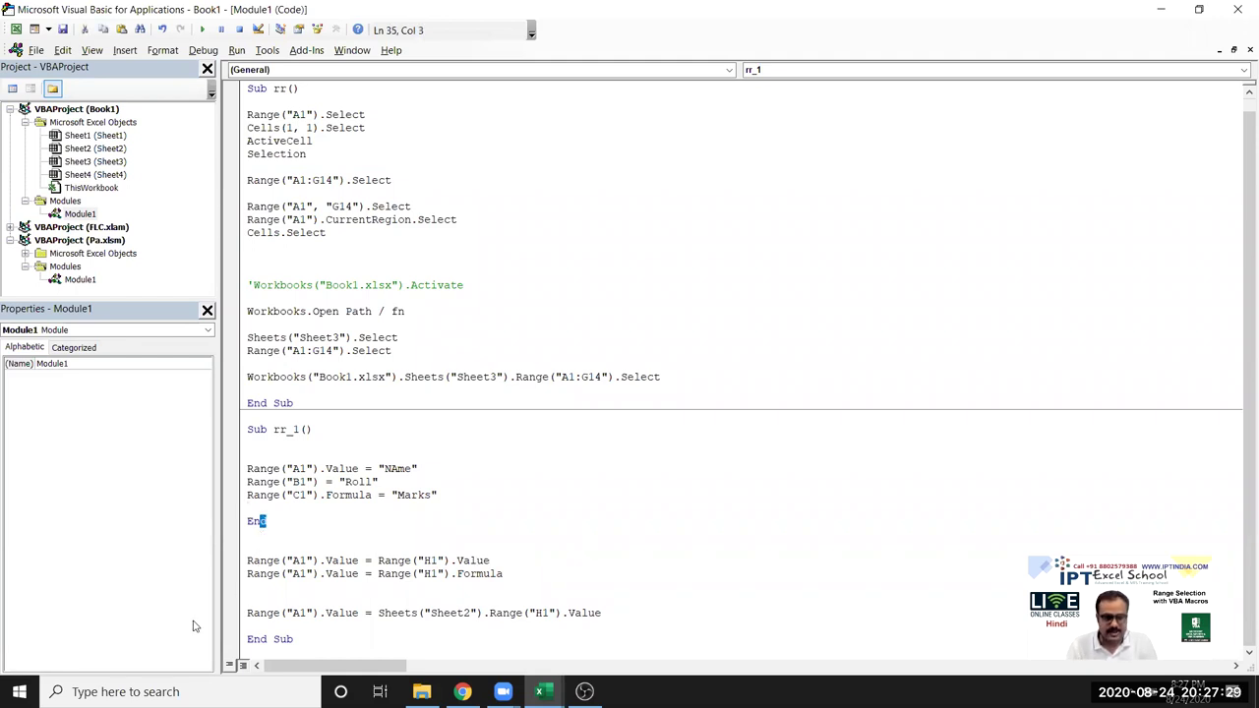
pyautogui.hotkey('alt', 'F11')
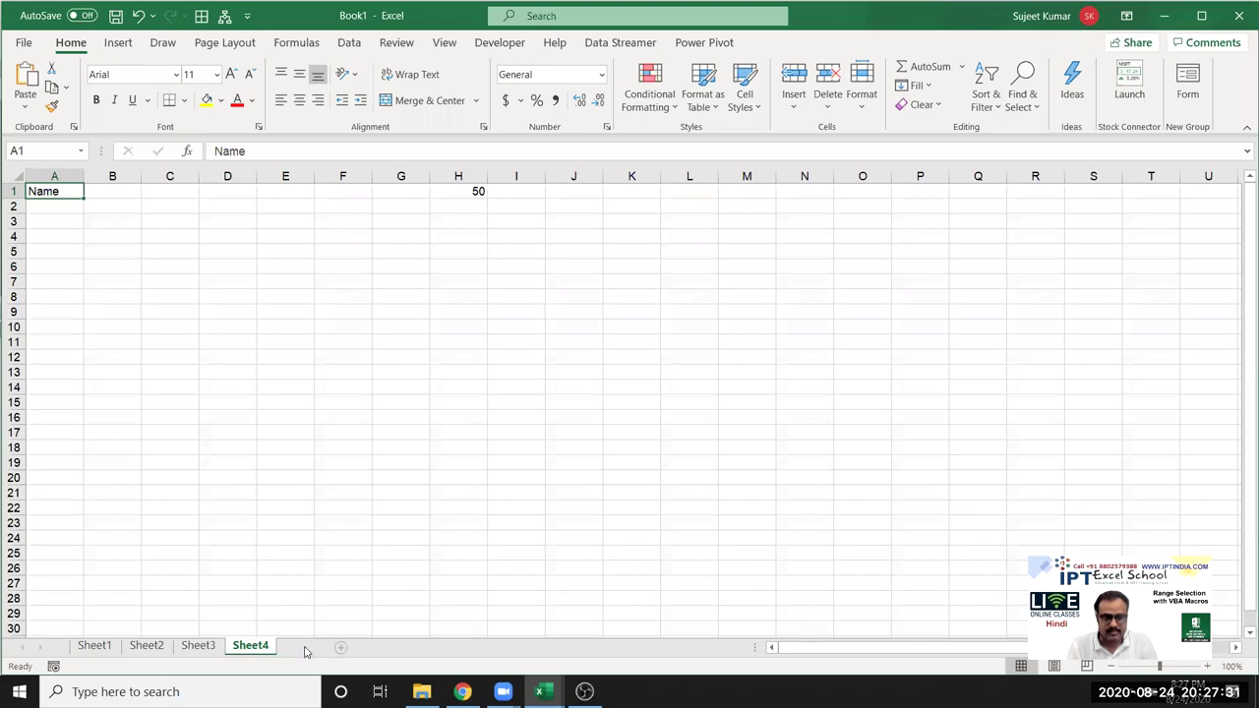
# - Add Sheet5 and enter =50+70 in its H1
pyautogui.click(307, 649)
pyautogui.click(460, 187)
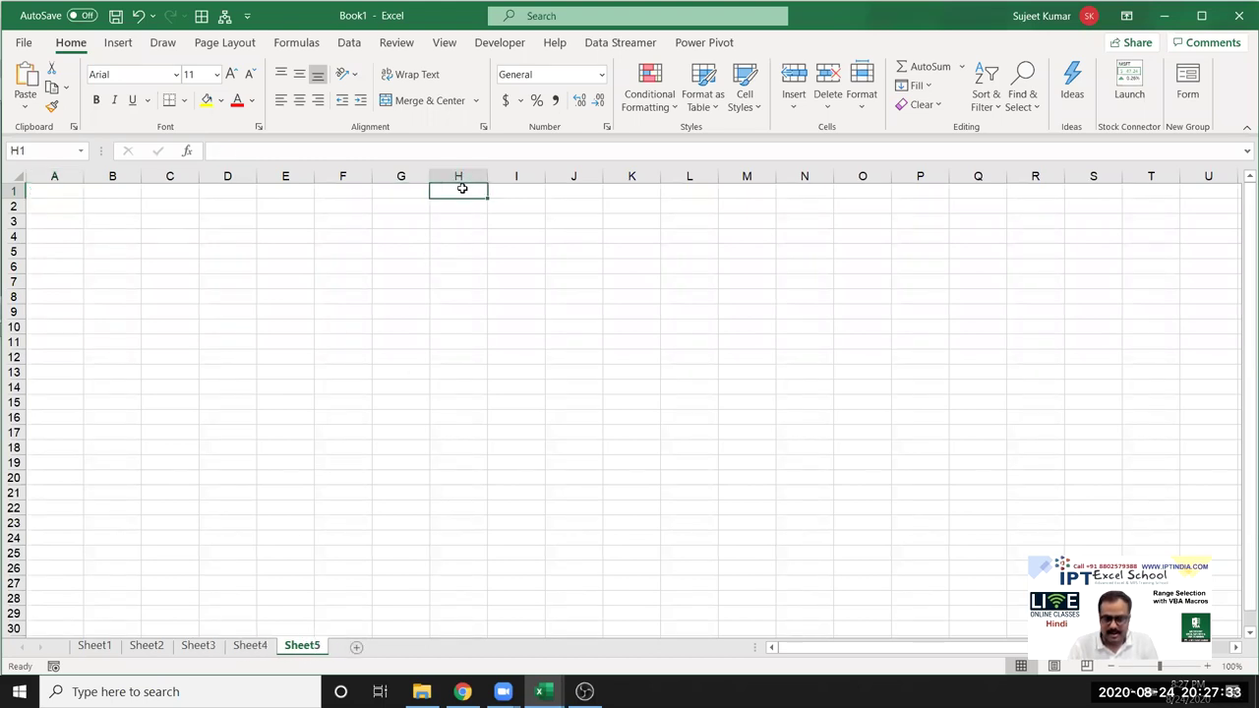
pyautogui.write('=50')
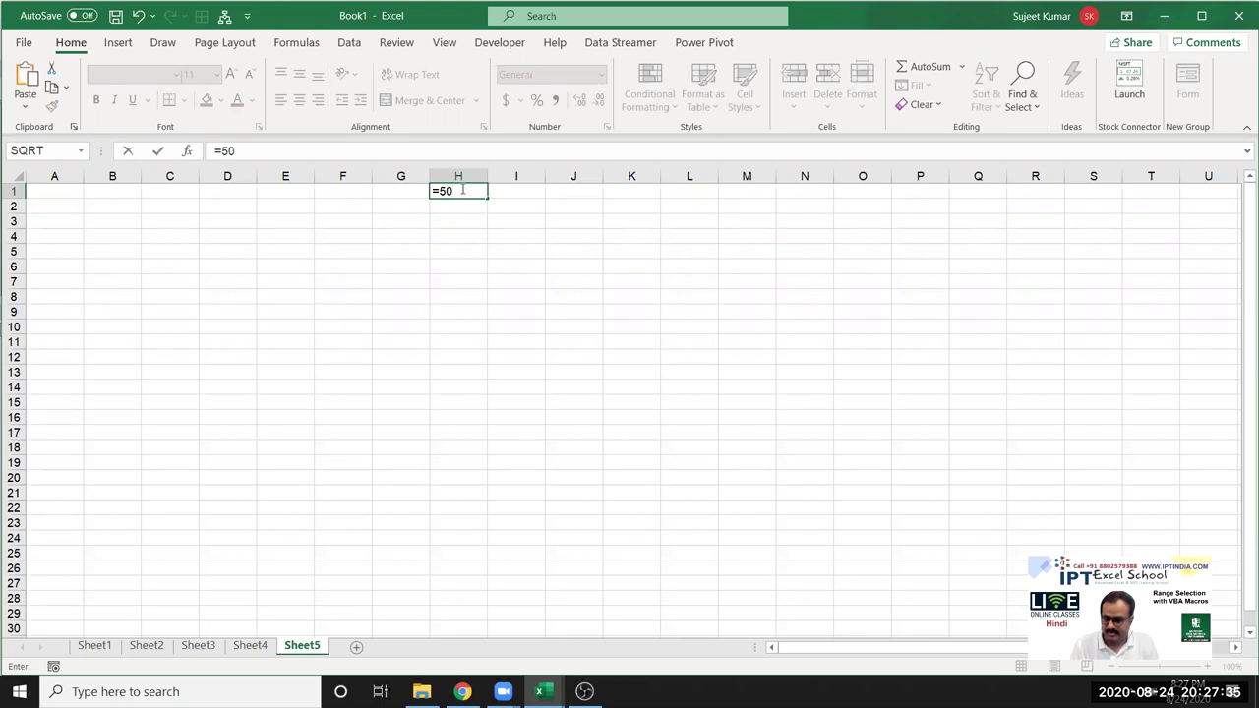
pyautogui.write('+70')
pyautogui.press('Escape')
# - Create Sub kk() containing the line setting A1 from Range("H1").Value
pyautogui.hotkey('alt', 'F11')
pyautogui.click(301, 646)
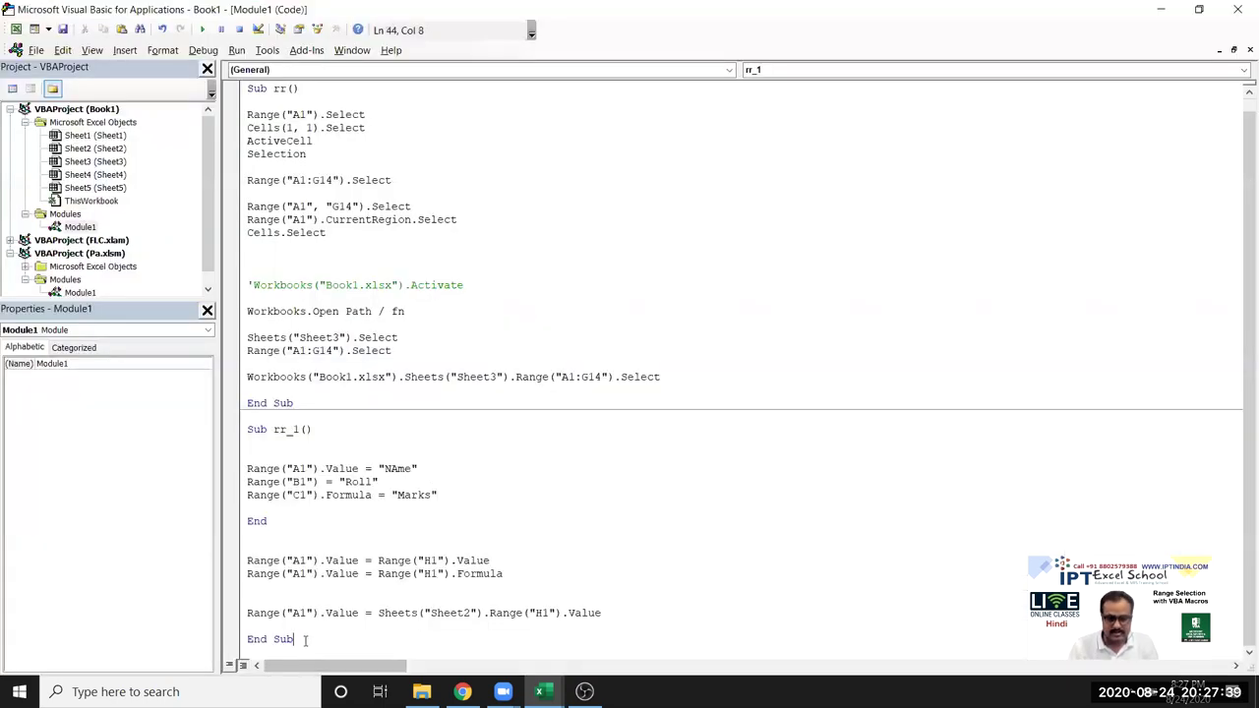
pyautogui.press('Down')
pyautogui.press('Down')
pyautogui.press('Down')
pyautogui.press('Up')
pyautogui.write('e')
pyautogui.press('BackSpace')
pyautogui.write('sub ')
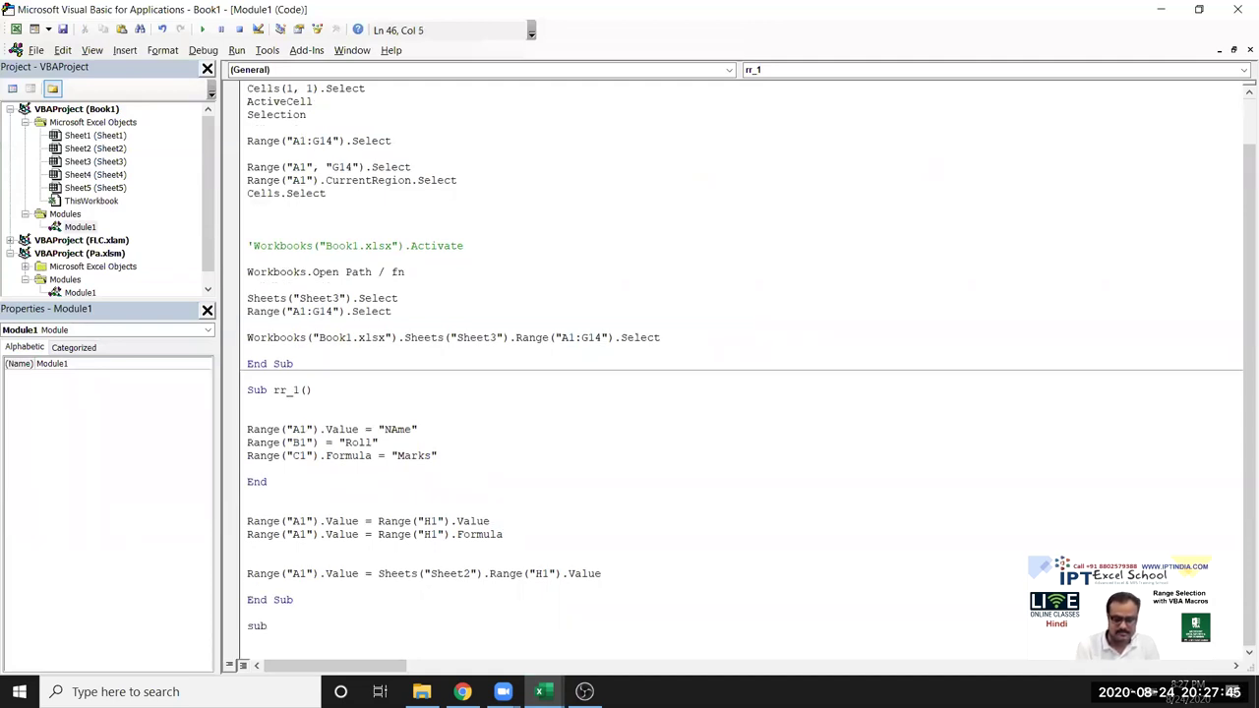
pyautogui.write('kk()')
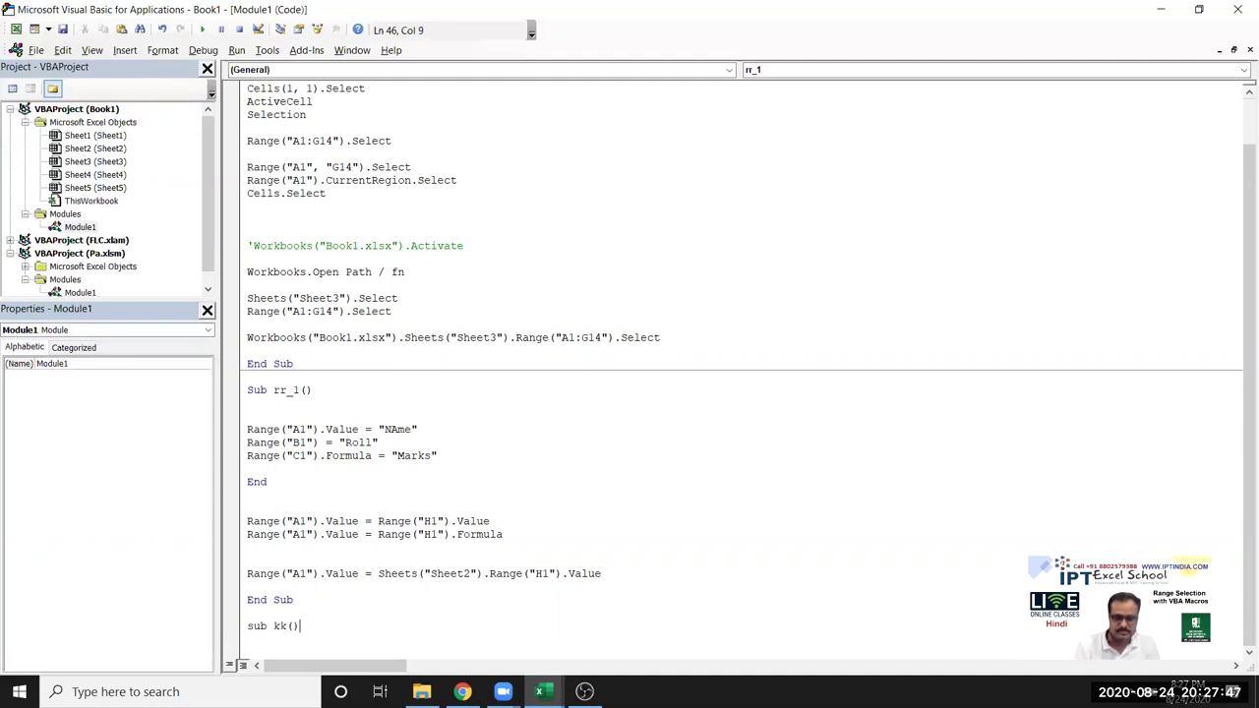
pyautogui.press('Return')
pyautogui.press('Return')
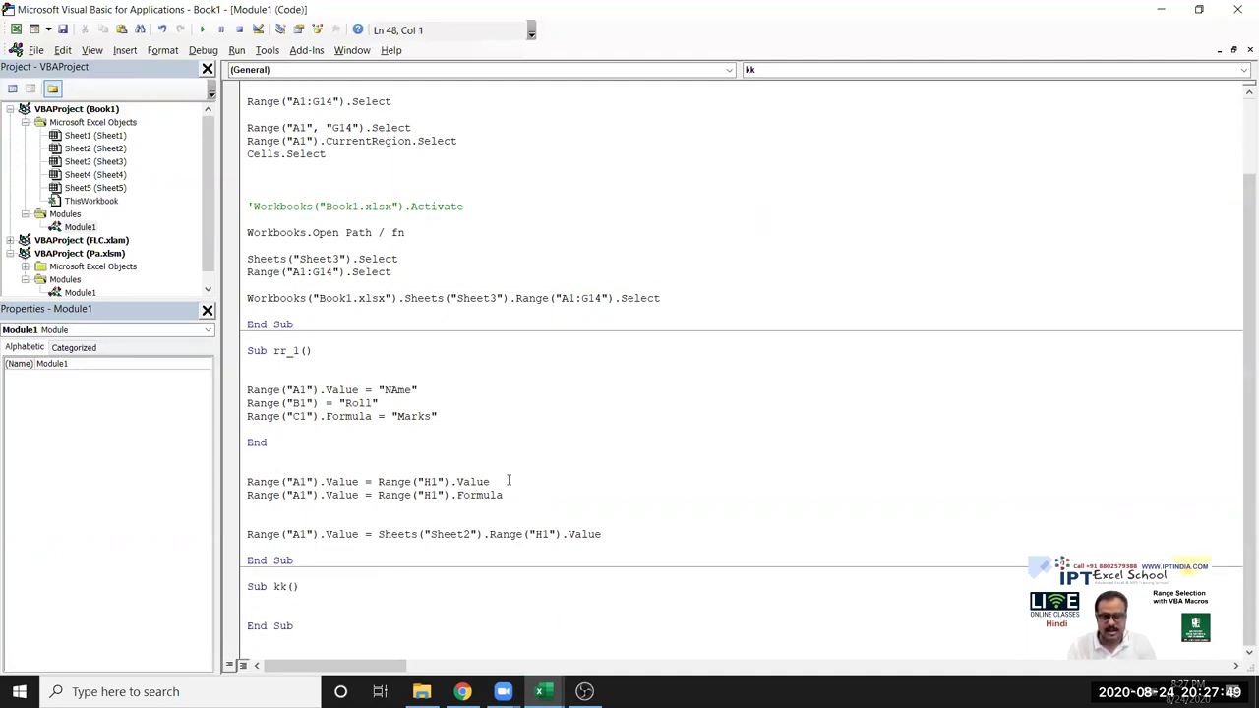
pyautogui.moveTo(508, 480); pyautogui.dragTo(246, 482)
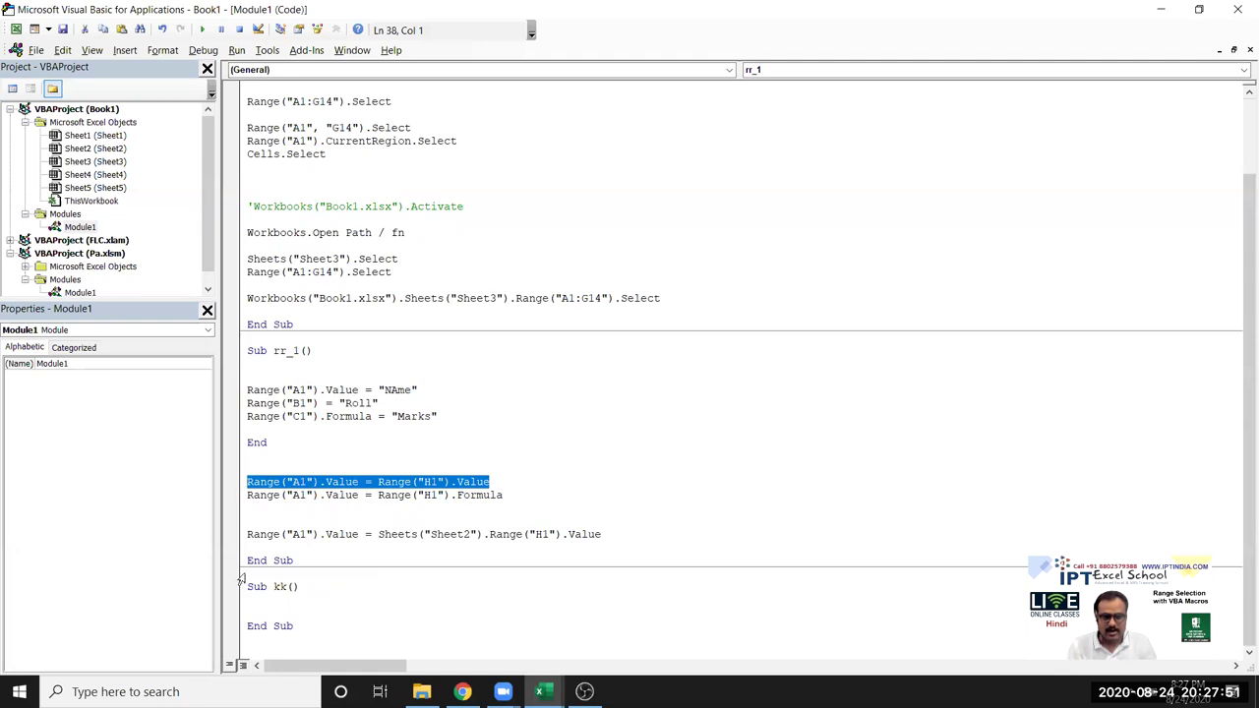
pyautogui.hotkey('ctrl', 'c')
pyautogui.click(261, 611)
pyautogui.hotkey('ctrl', 'v')
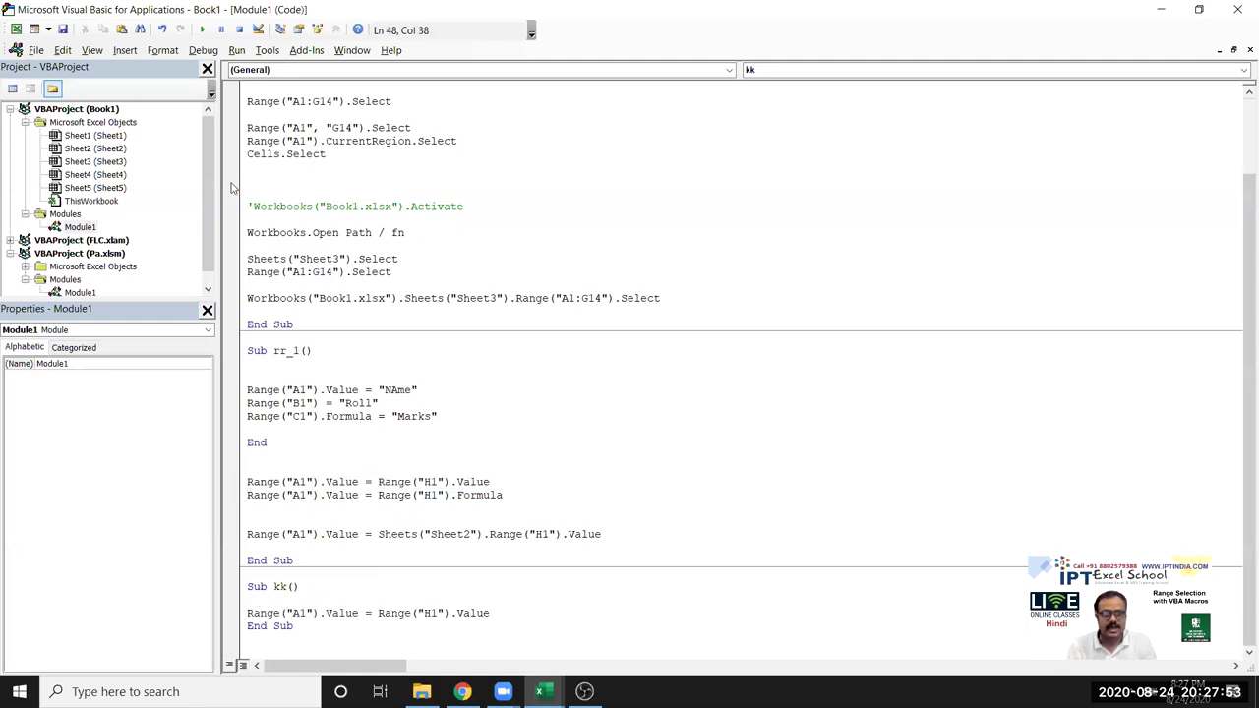
# - Run kk, compare A1 with H1's formula, clear A1, and remove .Value
pyautogui.click(202, 28)
pyautogui.hotkey('alt', 'F11')
pyautogui.click(54, 194)
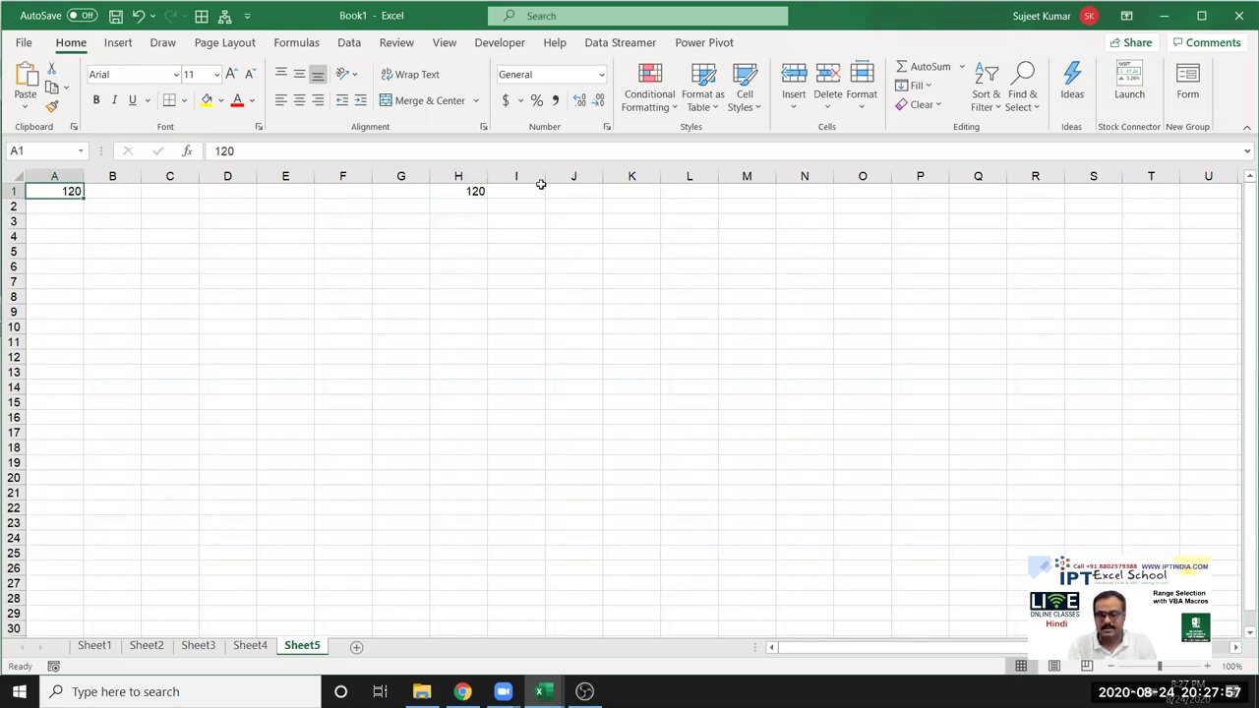
pyautogui.doubleClick(475, 192)
pyautogui.press('Escape')
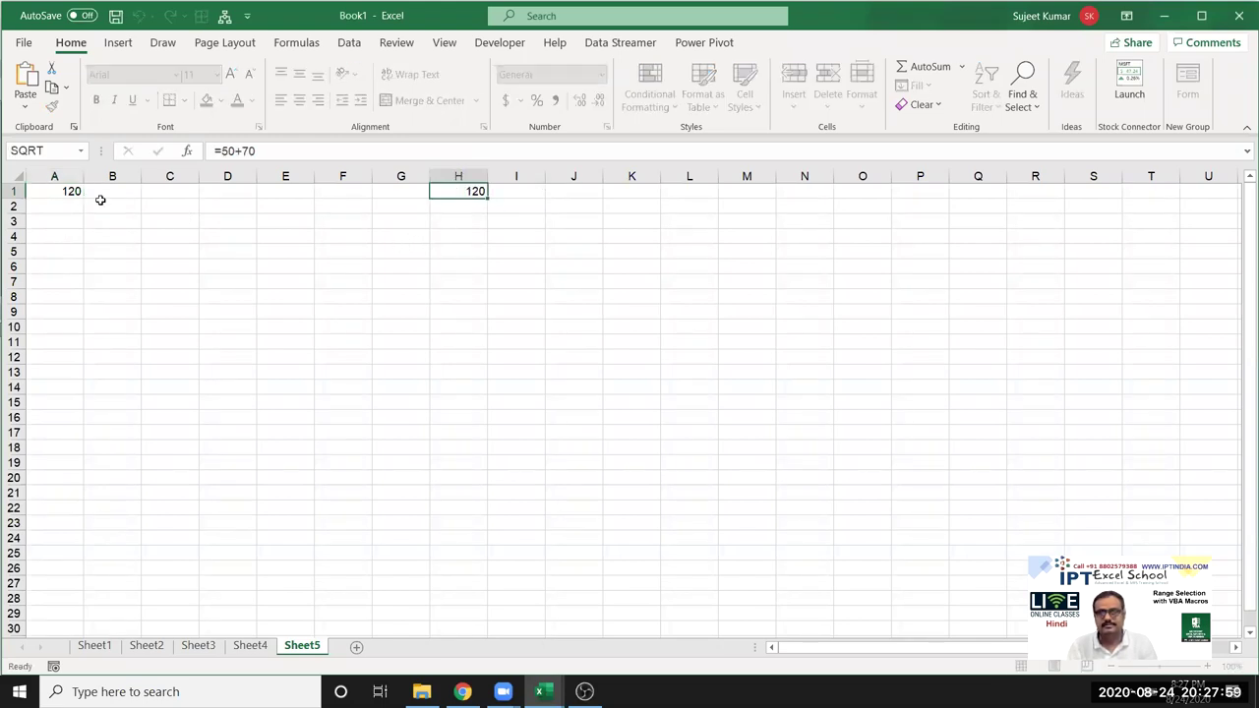
pyautogui.click(30, 194)
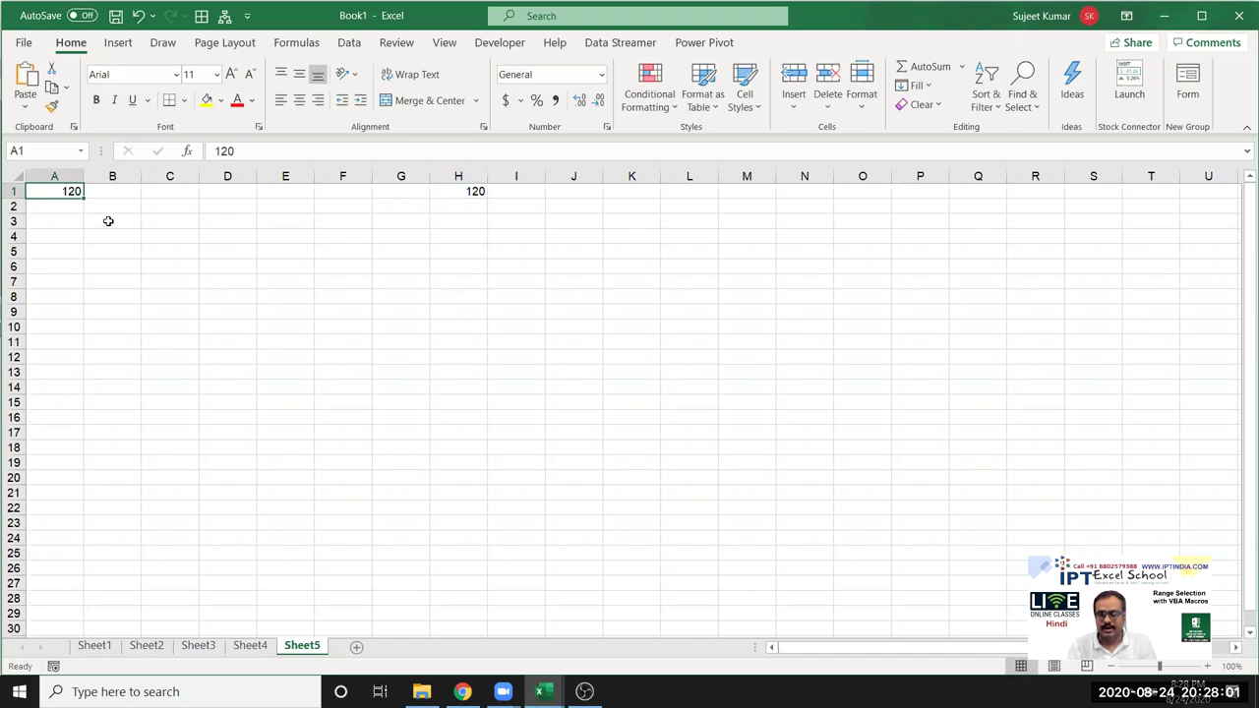
pyautogui.press('Delete')
pyautogui.hotkey('alt', 'F11')
pyautogui.press('BackSpace')
pyautogui.press('BackSpace')
pyautogui.press('BackSpace')
pyautogui.press('BackSpace')
pyautogui.press('BackSpace')
pyautogui.press('BackSpace')
# - Complete .Formula in the kk line, run kk, and check that A1 shows =50+70
pyautogui.write('.for')
pyautogui.press('Down')
pyautogui.press('Tab')
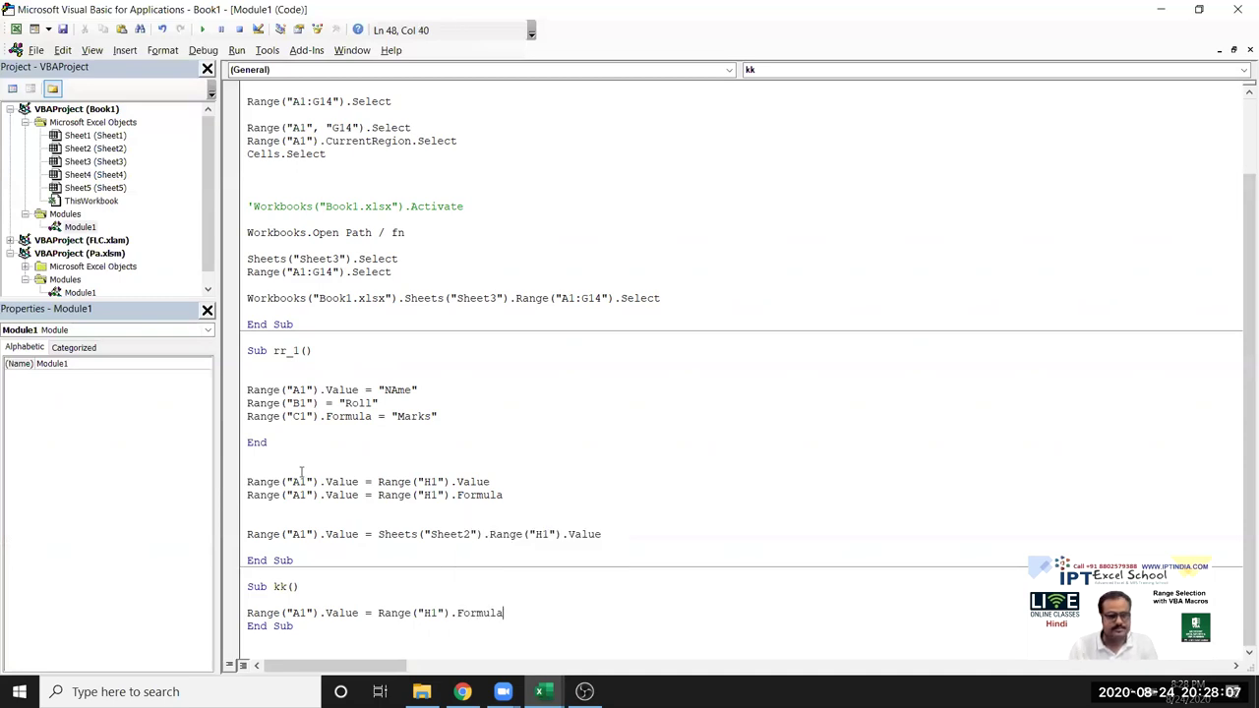
pyautogui.click(268, 613)
pyautogui.doubleClick(267, 613)
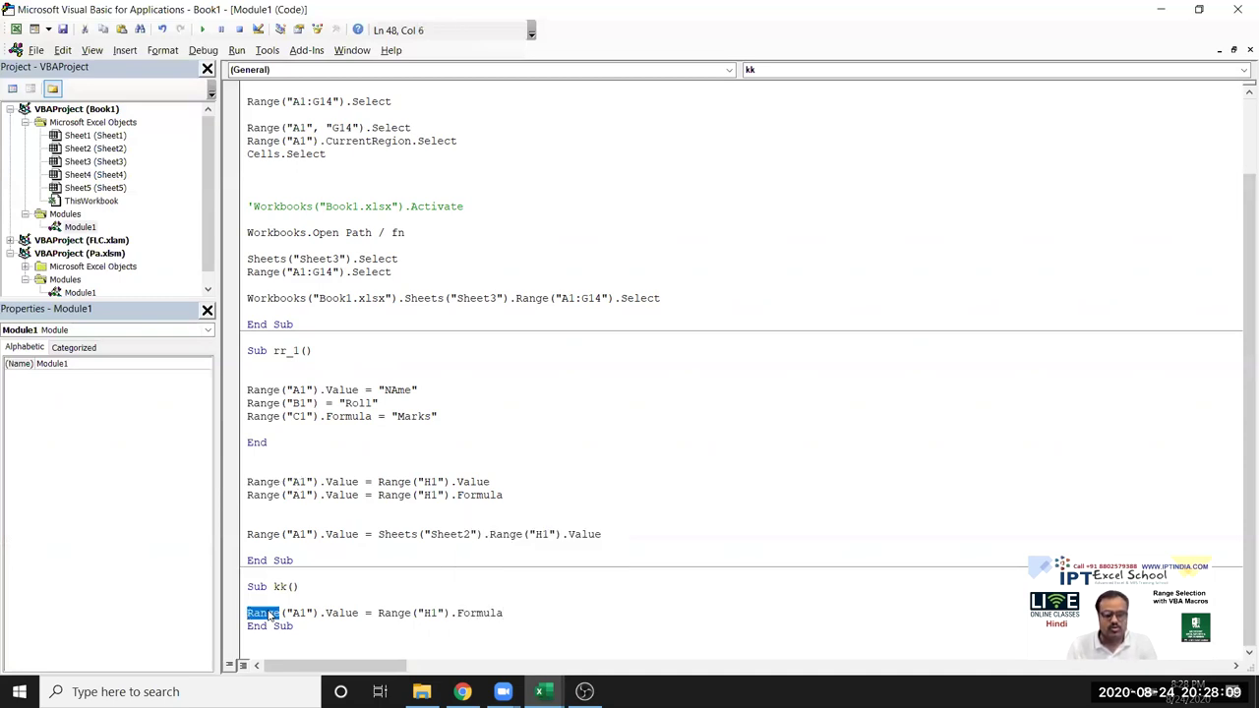
pyautogui.click(202, 30)
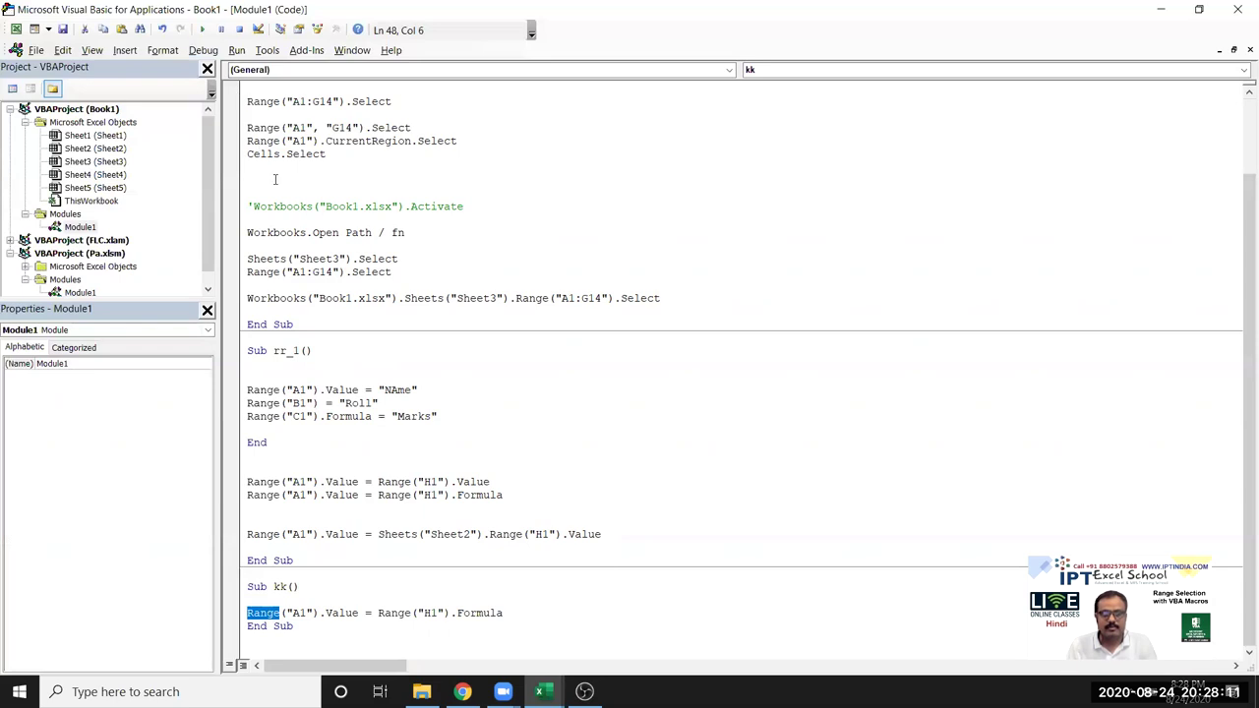
pyautogui.hotkey('alt', 'F11')
pyautogui.doubleClick(67, 191)
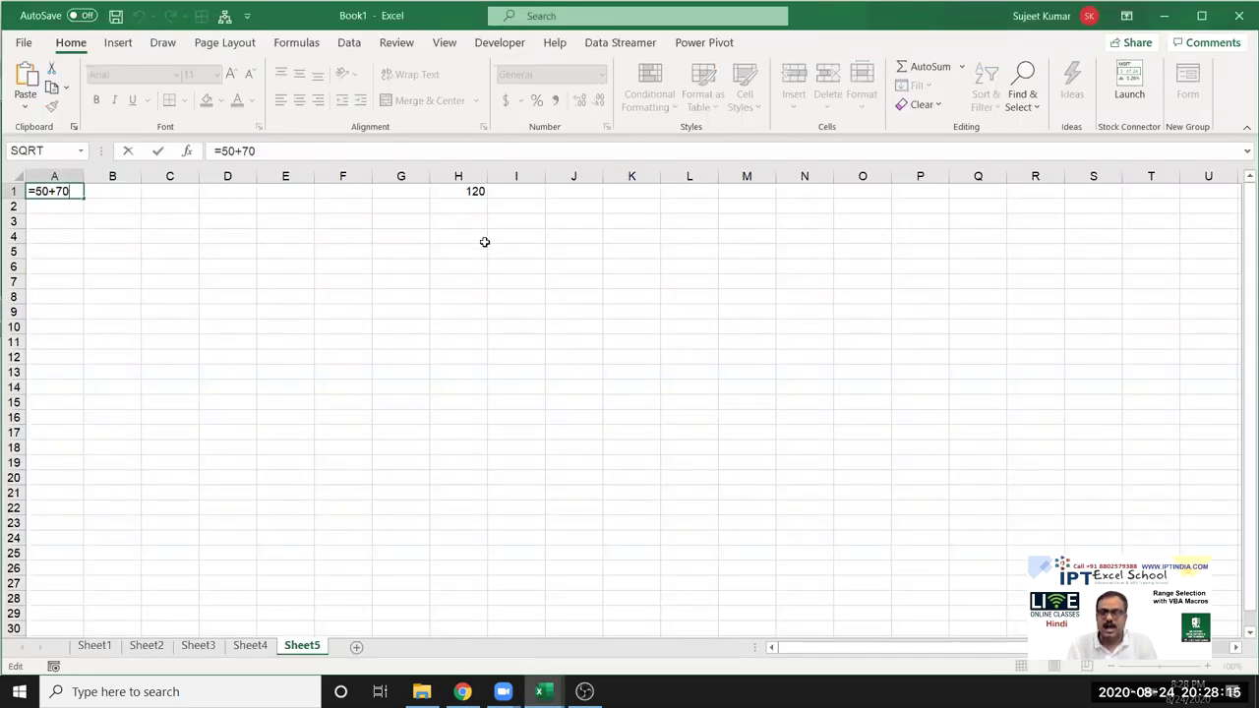
# - Enter the formula =I1+J1 in H1
pyautogui.click(459, 190)
pyautogui.write('=')
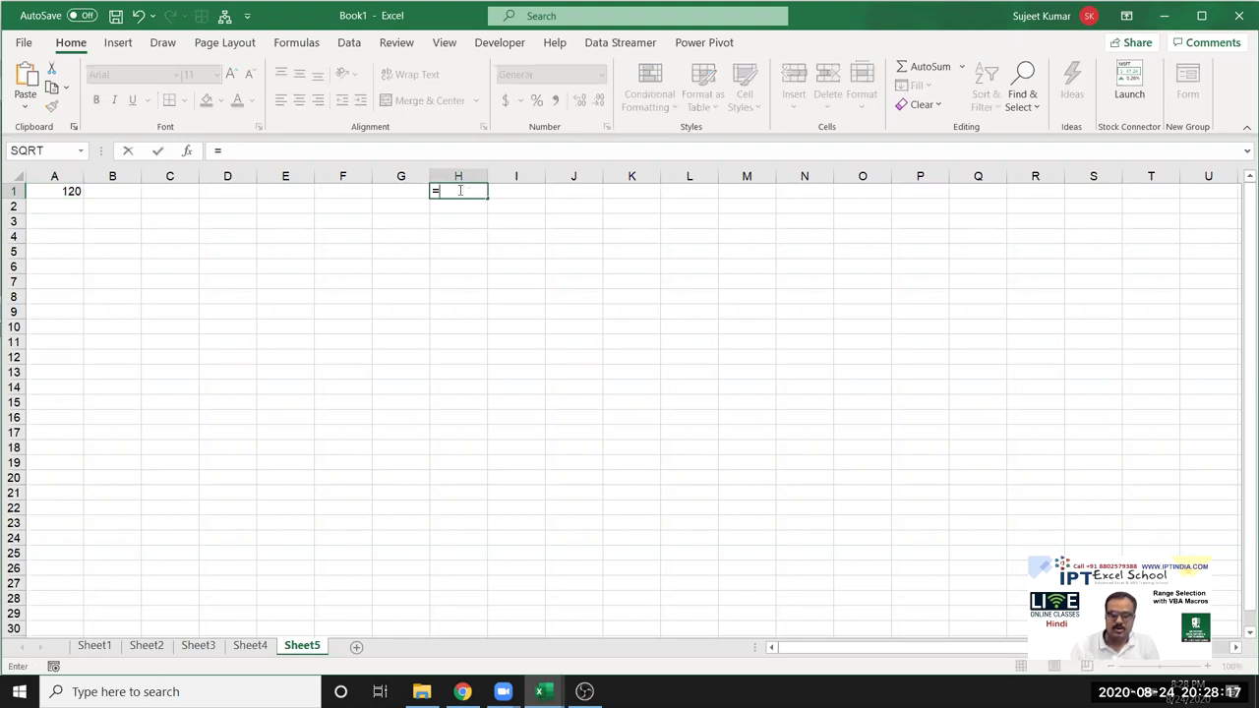
pyautogui.click(518, 188)
pyautogui.write('+')
pyautogui.click(572, 191)
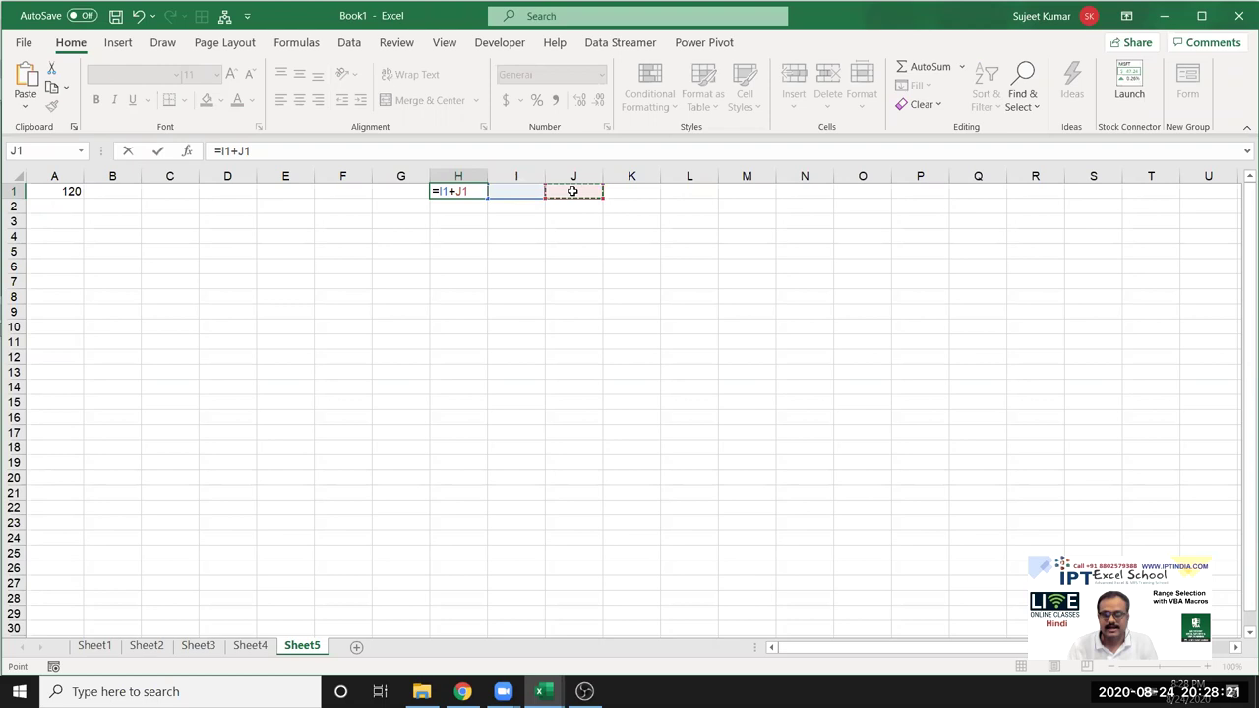
pyautogui.press('Return')
# - Enter 20 in I1 and 30 in J1, then check H1's total of 50
pyautogui.click(502, 190)
pyautogui.write('20')
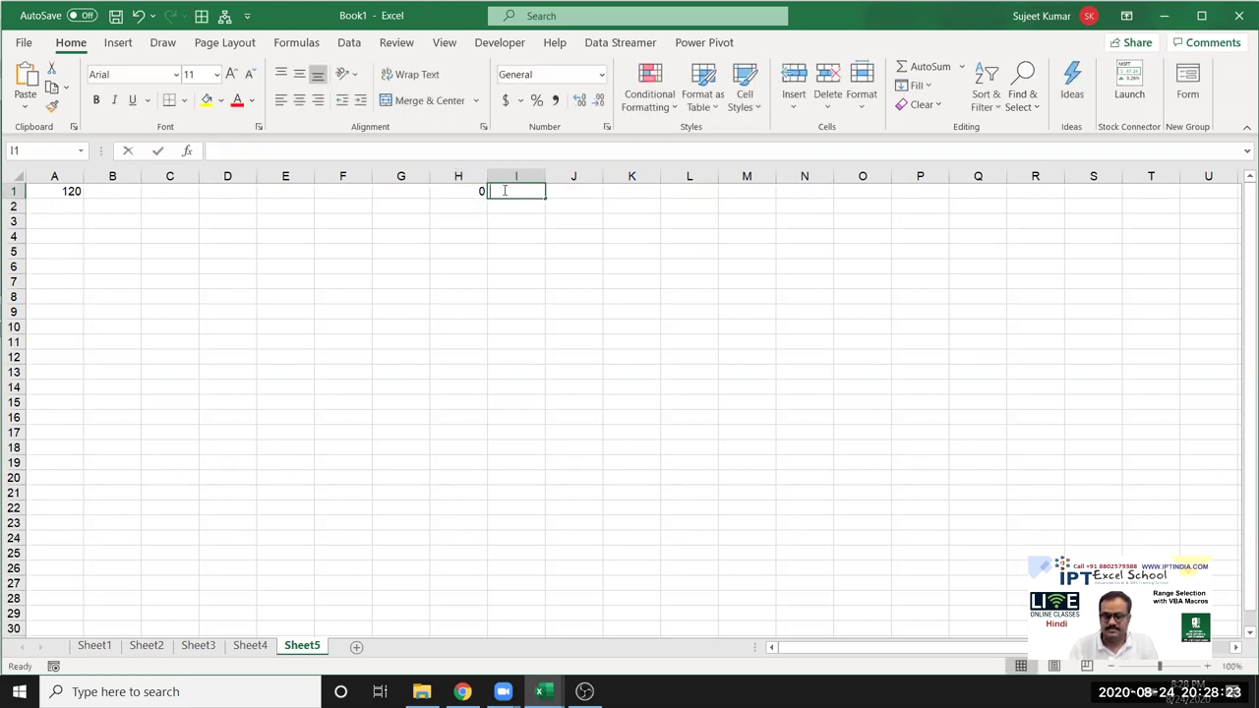
pyautogui.press('Tab')
pyautogui.write('30')
pyautogui.press('Return')
pyautogui.click(476, 193)
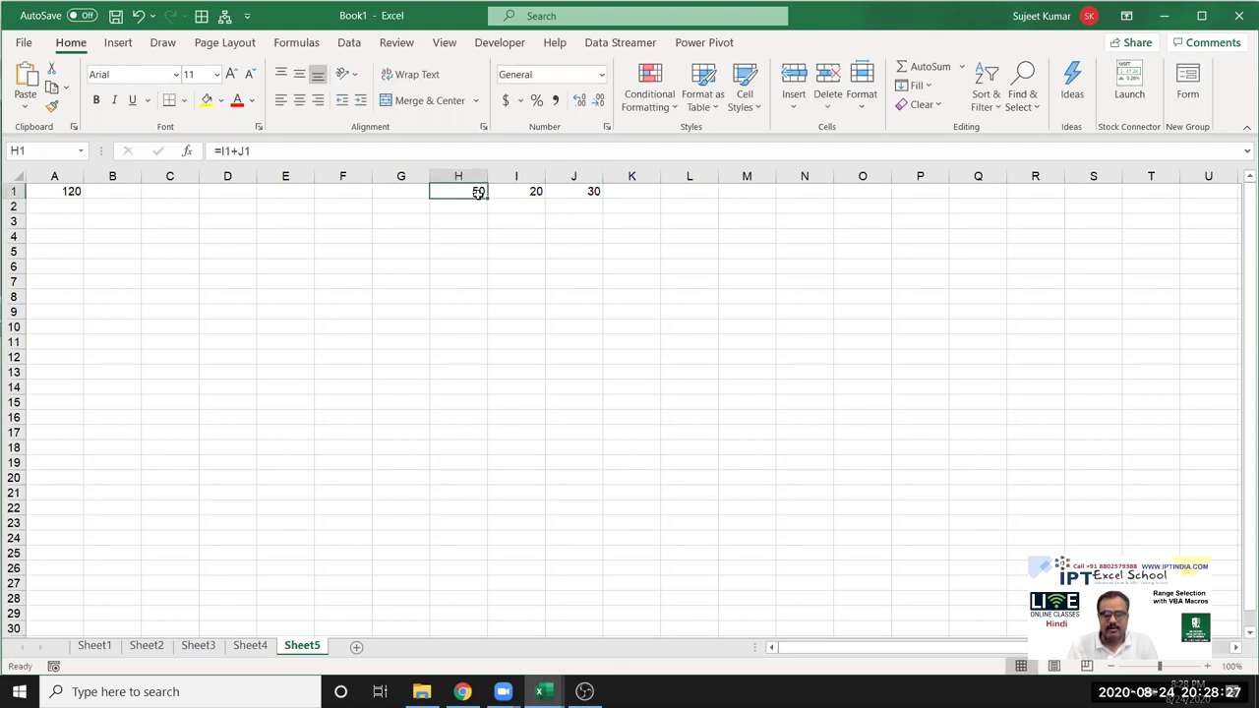
# - Clear A1 and return to the VBA editor
pyautogui.click(35, 191)
pyautogui.press('Delete')
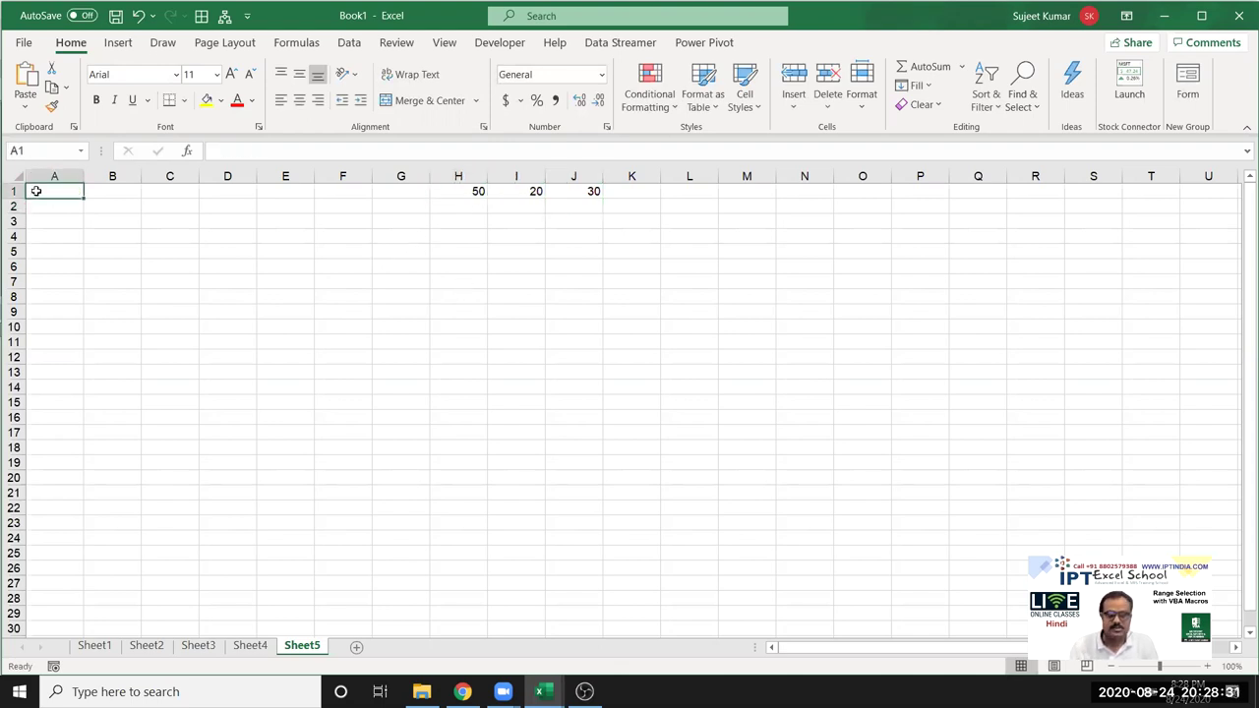
pyautogui.hotkey('alt', 'F11')
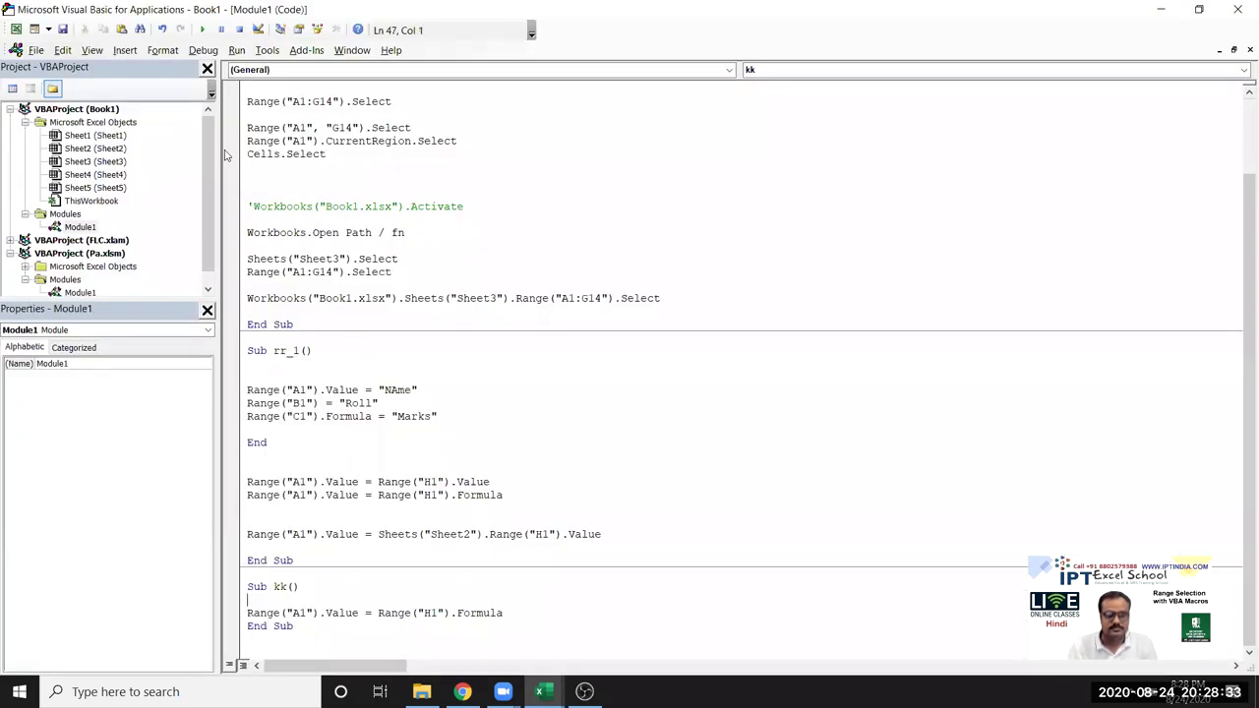
# - Run kk with F5 and confirm A1 now holds =I1+J1, showing 50
pyautogui.press('F5')
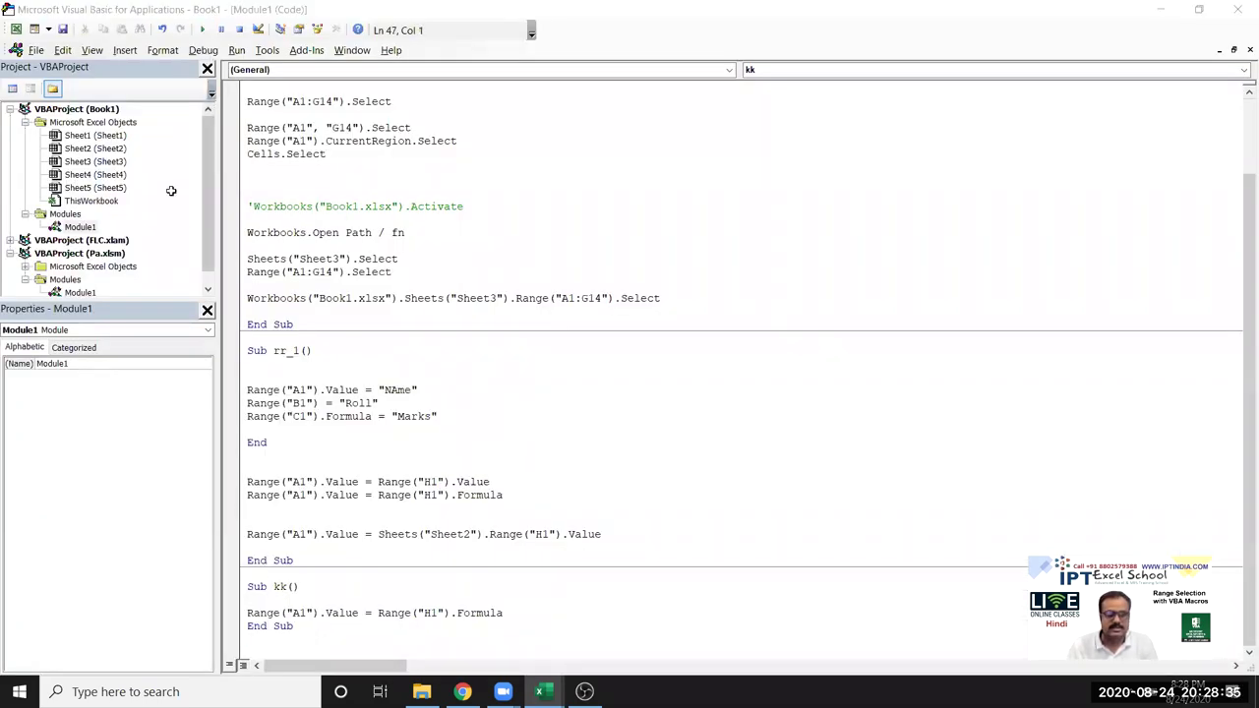
pyautogui.hotkey('alt', 'F11')
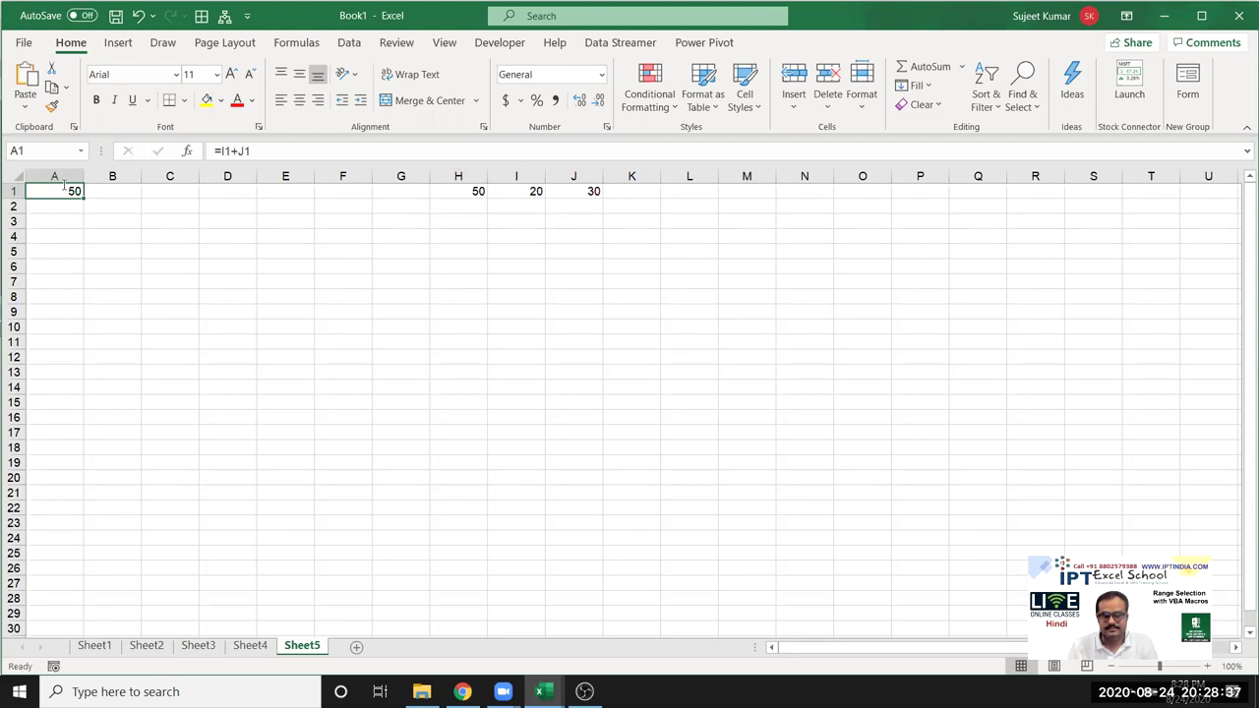
pyautogui.doubleClick(64, 186)
pyautogui.press('Escape')
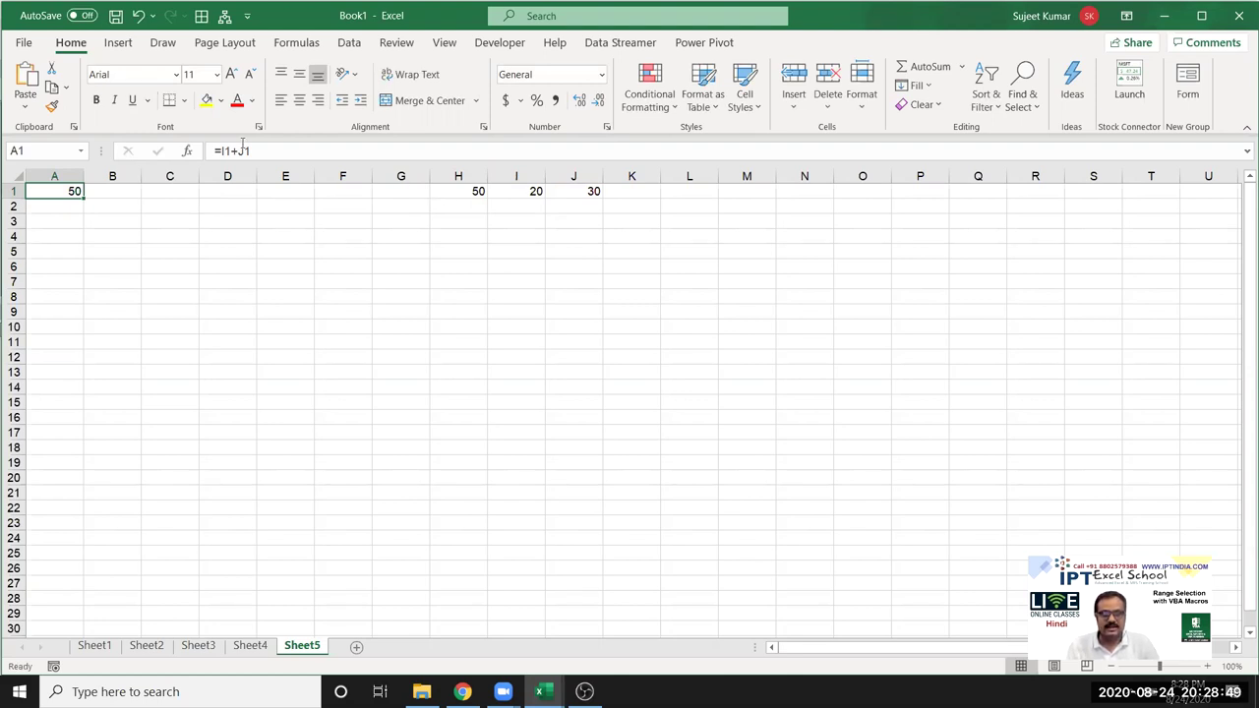
# - Compare the formulas in H1 and A1, then select rr_1's Range("A1").Value destination
pyautogui.hotkey('ctrl', 'Right')
pyautogui.press('F2')
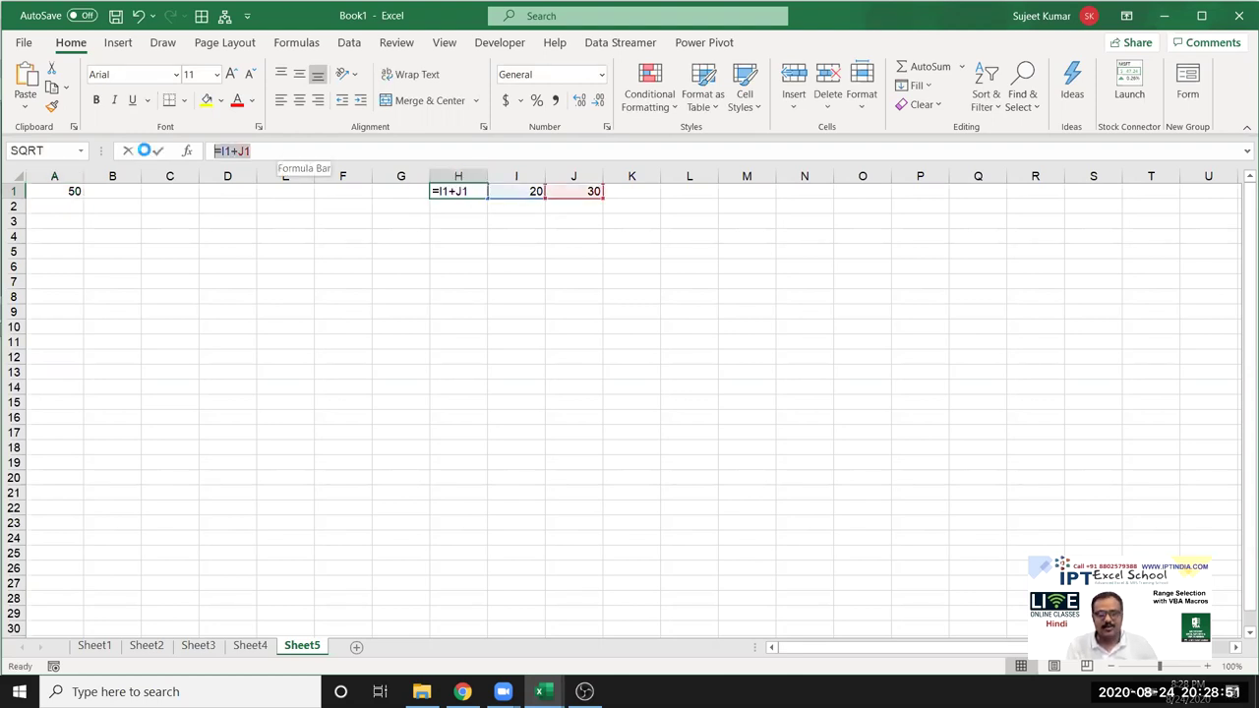
pyautogui.click(157, 151)
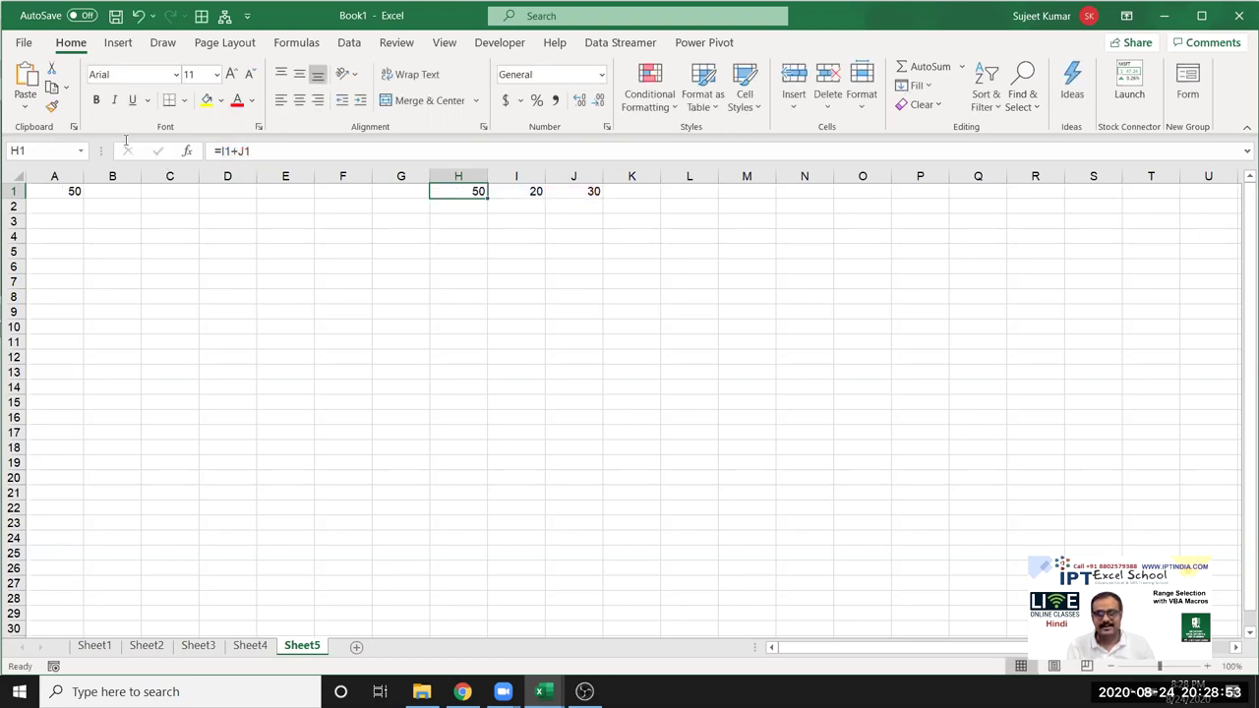
pyautogui.hotkey('ctrl', 'Home')
pyautogui.press('F2')
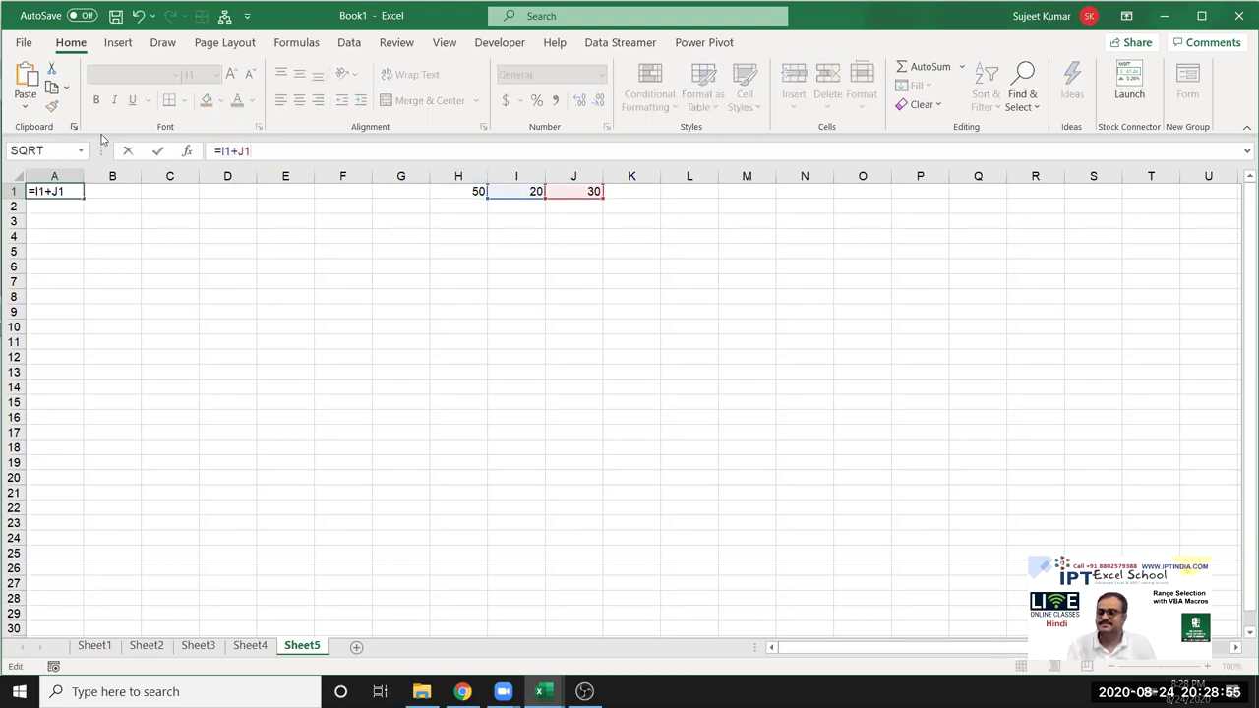
pyautogui.press('Escape')
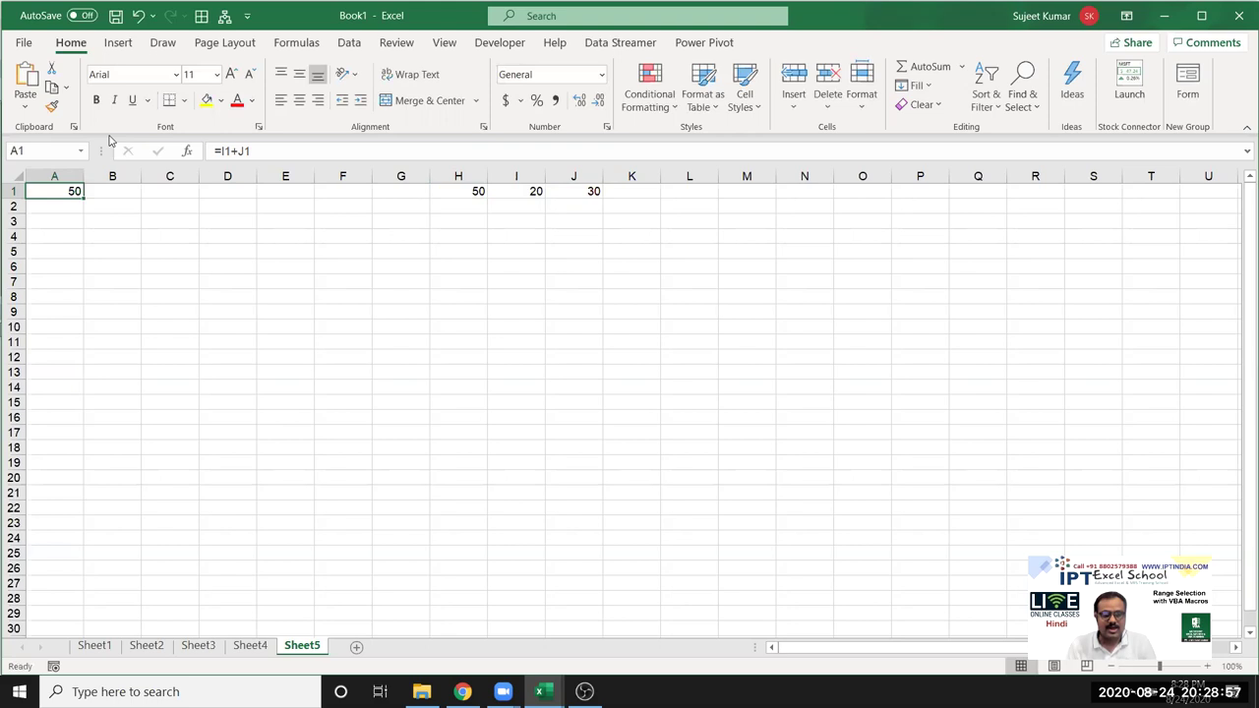
pyautogui.hotkey('alt', 'Tab')
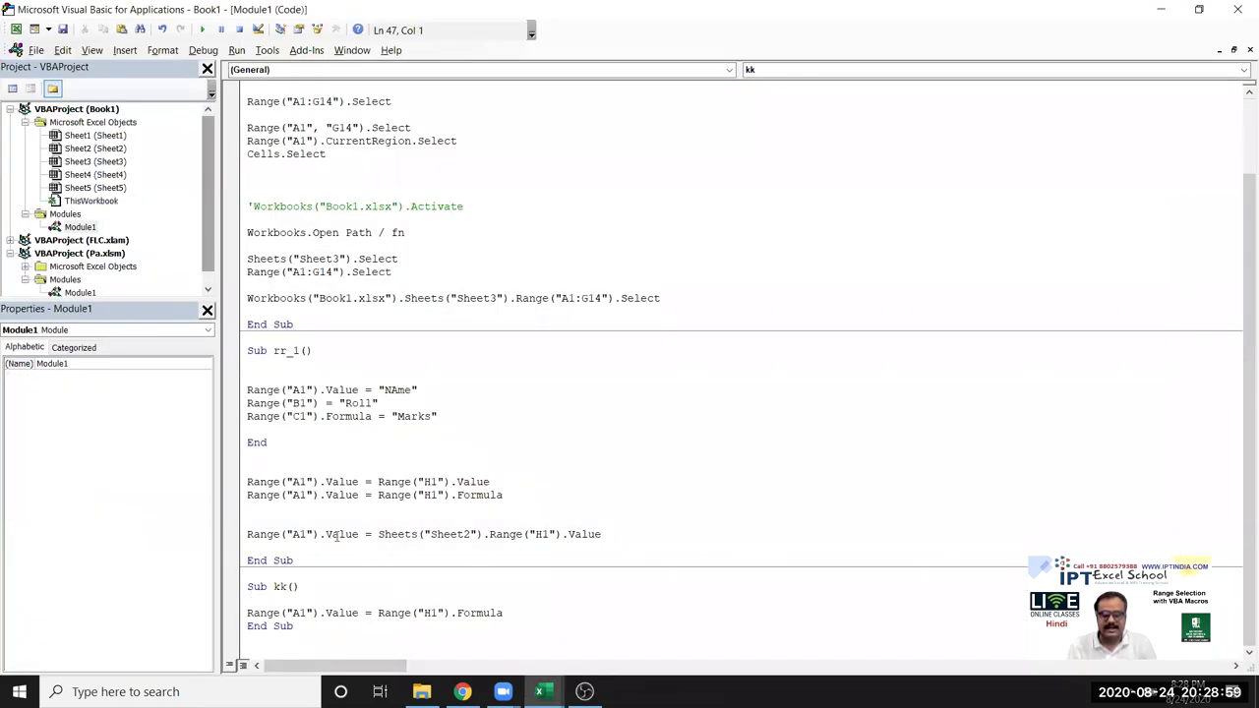
pyautogui.moveTo(359, 535); pyautogui.dragTo(229, 530)
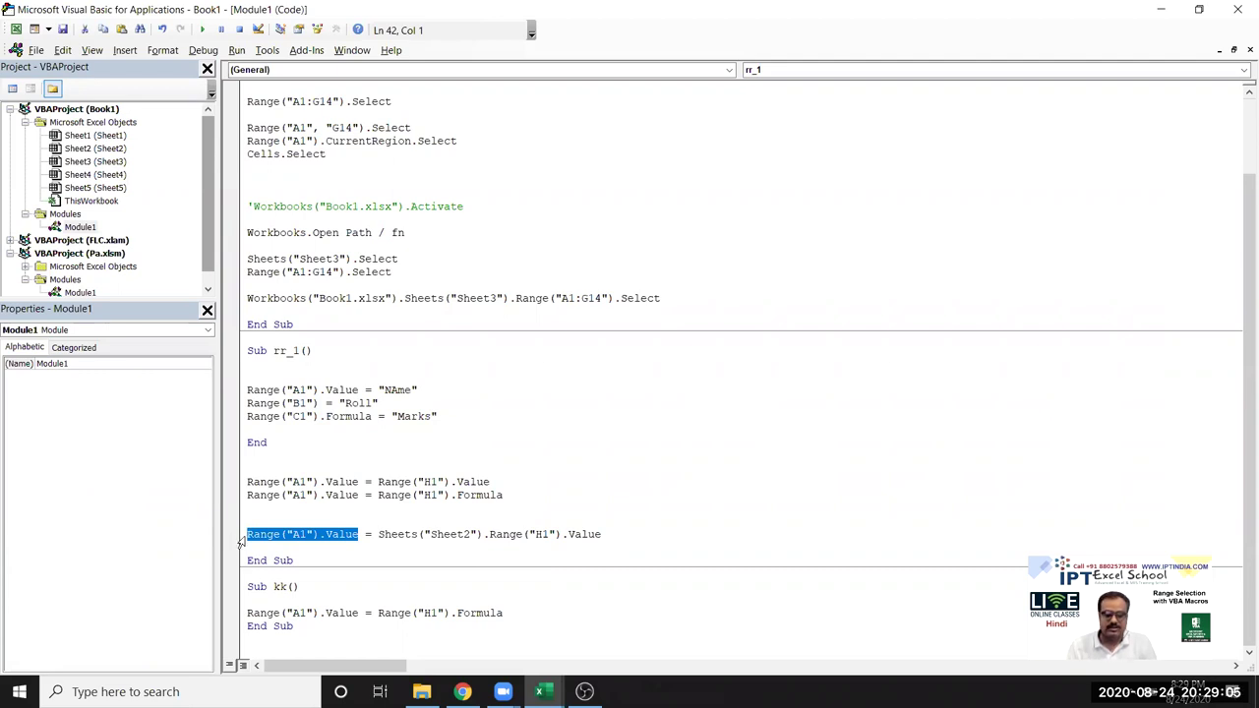
# - Make Sheet4 the active sheet in the workbook
pyautogui.hotkey('alt', 'F11')
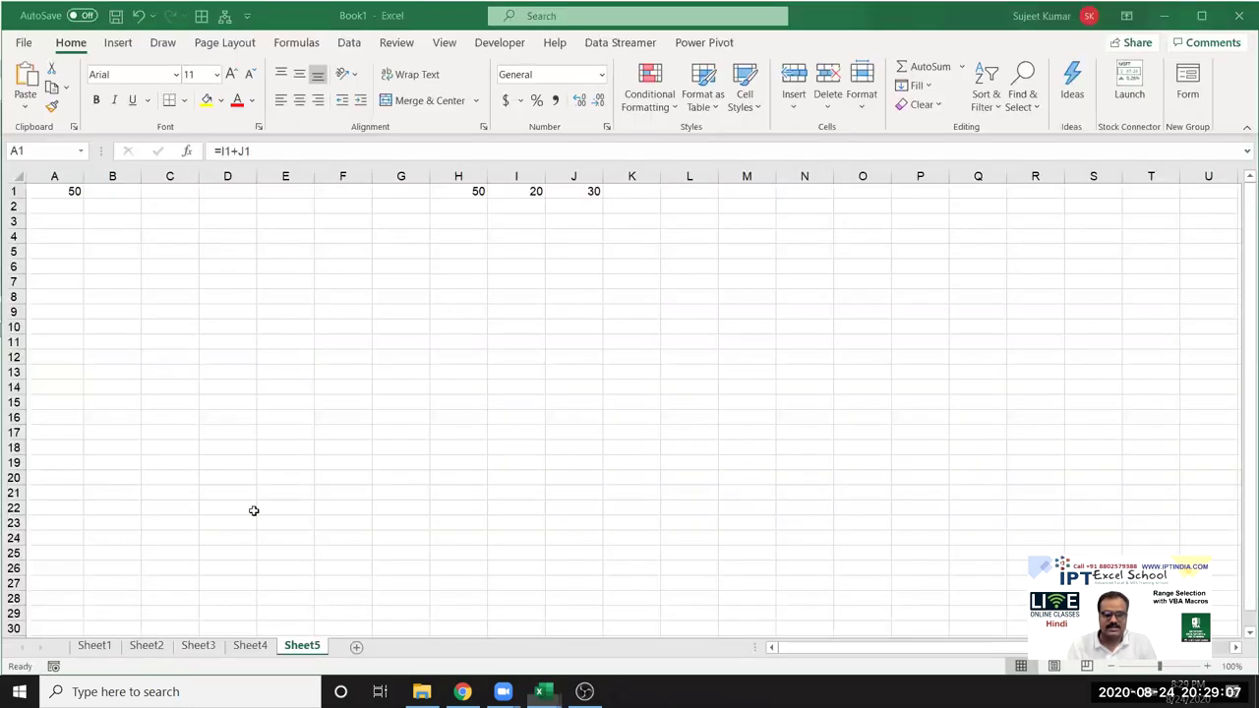
pyautogui.click(250, 647)
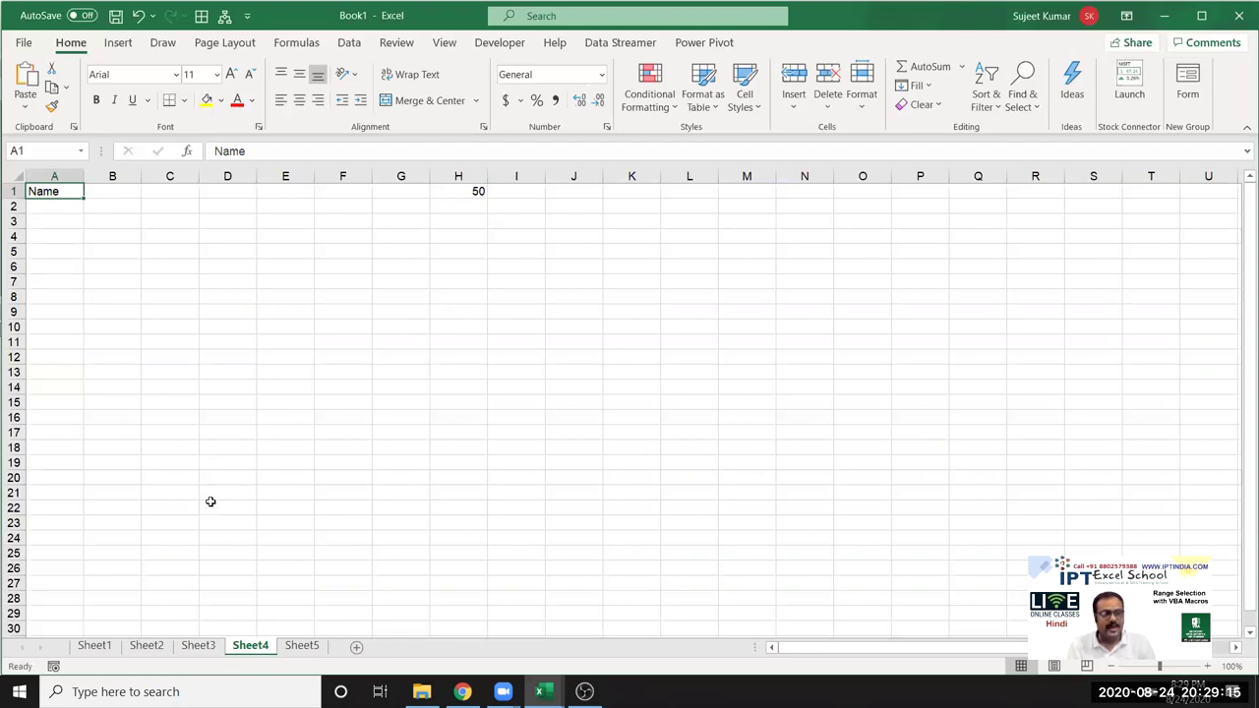
pyautogui.hotkey('alt', 'F11')
# - Review rr_1's Range("A1").Value = Sheets("Sheet2").Range("H1").Value line, selecting Sheet2
pyautogui.click(280, 534)
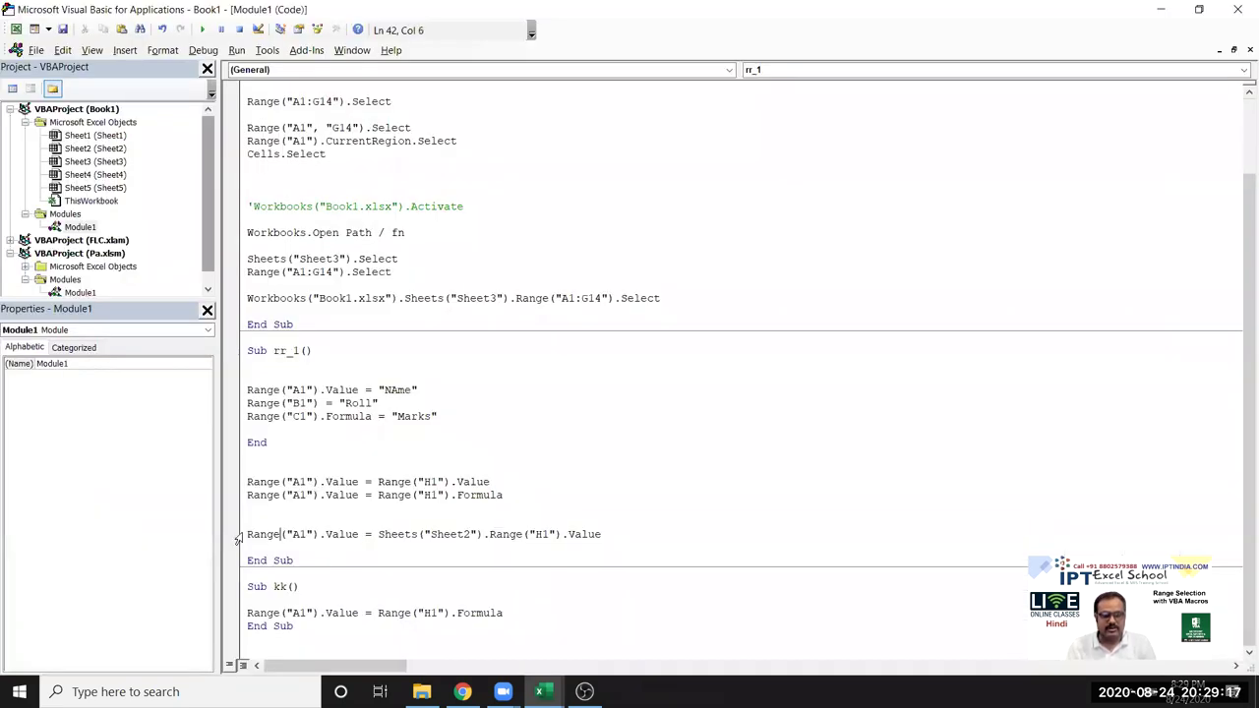
pyautogui.click(238, 539)
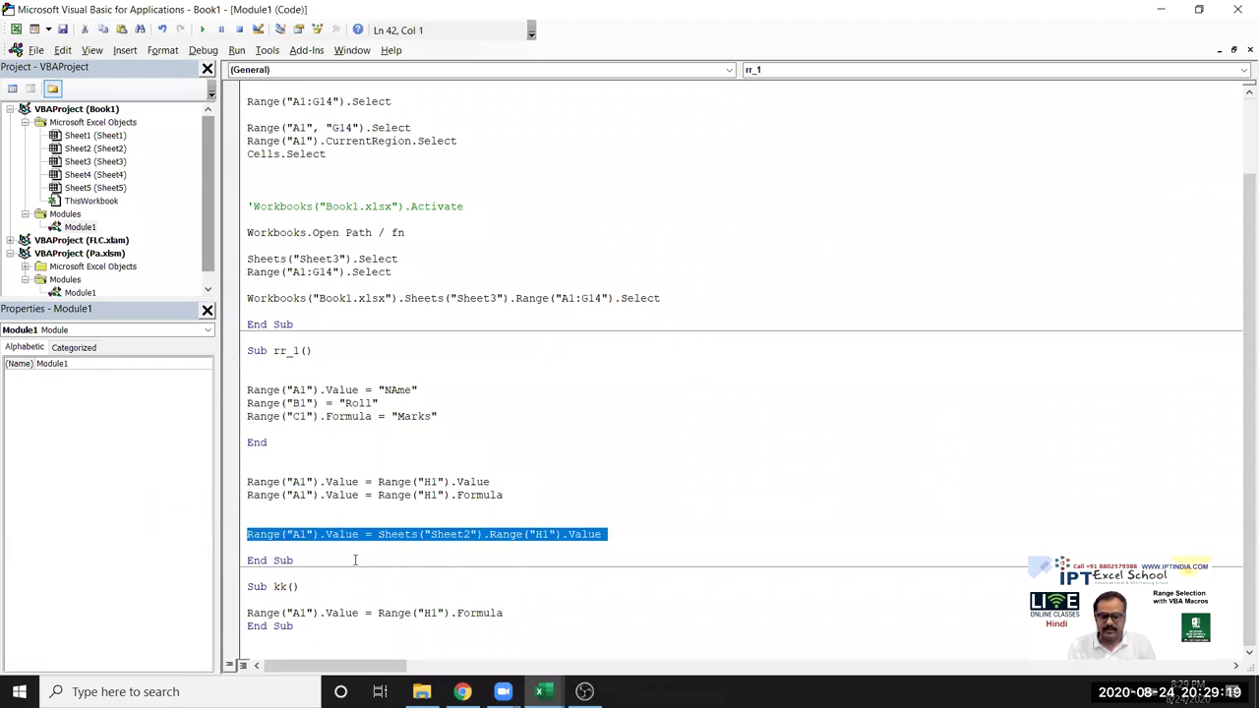
pyautogui.click(444, 539)
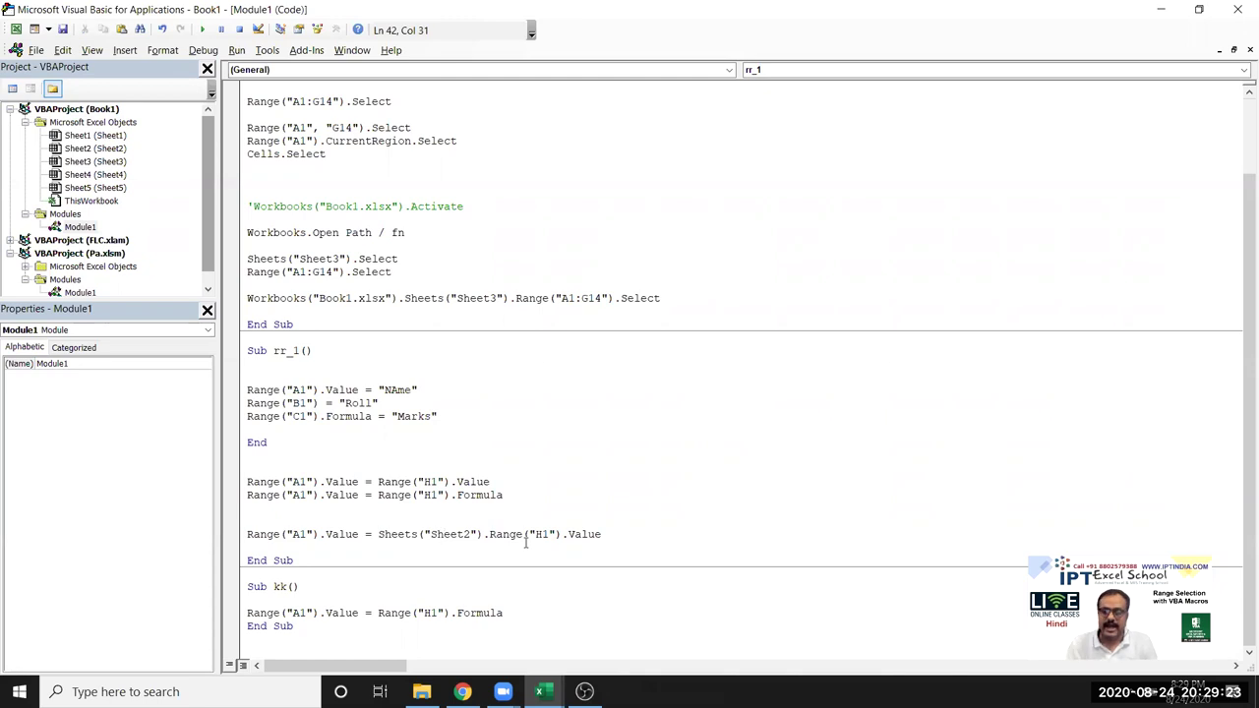
pyautogui.doubleClick(444, 534)
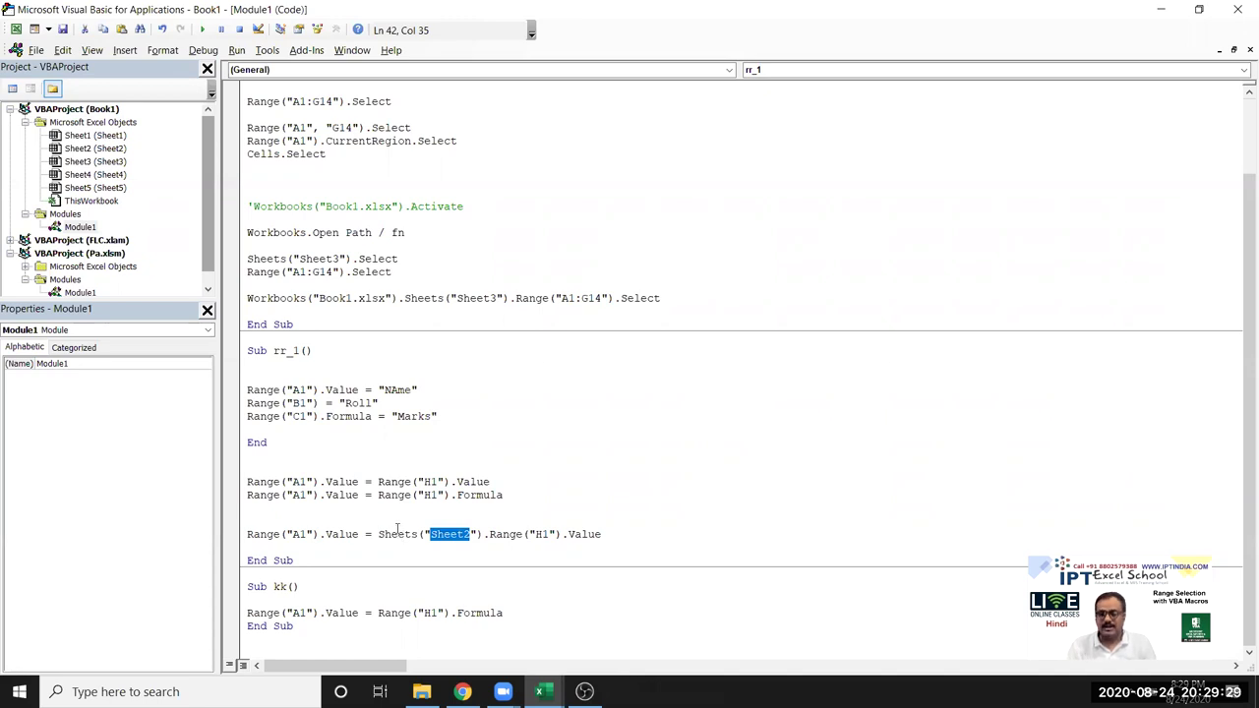
pyautogui.hotkey('alt', 'F11')
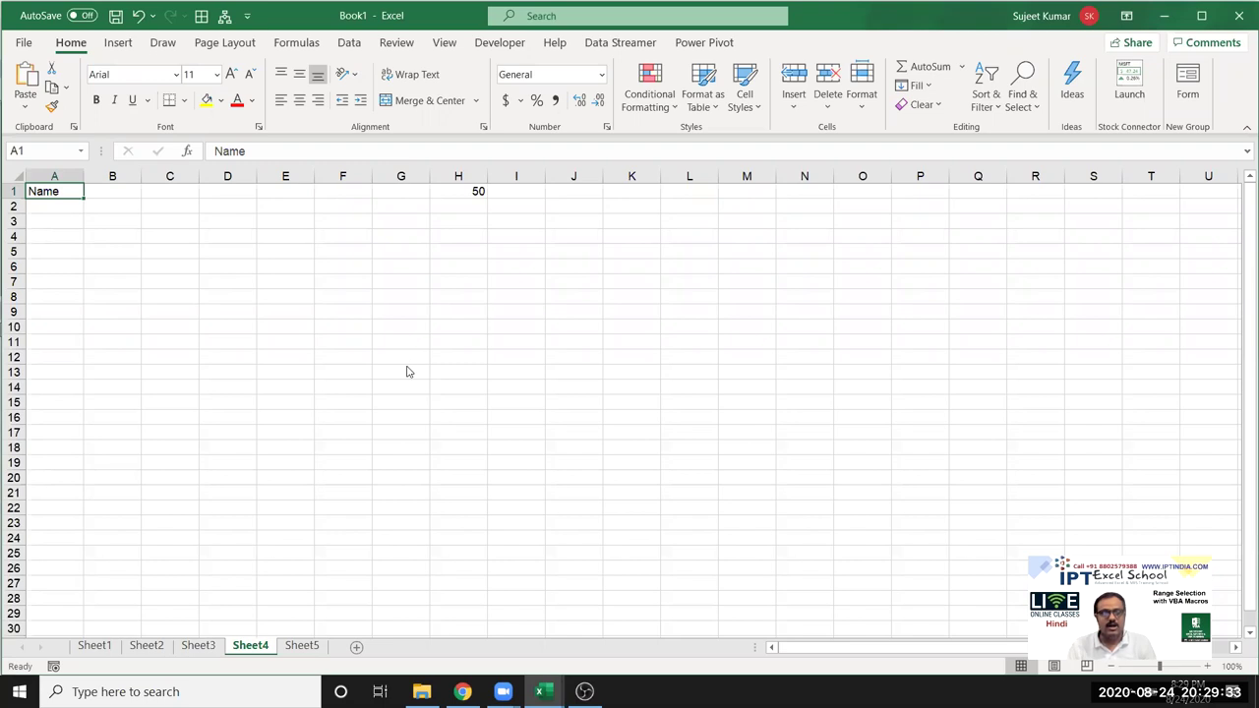
pyautogui.hotkey('alt', 'F11')
pyautogui.moveTo(643, 532); pyautogui.dragTo(249, 534)
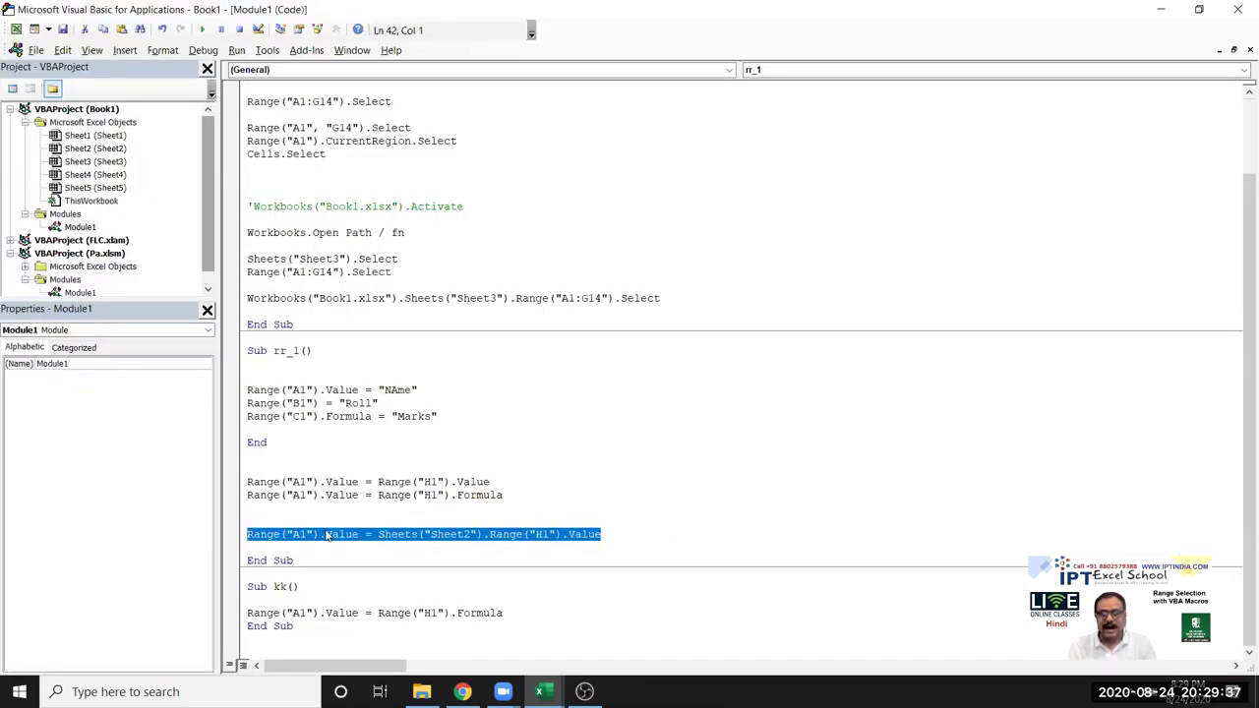
pyautogui.click(438, 557)
# - Copy Sheets("Sheet2") in front of Range("A1") and change it to Sheet4
pyautogui.moveTo(482, 533); pyautogui.dragTo(377, 533)
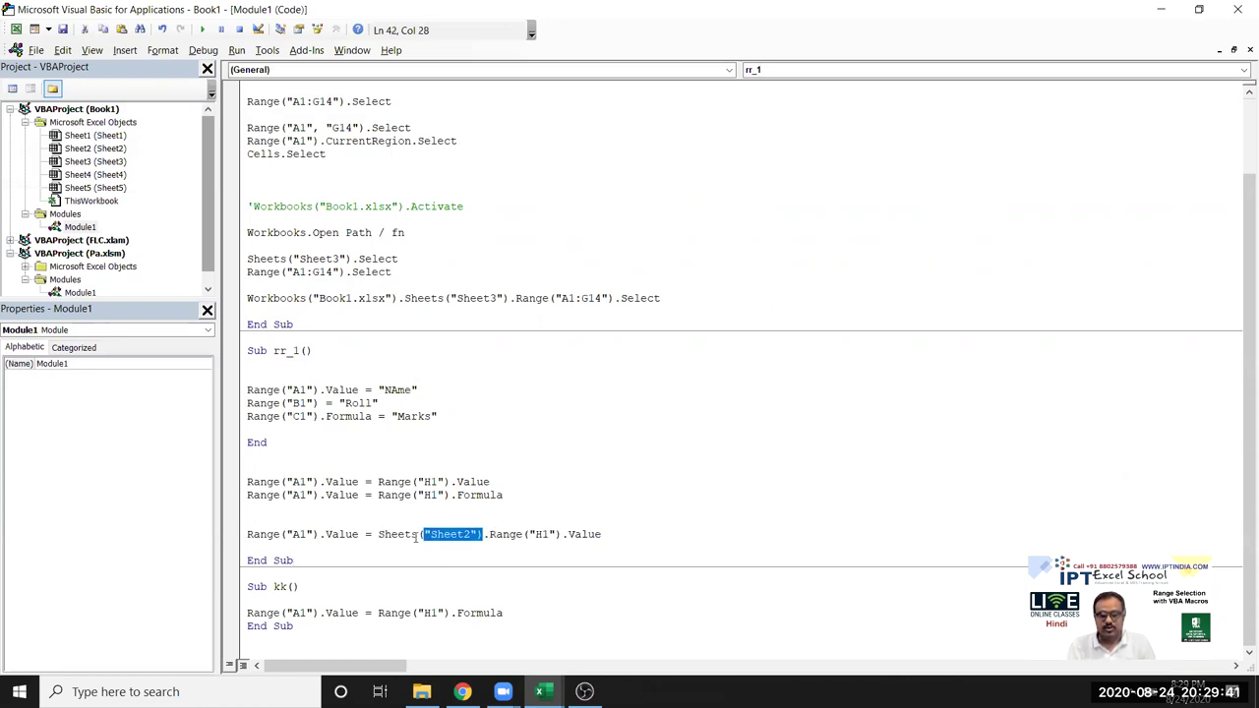
pyautogui.hotkey('ctrl', 'c')
pyautogui.click(248, 533)
pyautogui.hotkey('ctrl', 'v')
pyautogui.press('Left')
pyautogui.press('Left')
pyautogui.press('Left')
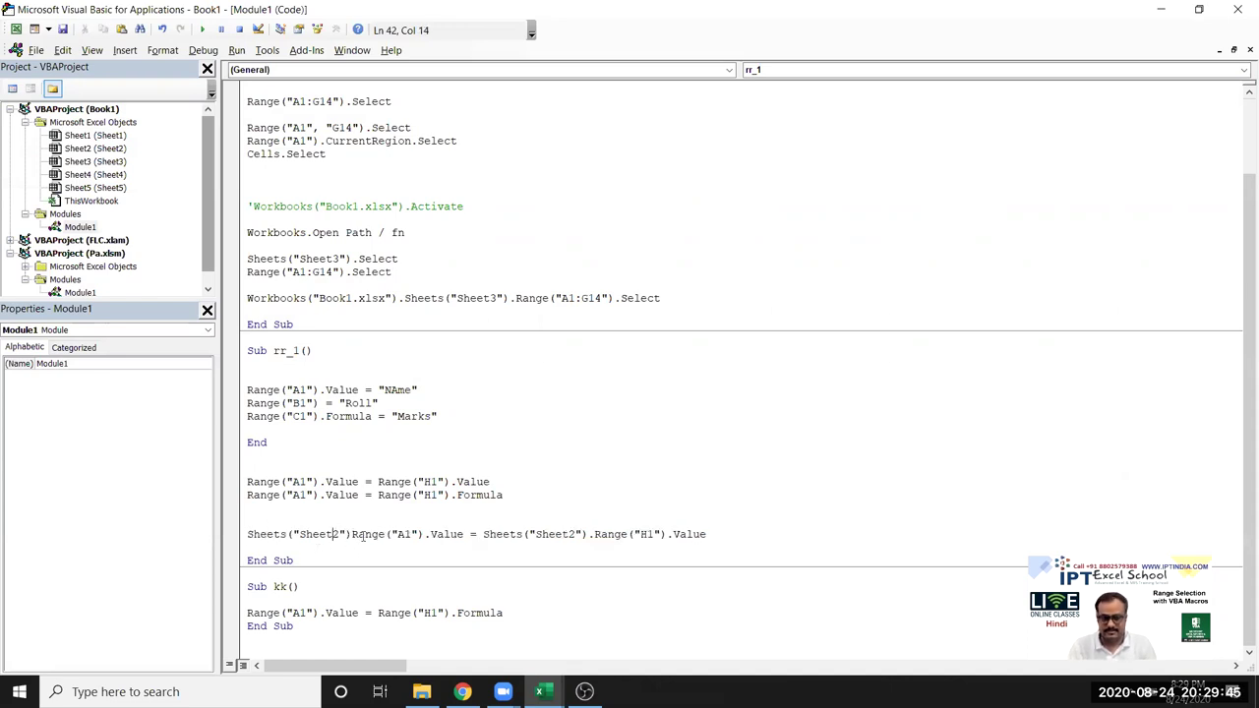
pyautogui.press('Delete')
pyautogui.write('4')
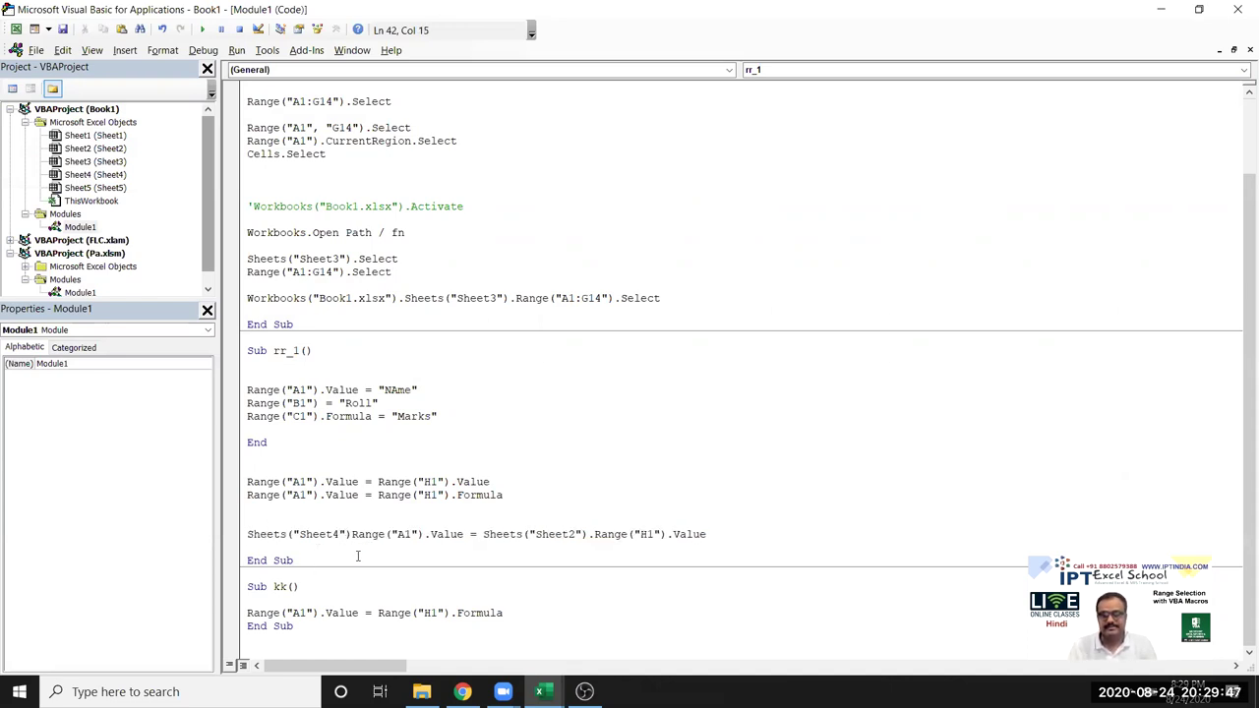
# - Add the dot after Sheets("Sheet4") and start typing workbooks(" before the source Sheets
pyautogui.click(357, 556)
pyautogui.press('Return')
pyautogui.click(346, 533)
pyautogui.click(354, 535)
pyautogui.write('.')
pyautogui.click(411, 551)
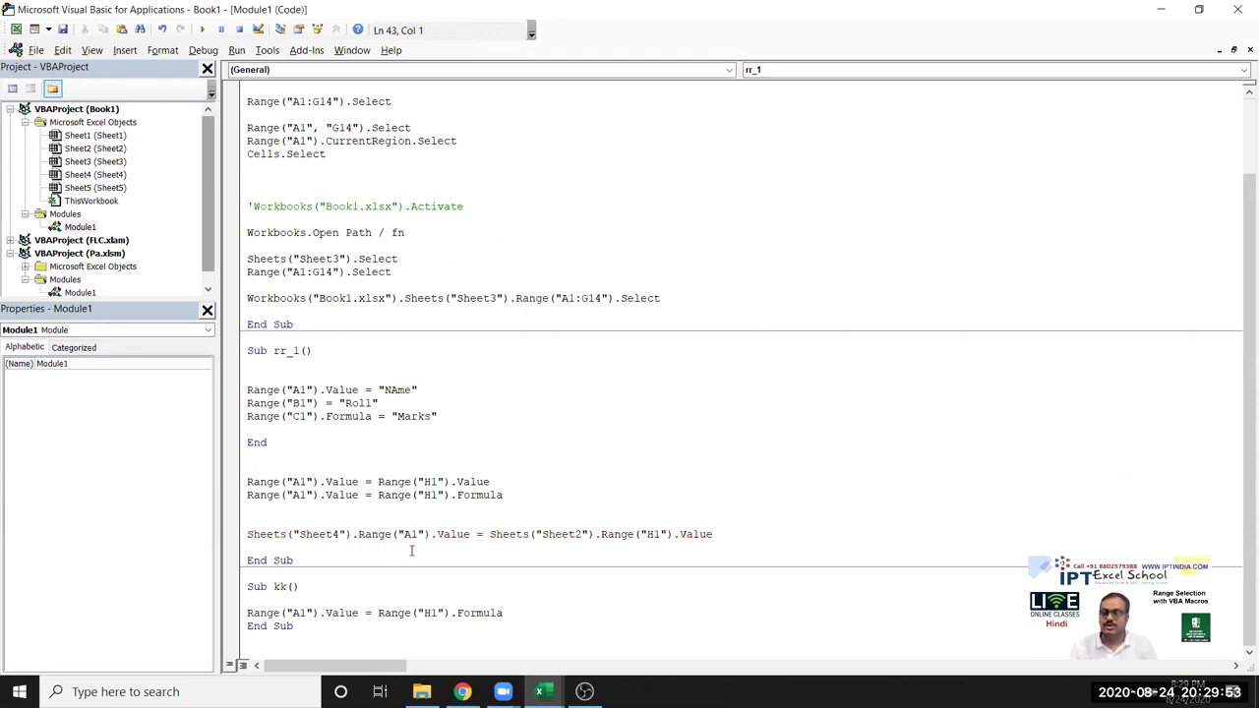
pyautogui.click(490, 535)
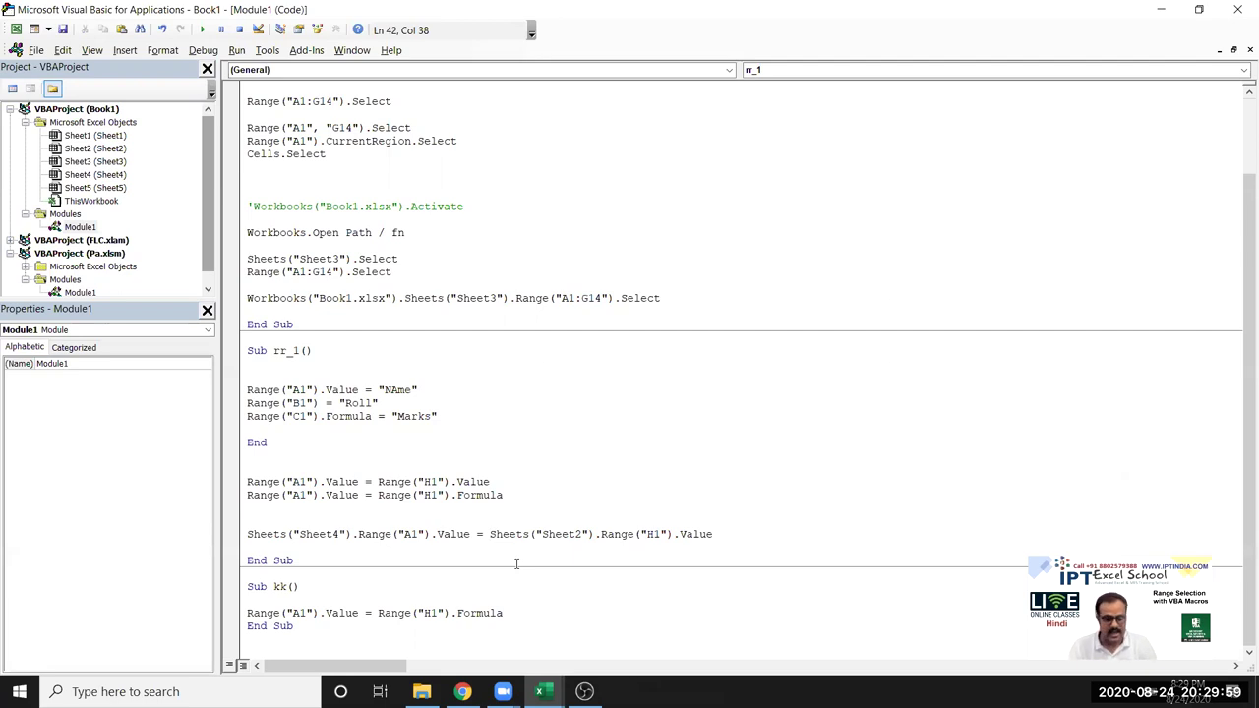
pyautogui.write('workbooks')
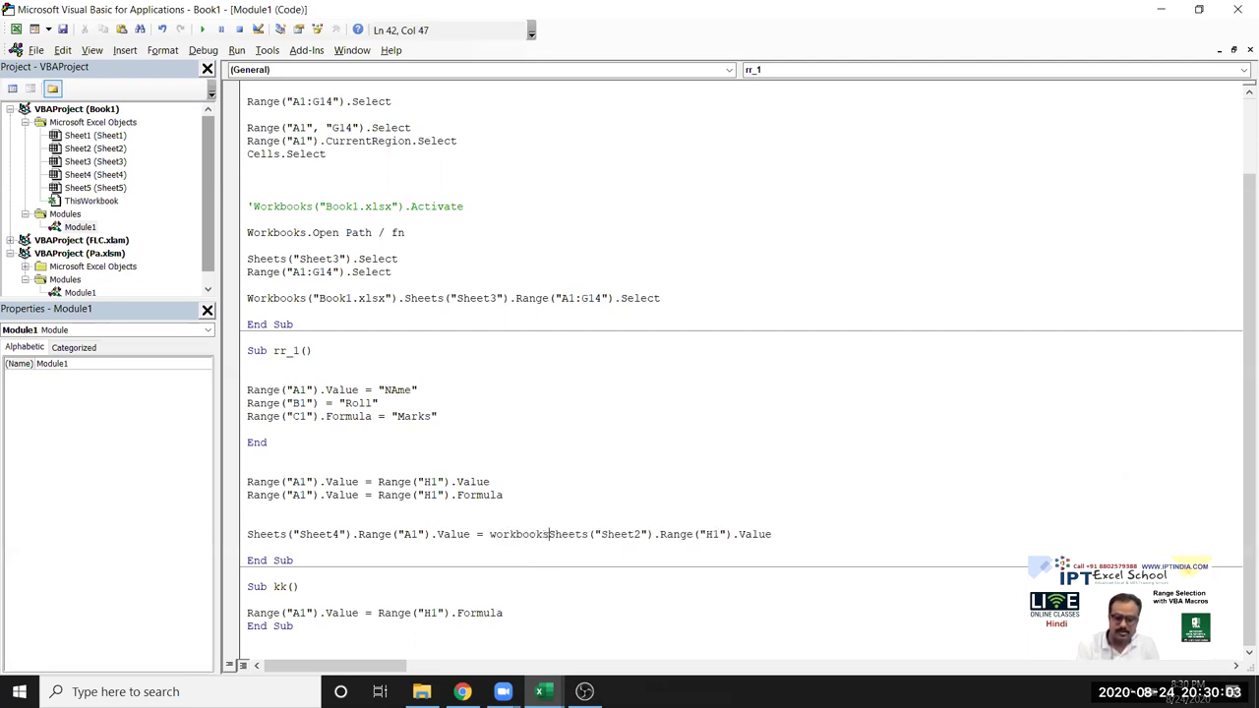
pyautogui.write('("BN')
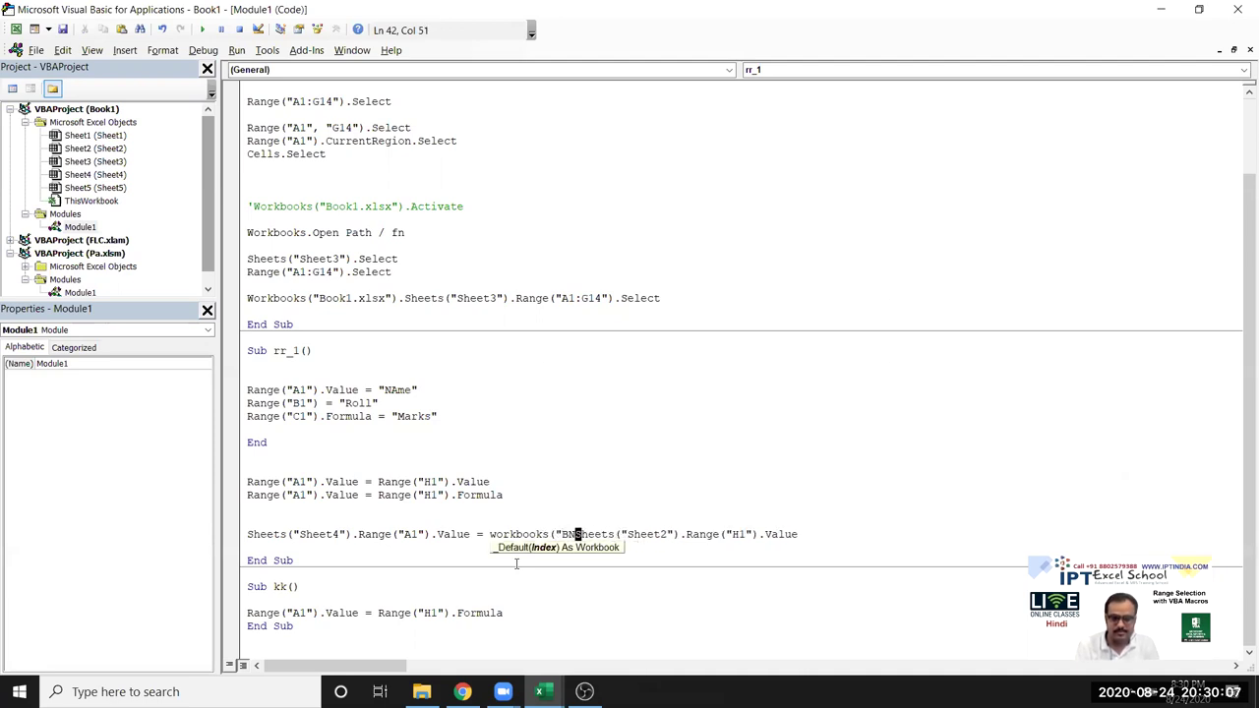
# - Finish Workbooks("Book2.xlsx"). before Sheets("Sheet2") and add the missing closing quote after xlsx
pyautogui.press('BackSpace')
pyautogui.write('ook2.xlsx')
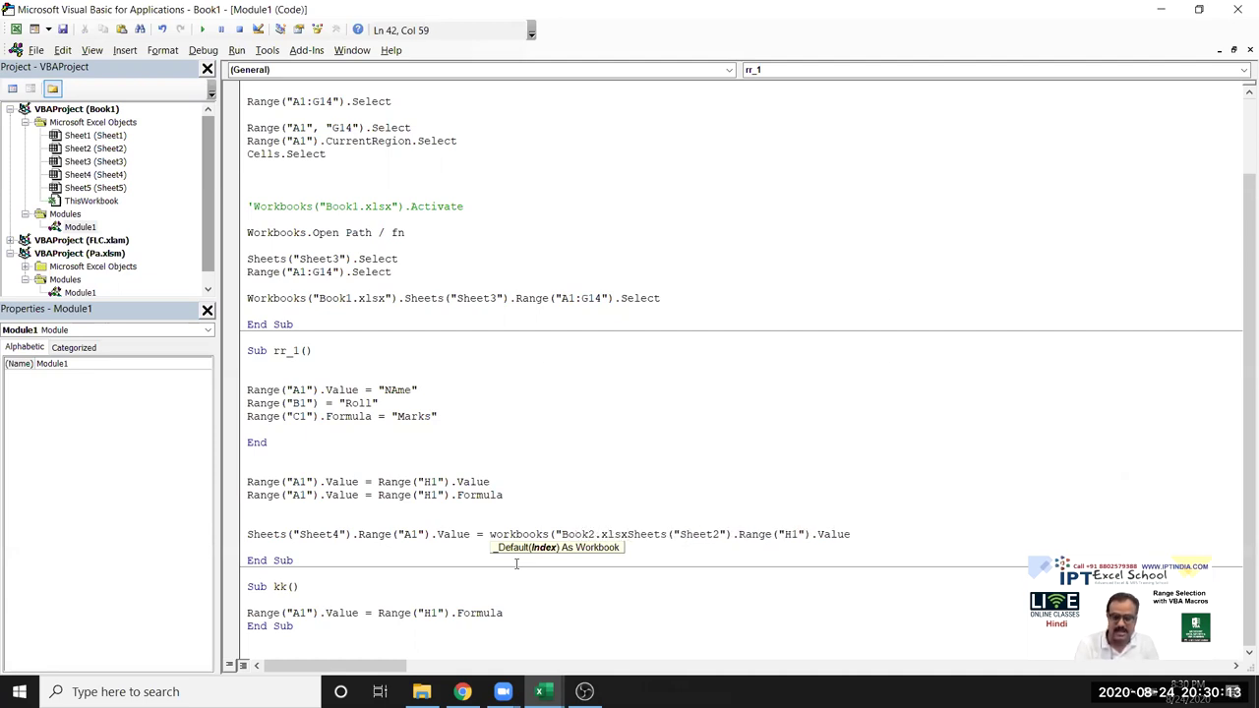
pyautogui.write(').')
pyautogui.click(597, 602)
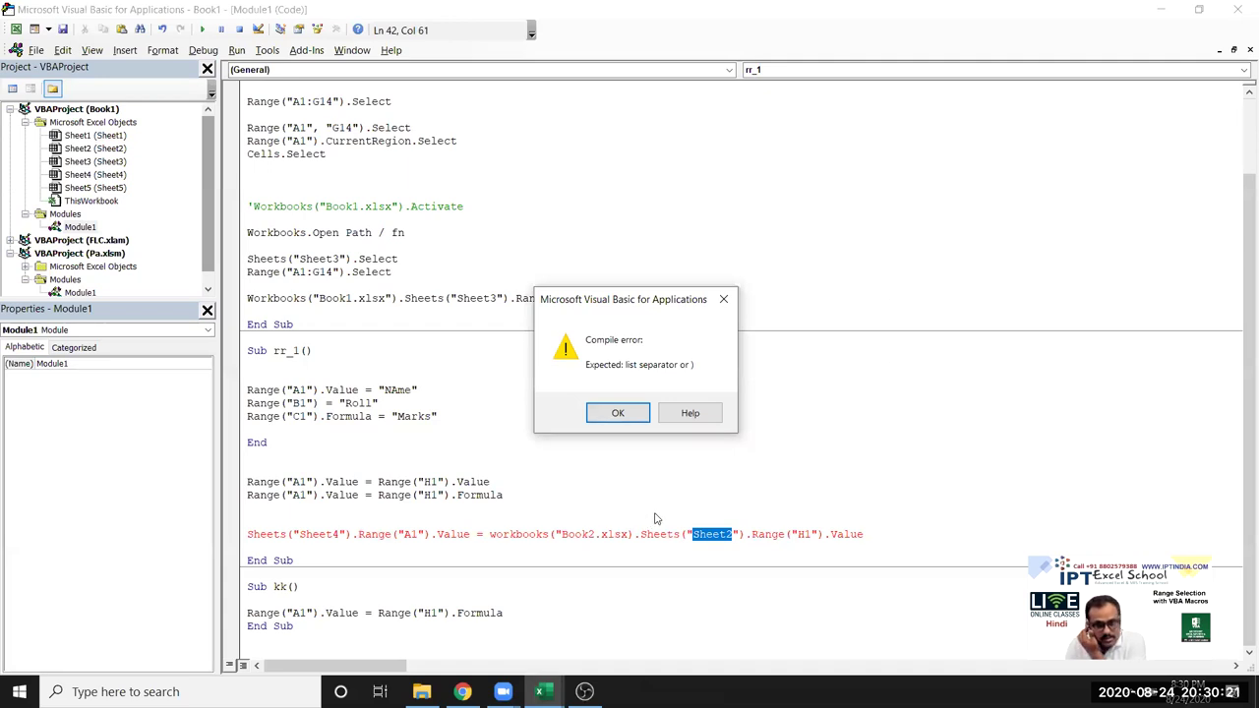
pyautogui.click(617, 414)
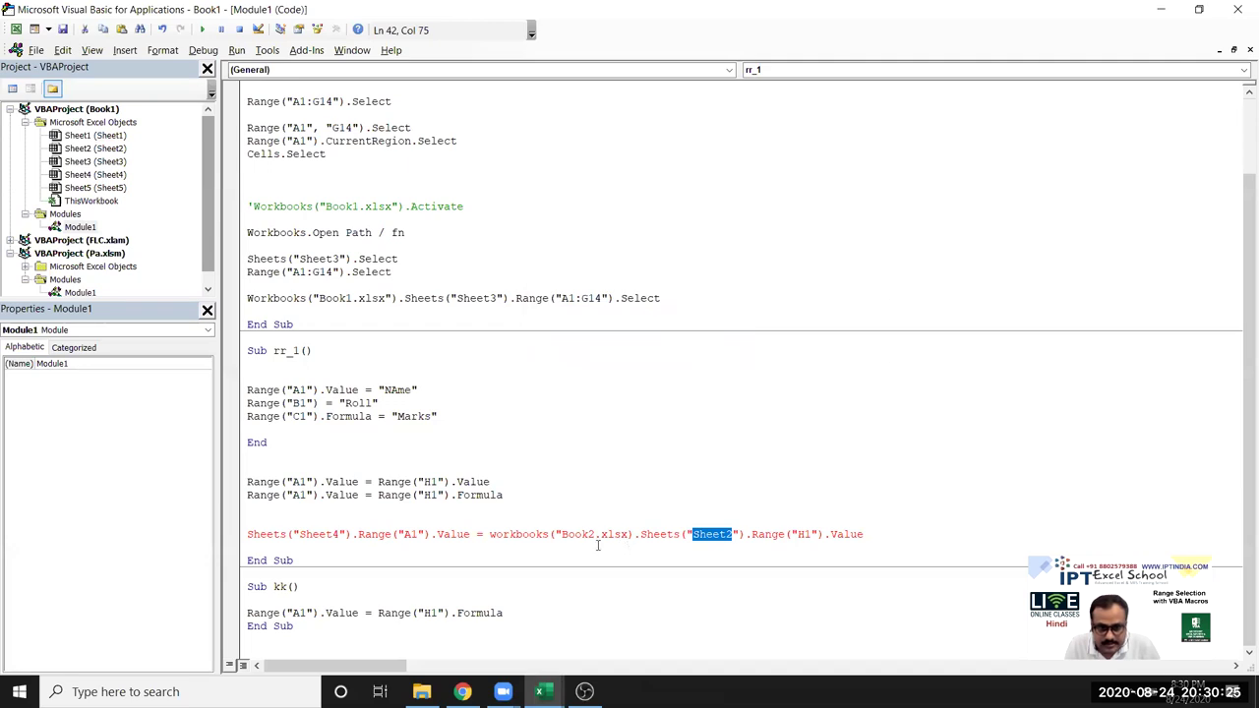
pyautogui.click(630, 534)
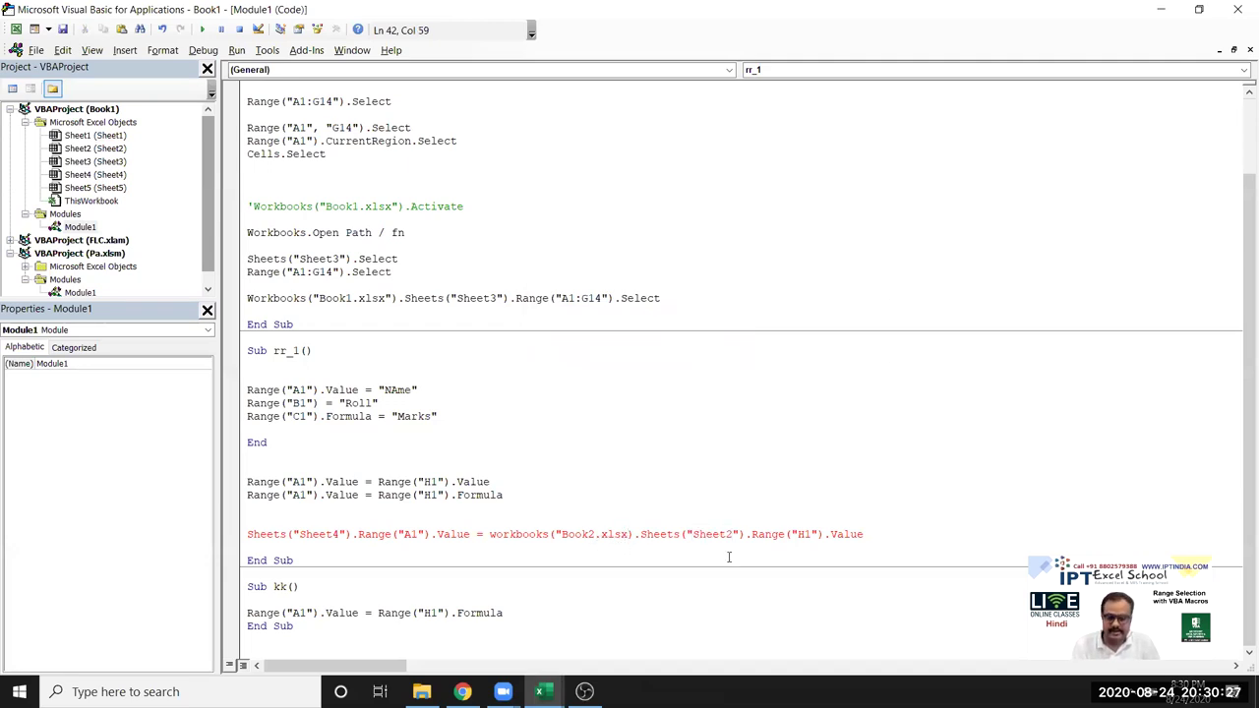
pyautogui.write('"')
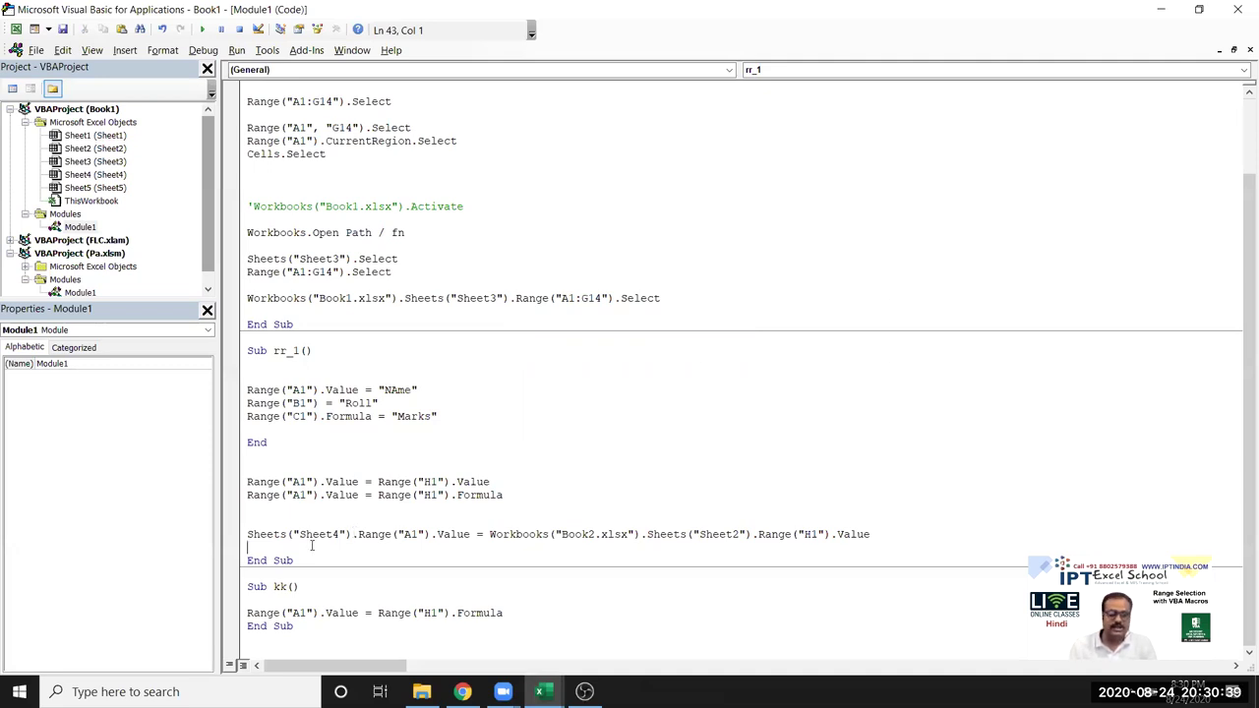
# - Copy the Book2 qualifier in front of Sheets("Sheet4") and change it to Workbooks("Book1.xlsx")
pyautogui.moveTo(286, 534); pyautogui.dragTo(374, 535)
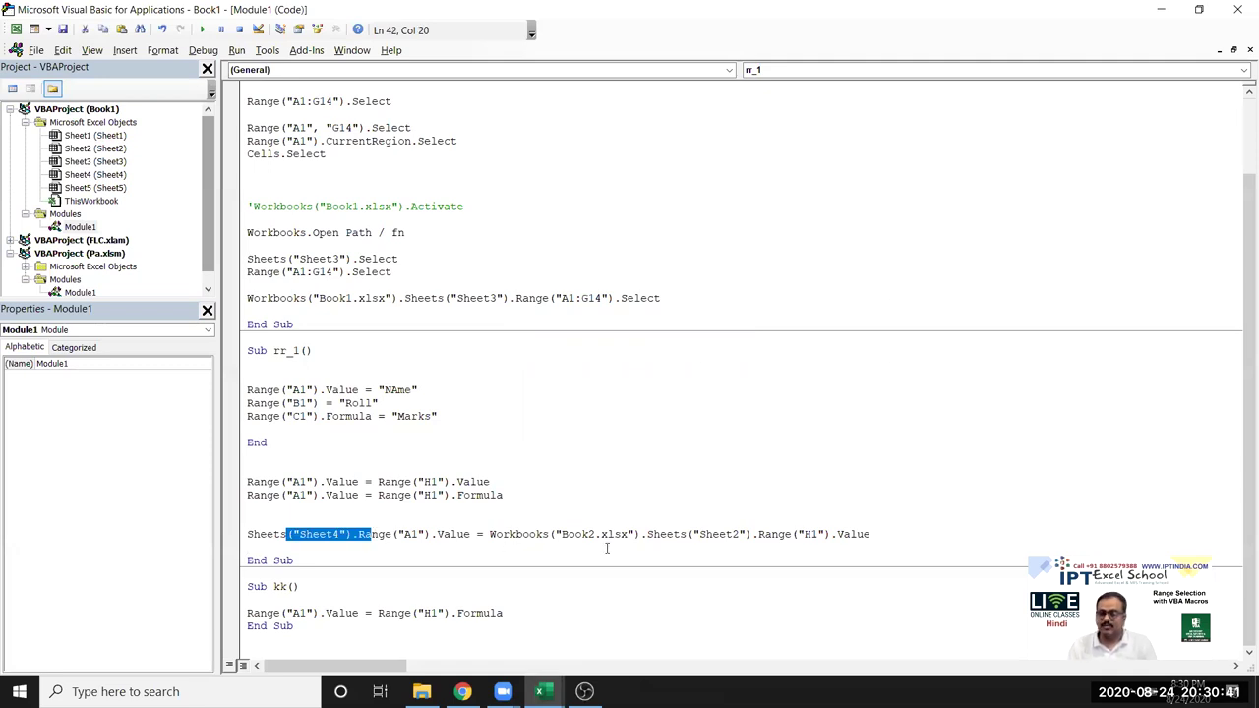
pyautogui.moveTo(647, 534); pyautogui.dragTo(489, 532)
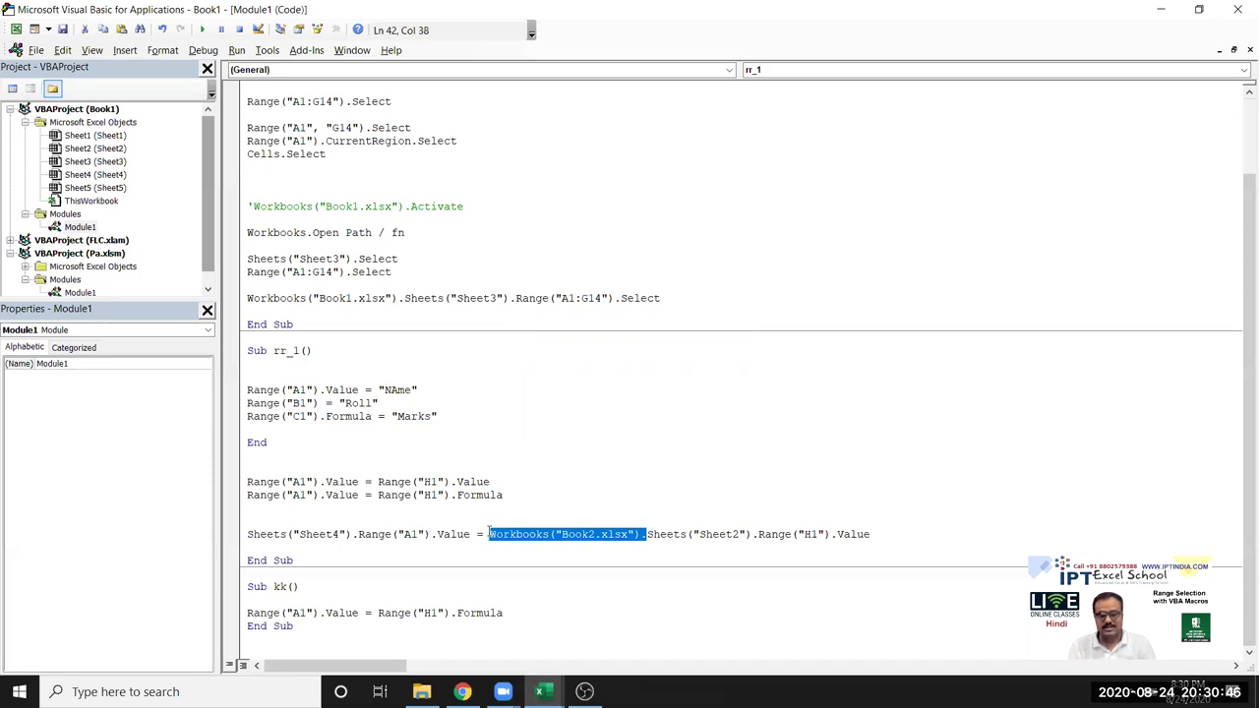
pyautogui.click(249, 534)
pyautogui.write('Workbooks("Book2.xlsx").')
pyautogui.moveTo(343, 534); pyautogui.dragTo(351, 534)
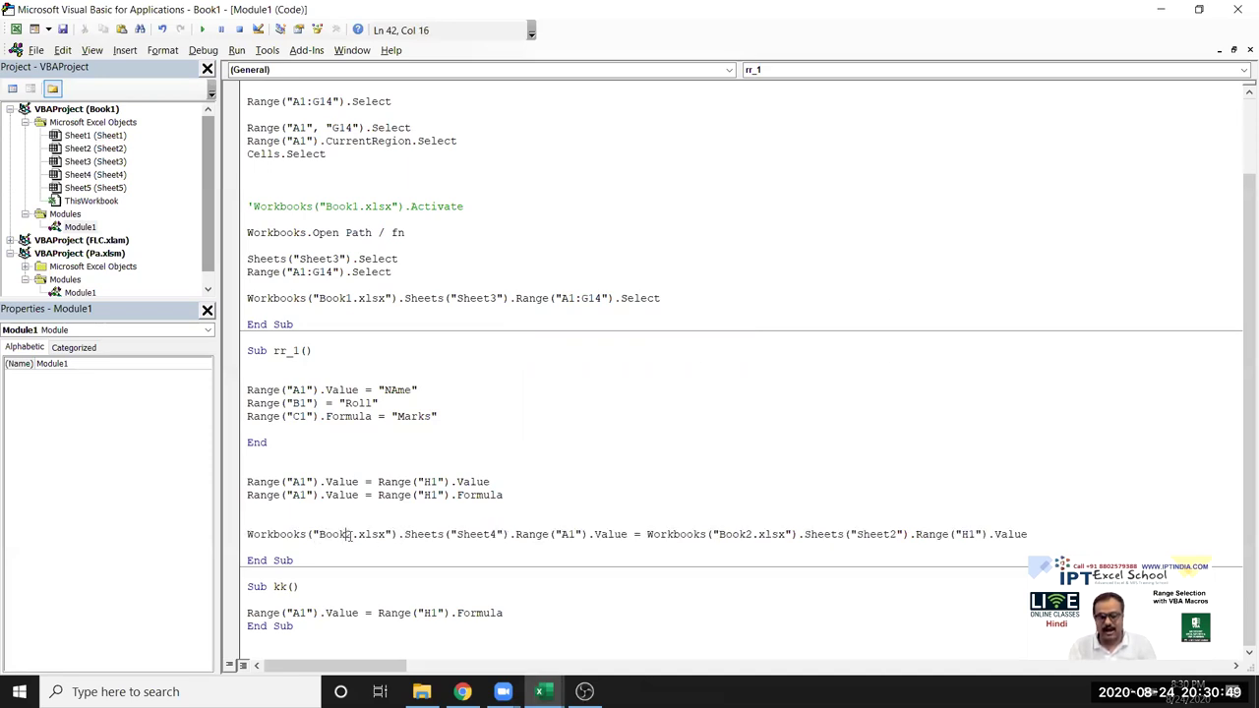
pyautogui.write('1')
pyautogui.click(529, 602)
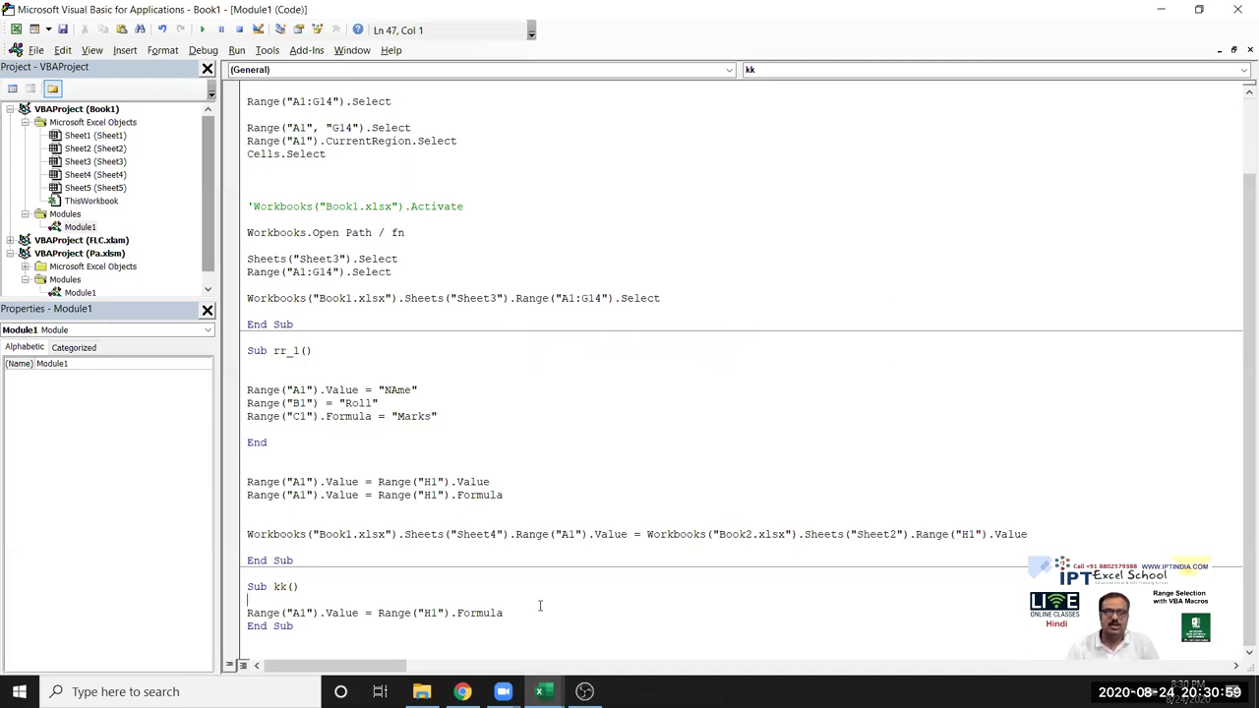
pyautogui.scroll(2, 501, 604)
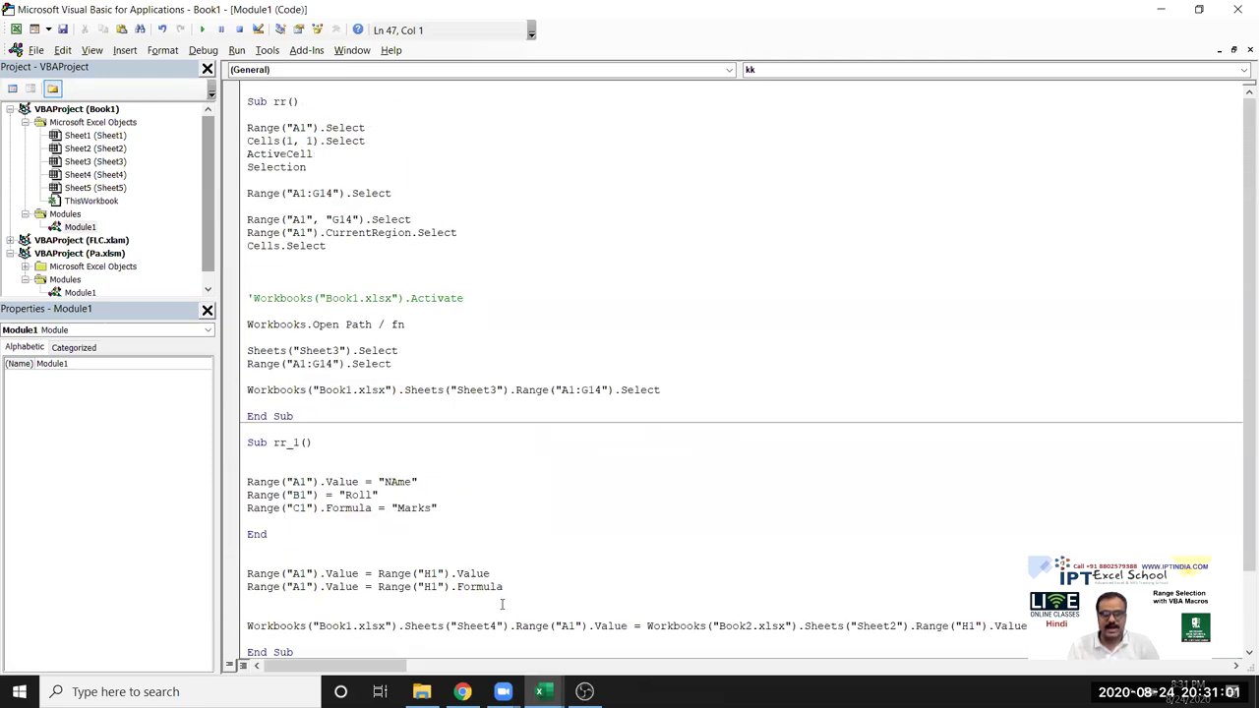
pyautogui.moveTo(307, 168); pyautogui.dragTo(237, 120)
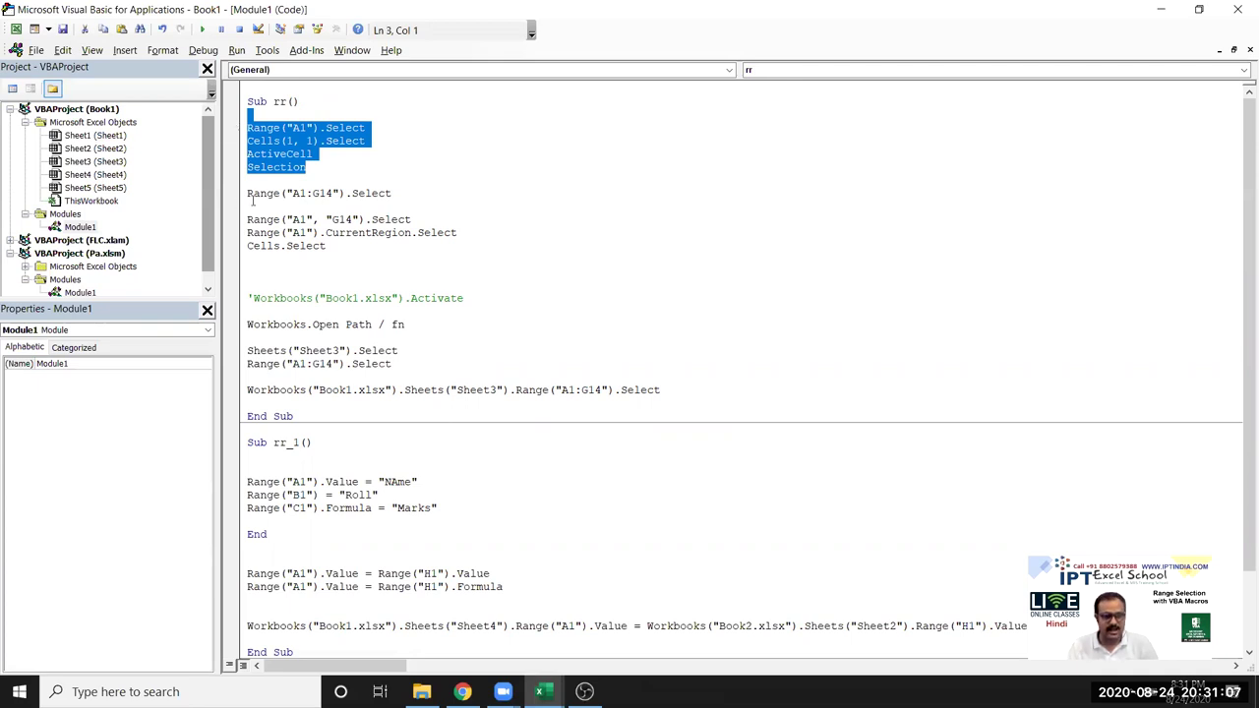
pyautogui.moveTo(265, 193)
pyautogui.mouseDown()
pyautogui.moveTo(411, 220)
pyautogui.moveTo(242, 233)
pyautogui.mouseUp()
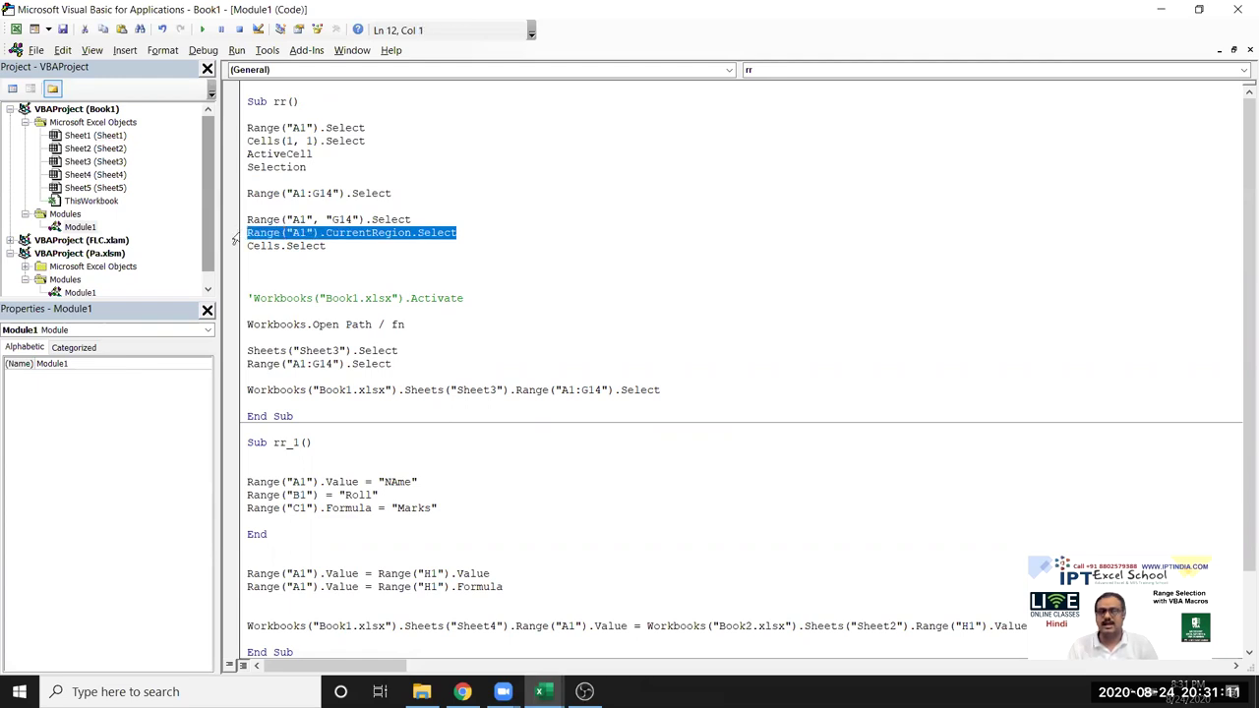
pyautogui.moveTo(329, 247); pyautogui.dragTo(248, 169)
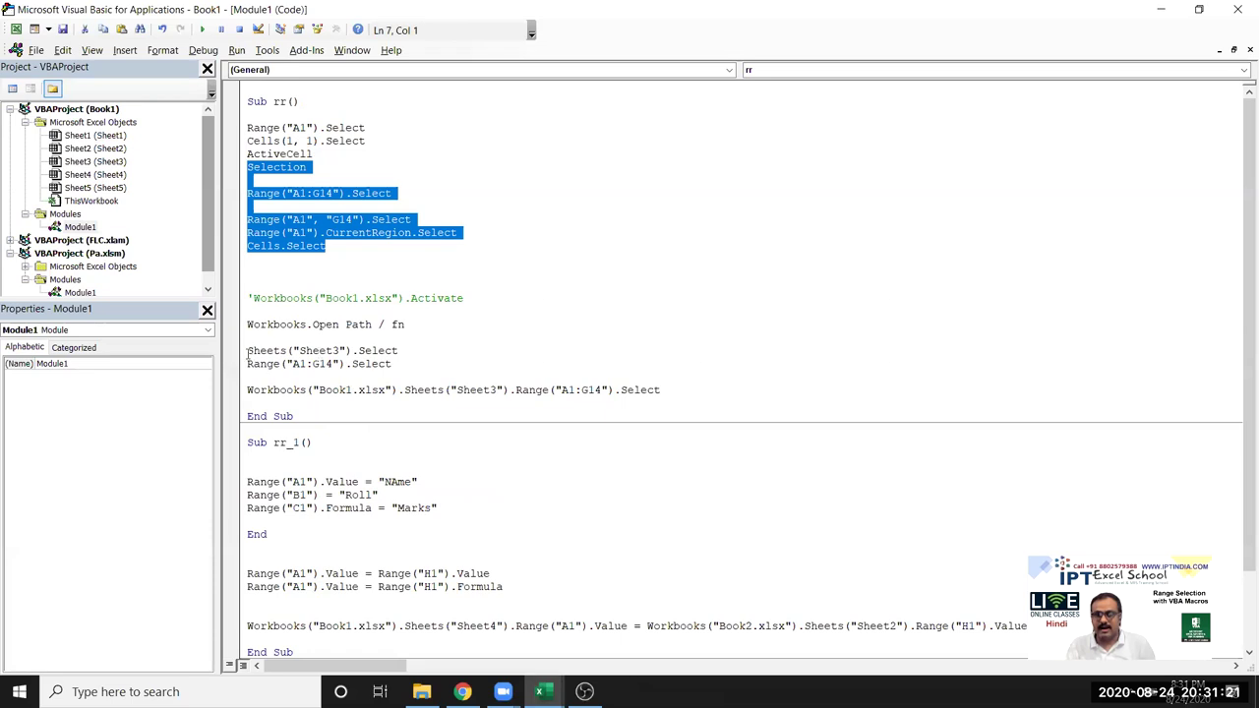
pyautogui.moveTo(248, 356); pyautogui.dragTo(374, 372)
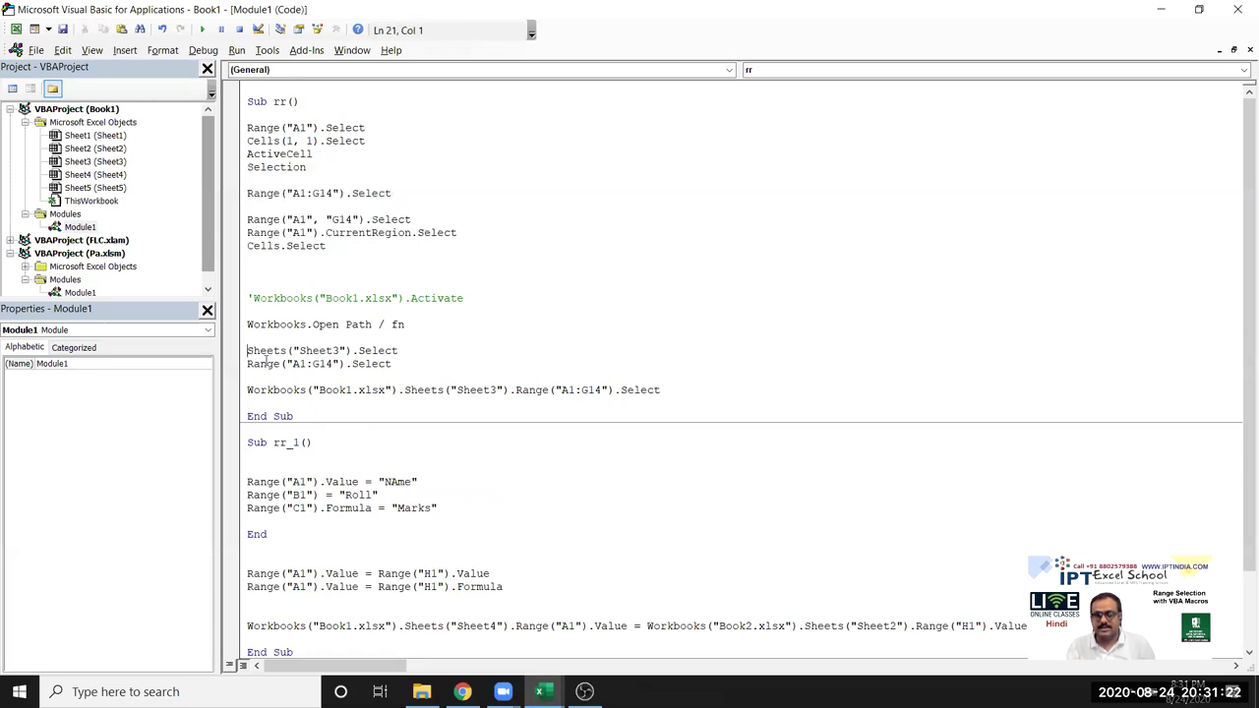
pyautogui.click(376, 376)
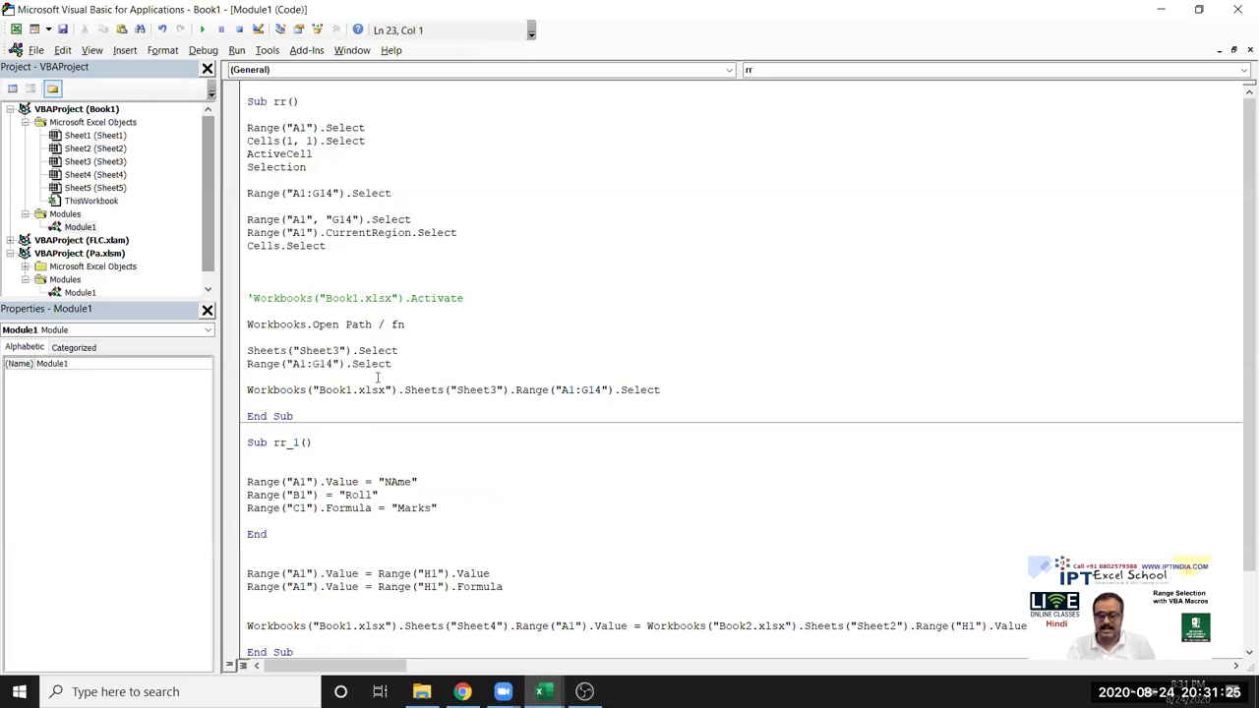
pyautogui.click(410, 312)
pyautogui.click(403, 334)
pyautogui.hotkey('shift', 'Up')
pyautogui.hotkey('shift', 'Up')
pyautogui.hotkey('shift', 'Up')
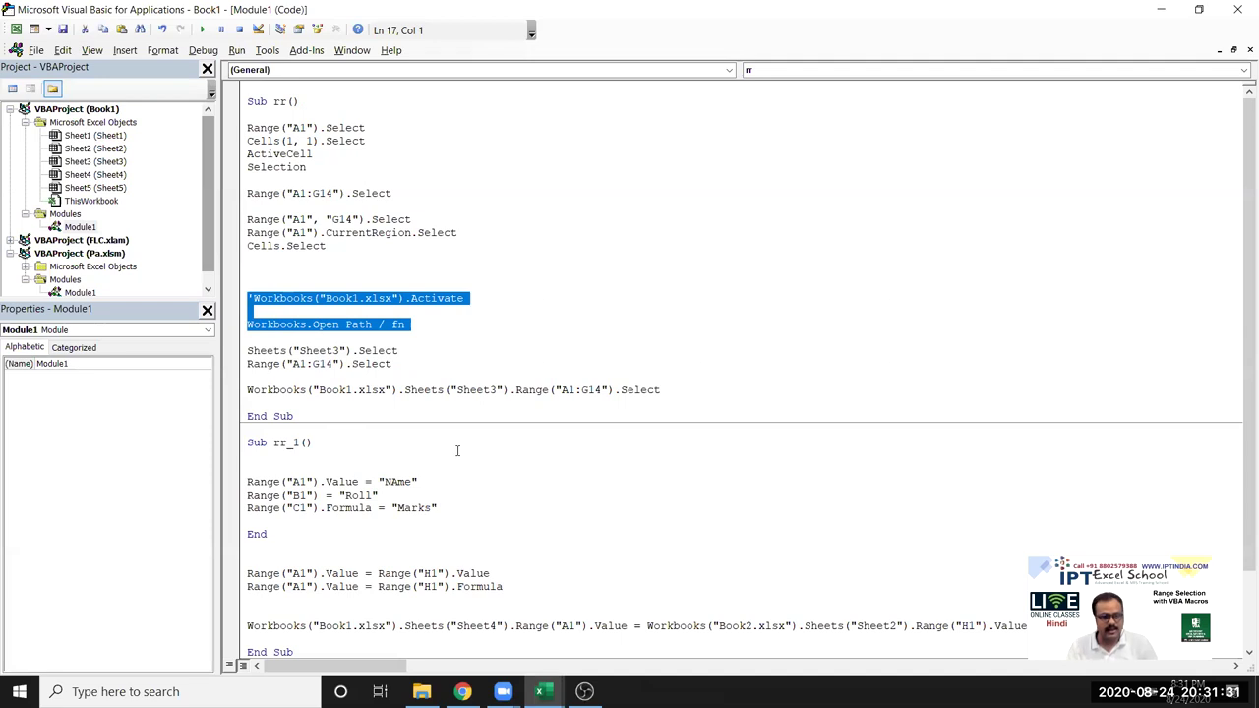
pyautogui.click(411, 421)
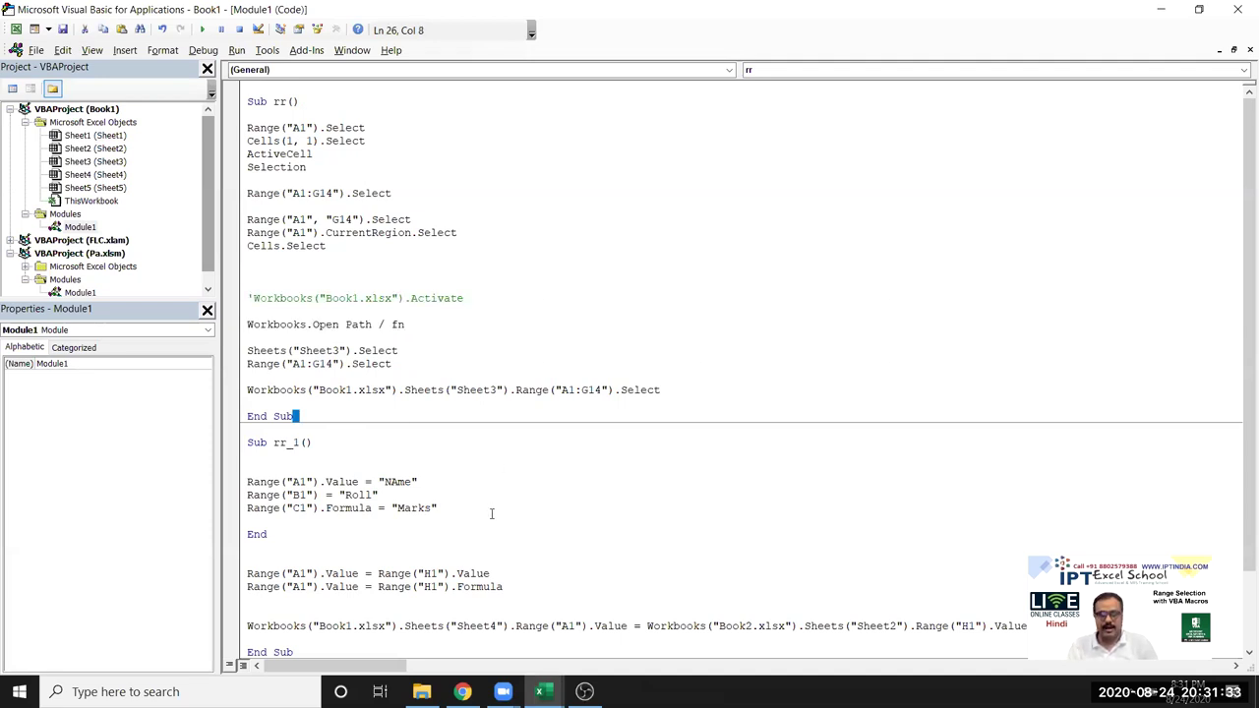
pyautogui.scroll(-2, 492, 513)
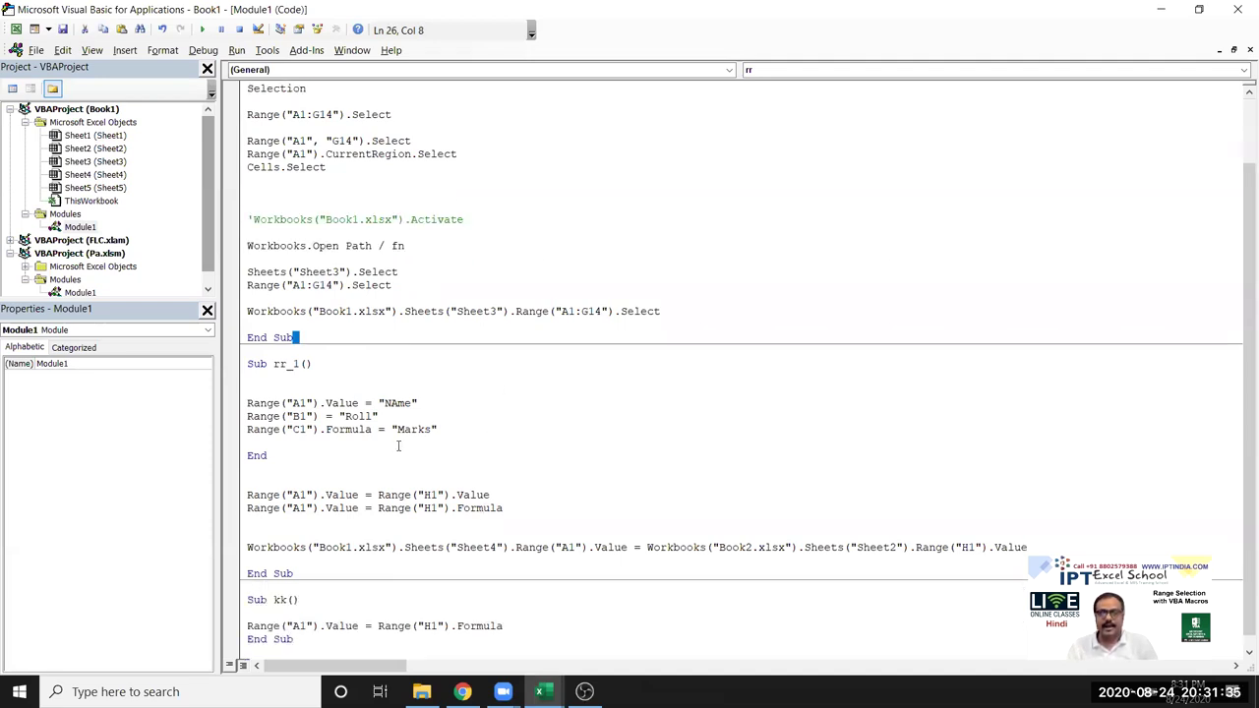
pyautogui.moveTo(239, 403); pyautogui.dragTo(246, 430)
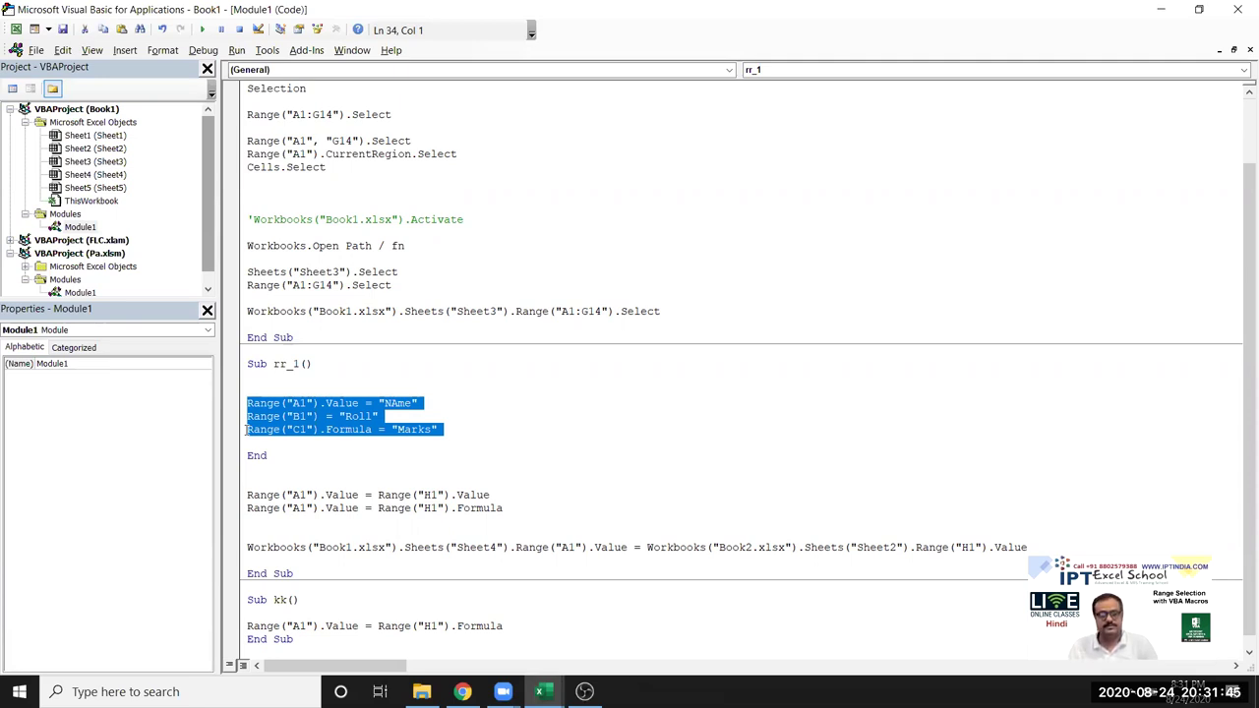
pyautogui.click(280, 497)
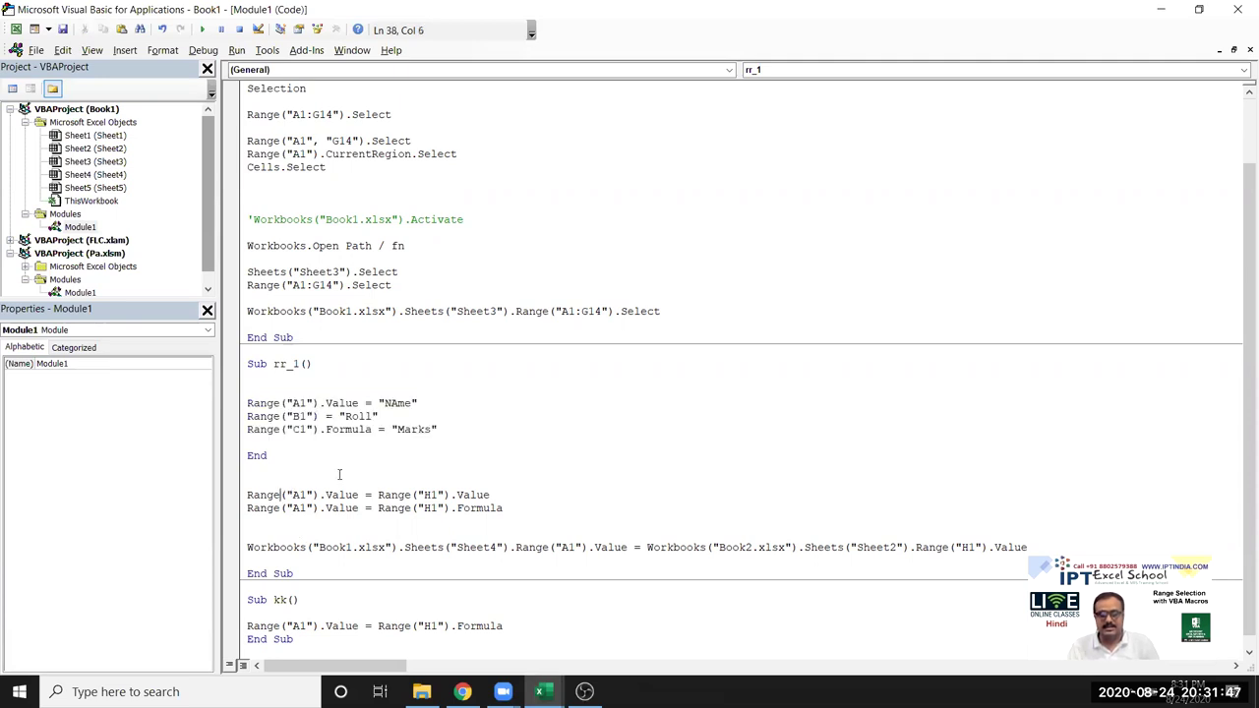
pyautogui.click(381, 494)
pyautogui.click(353, 495)
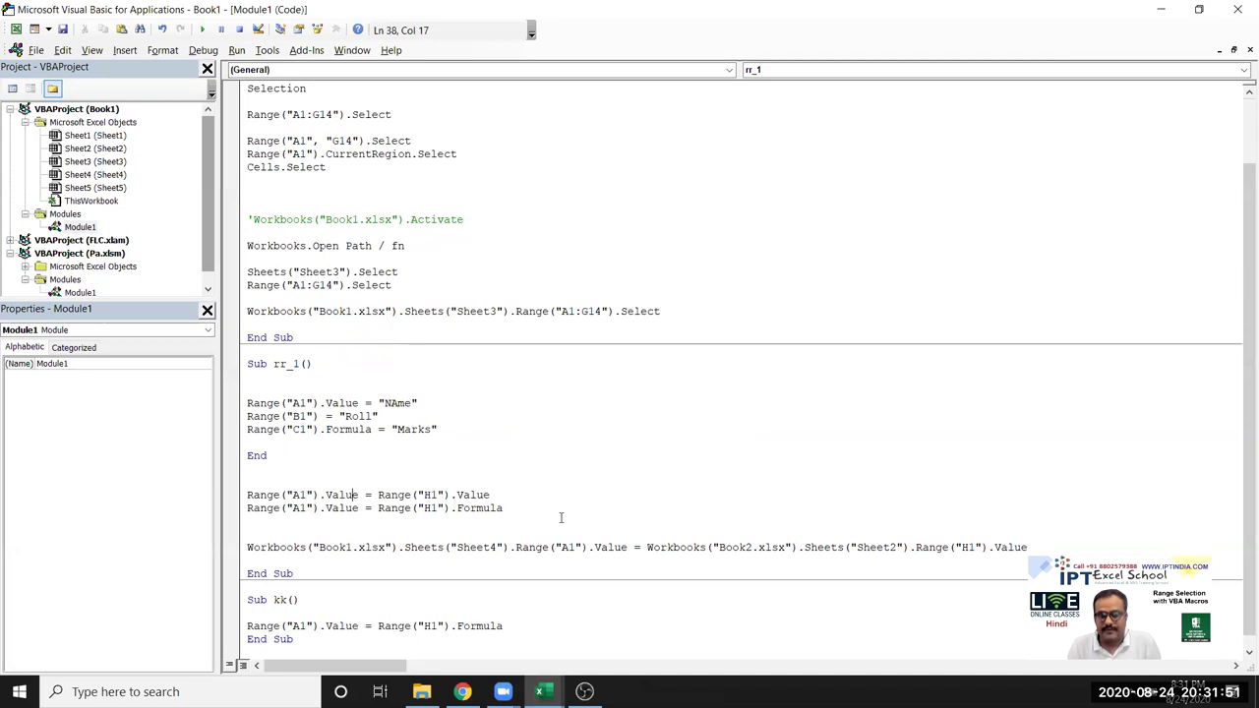
pyautogui.click(457, 495)
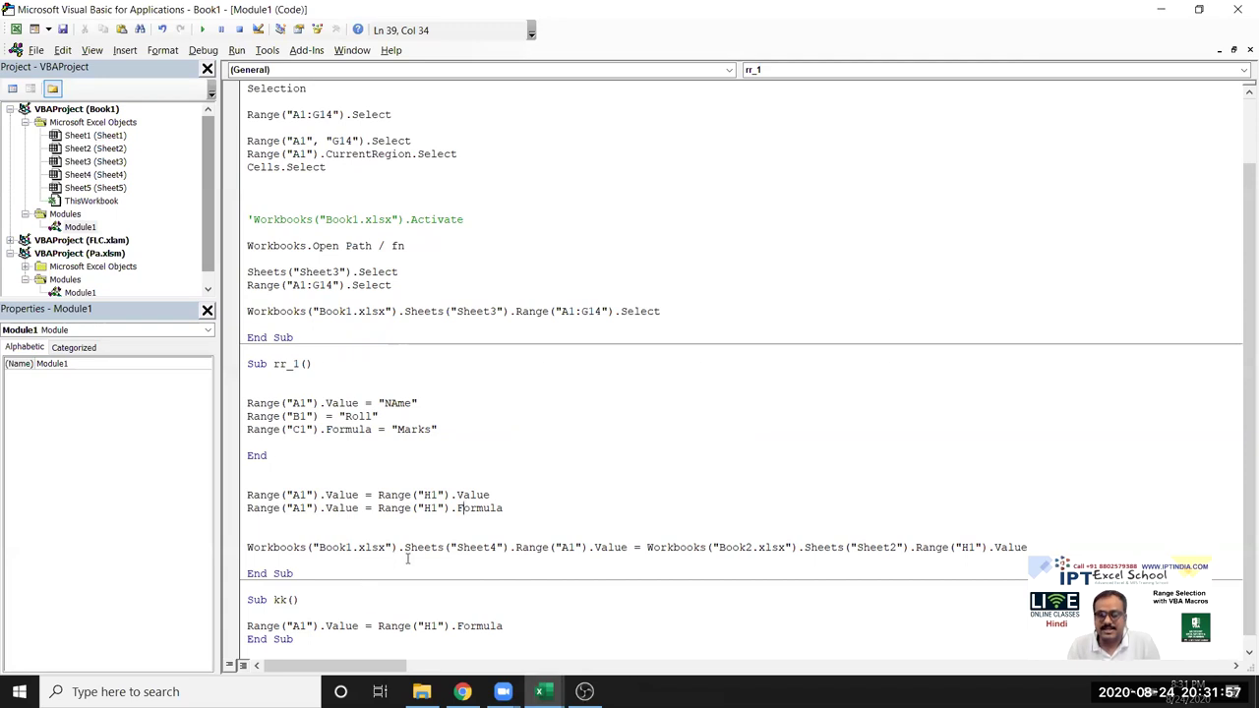
pyautogui.click(455, 555)
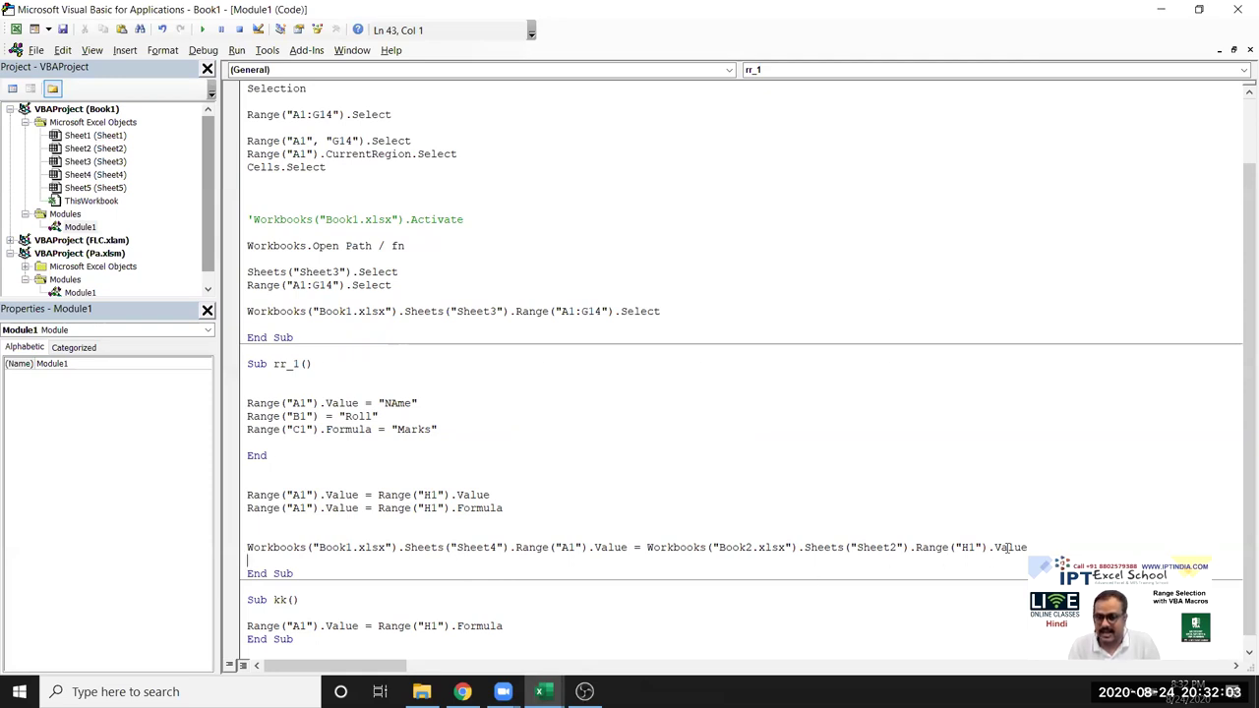
pyautogui.press('Left')
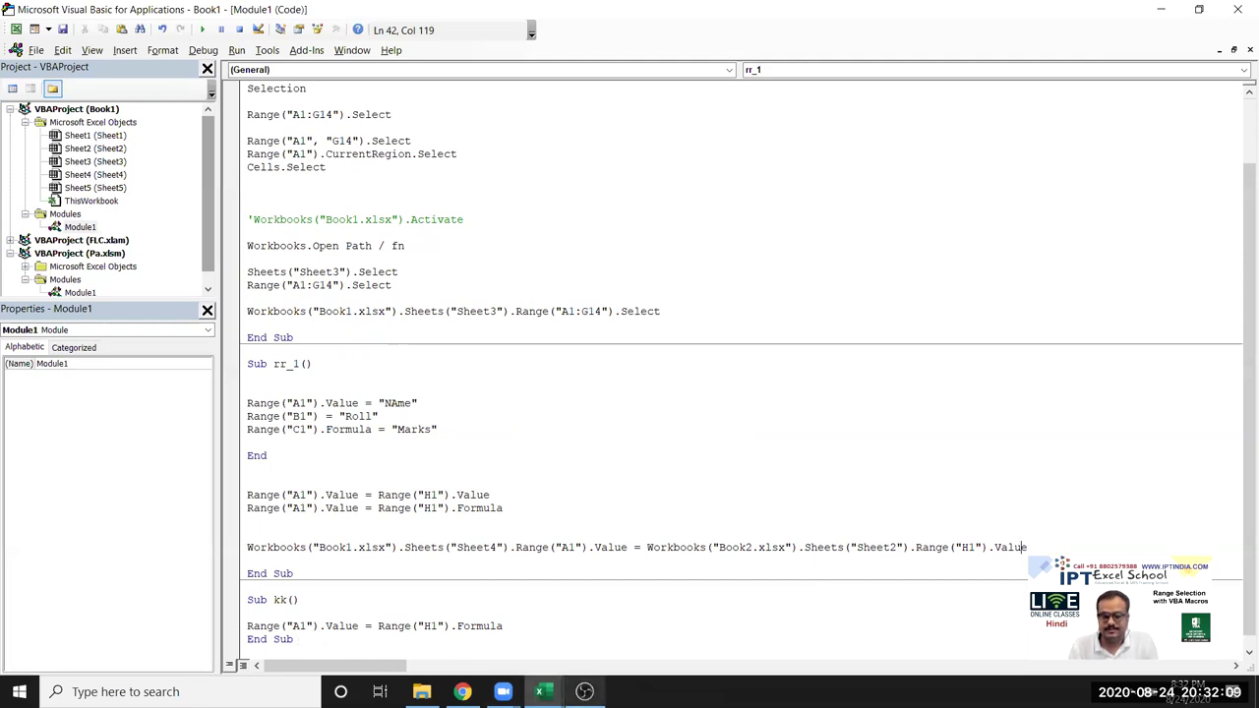
pyautogui.moveTo(584, 691)
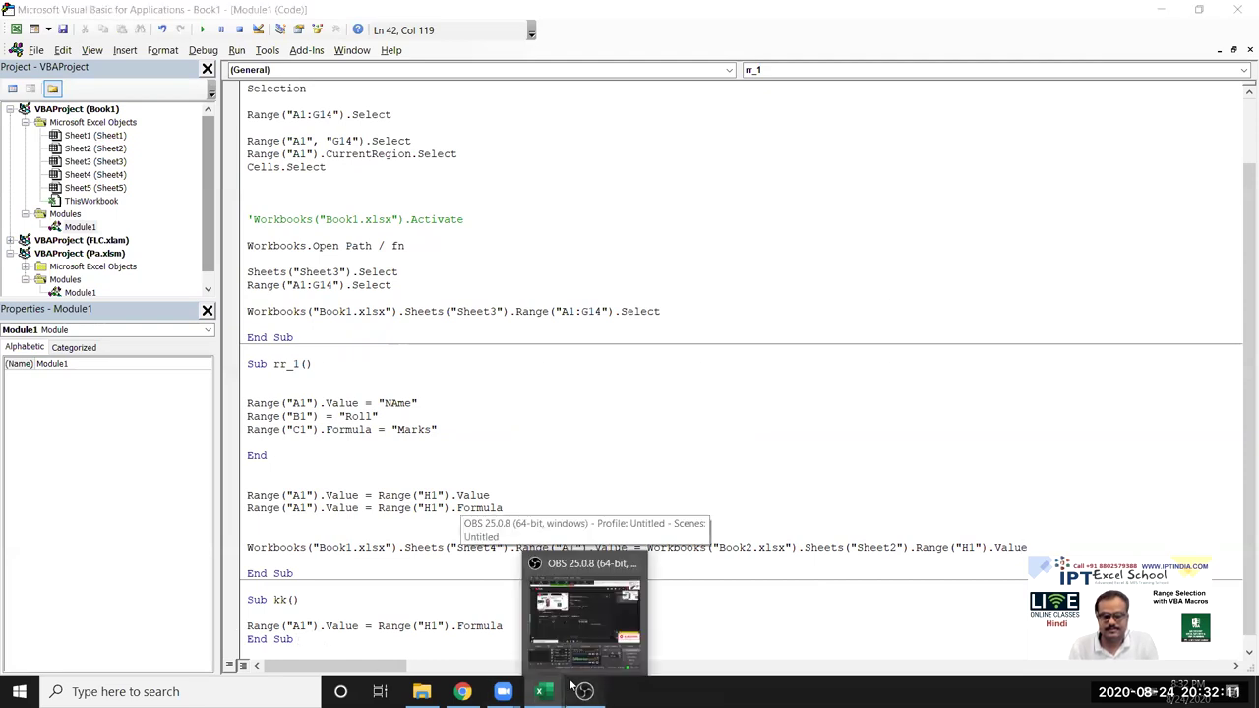
# - Stop OBS streaming and recording, then minimize the OBS window
pyautogui.click(584, 610)
pyautogui.click(969, 489)
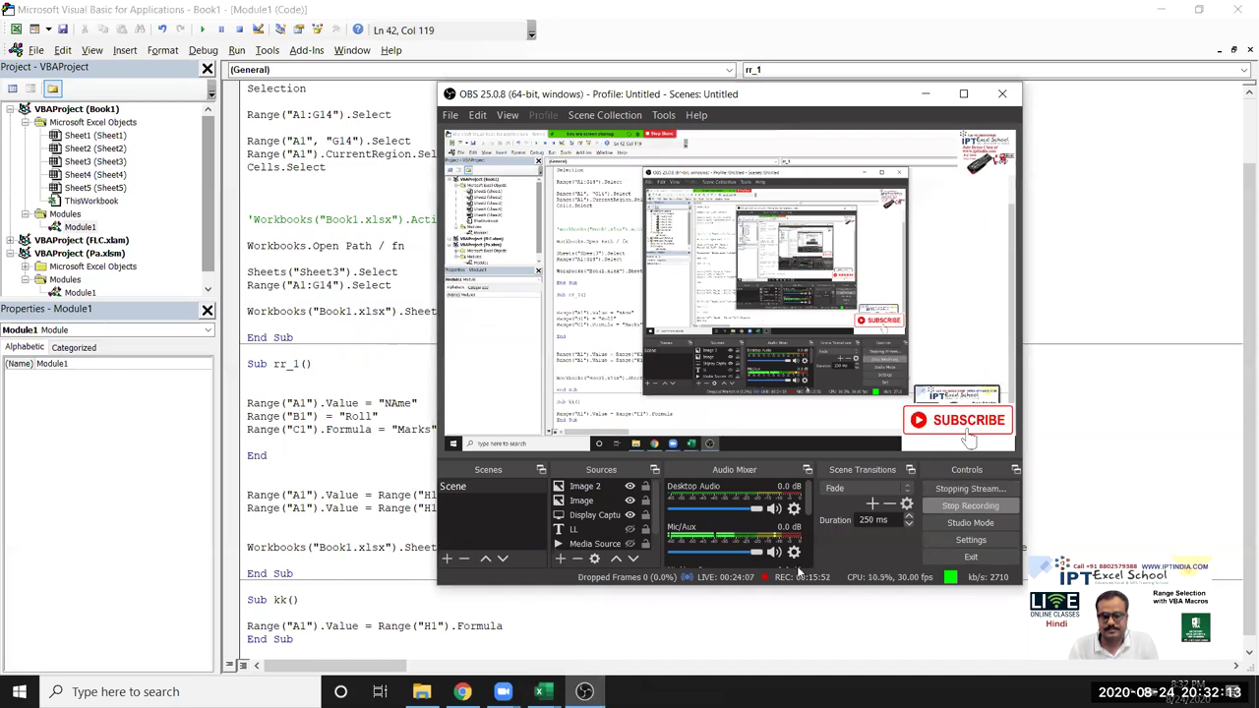
pyautogui.click(947, 507)
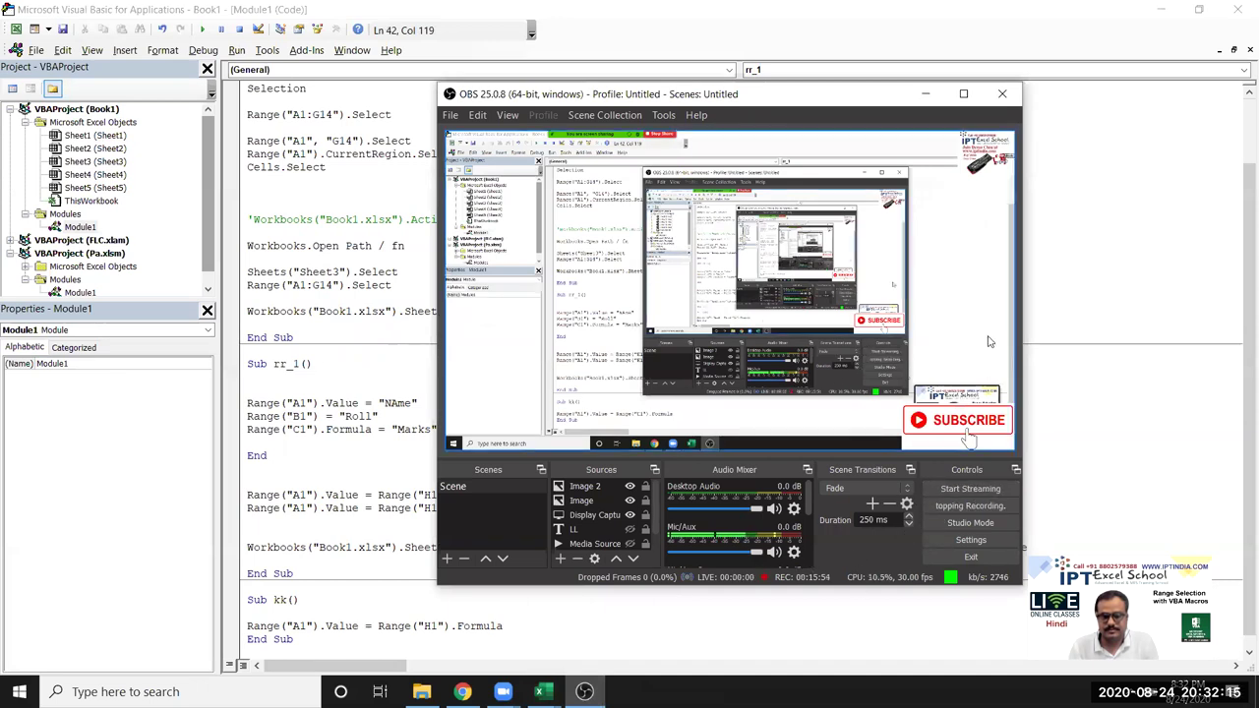
pyautogui.click(924, 96)
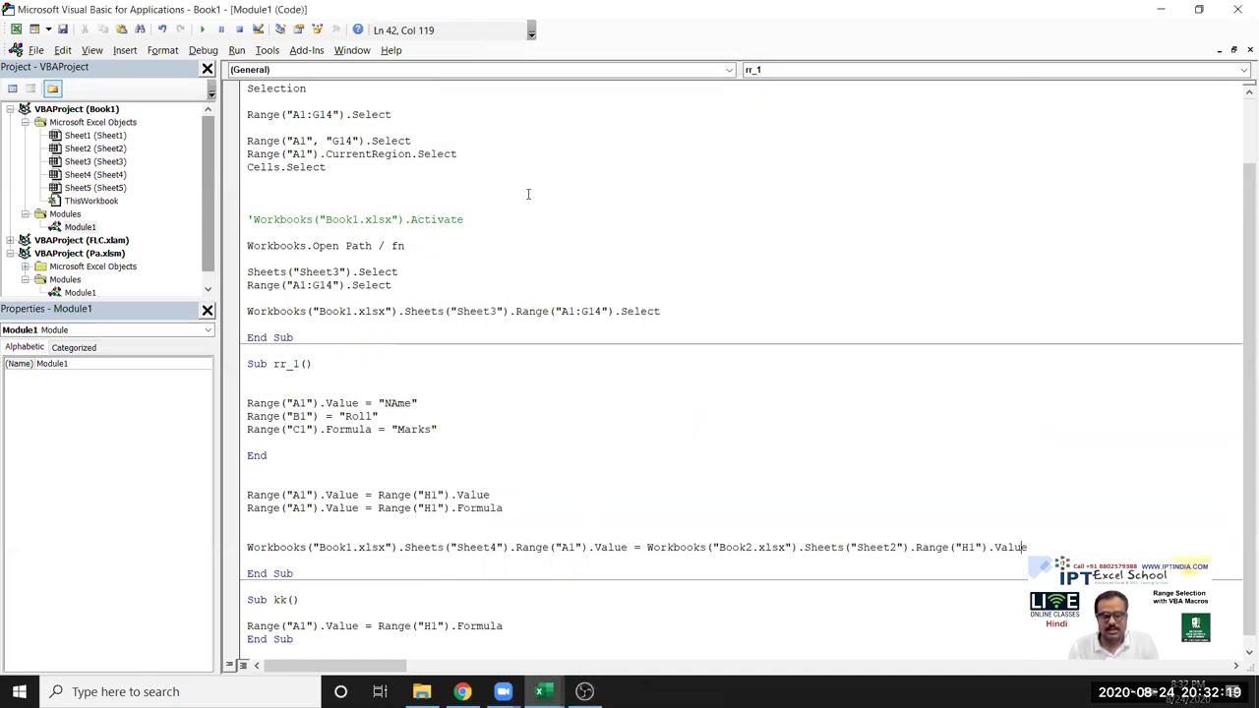
pyautogui.scroll(1, 457, 487)
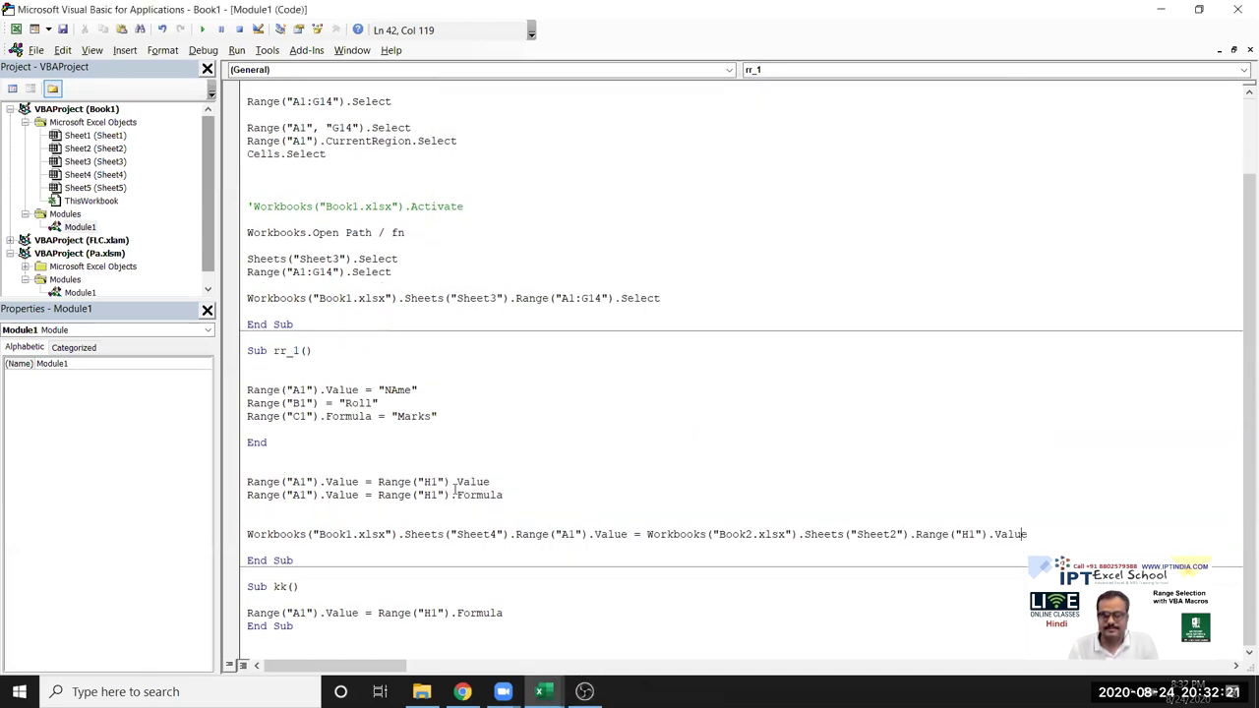
pyautogui.scroll(1, 515, 286)
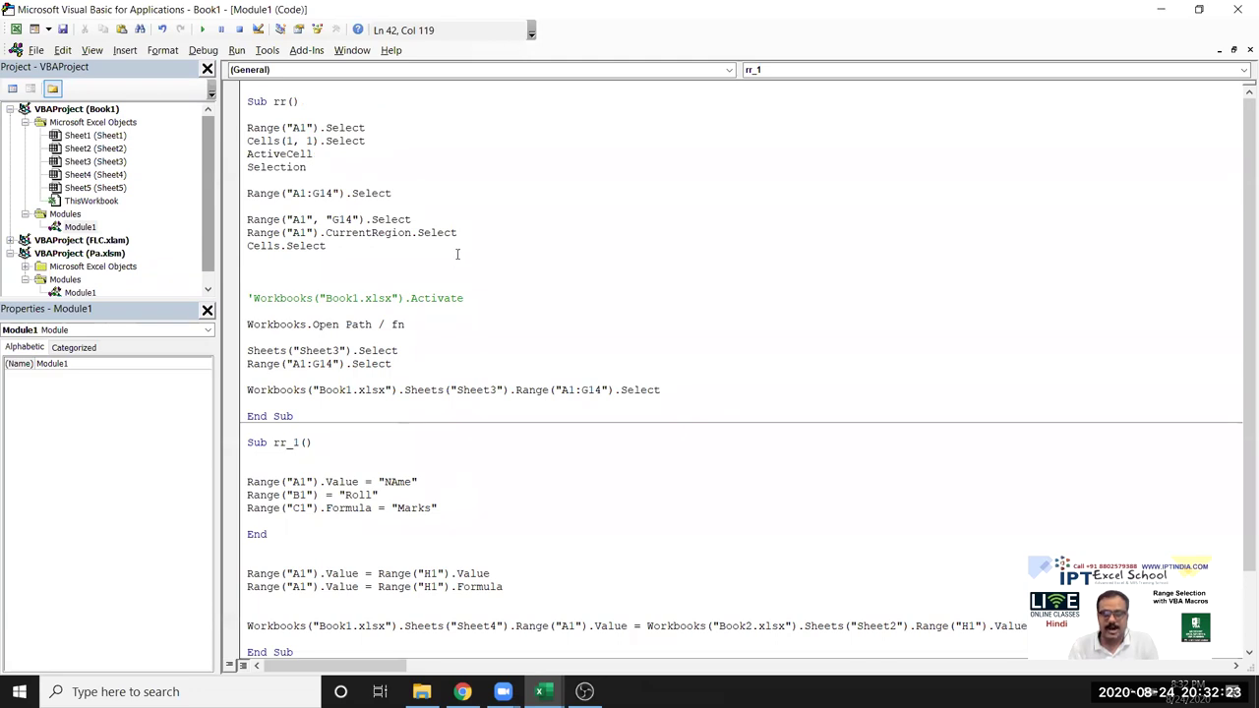
pyautogui.click(451, 297)
pyautogui.click(379, 220)
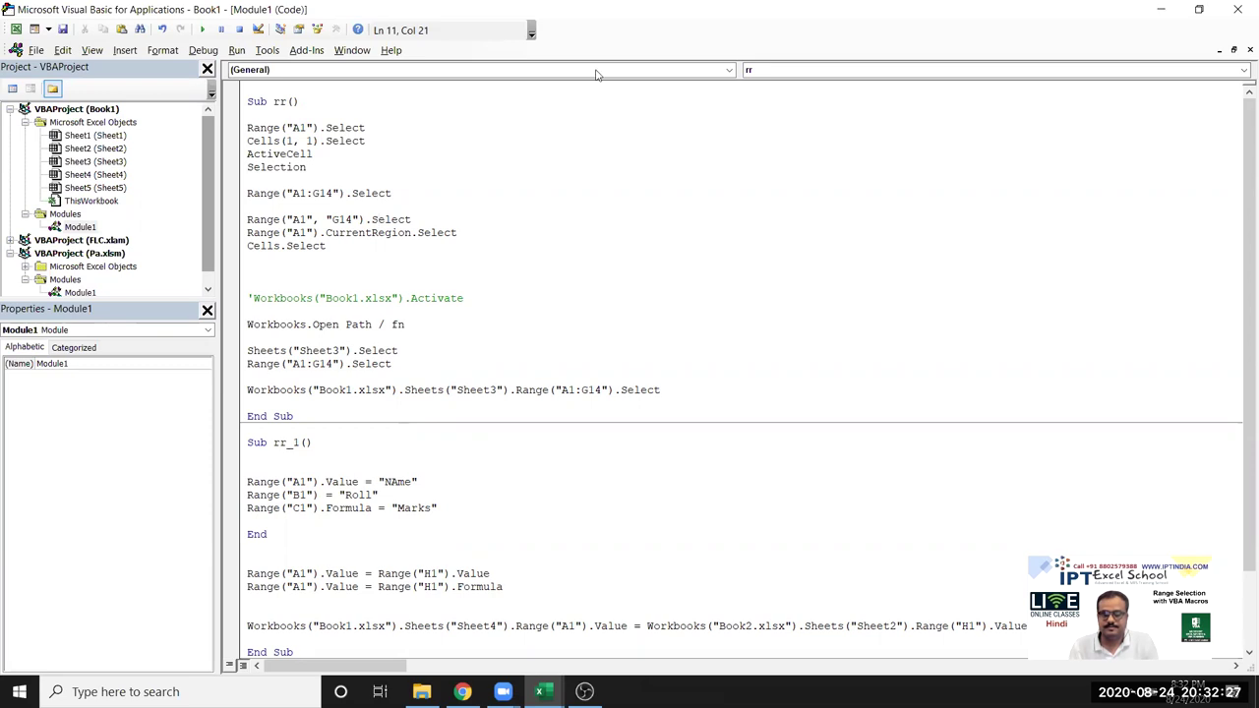